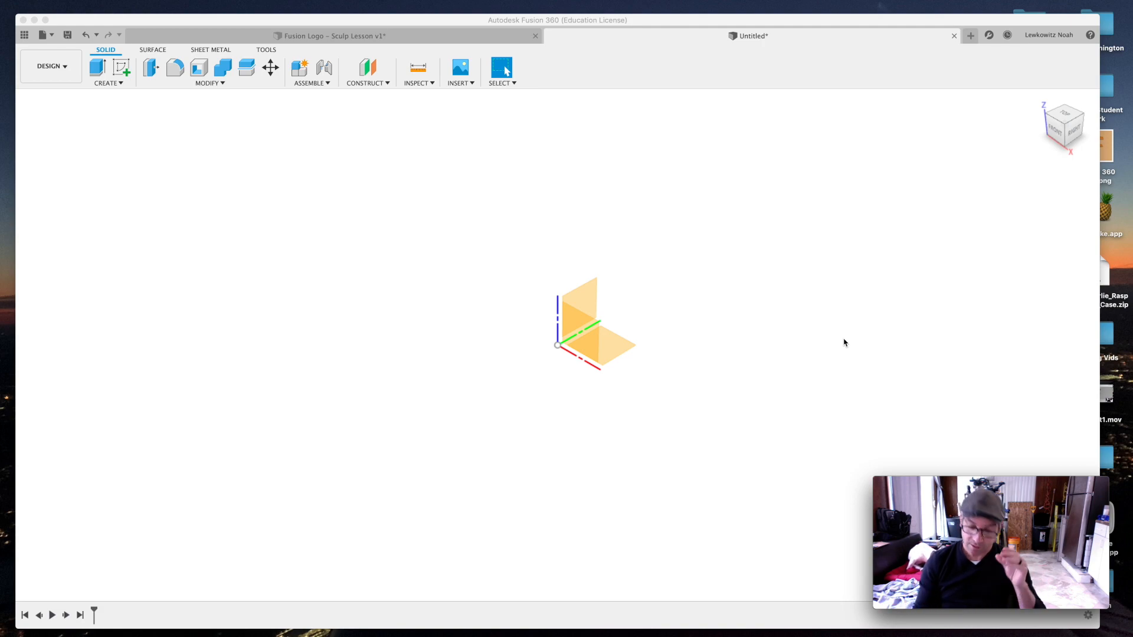
Step: Insert the desktop image "Fusion 360 logo.png" as a canvas on the XZ plane
left_click(472, 84)
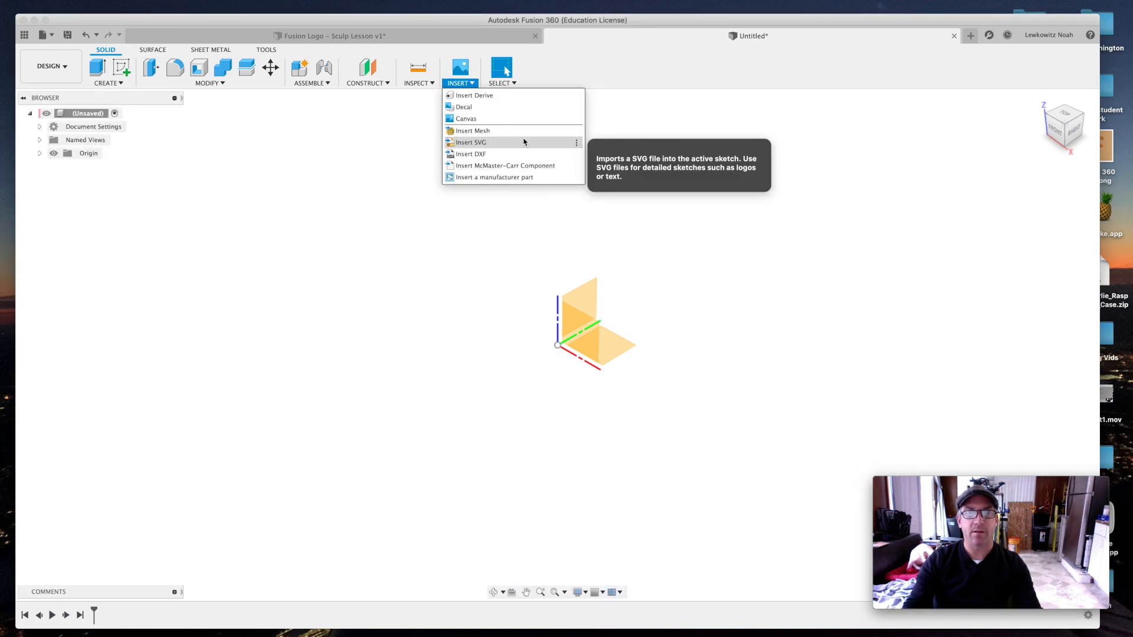
left_click(482, 125)
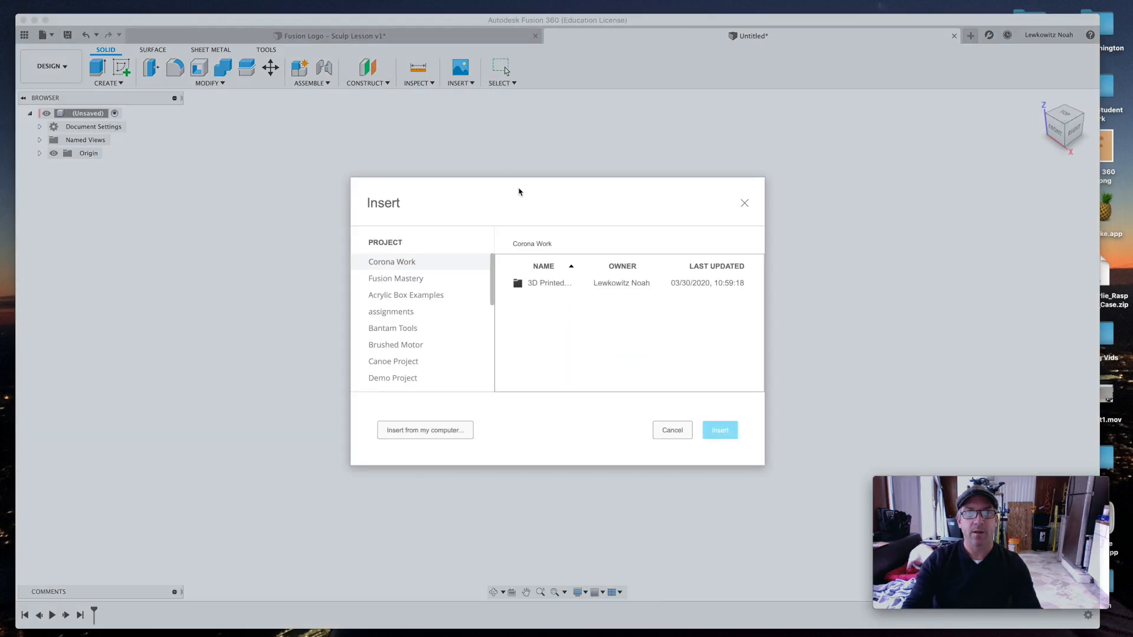
left_click(423, 431)
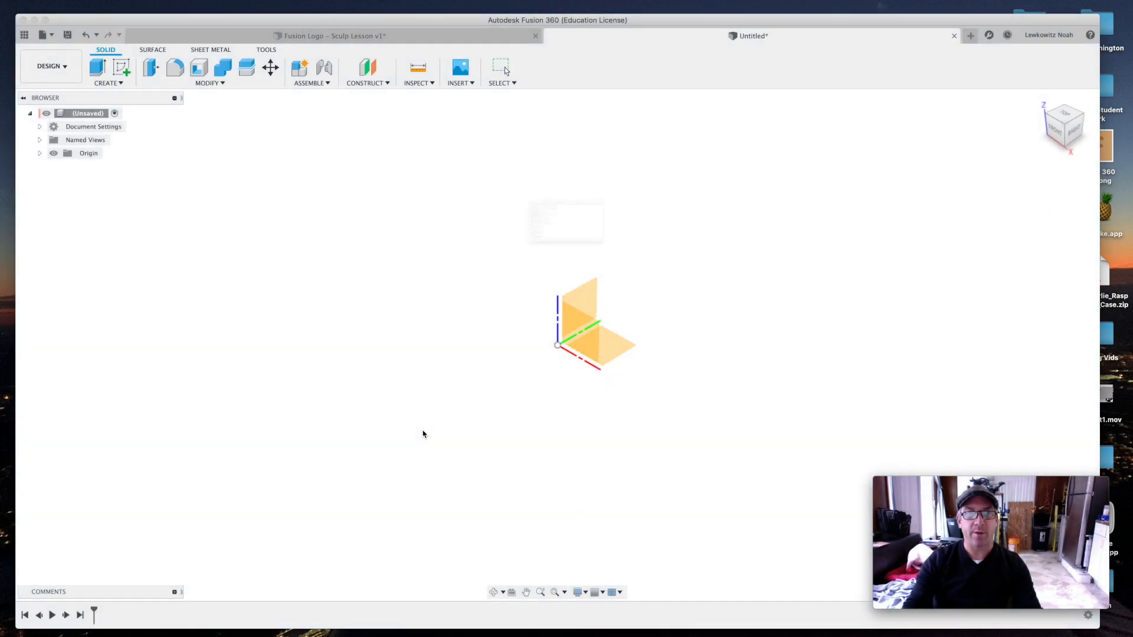
left_click(499, 145)
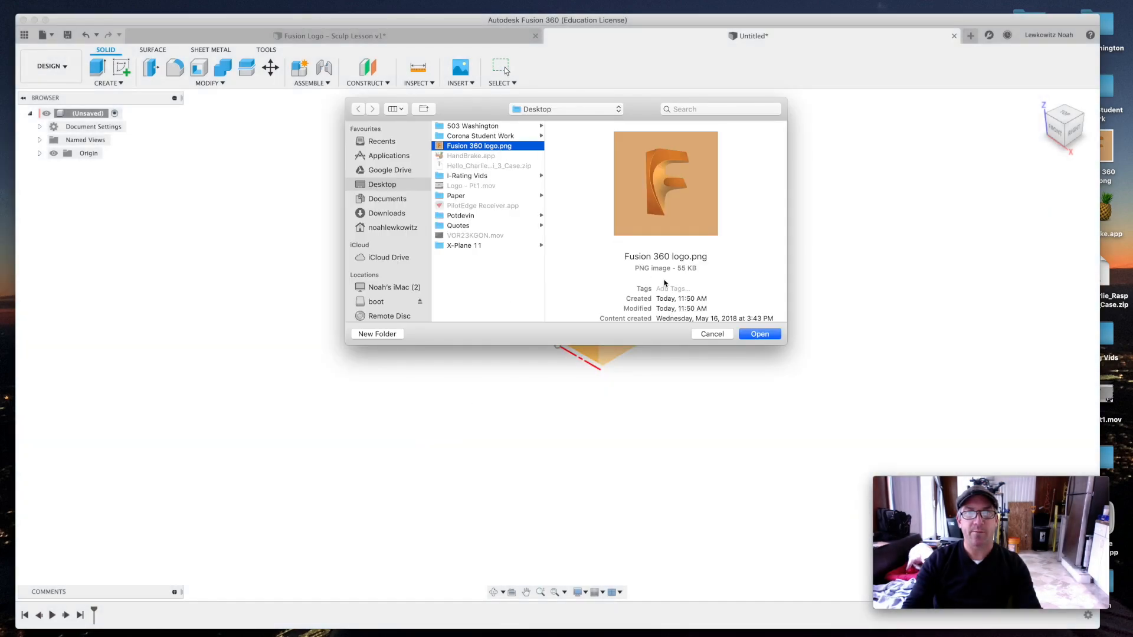
key("Return")
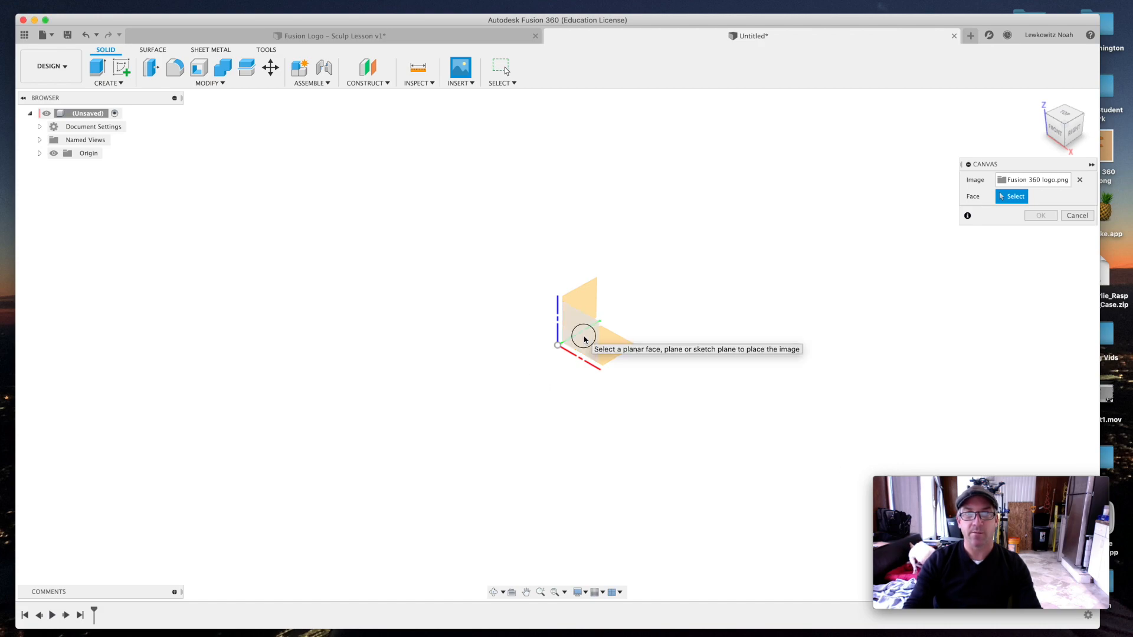
left_click(583, 339)
mouse_move(1058, 212)
left_mouse_down()
mouse_move(1041, 215)
mouse_move(1091, 213)
mouse_move(1058, 214)
left_mouse_up()
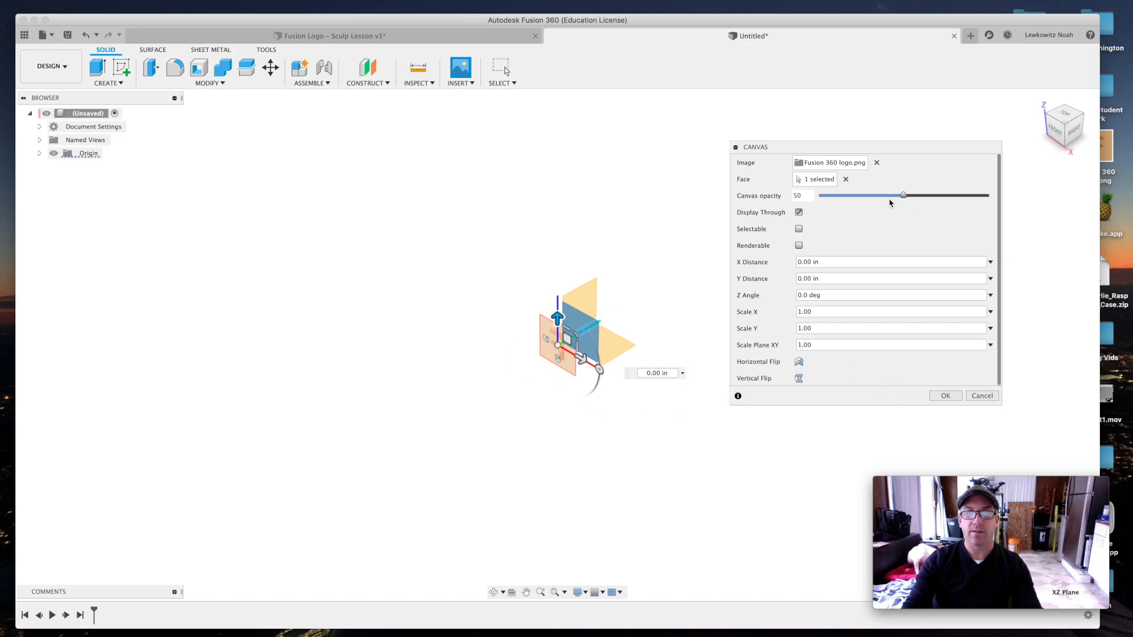
scroll(549, 348, "up", 8)
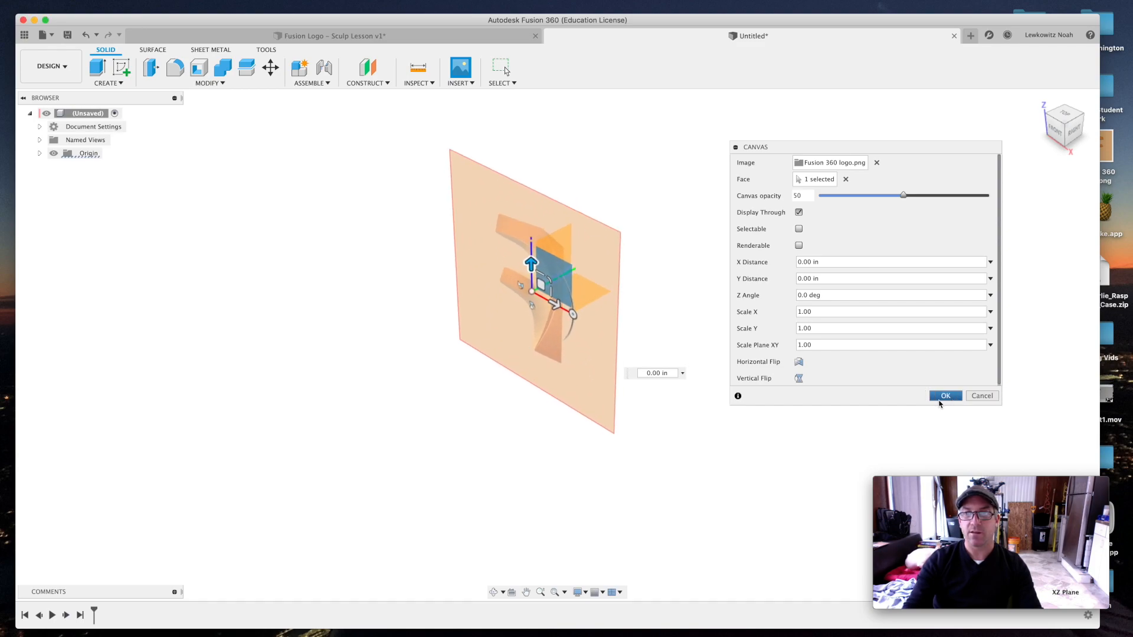
left_click(945, 396)
Step: Calibrate the logo canvas by setting the distance between the bottom edge and the top of the F to 4 in
middle_click_drag(944, 398, 652, 229, "shift")
scroll(651, 228, "up", 1)
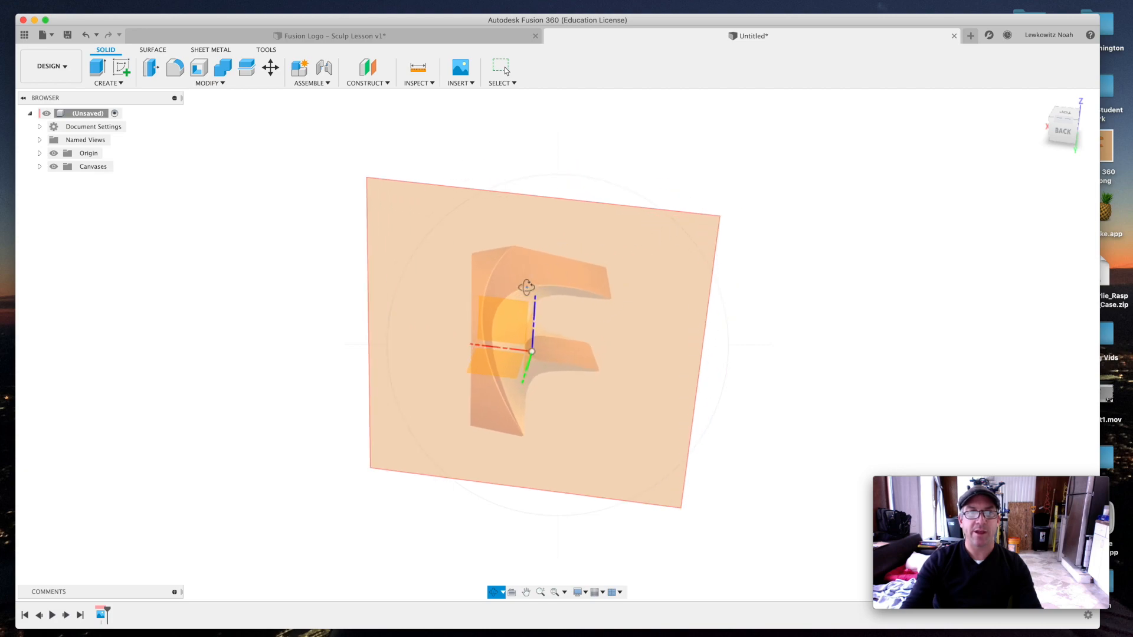
left_click(39, 167)
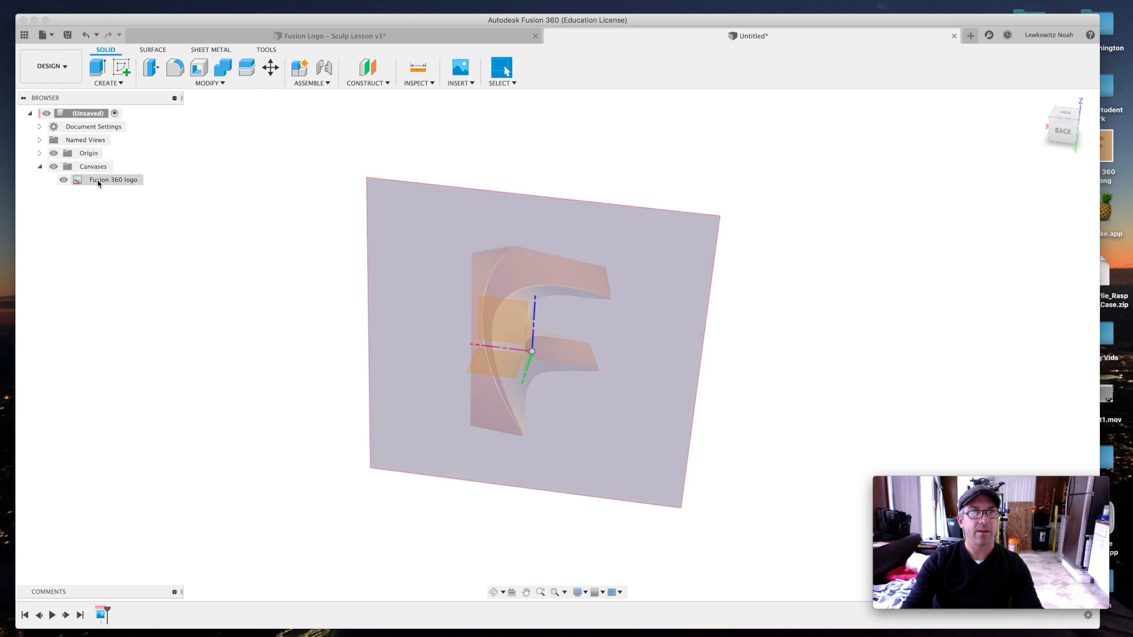
right_click(104, 182)
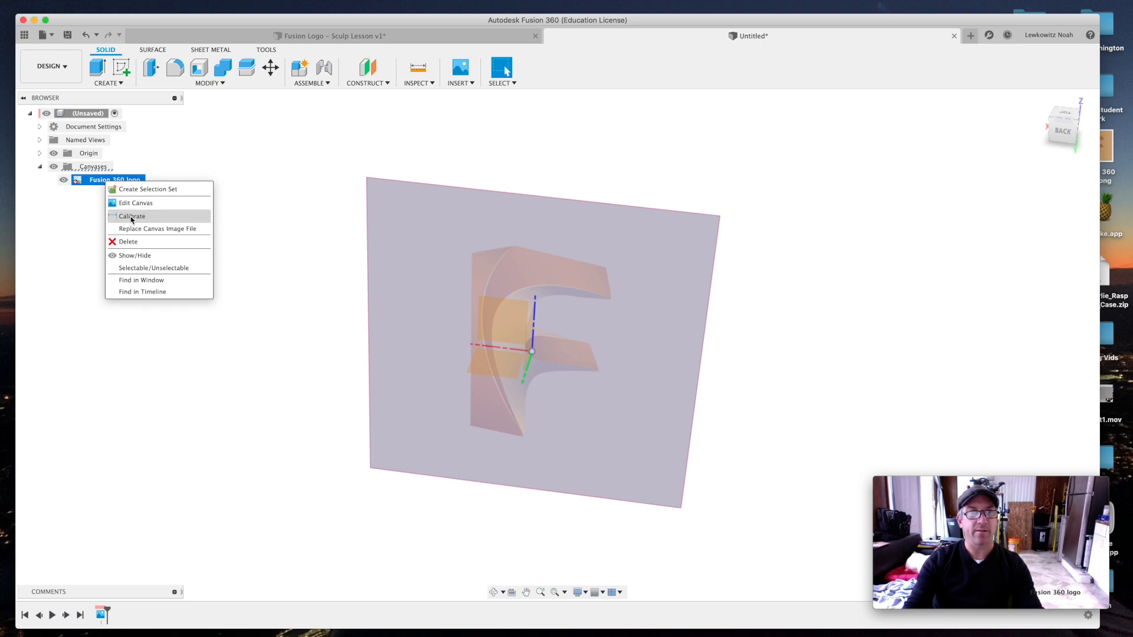
left_click(136, 217)
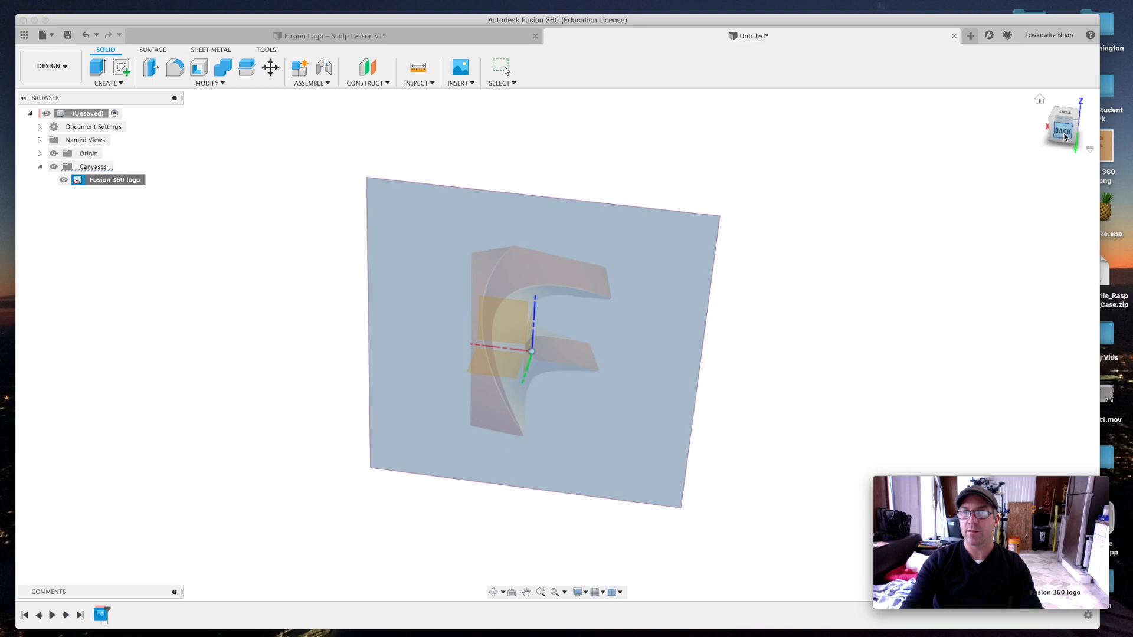
left_click(1057, 139)
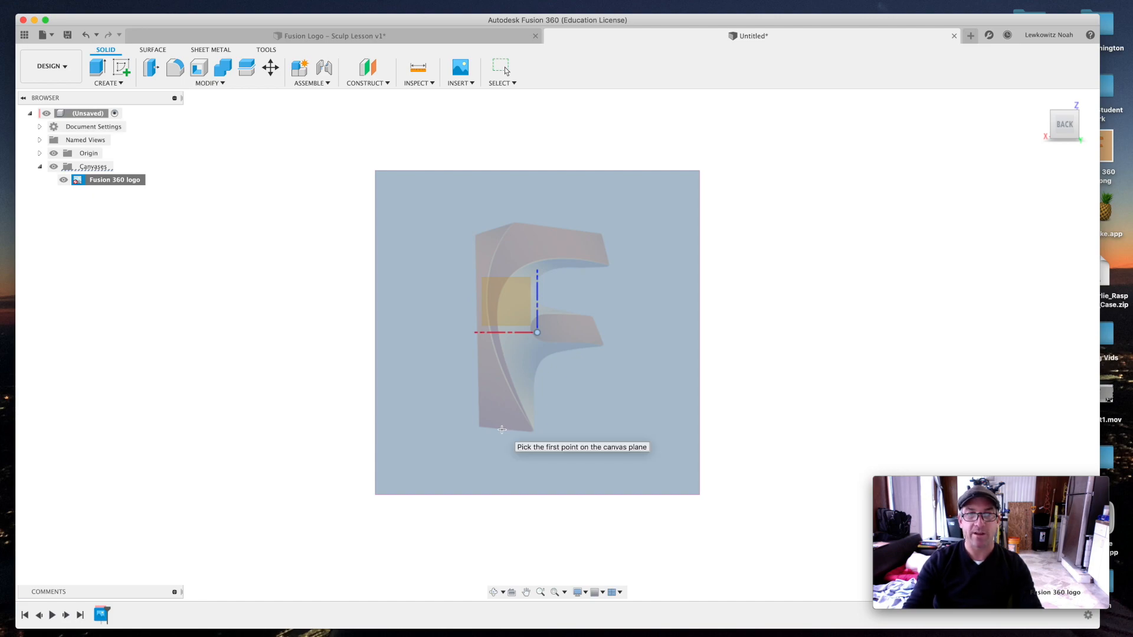
left_click(503, 430)
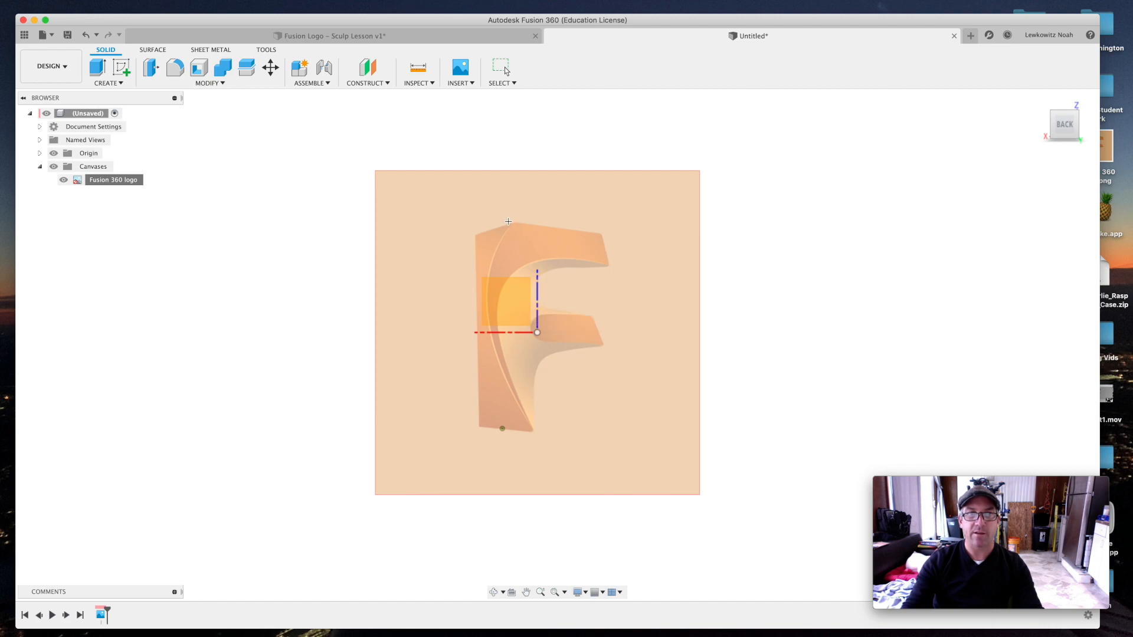
left_click(509, 223)
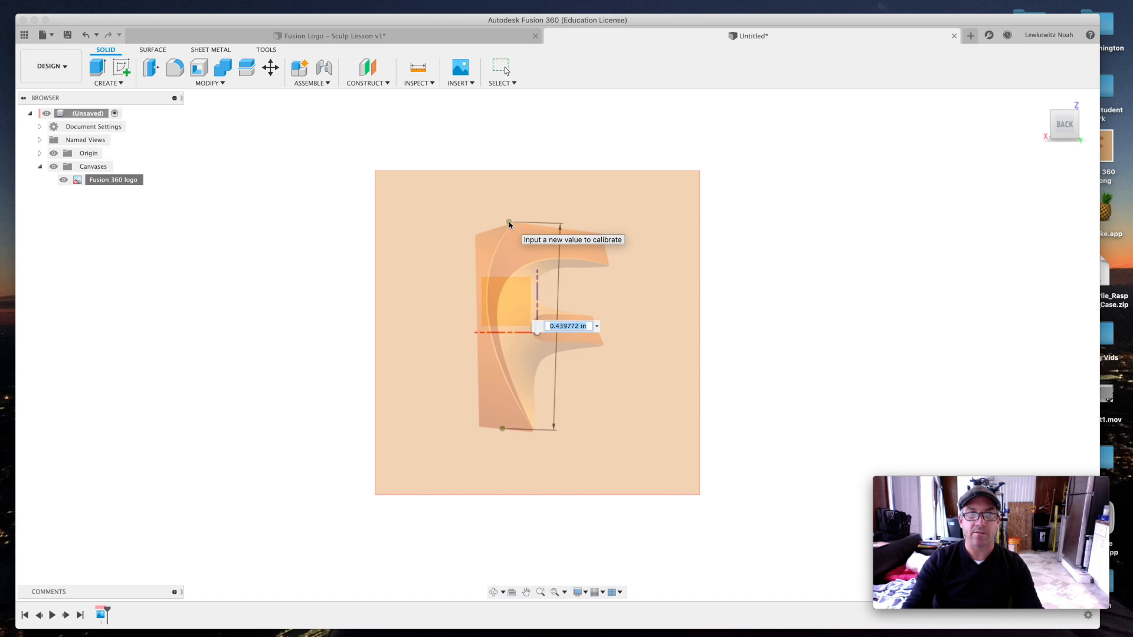
type("4")
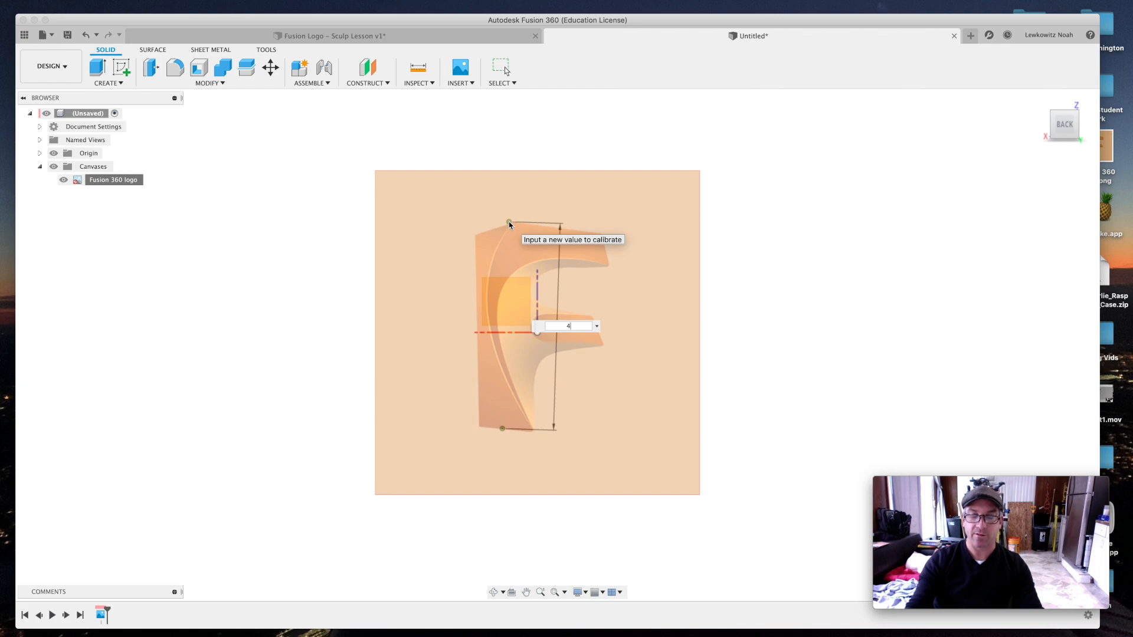
key("Return")
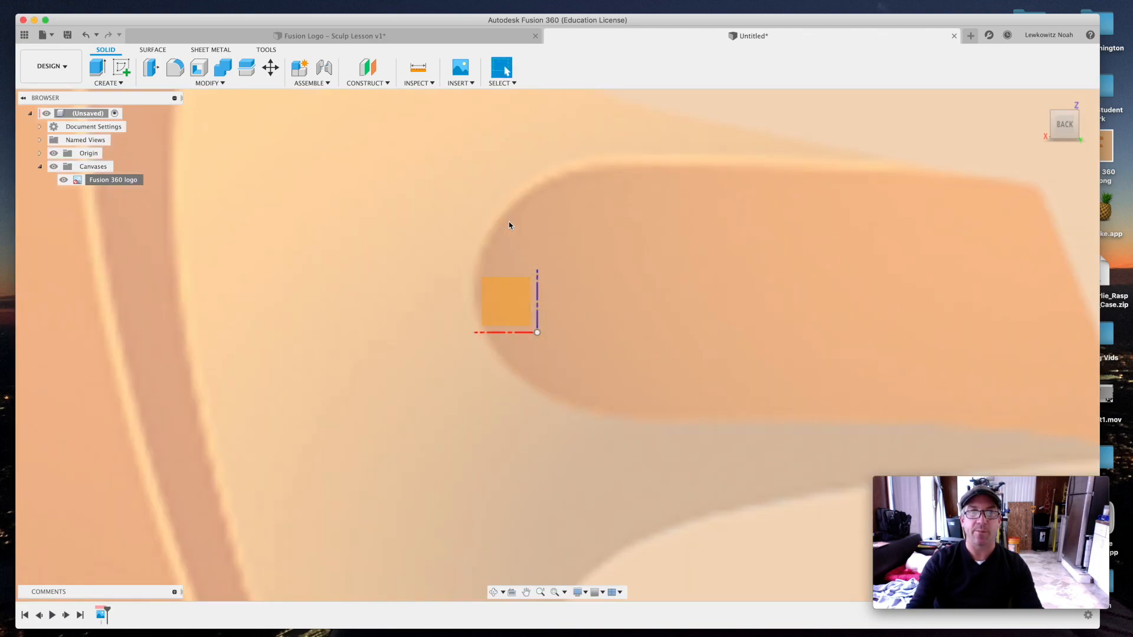
Step: Hide the origin planes and axes that cover the logo canvas
scroll(530, 248, "down", 10)
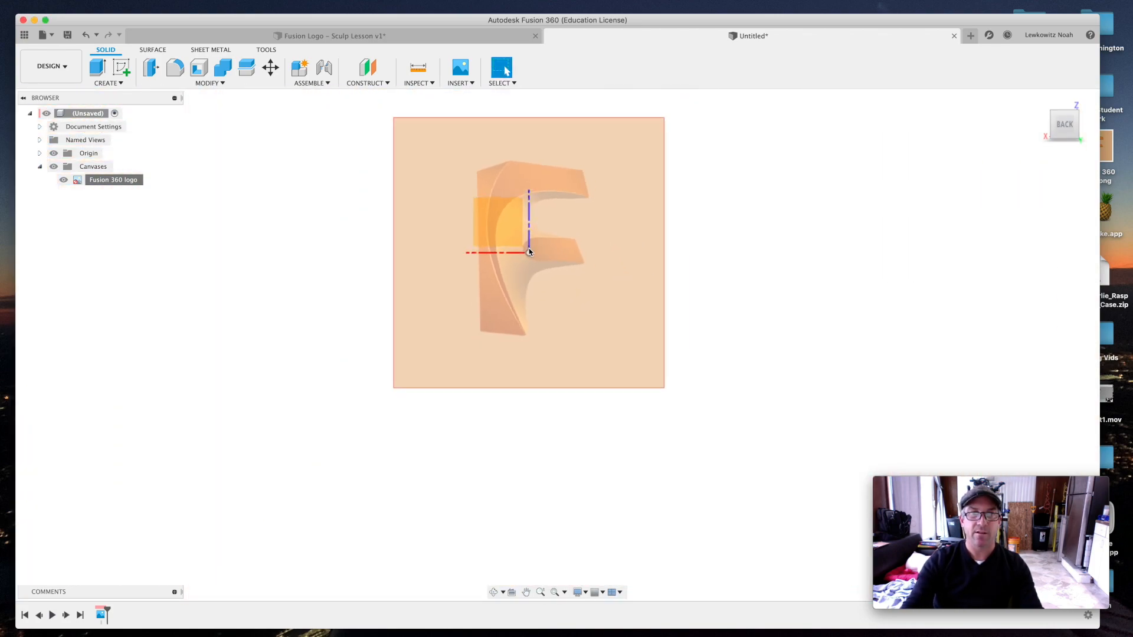
scroll(522, 177, "up", 5)
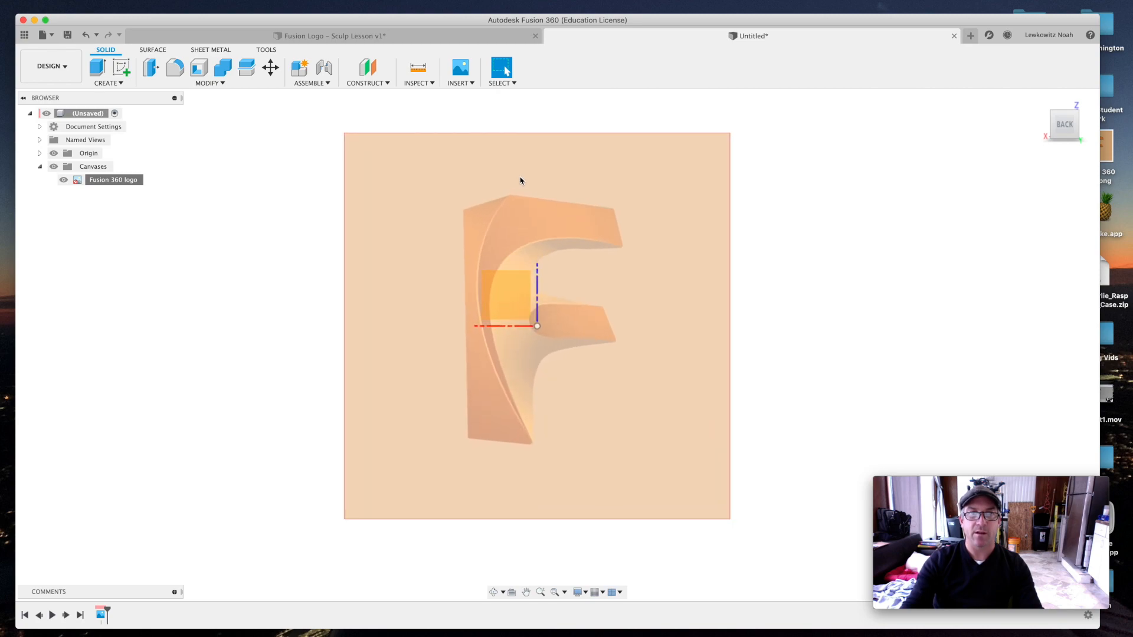
scroll(569, 372, "down", 2)
scroll(578, 145, "up", 2)
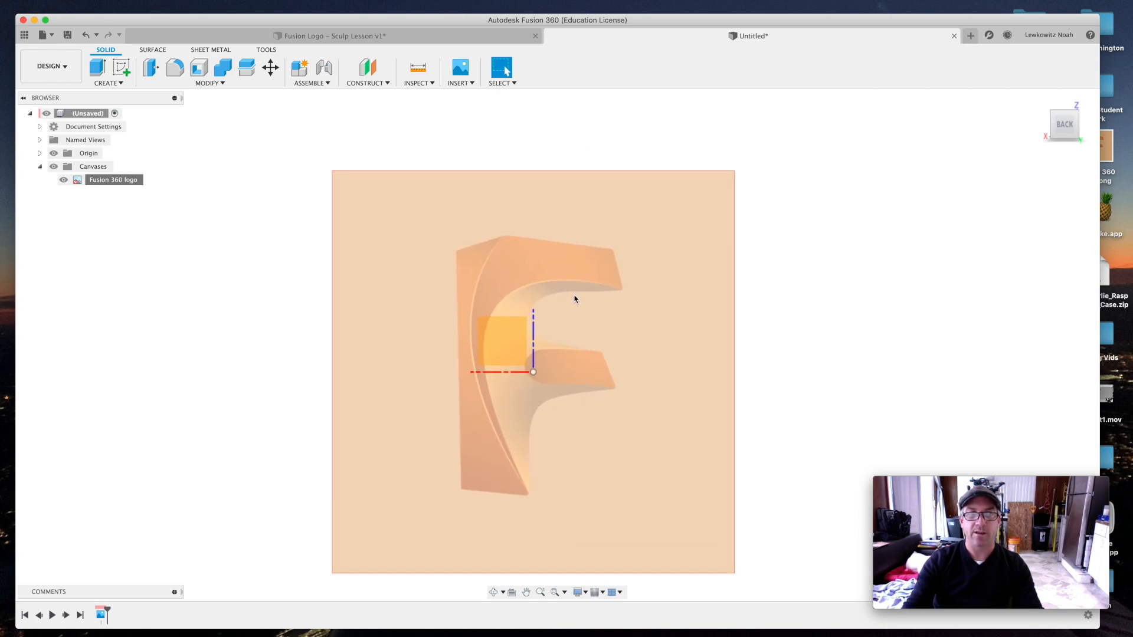
scroll(571, 354, "down", 1)
scroll(518, 498, "up", 1)
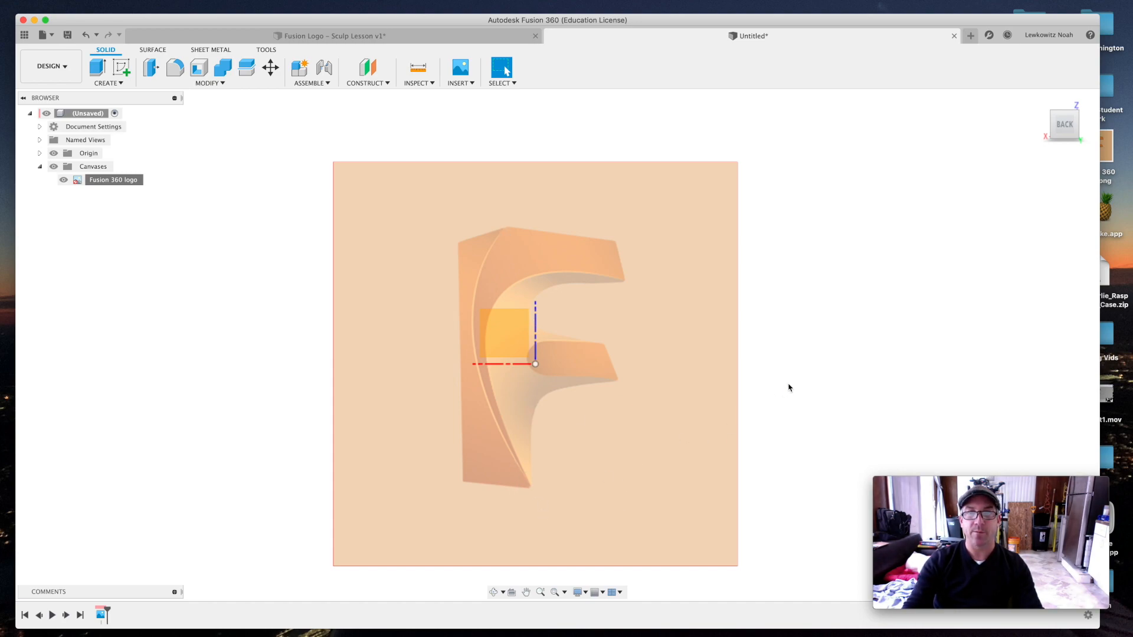
key("super+Tab")
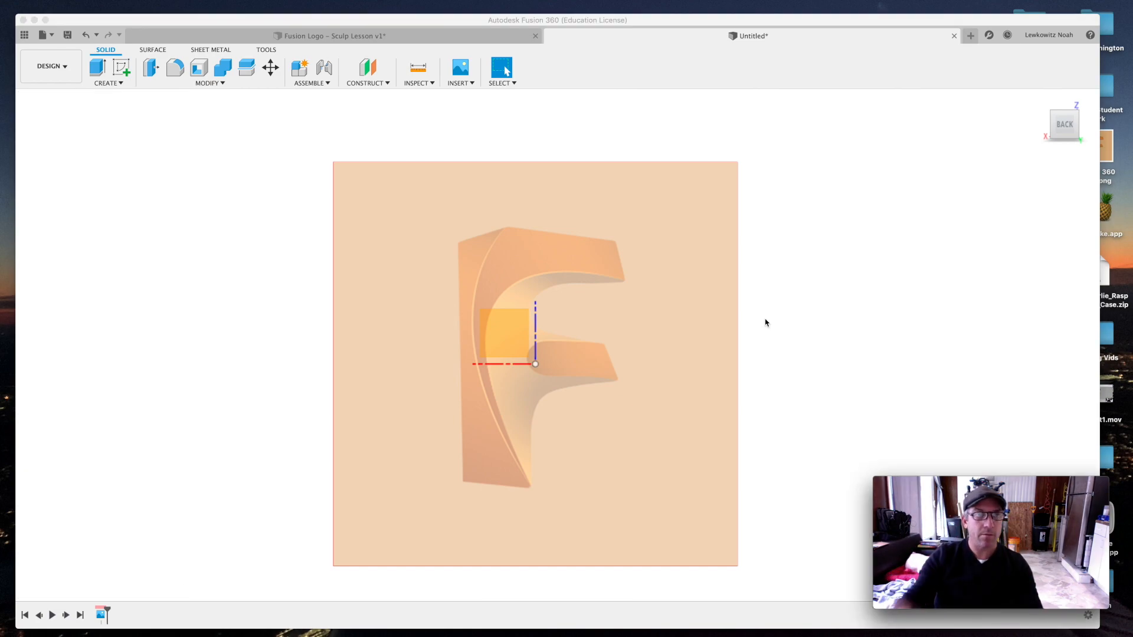
key("super+Tab")
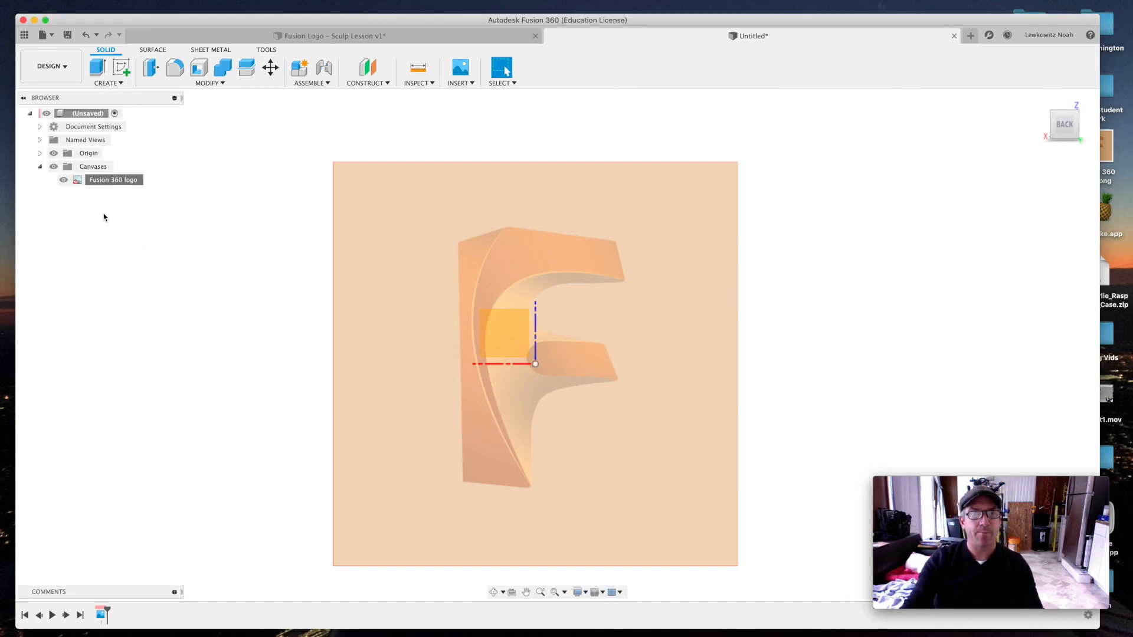
left_click(54, 155)
left_click(53, 154)
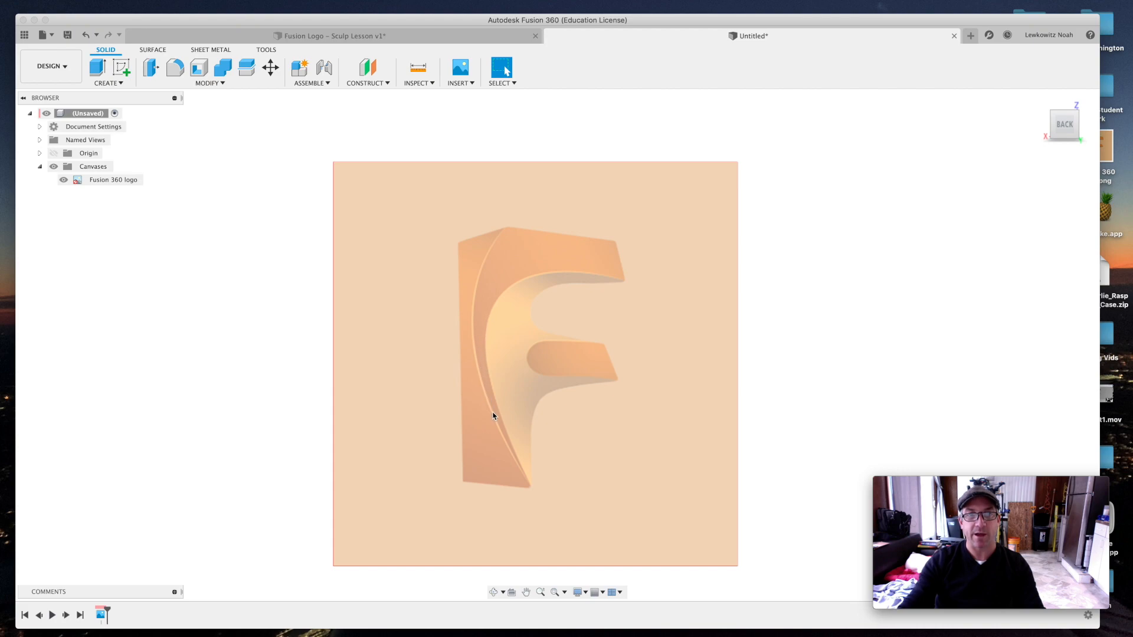
Step: Create a T-Spline form feature for modelling over the logo canvas
scroll(612, 356, "up", 10)
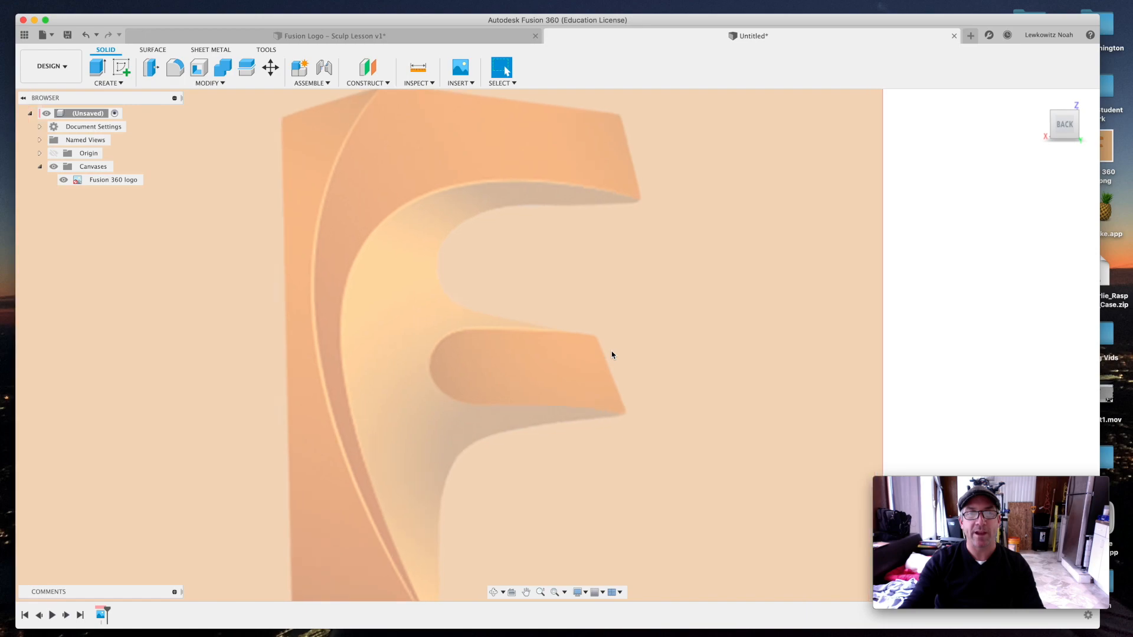
scroll(611, 354, "up", 3)
left_click(109, 83)
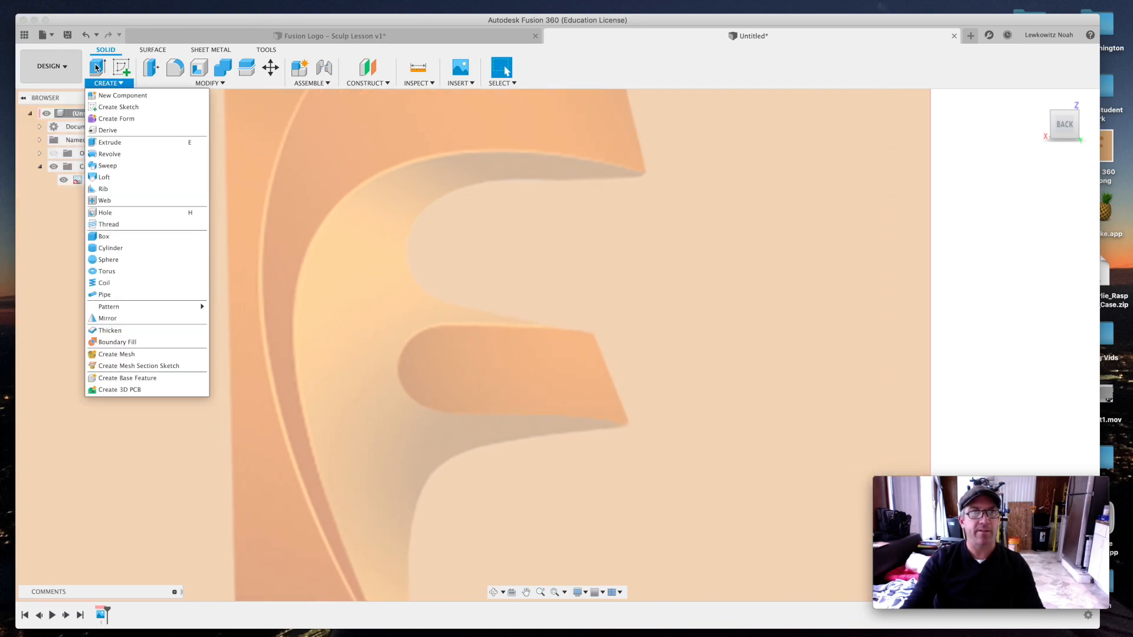
mouse_move(140, 120)
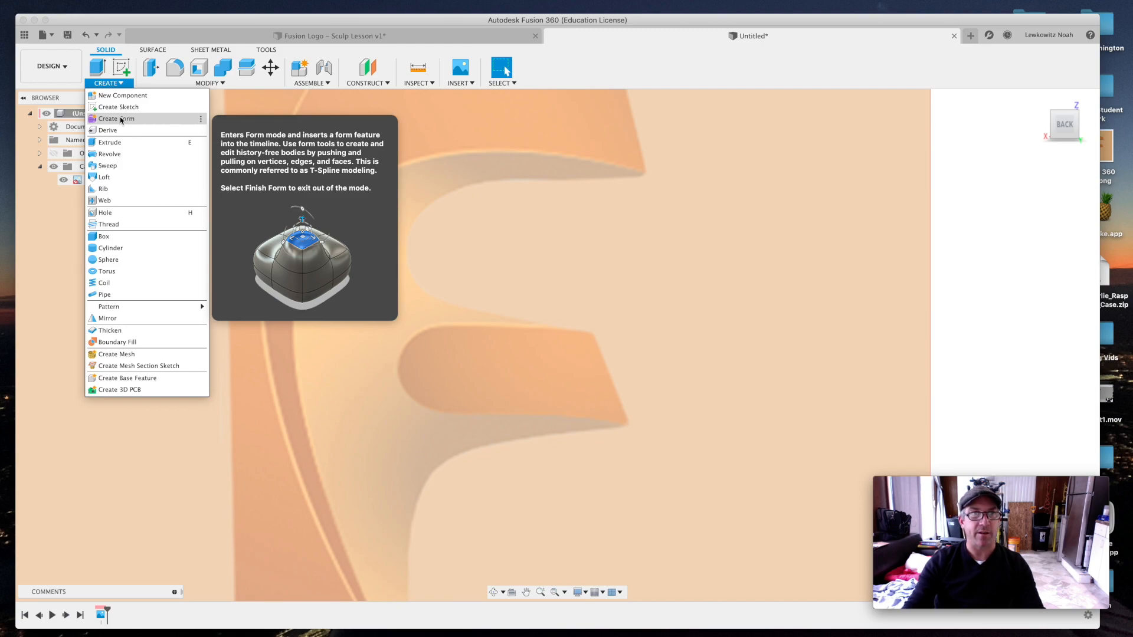
left_click(121, 119)
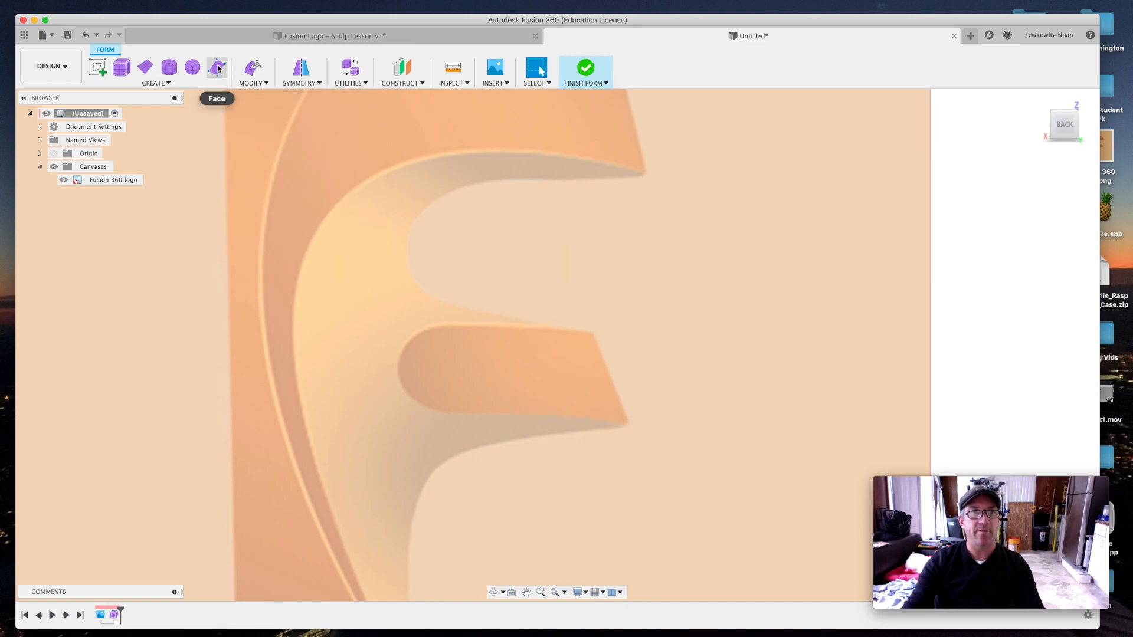
Step: Draw a four-sided face on the canvas plane, covering the outer end of the F's middle arm up to its slanted tip
left_click(167, 83)
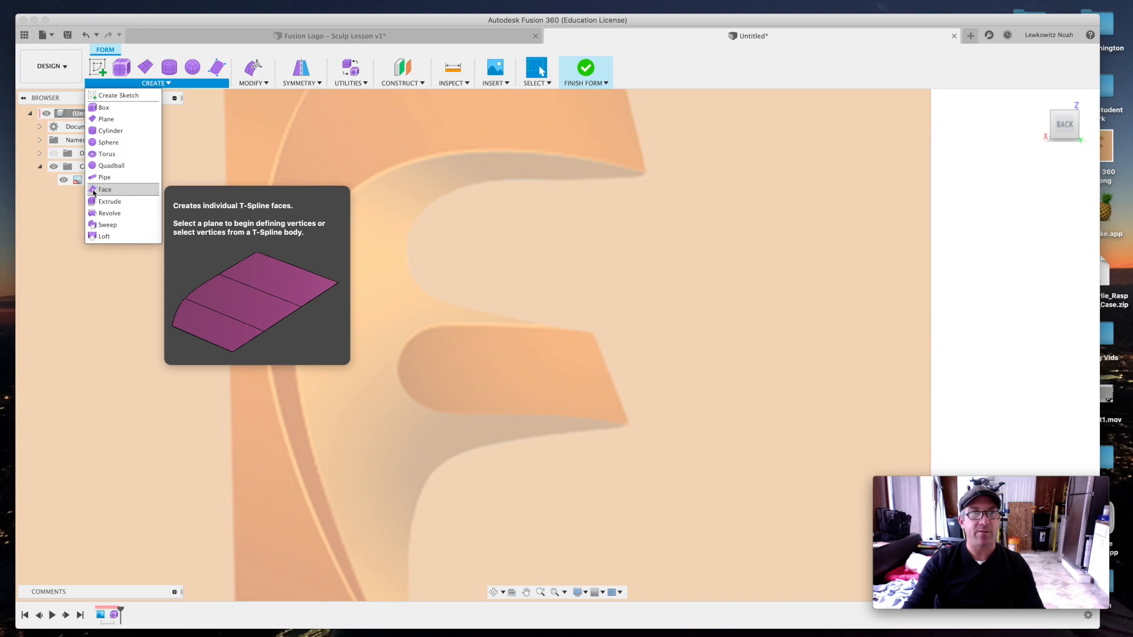
left_click(217, 69)
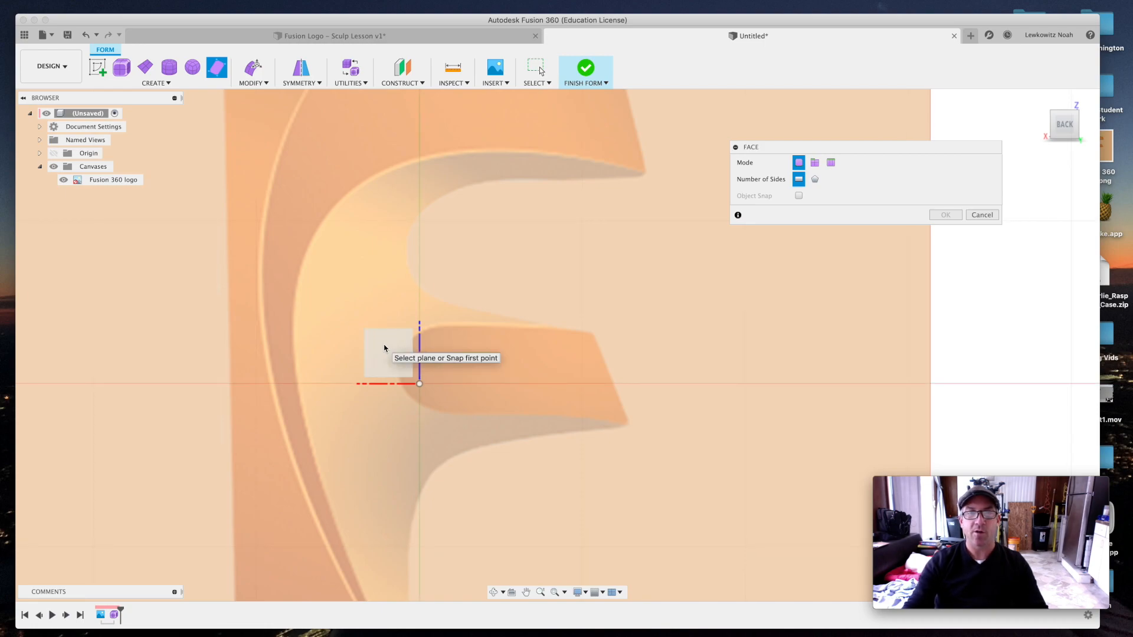
left_click(384, 349)
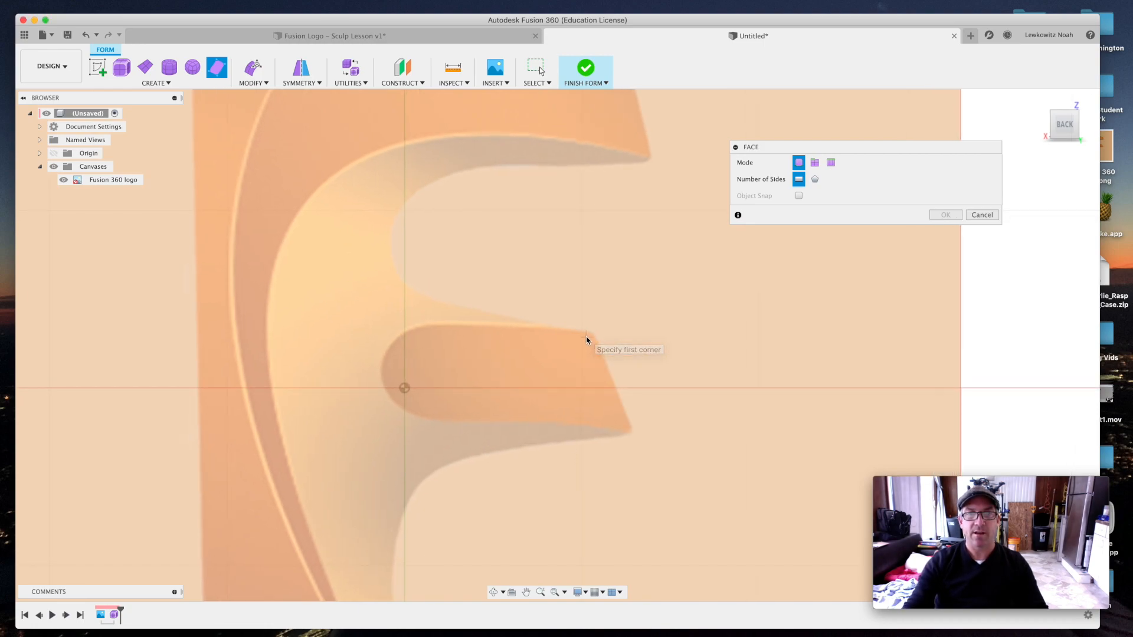
scroll(588, 340, "up", 5)
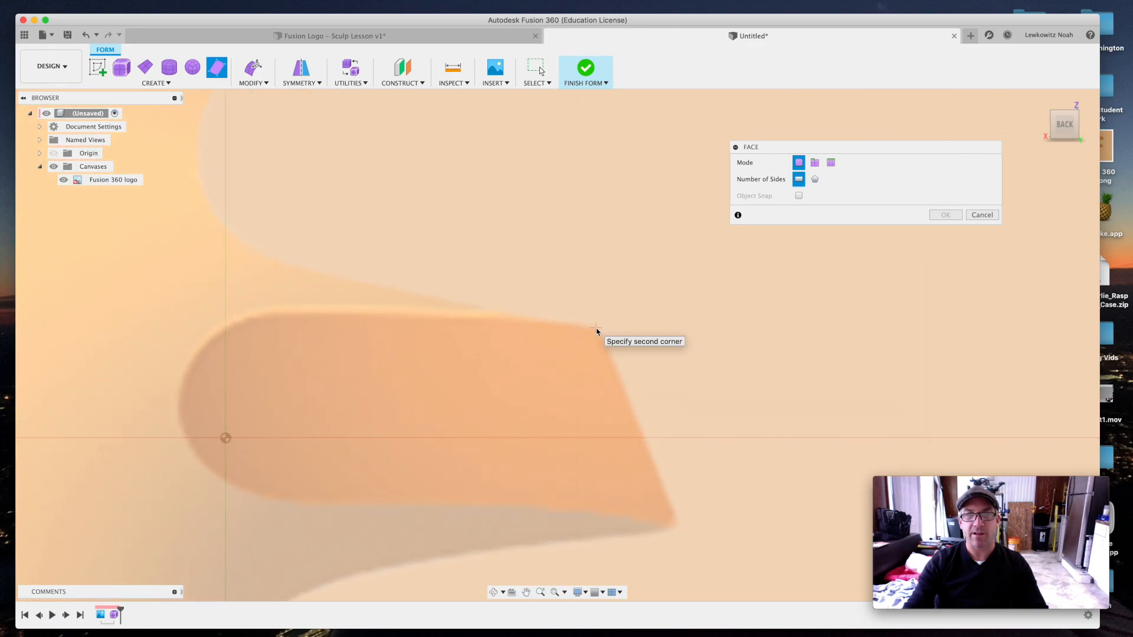
left_click(597, 328)
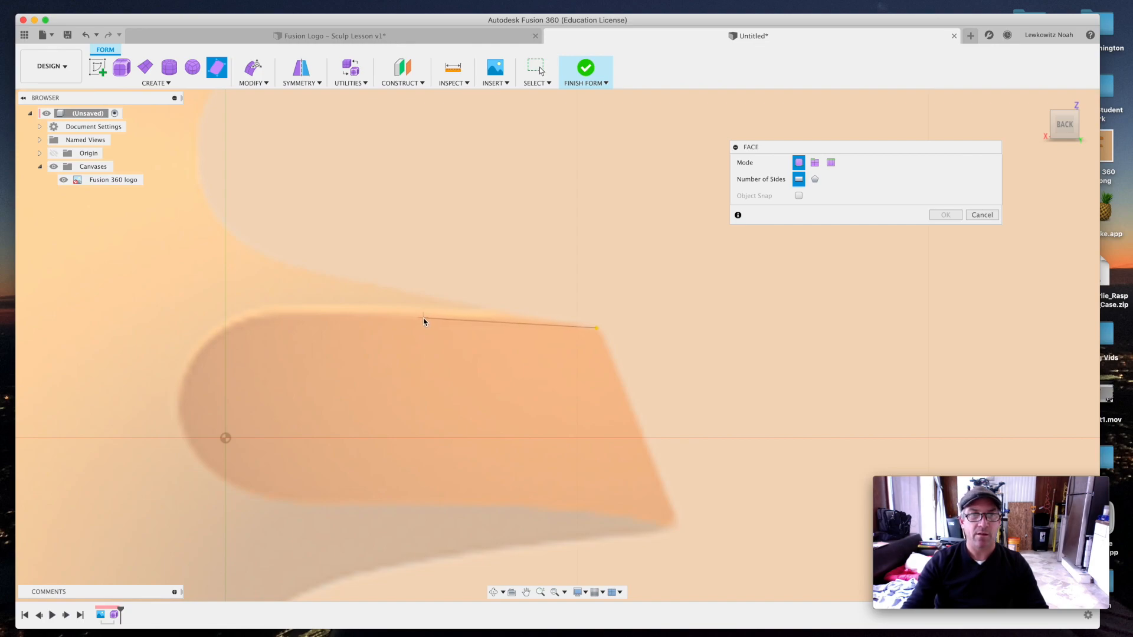
left_click(424, 318)
left_click(433, 501)
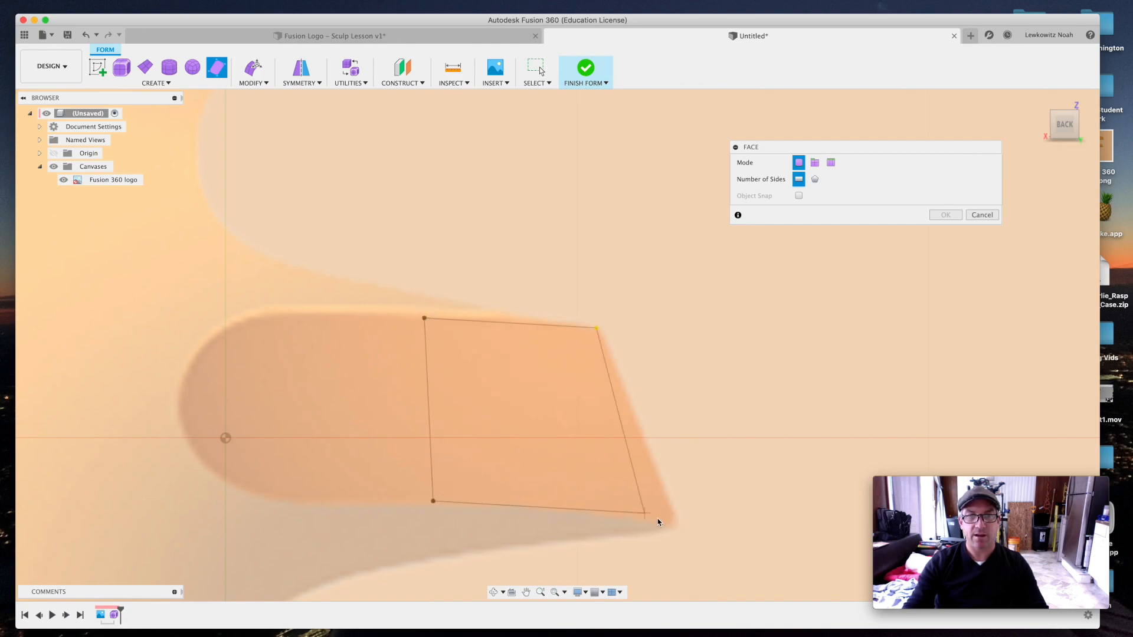
left_click(678, 524)
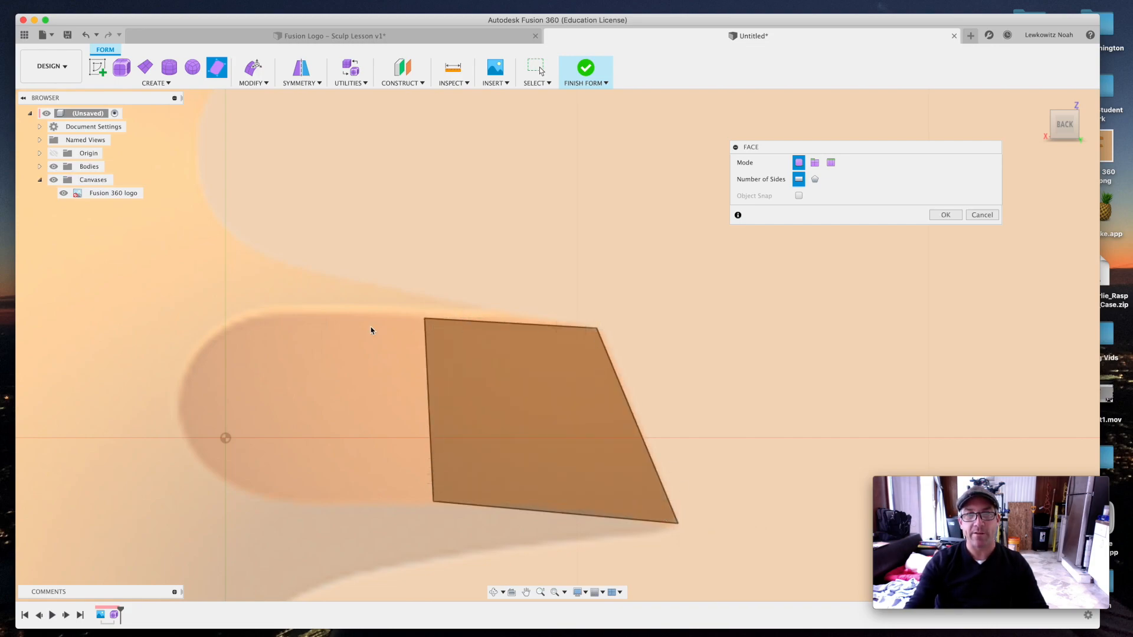
Step: Draw a second four-sided face sharing the first face's inner edge and reaching to the start of the middle arm's rounded end
left_click(423, 320)
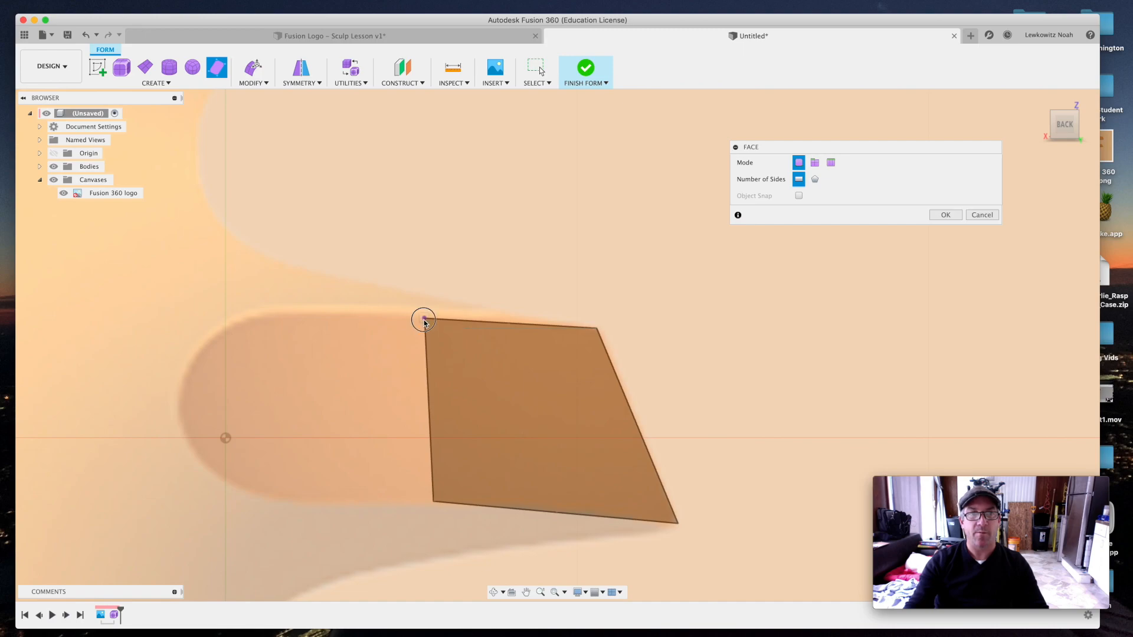
left_click(281, 318)
left_click(275, 502)
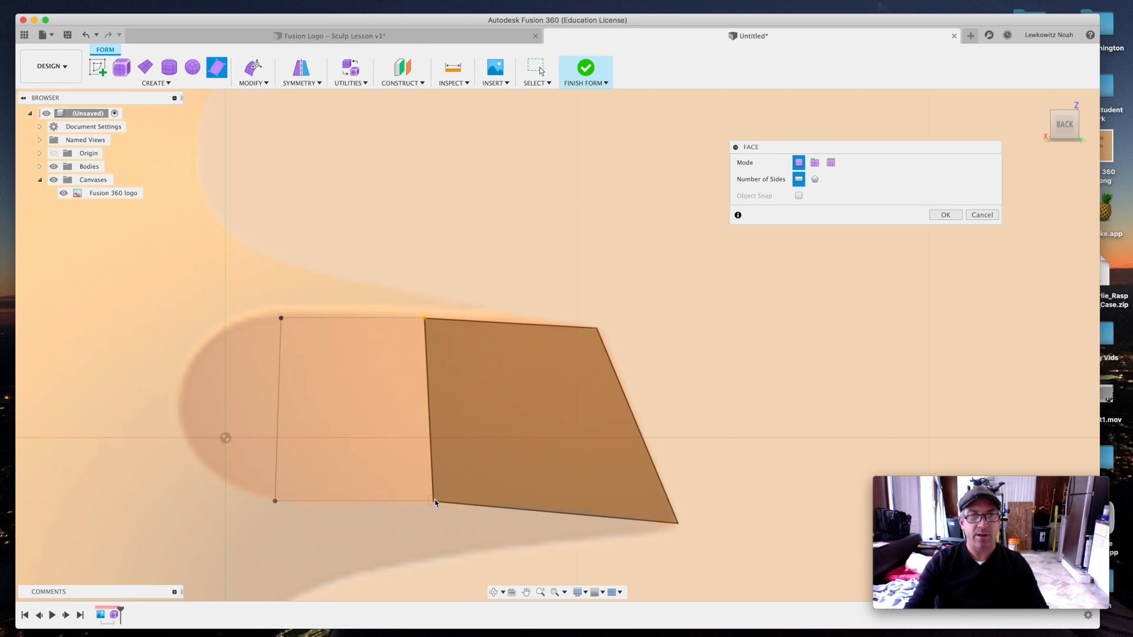
left_click(434, 501)
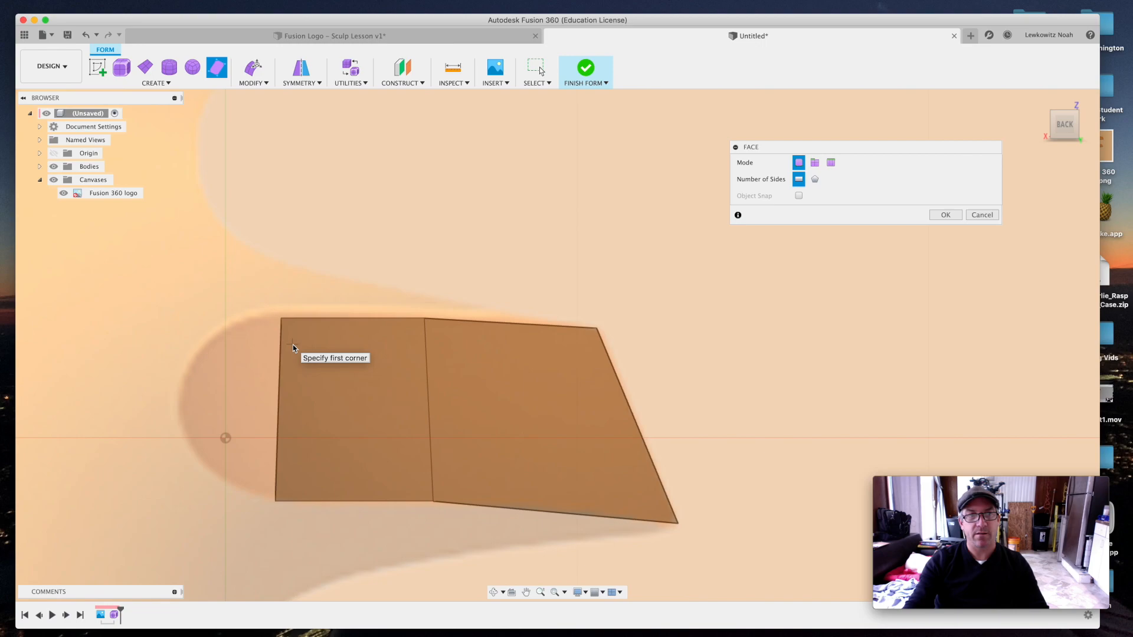
key("Escape")
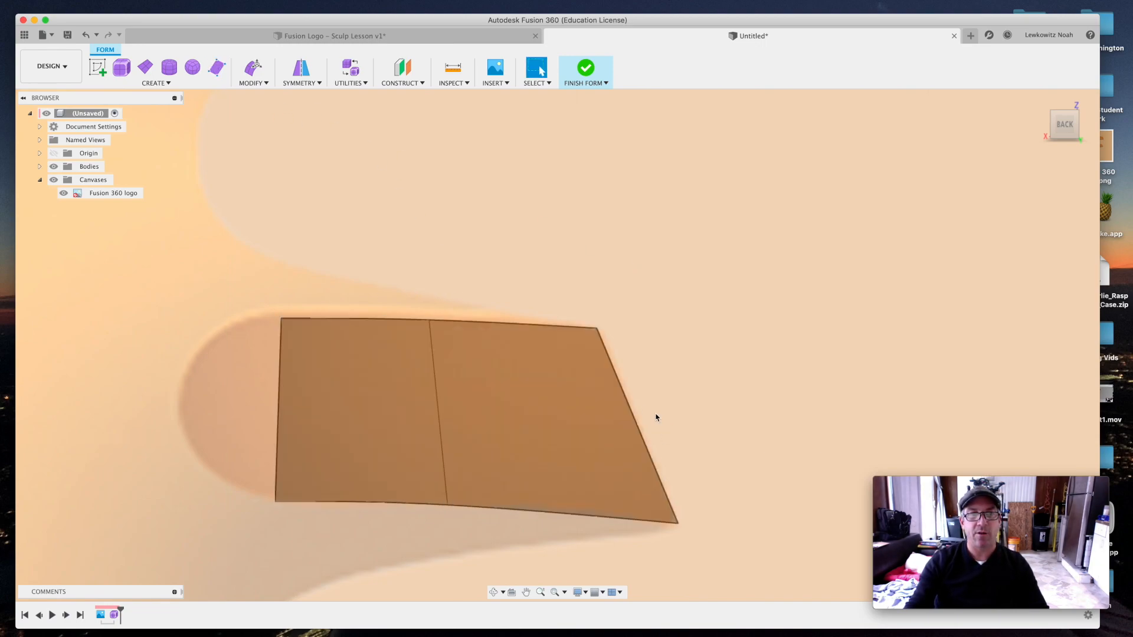
Step: Insert a single edge lengthwise through both faces of the middle arm at location 0.50
left_click(253, 82)
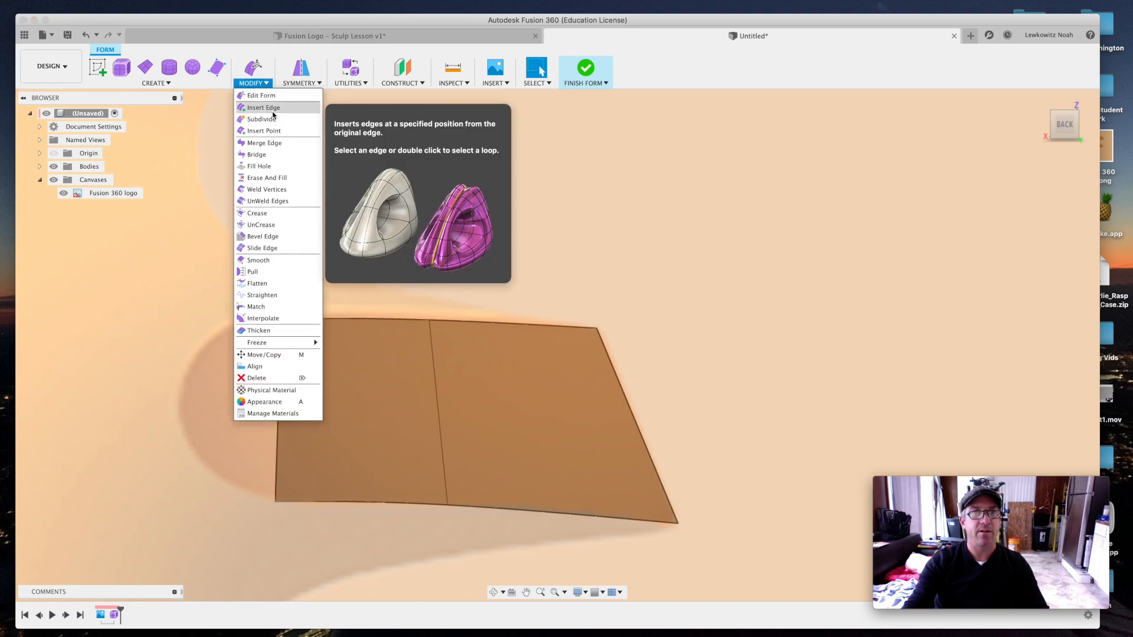
left_click(270, 108)
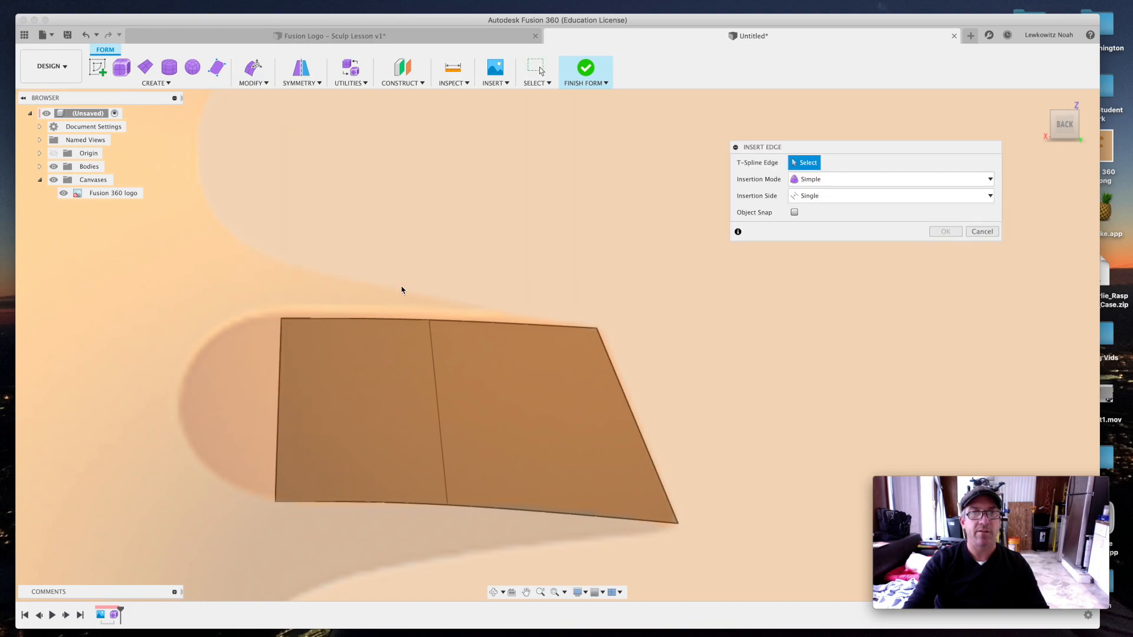
double_click(387, 319)
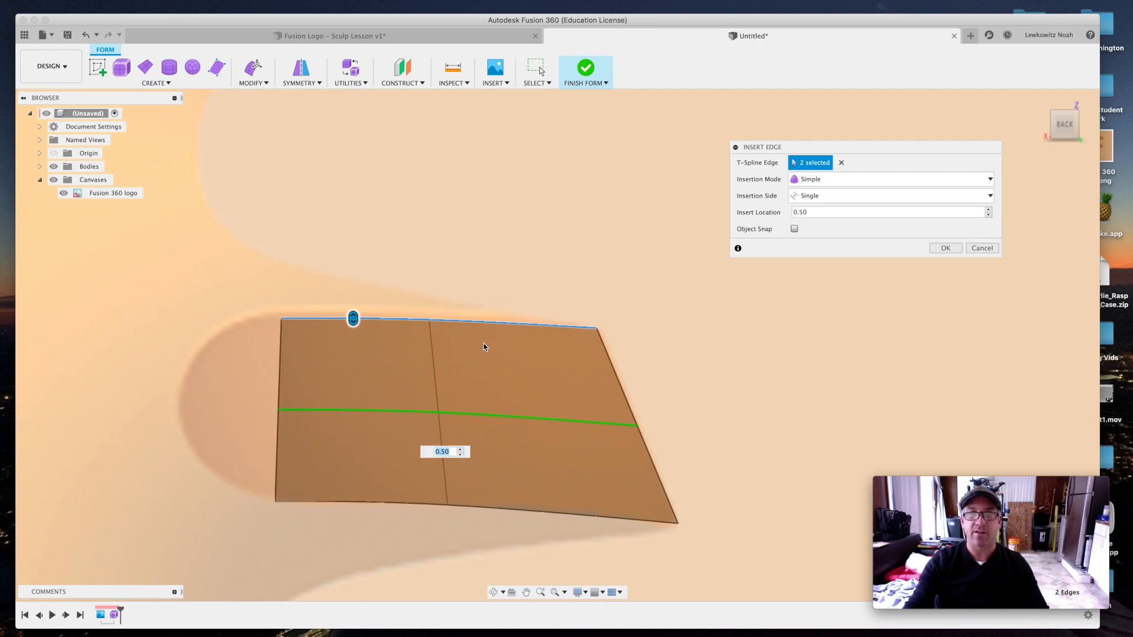
left_click(945, 248)
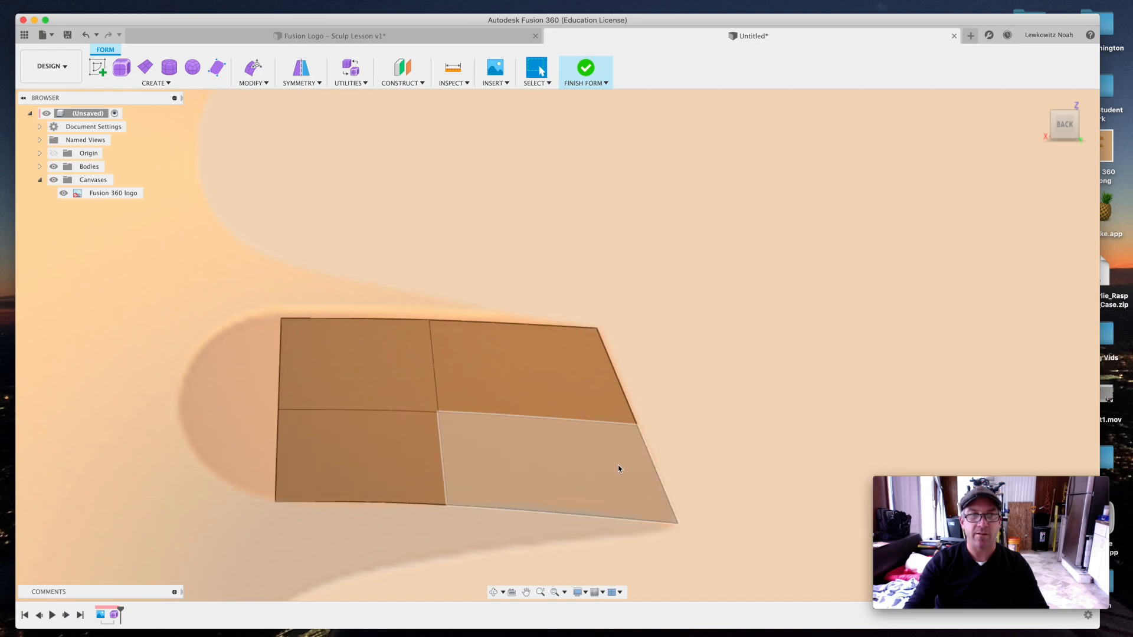
Step: Draw a triangular face at the upper part of the rounded end, joining the inner faces' top corner and edge midpoint
left_click(217, 67)
left_click(190, 410)
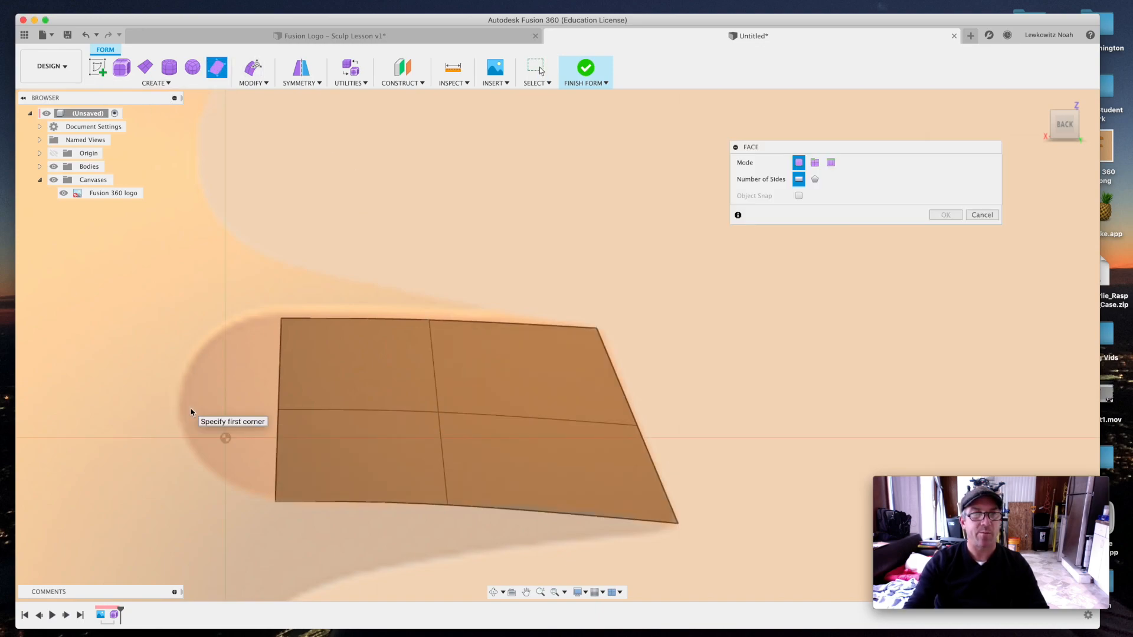
scroll(246, 337, "up", 1)
scroll(246, 337, "up", 2)
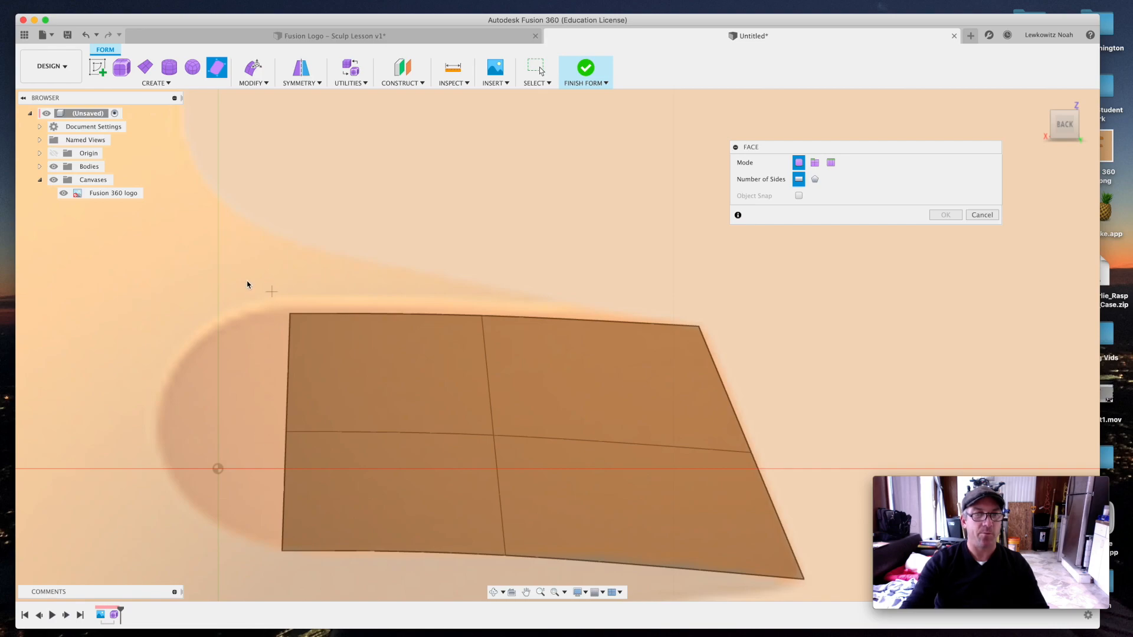
left_click(290, 315)
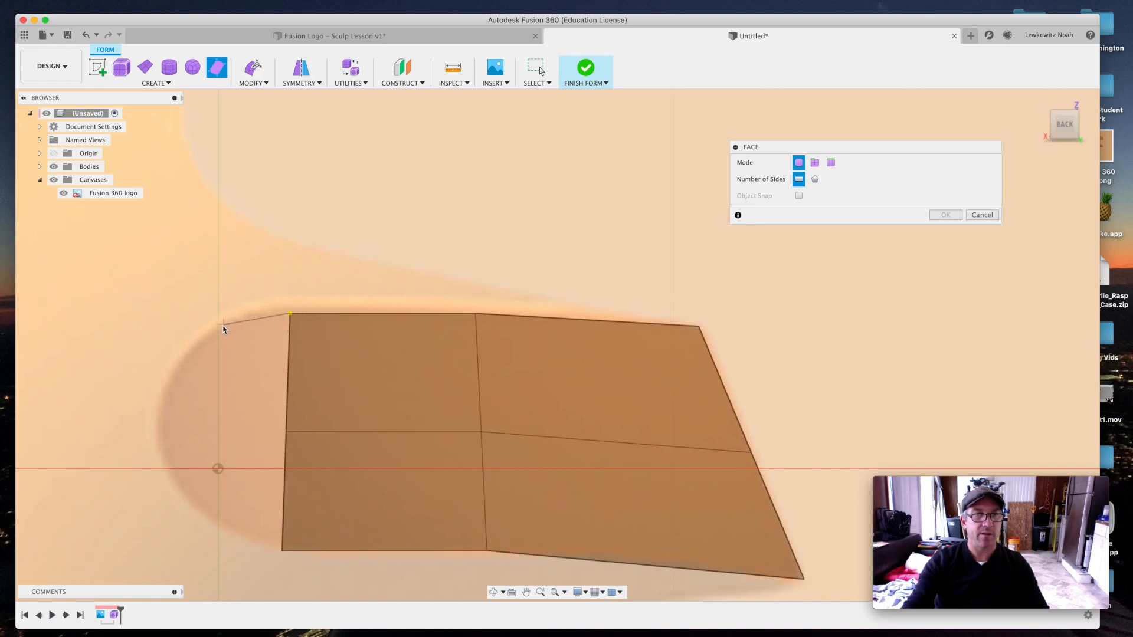
left_click(198, 342)
left_click(286, 430)
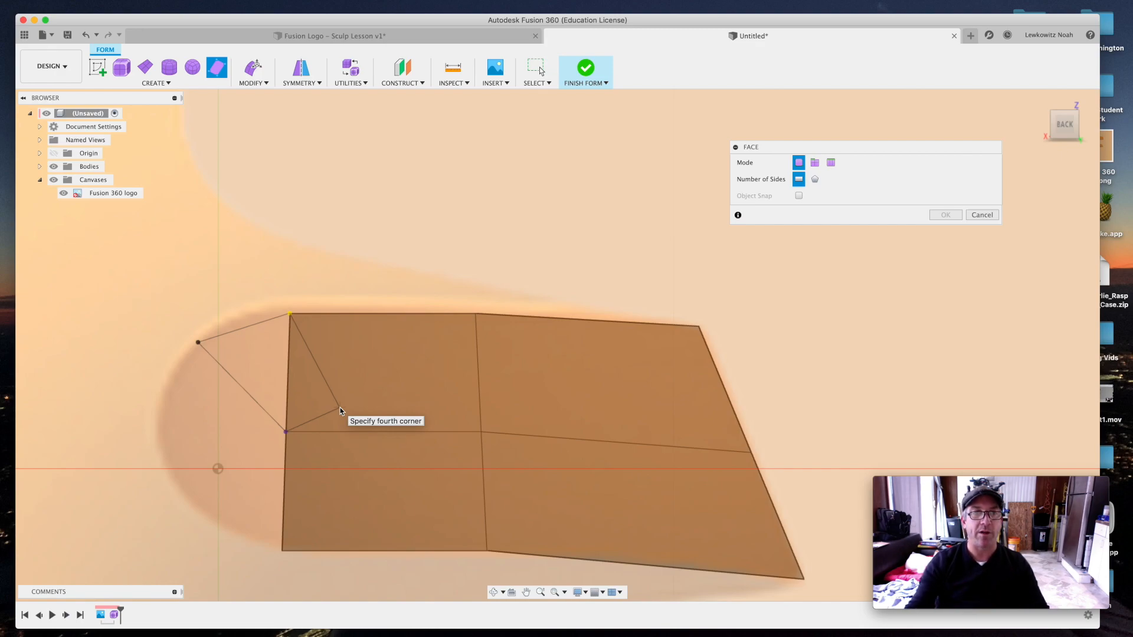
left_click(290, 313)
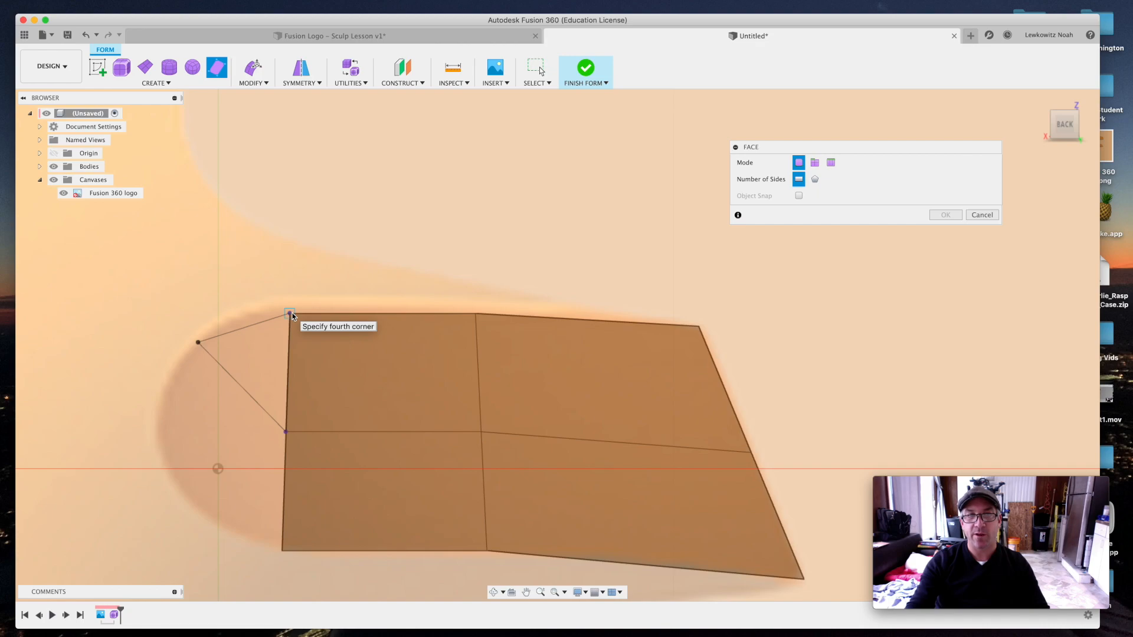
Step: Add three more triangular faces around the same midpoint to close the arm's rounded end down to the lower corner
left_click(287, 432)
left_click(199, 344)
left_click(154, 432)
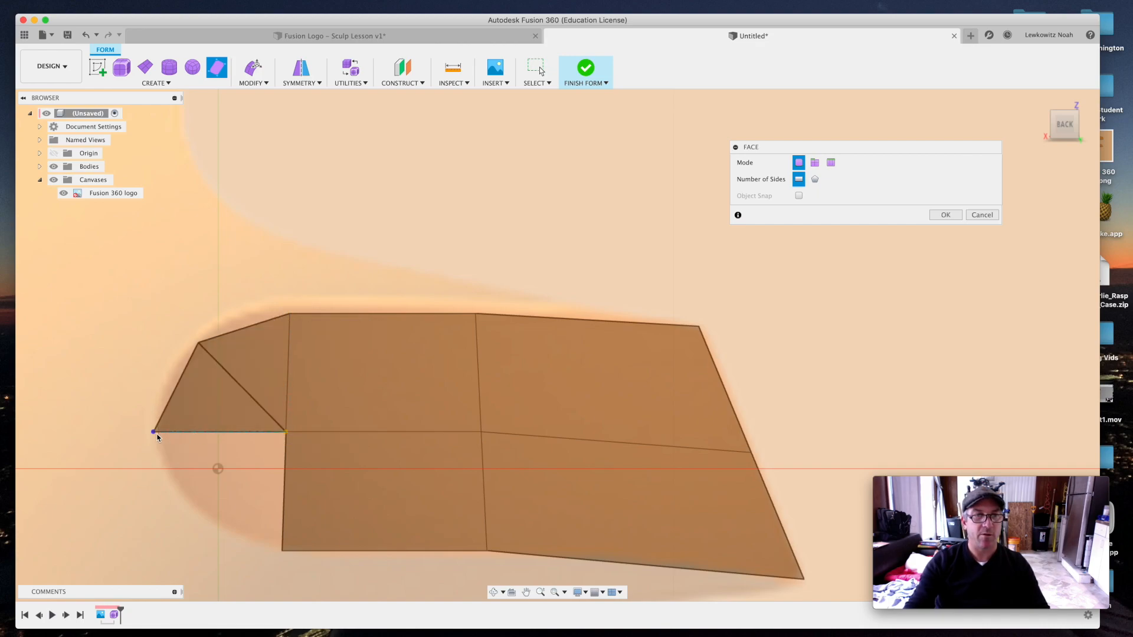
left_click(199, 512)
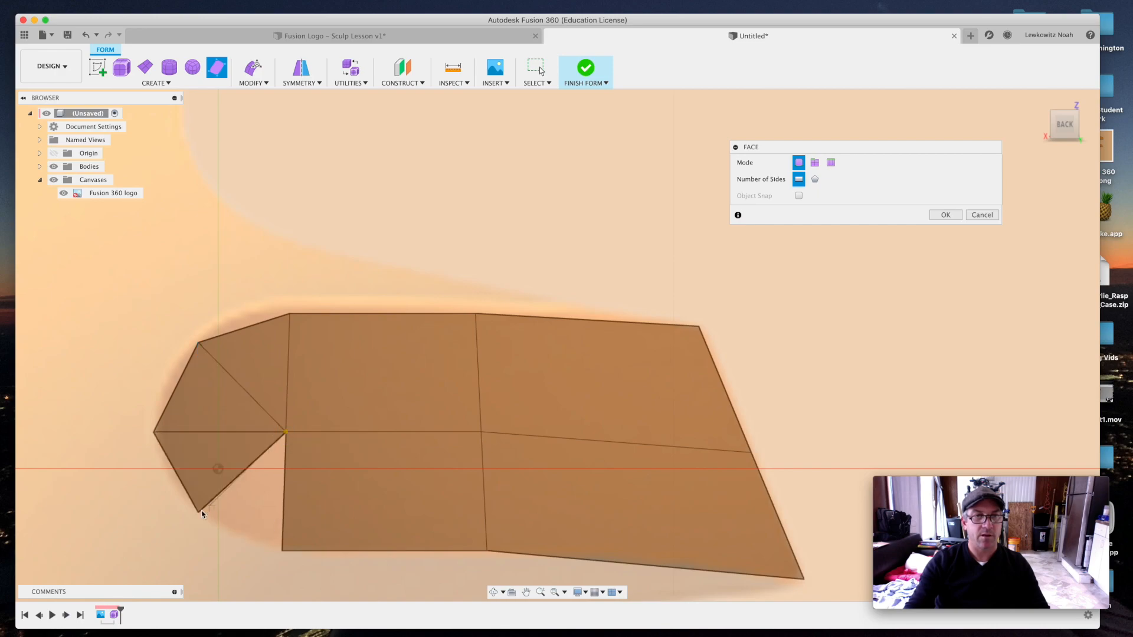
left_click(282, 551)
scroll(277, 440, "down", 2)
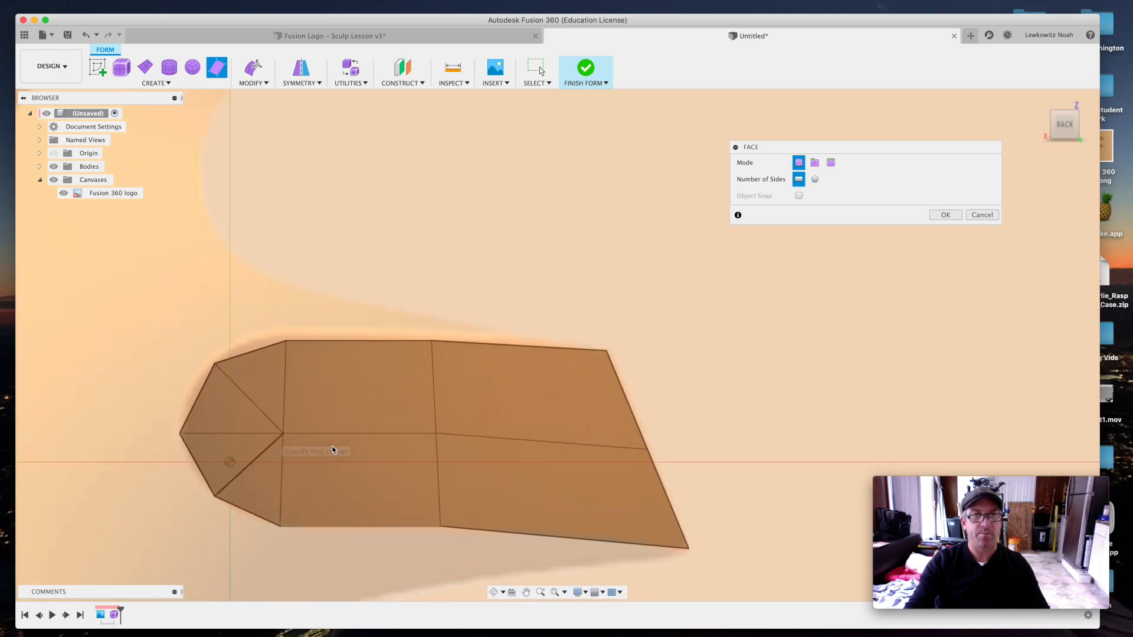
left_click(947, 216)
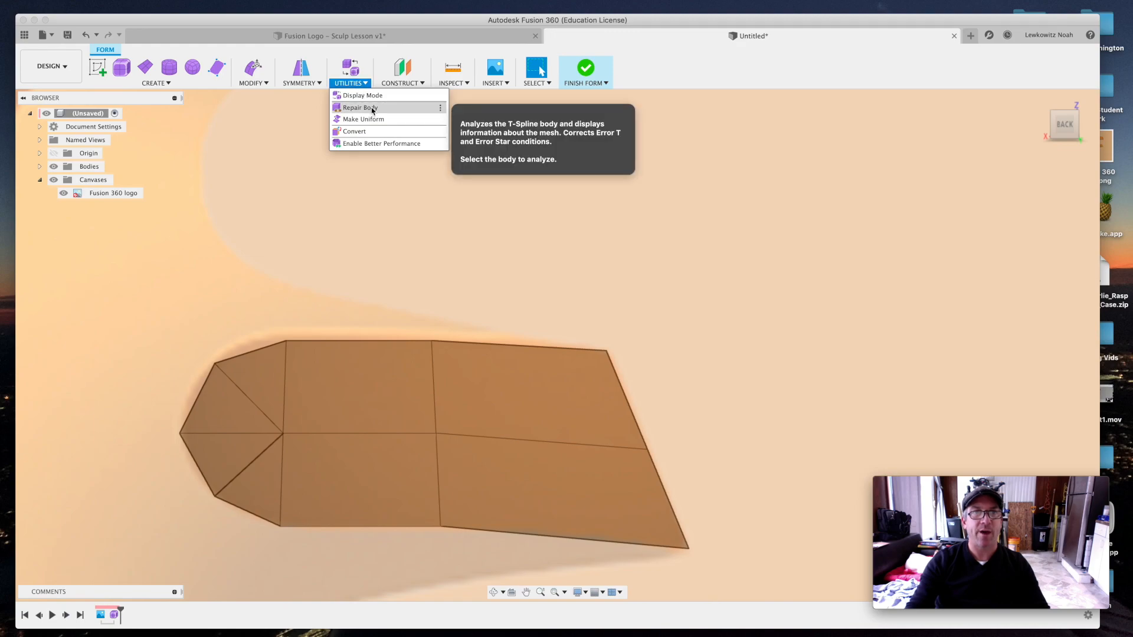
Step: Run Repair Body with AutoRepair on the middle arm's T-Spline body, keeping all error and geometry labels on
left_click(360, 107)
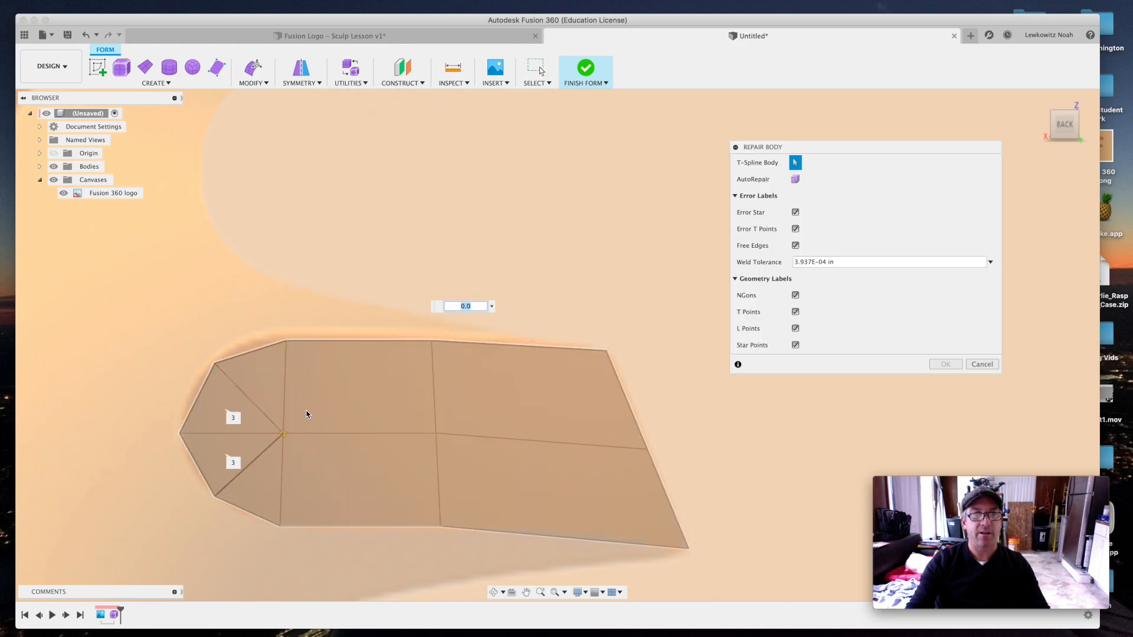
left_click(306, 414)
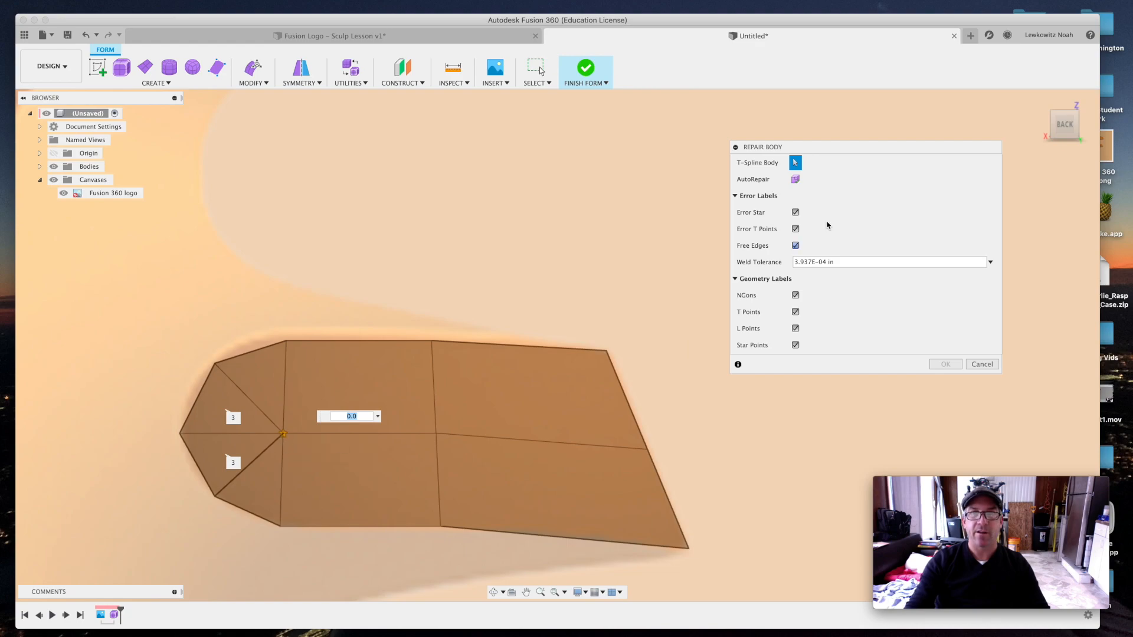
left_click(795, 180)
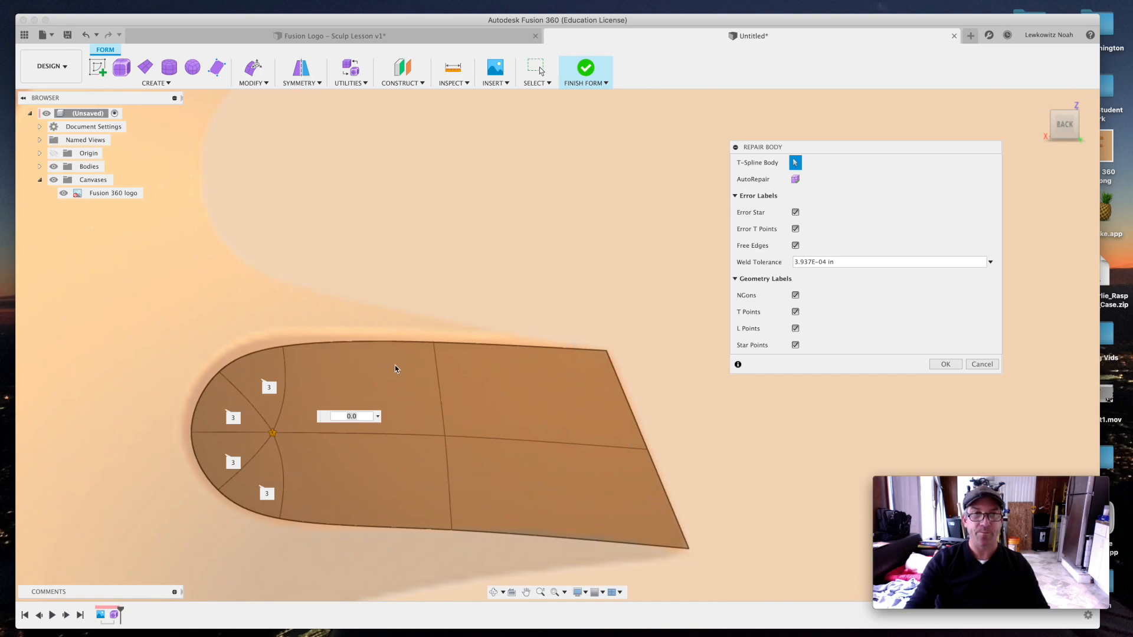
left_click(947, 365)
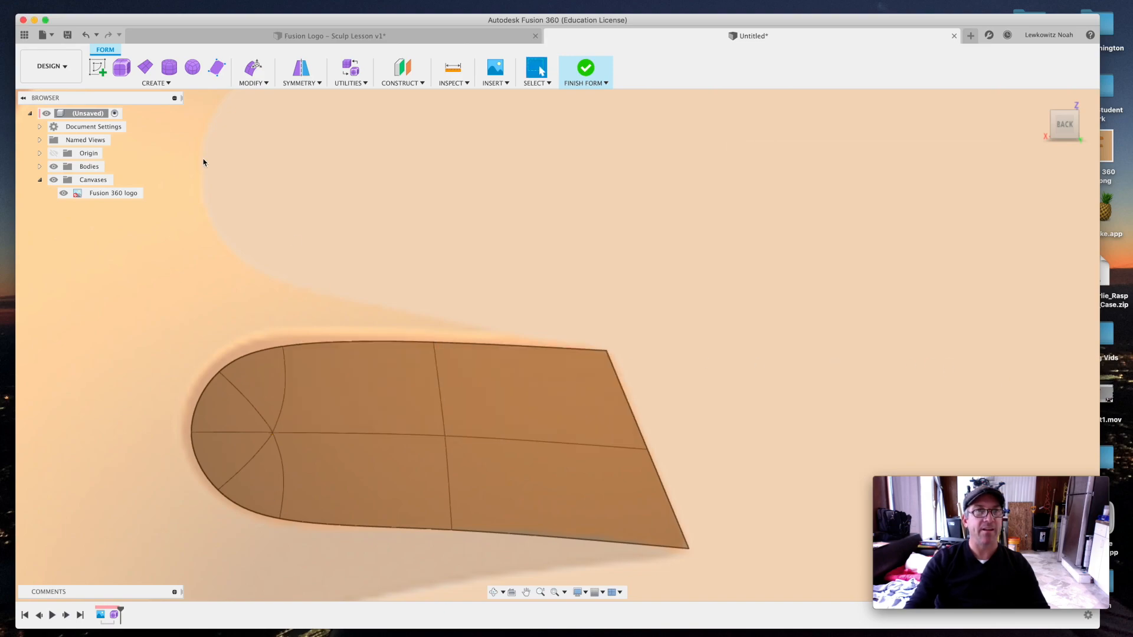
Step: Use Edit Form to raise three vertices along the arm's upper outline by about 0.01, 0.022 and 0.028 in to match the logo
left_click(260, 86)
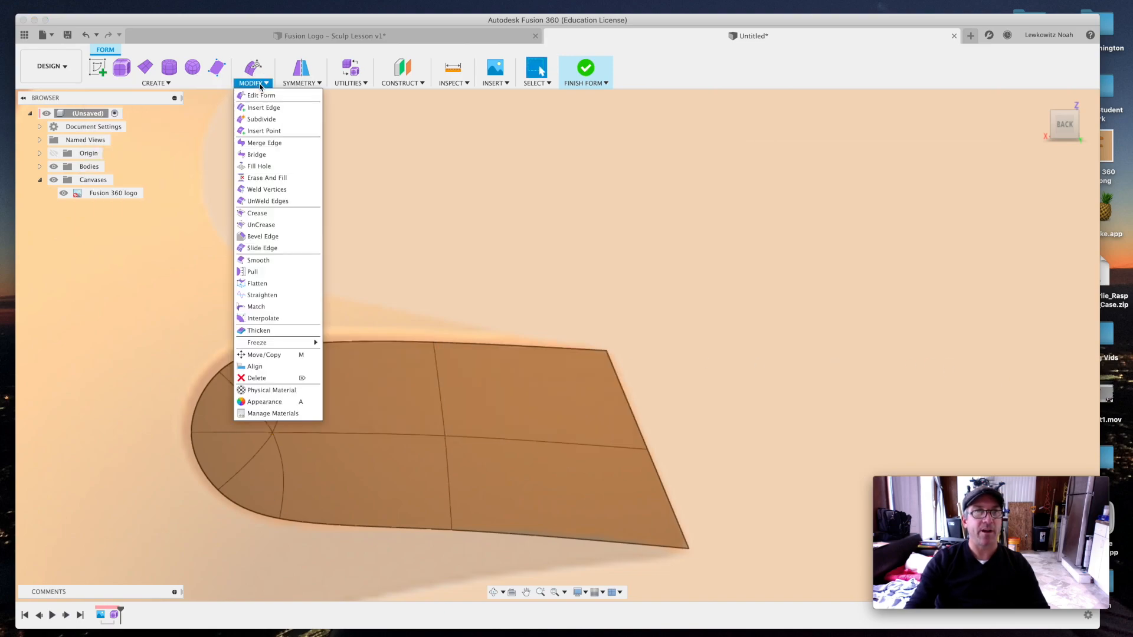
left_click(260, 95)
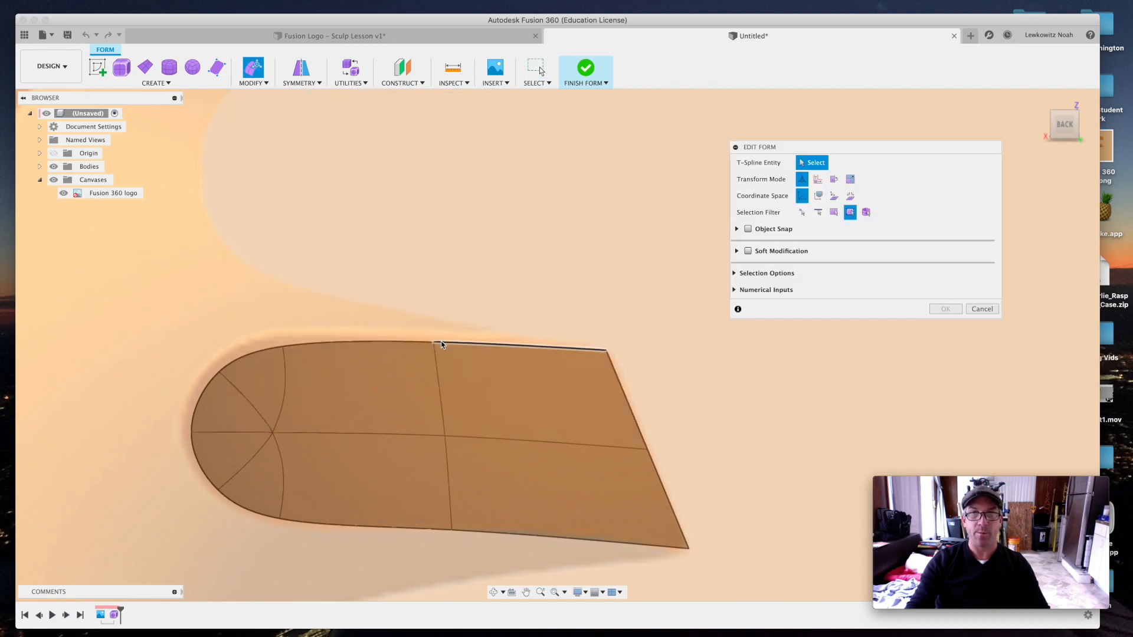
left_click(434, 343)
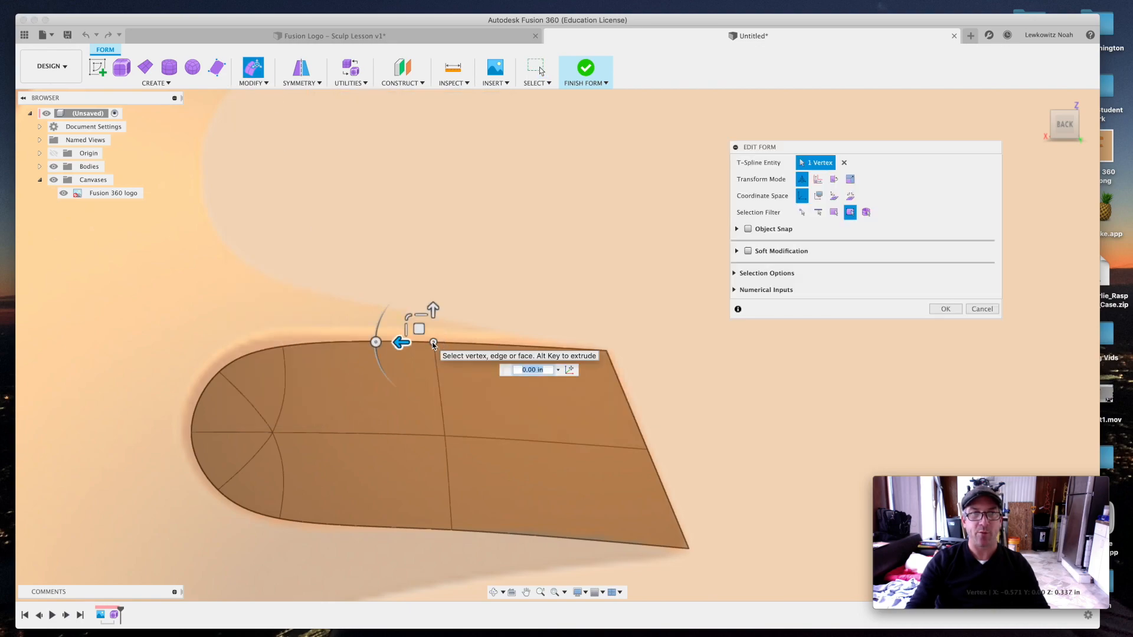
scroll(434, 345, "up", 5)
left_click_drag(424, 333, 422, 325)
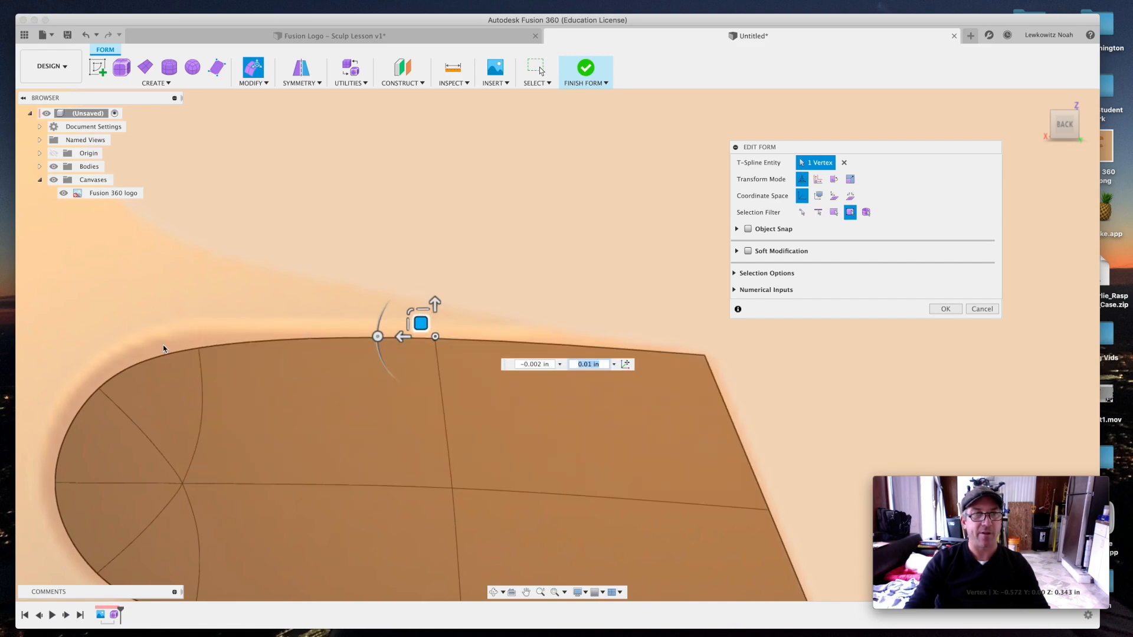
left_click(195, 347)
left_click_drag(187, 337, 185, 321)
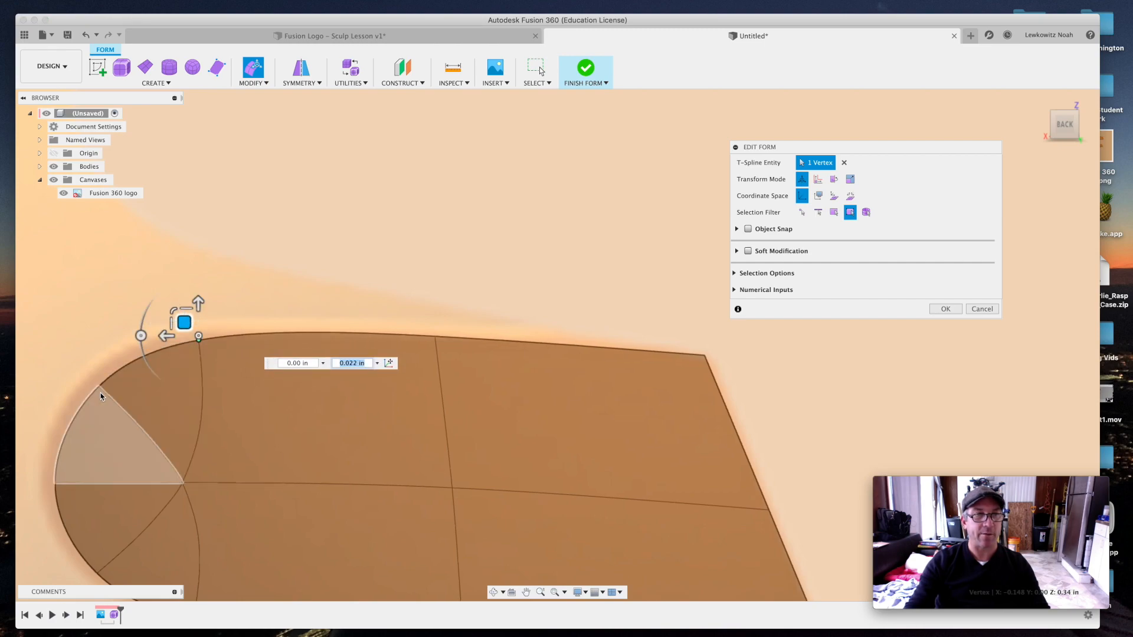
left_click(84, 372)
left_click_drag(83, 373, 79, 355)
scroll(397, 304, "down", 1)
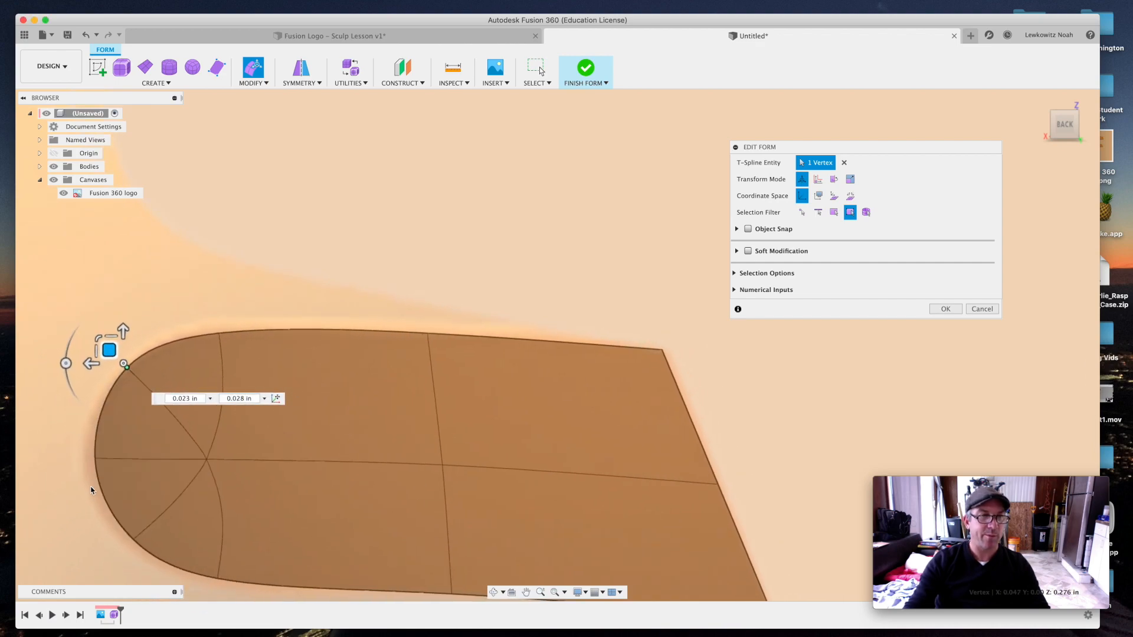
Step: Move the rounded end's outermost vertex about 0.017 in outward, and nudge the two vertices below it onto the logo outline
left_click(94, 460)
left_click_drag(82, 449, 76, 448)
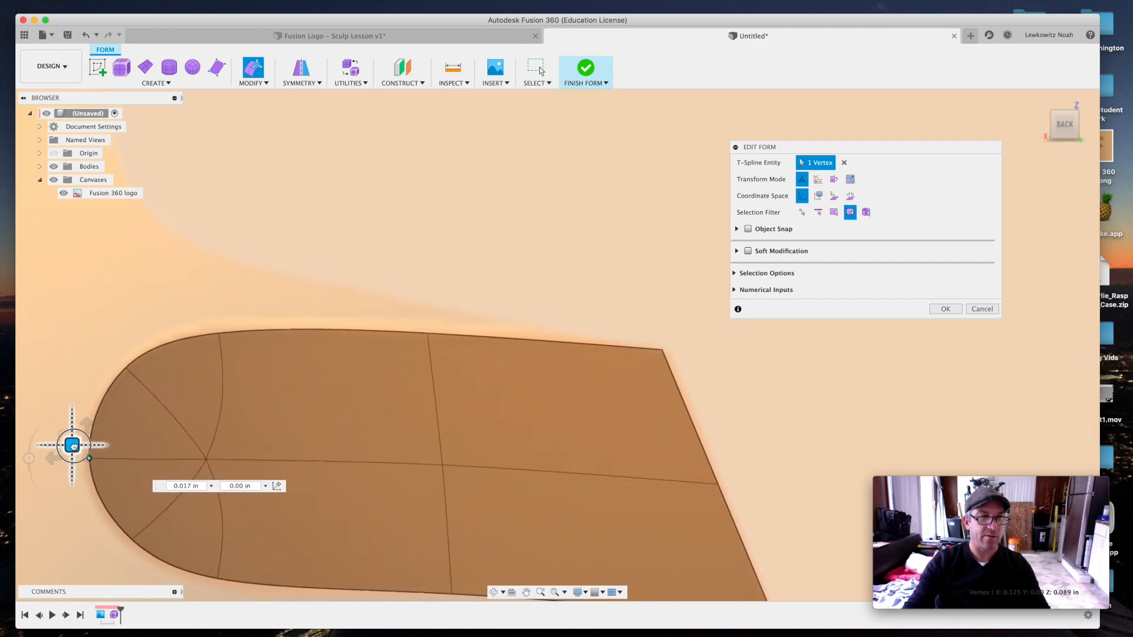
scroll(271, 363, "down", 2)
scroll(192, 555, "up", 1)
left_click(151, 501)
left_click_drag(137, 486, 133, 491)
scroll(375, 545, "down", 1)
scroll(254, 567, "up", 2)
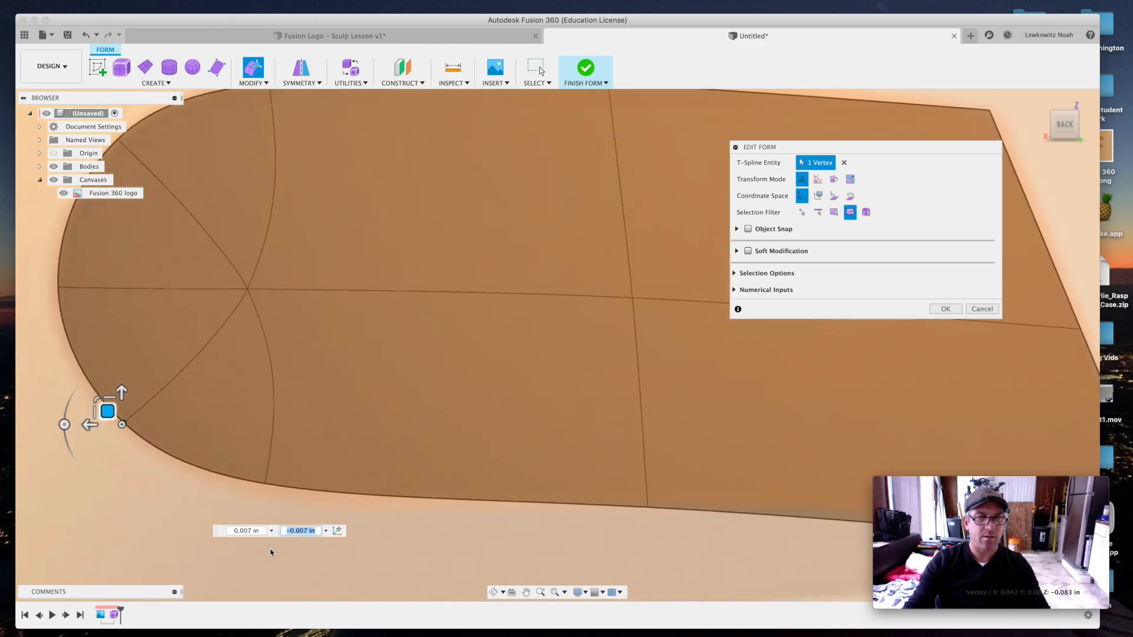
left_click(264, 484)
scroll(359, 448, "down", 3)
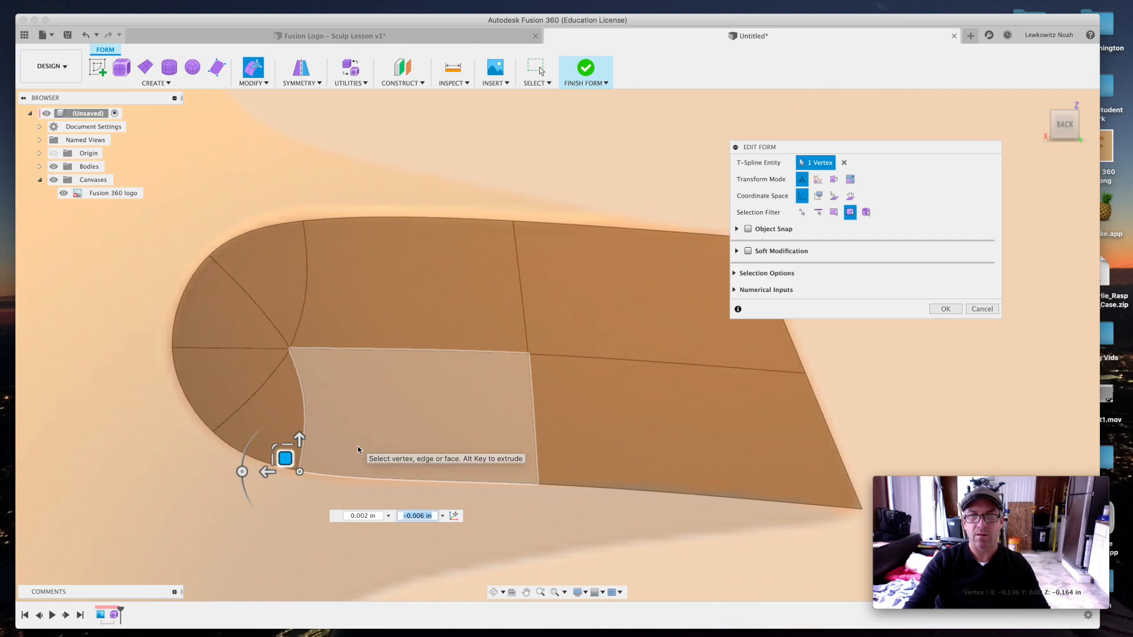
Step: Adjust the upper and lower corner vertices of the arm's slanted tip to match the logo outline
scroll(699, 275, "up", 4)
scroll(699, 275, "down", 1)
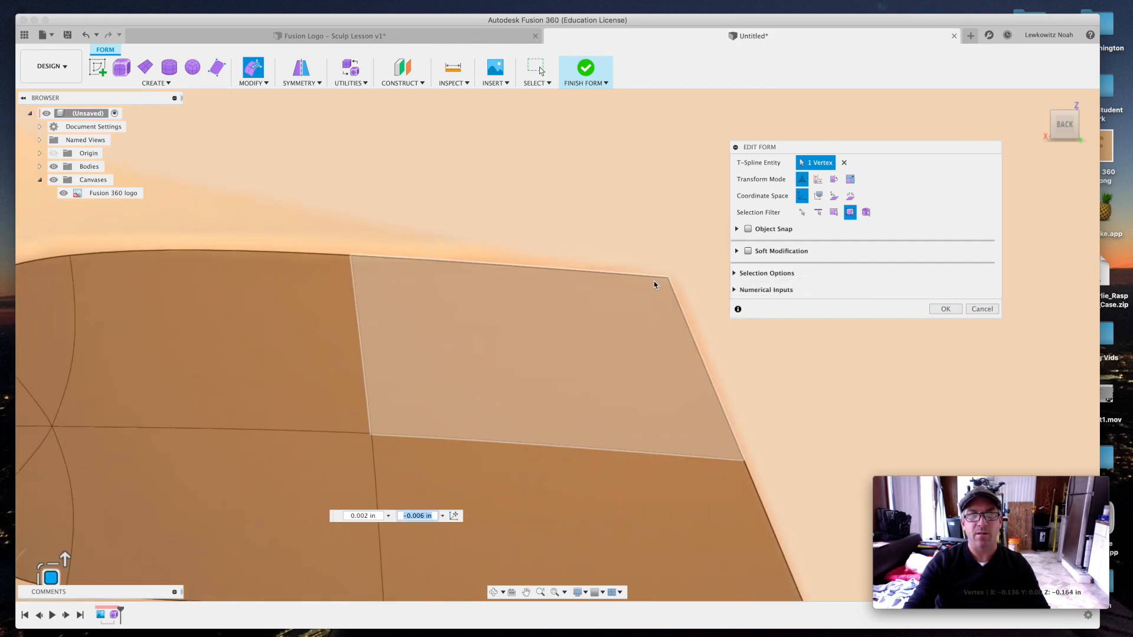
left_click(668, 279)
left_click_drag(658, 265, 658, 261)
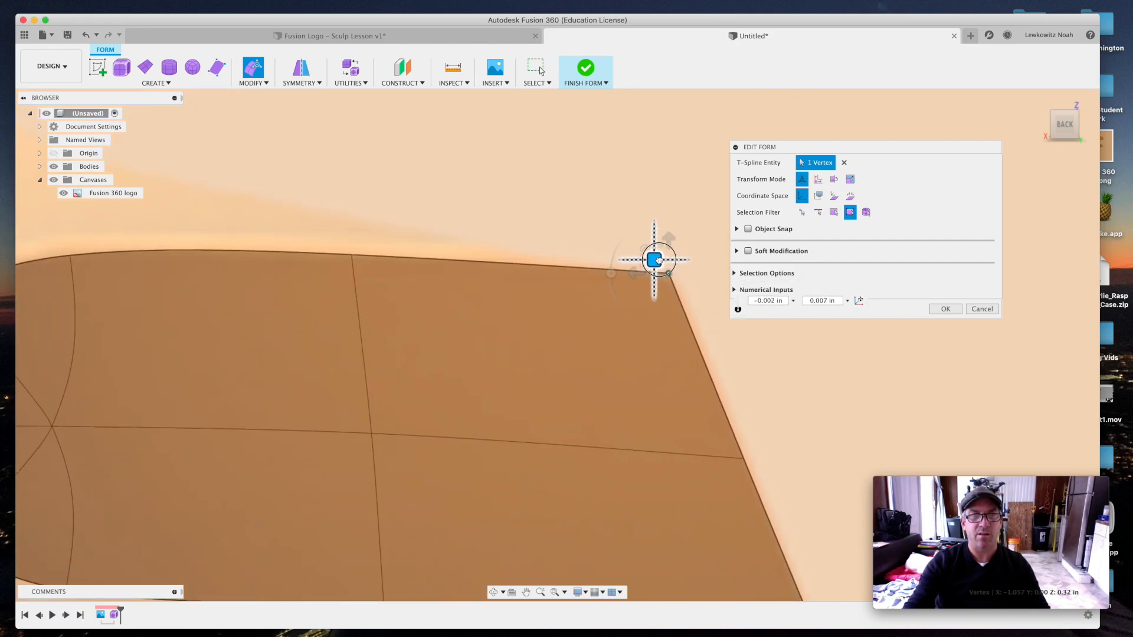
scroll(659, 260, "down", 3)
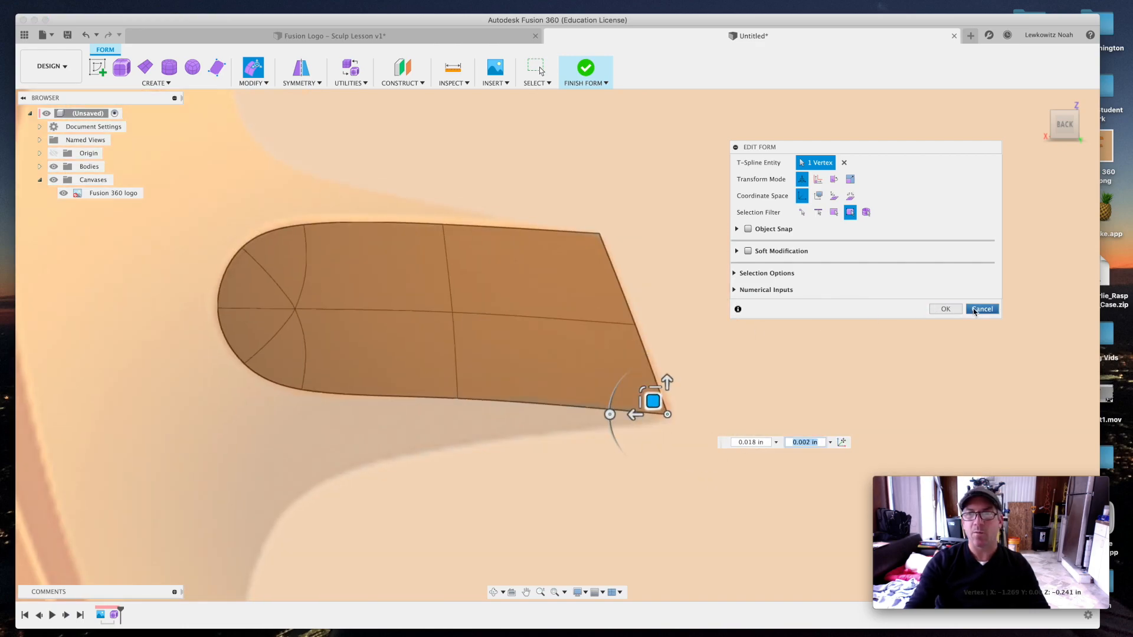
left_click(944, 310)
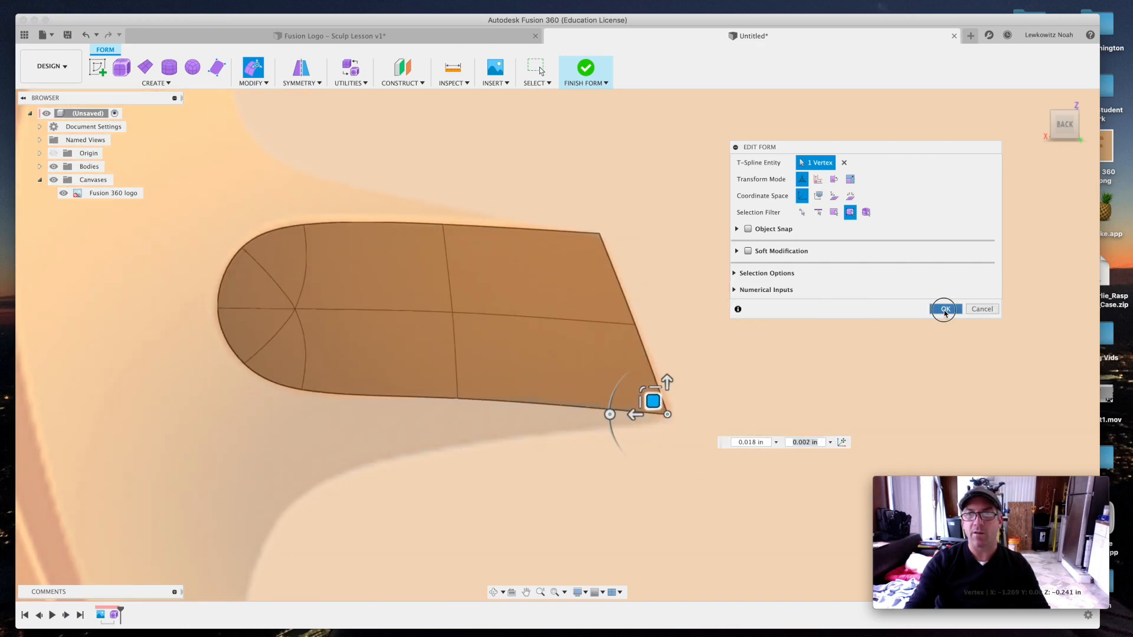
scroll(799, 392, "down", 5)
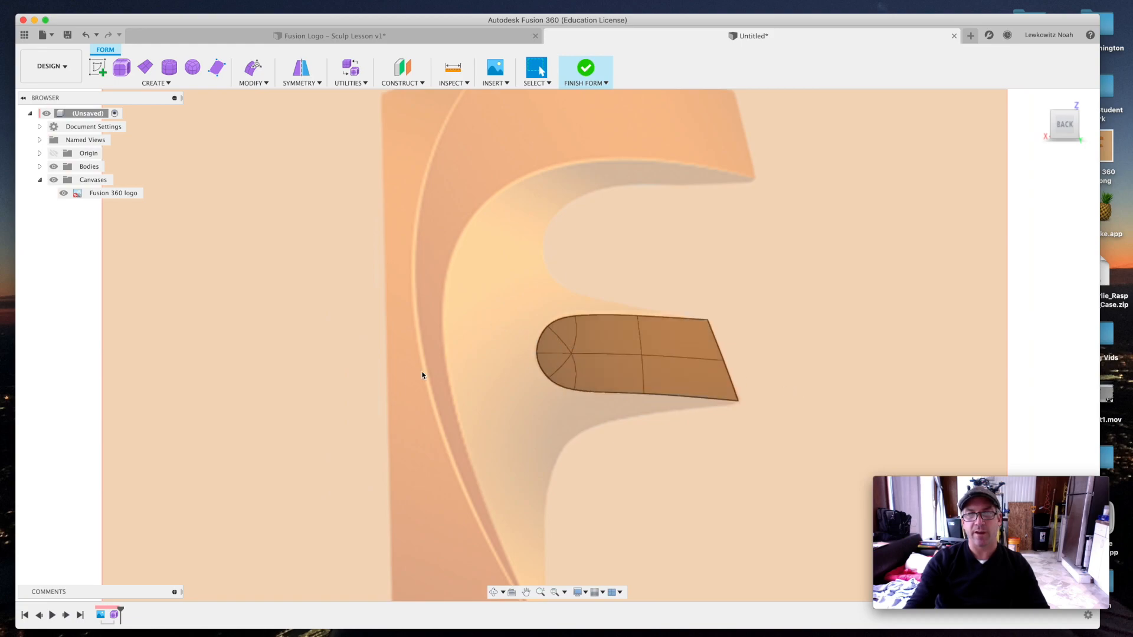
Step: Start Face on the canvas plane and draw a four-sided face over the slanted tip of the logo's top arm
scroll(422, 374, "down", 2)
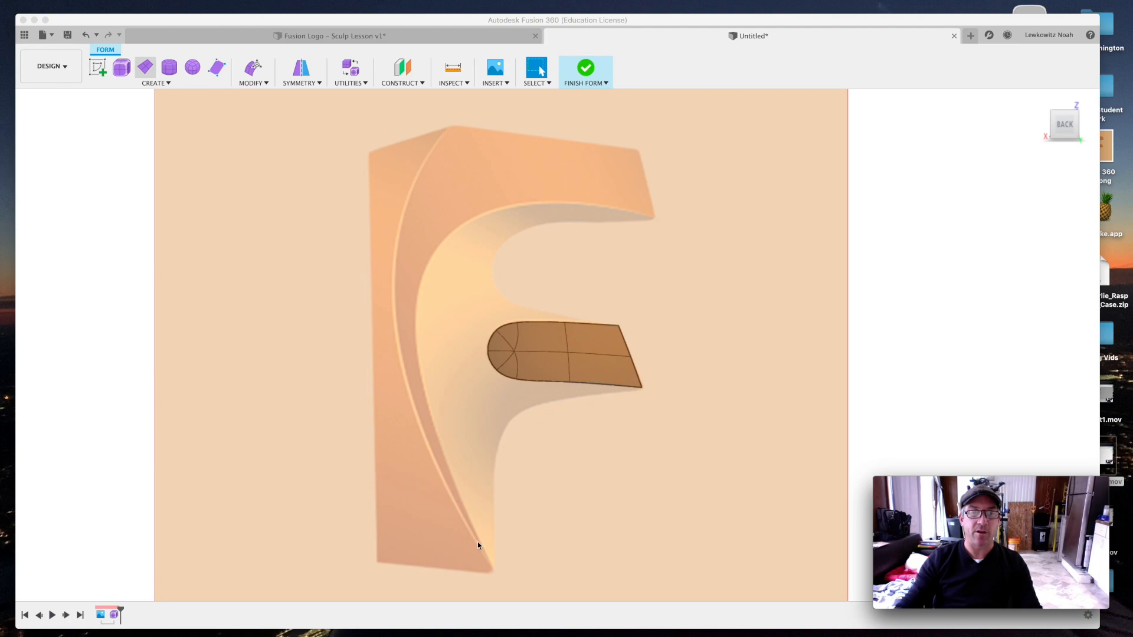
left_click(217, 68)
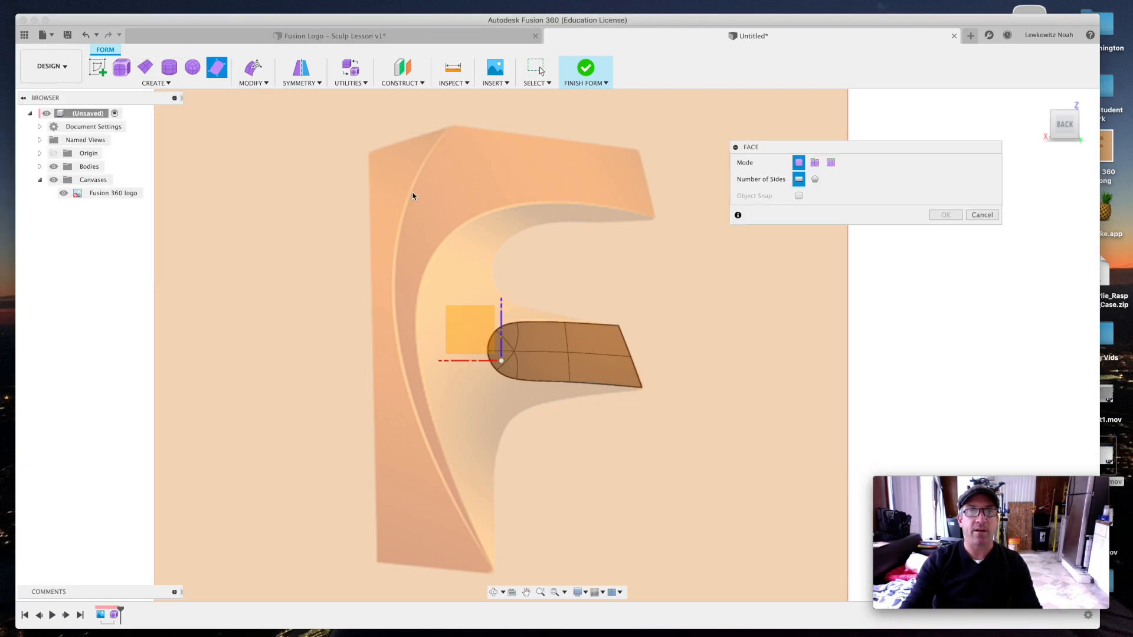
left_click(467, 329)
scroll(625, 142, "up", 5)
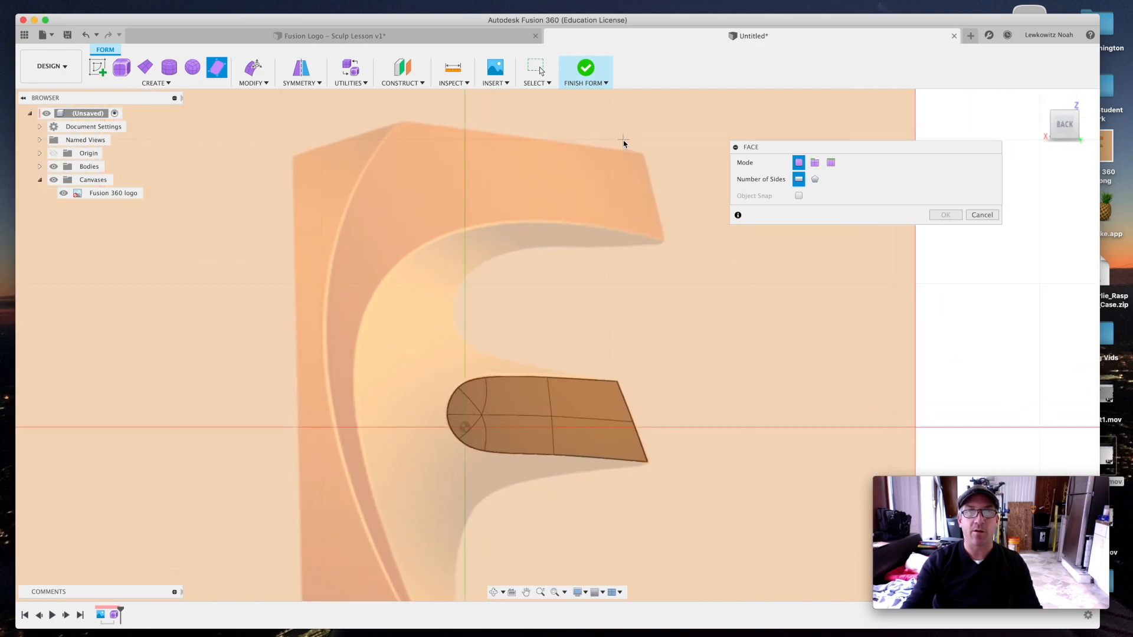
scroll(627, 142, "up", 2)
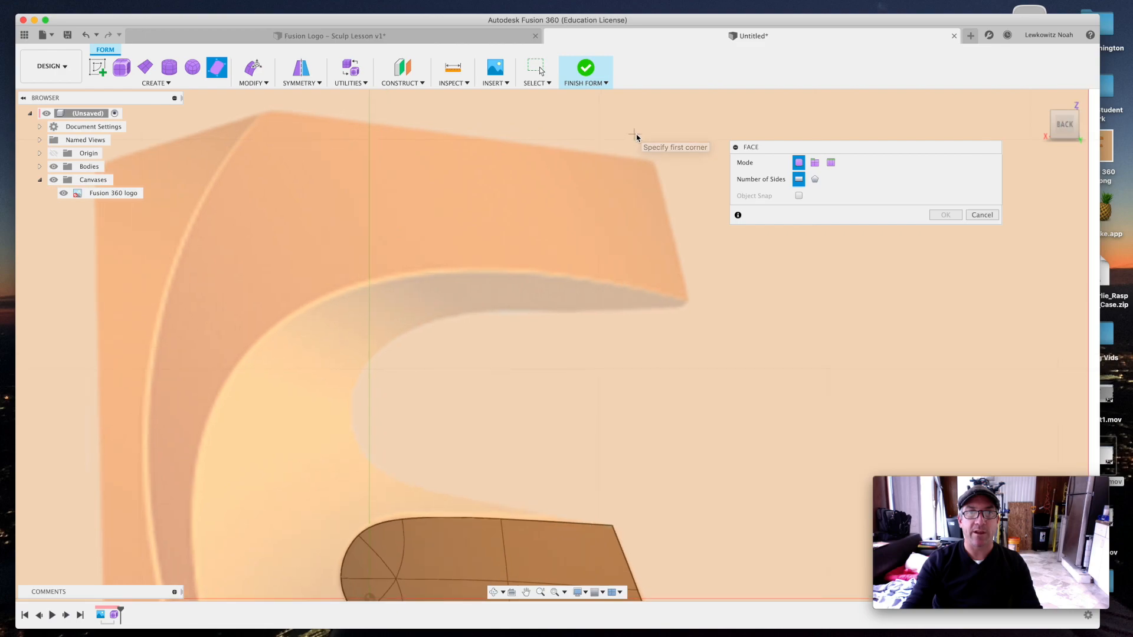
left_click(651, 161)
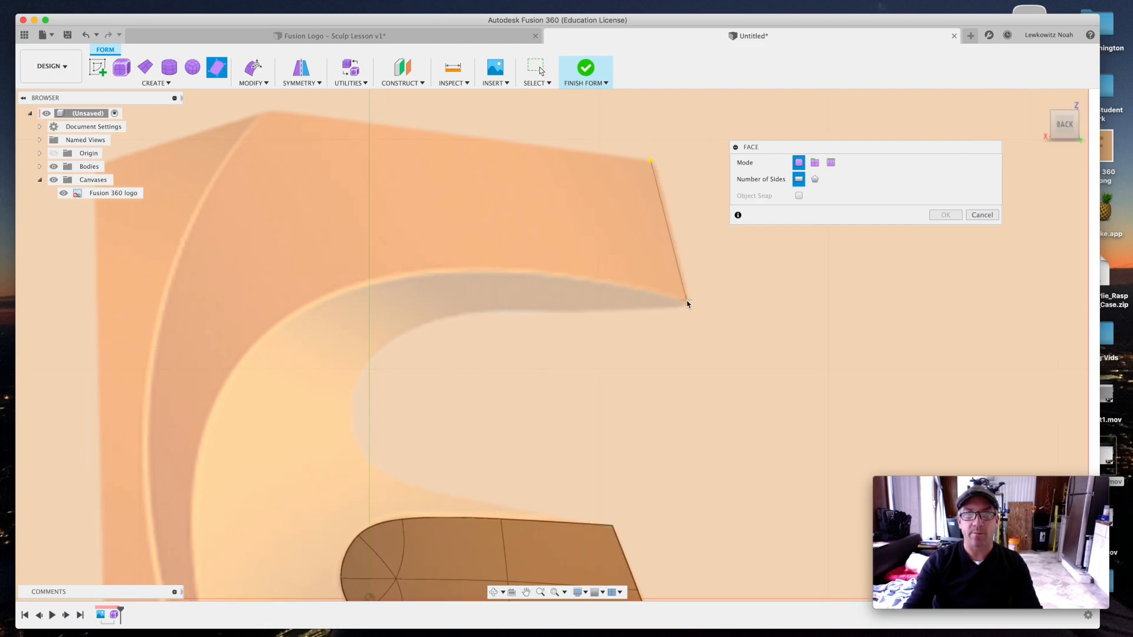
left_click(689, 302)
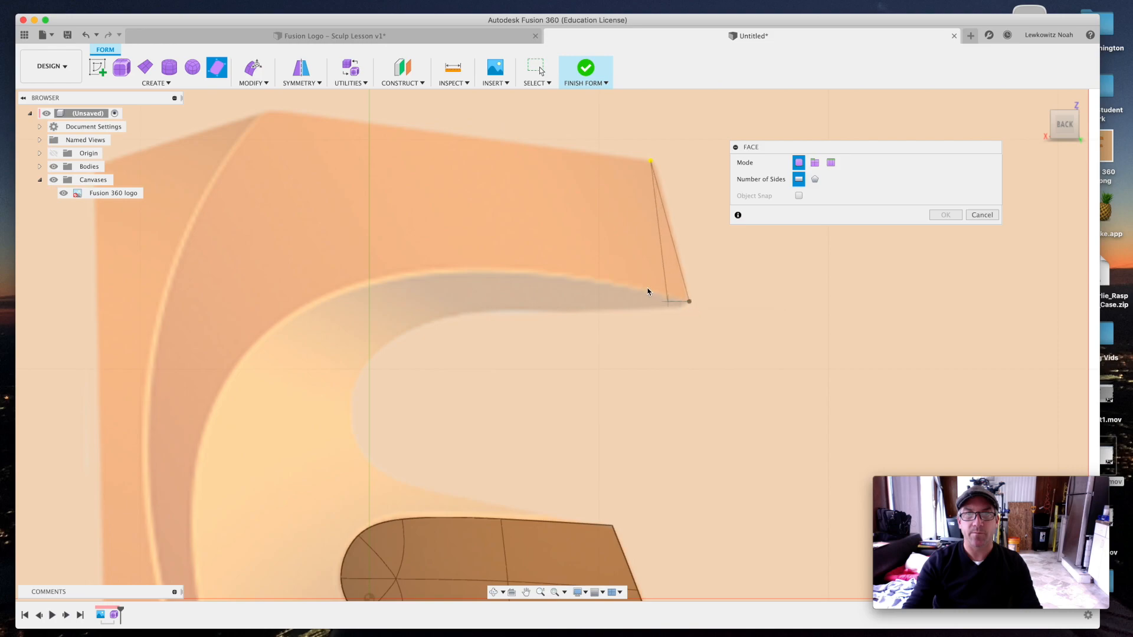
left_click(555, 271)
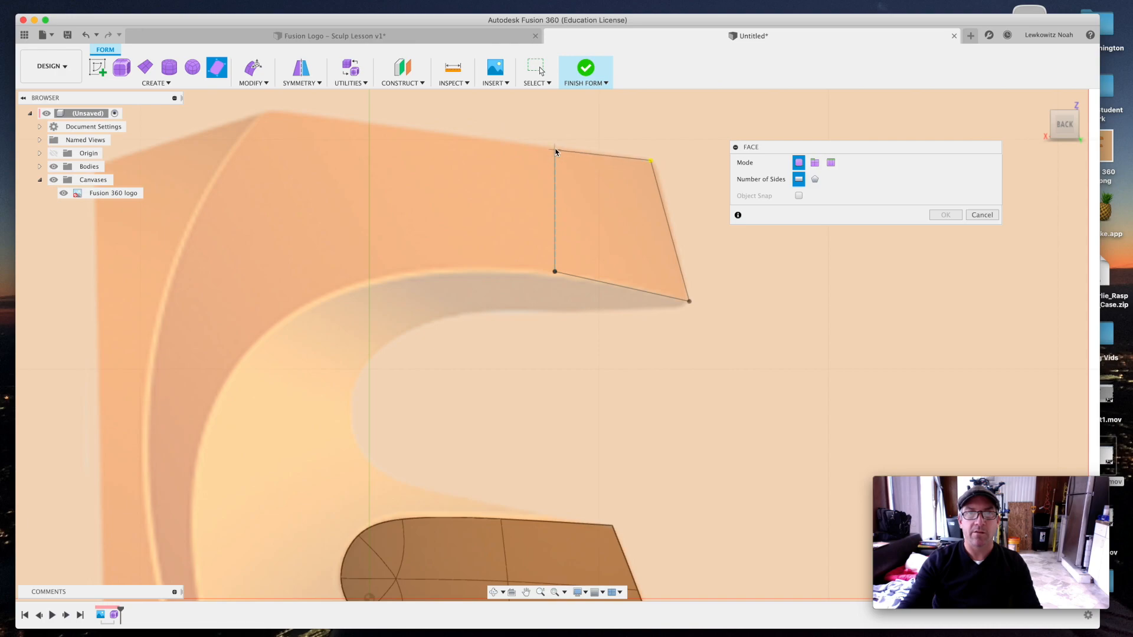
left_click(555, 149)
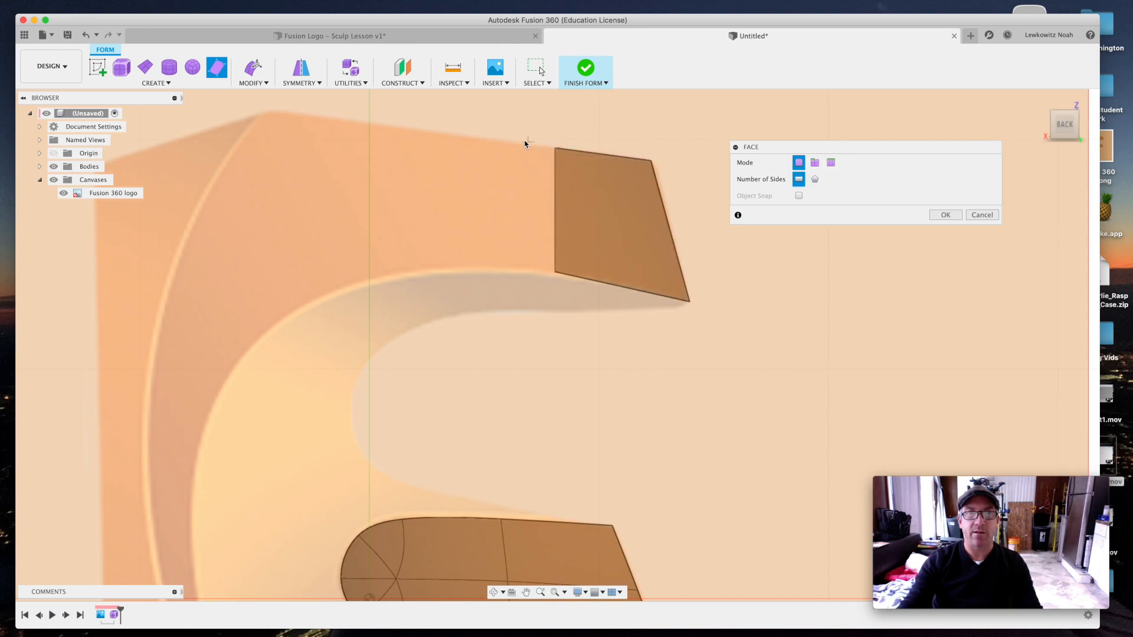
Step: Add two adjoining faces along the top arm, ending at the logo's peak corner
left_click(555, 149)
left_click(555, 271)
left_click(425, 266)
left_click(425, 130)
left_click(425, 131)
left_click(271, 112)
left_click(284, 317)
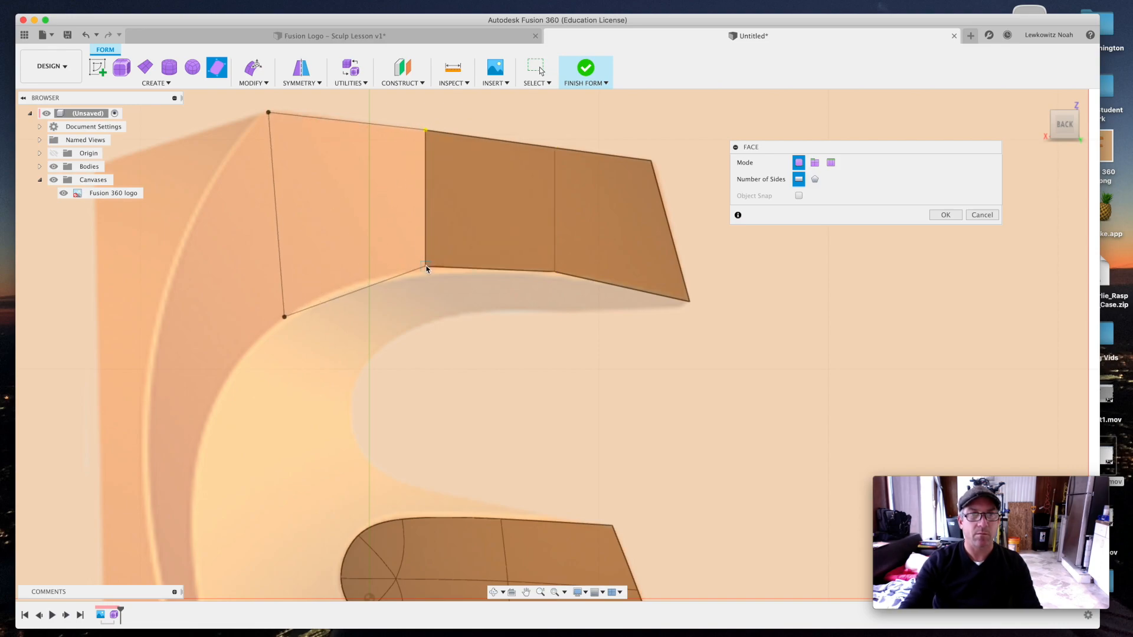
left_click(425, 266)
Step: Continue the strip with adjoining faces around the upper bend of the logo's curved band
scroll(541, 245, "down", 3)
left_click(363, 295)
left_click(299, 229)
left_click(332, 324)
left_click(299, 229)
left_click(271, 324)
left_click(308, 369)
left_click(332, 324)
left_click(271, 324)
Step: Extend the curved band downward with adjoining four-sided faces to just below the middle arm's level
scroll(266, 399, "up", 5)
left_click(272, 407)
left_click(388, 481)
left_click(425, 288)
left_click(291, 151)
left_click(309, 308)
left_click(363, 310)
left_click(363, 194)
left_click(309, 308)
left_click(343, 455)
left_click(385, 455)
left_click(363, 309)
Step: Draw further narrowing faces down the lower part of the curved band, following both logo outlines
scroll(349, 396, "down", 5)
left_click(347, 424)
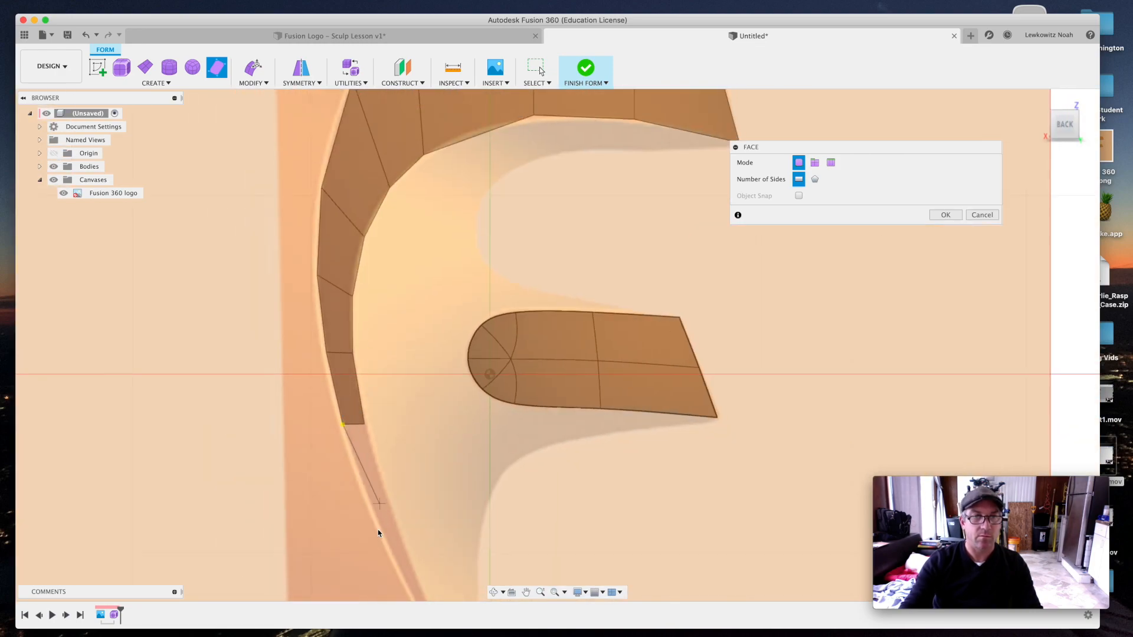
scroll(378, 531, "up", 3)
left_click(367, 493)
left_click(394, 491)
scroll(366, 449, "up", 5)
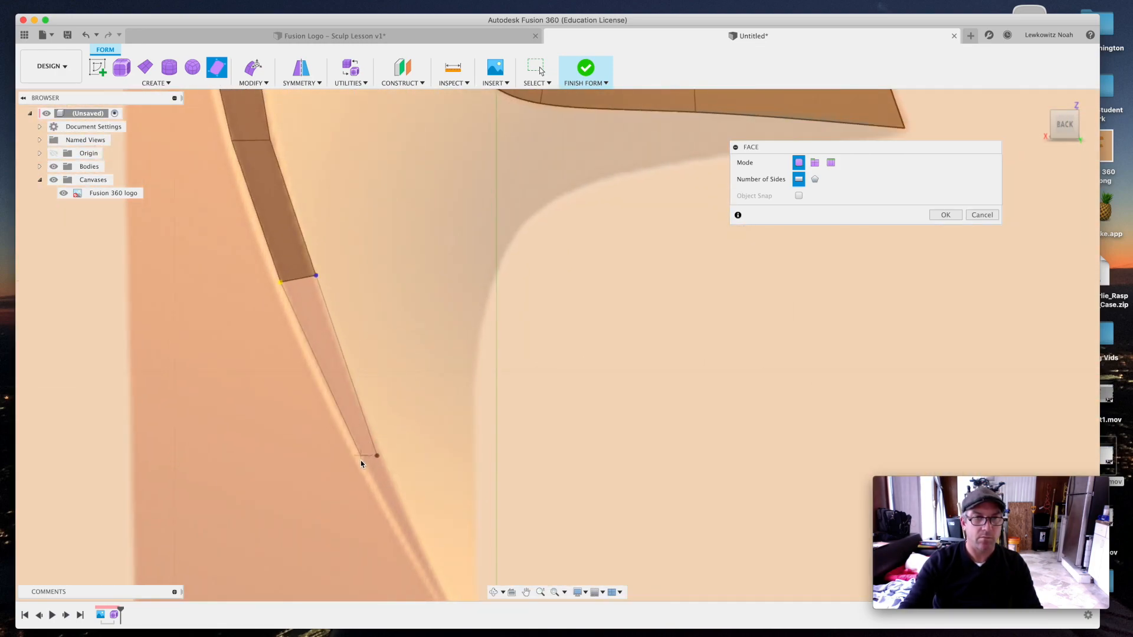
Step: Close the curved band with a tapering face reaching the pointed bottom tip and finish the Face command
scroll(402, 514, "up", 2)
left_click(334, 370)
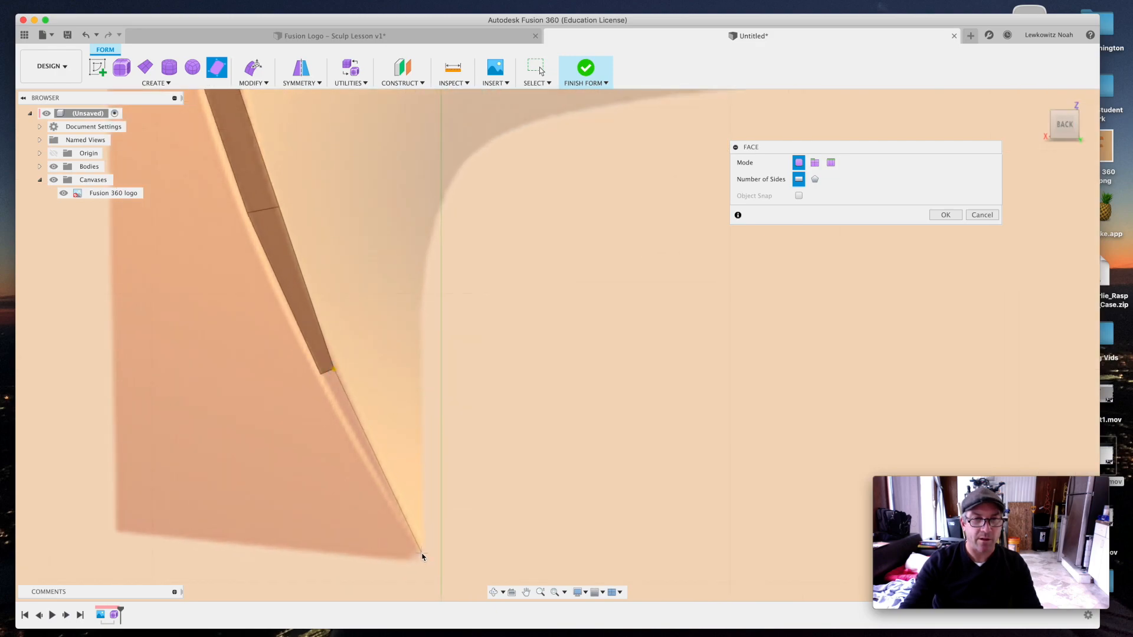
left_click(422, 558)
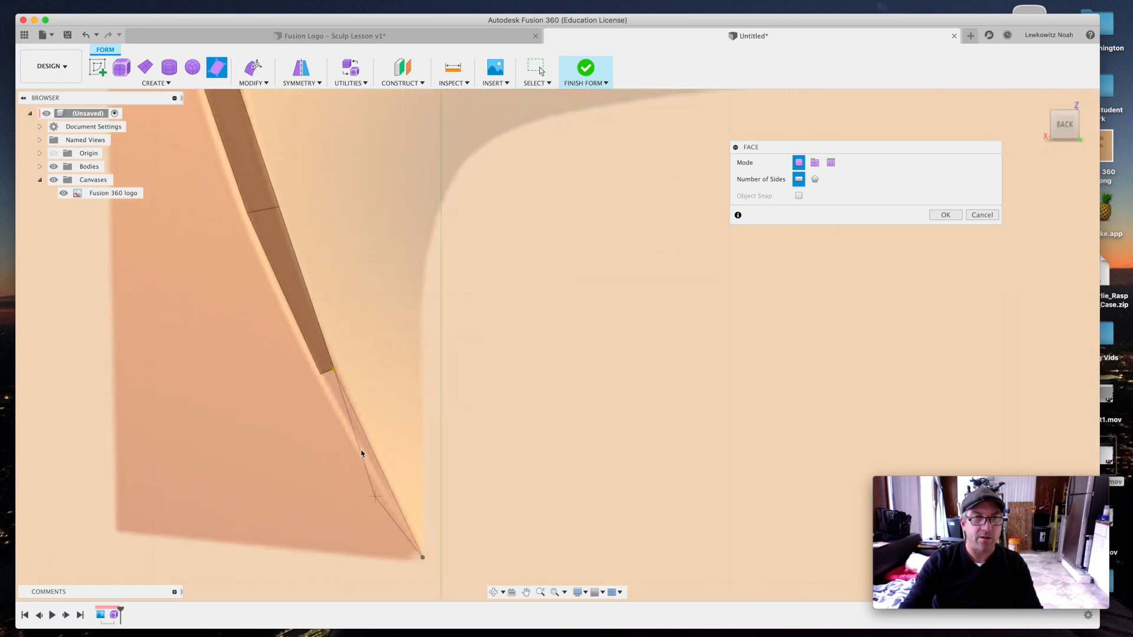
left_click(323, 375)
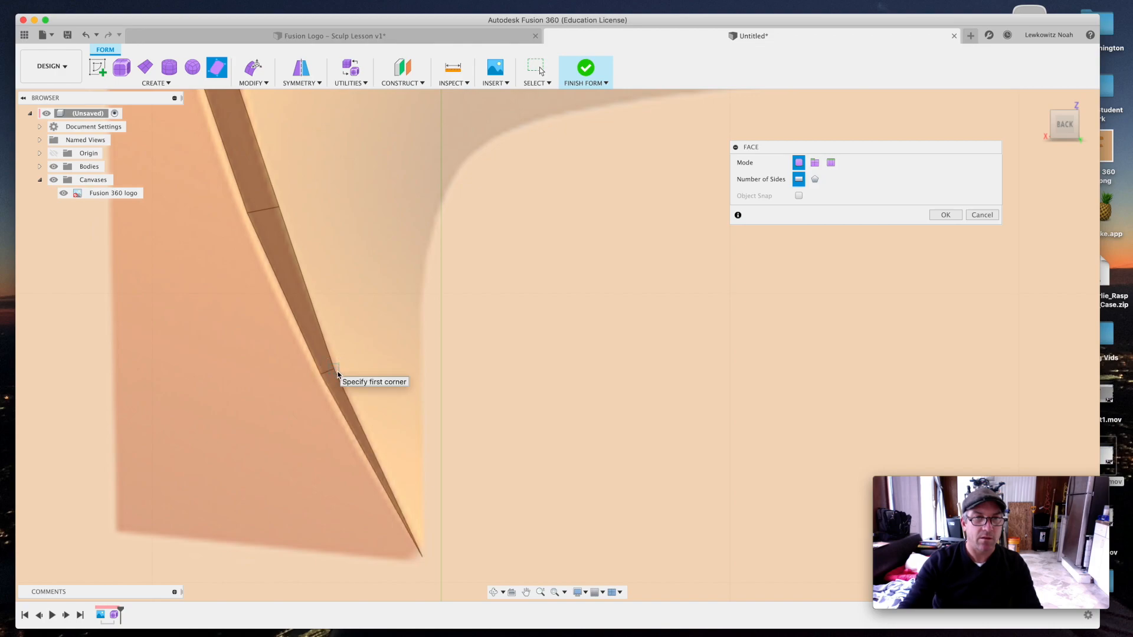
scroll(386, 422, "down", 3)
scroll(389, 430, "down", 3)
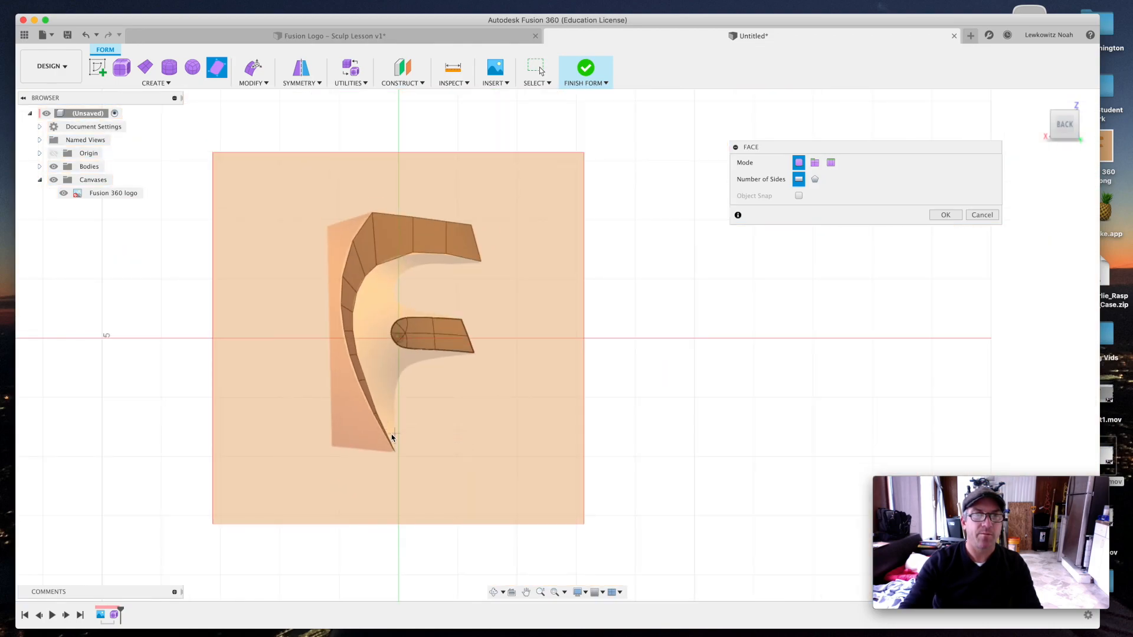
scroll(391, 437, "down", 1)
scroll(373, 209, "up", 1)
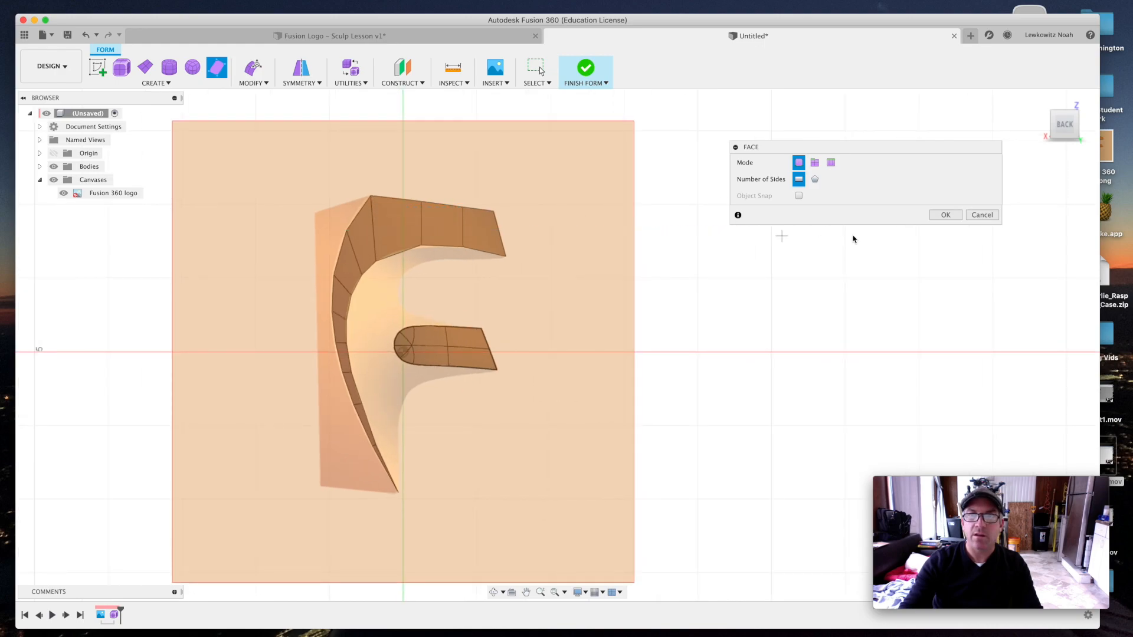
left_click(946, 216)
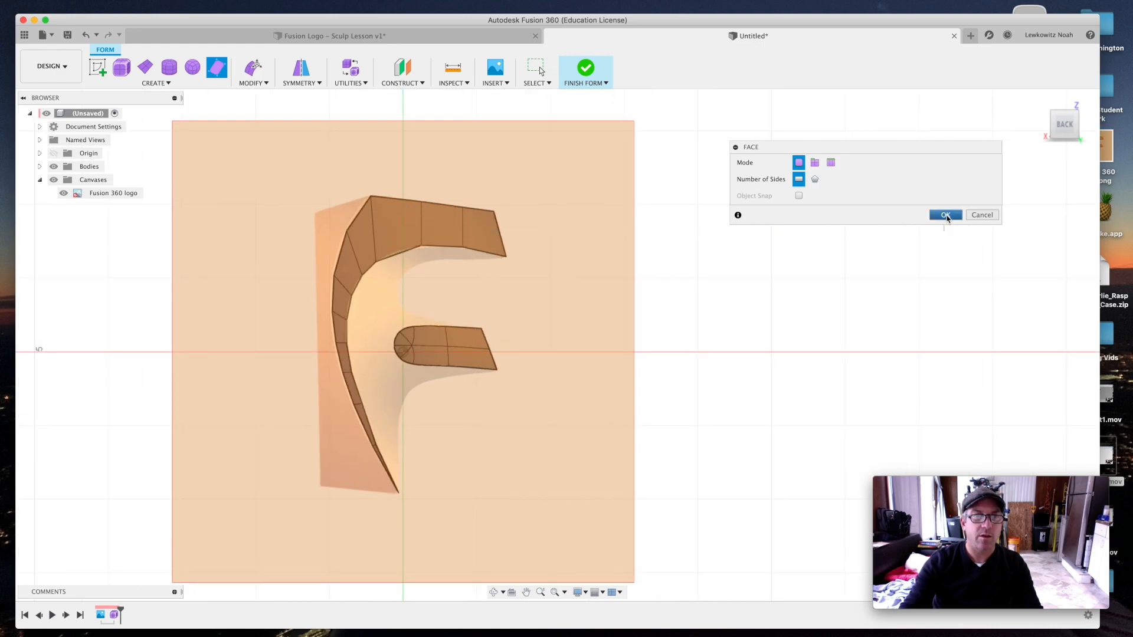
left_click(946, 216)
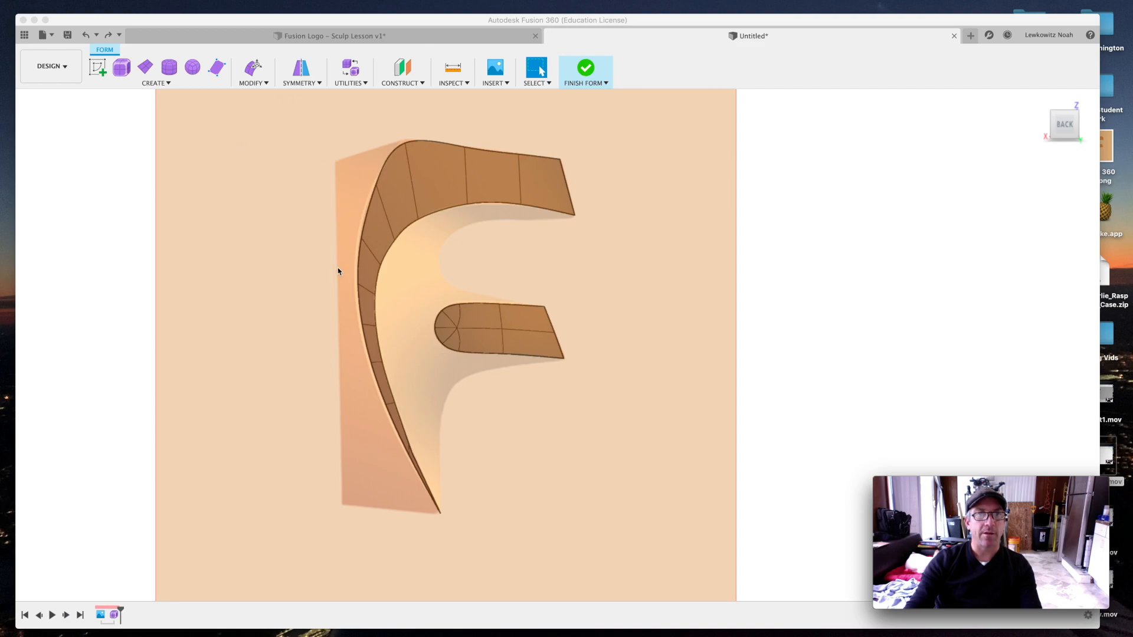
Step: Start a new Face and draw a four-sided face from the stem's outer top corner to the curved band
left_click(218, 68)
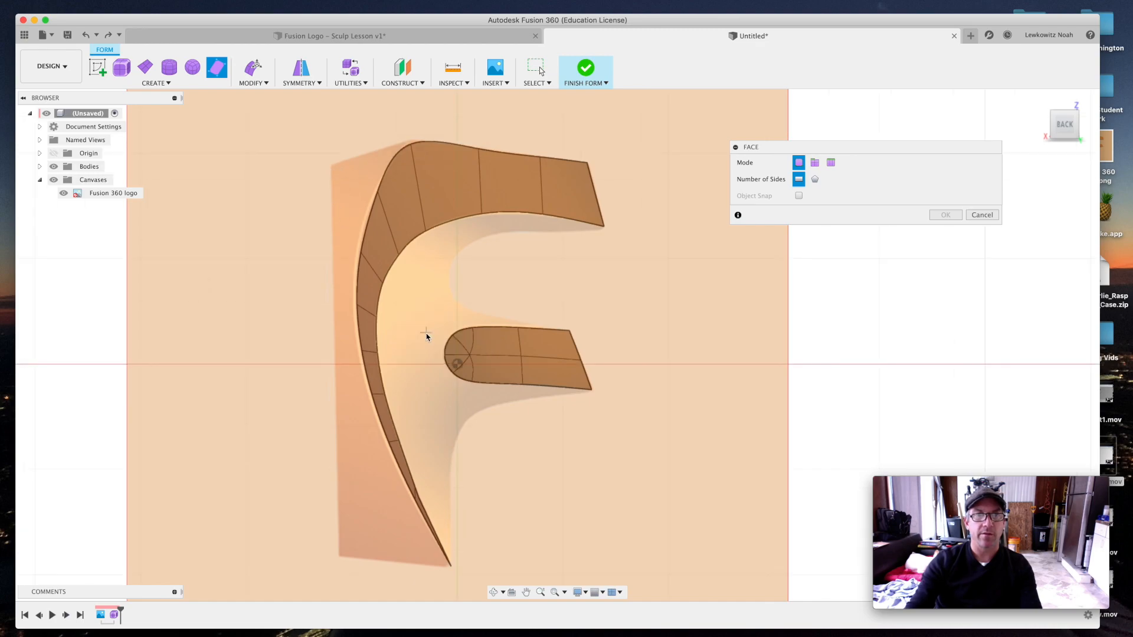
scroll(348, 167, "up", 2)
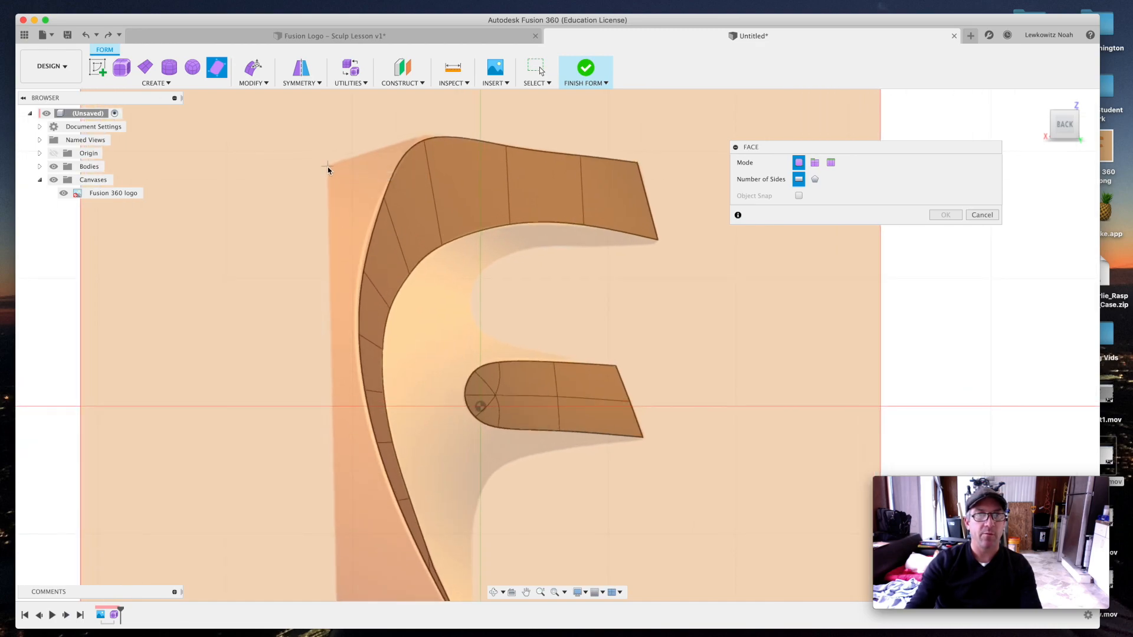
left_click(328, 167)
left_click(374, 151)
left_click(382, 195)
left_click(328, 205)
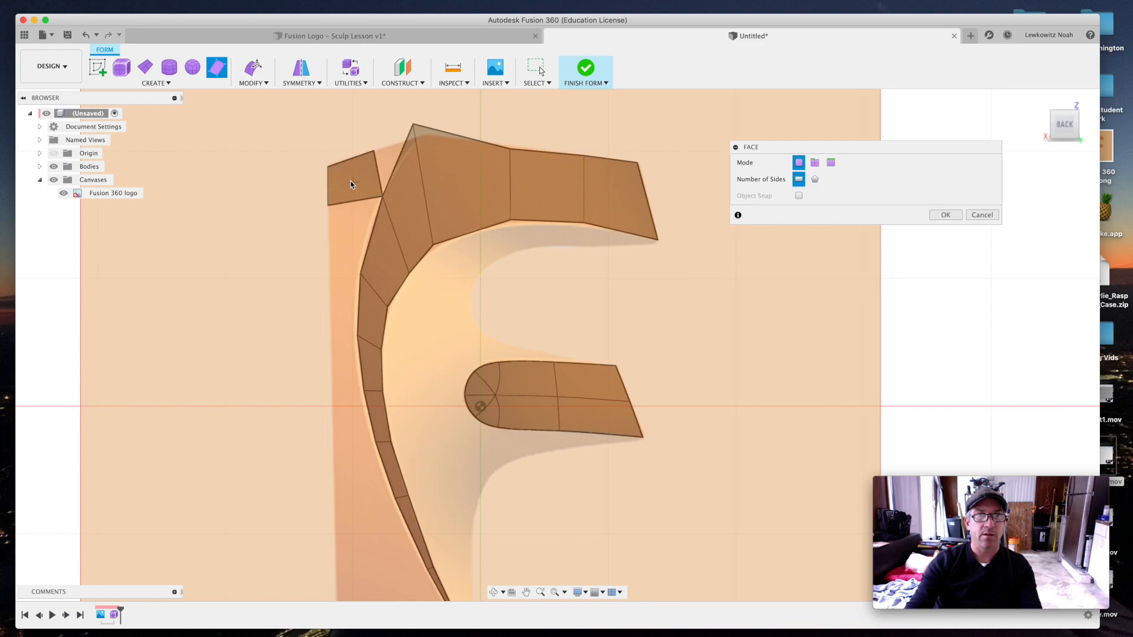
Step: Fill the gap between the stem's top face and the band's peak with a connecting face
left_click(373, 152)
left_click(413, 125)
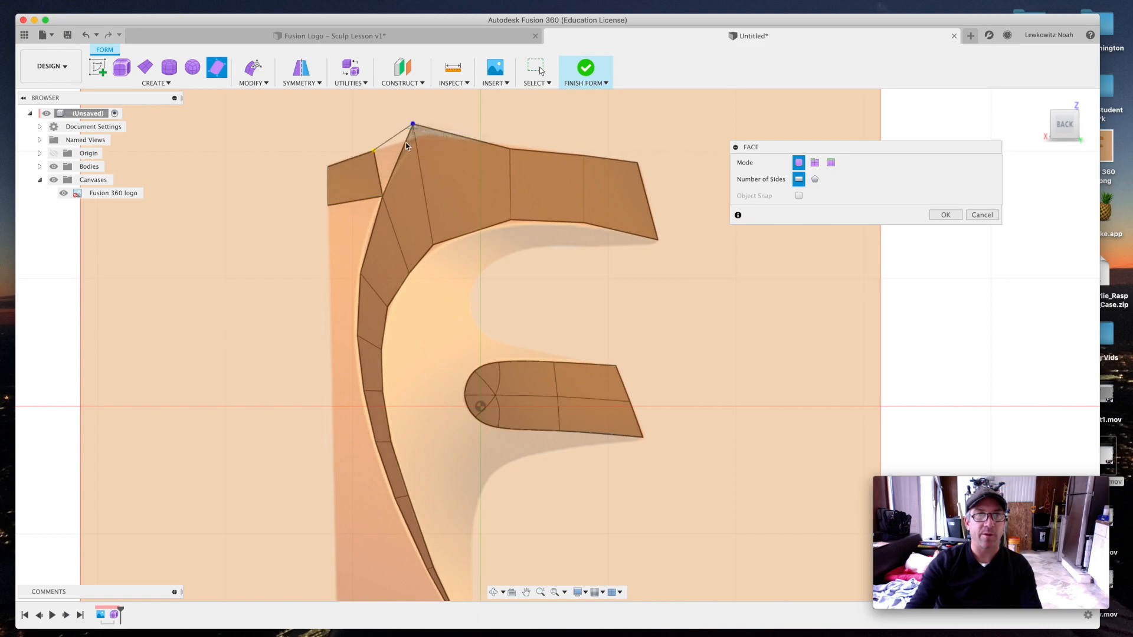
left_click(375, 153)
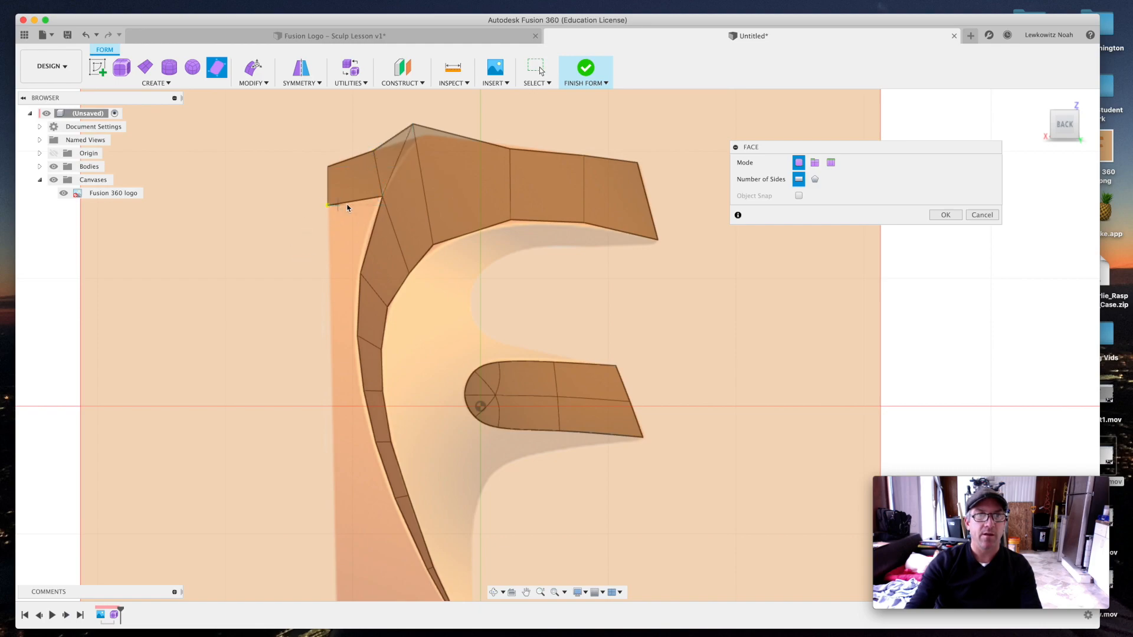
Step: Add two faces down the upper stem, sharing the curved band's vertices and following the stem's outer edge
left_click(382, 197)
left_click(360, 273)
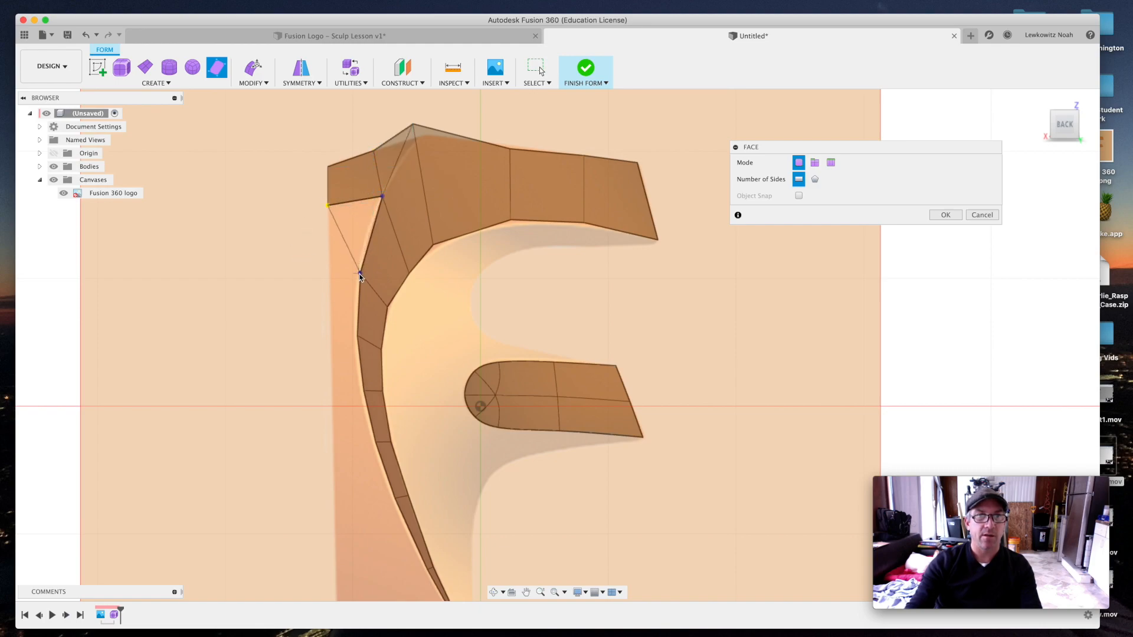
left_click(328, 275)
left_click(361, 274)
left_click(358, 336)
left_click(327, 337)
Step: Add three more faces down the middle of the stem, snapping their inner corners to the curved band's vertices
left_click(357, 336)
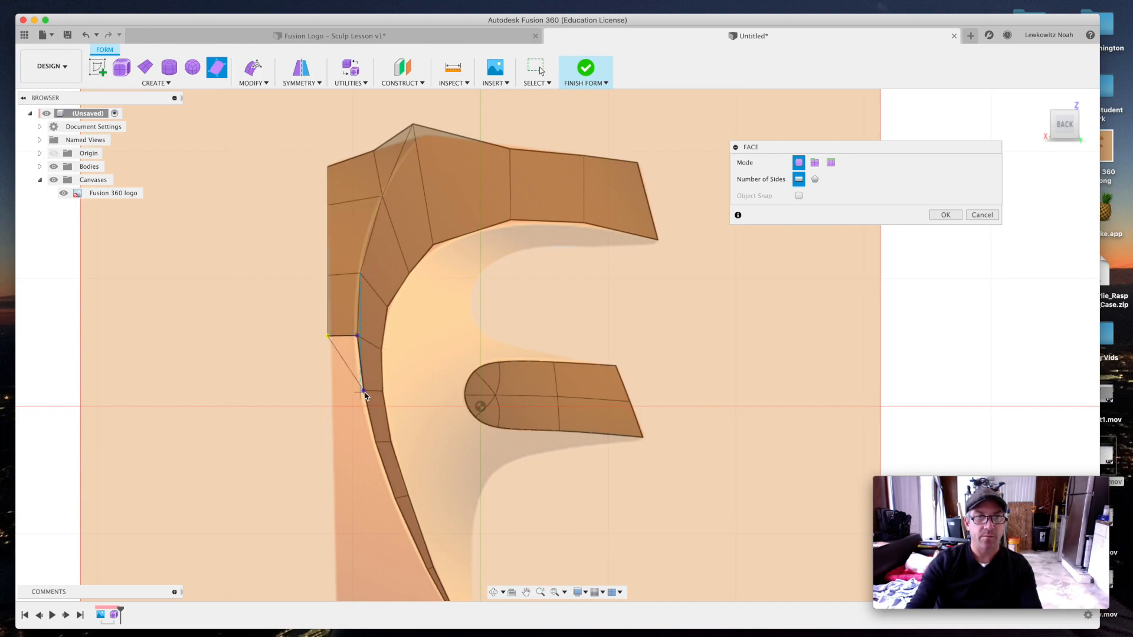
left_click(364, 391)
left_click(328, 395)
left_click(363, 392)
left_click(376, 442)
left_click(328, 446)
left_click(376, 443)
left_click(396, 499)
left_click(328, 499)
Step: Add two wider faces over the lower stem, ending along the logo's bottom edge
scroll(356, 358, "down", 5)
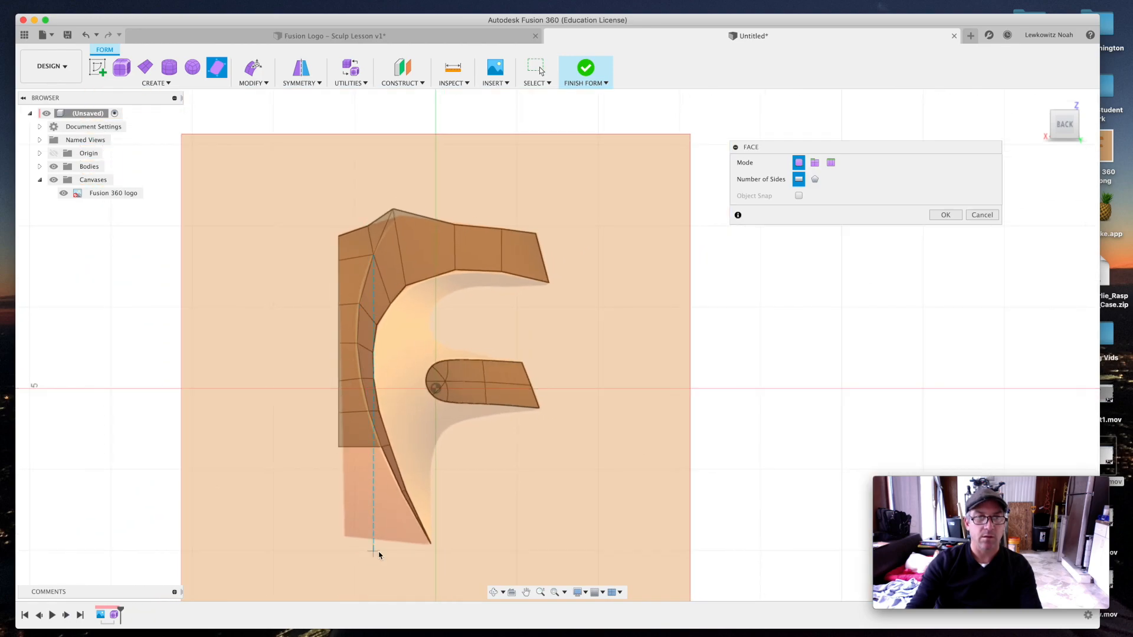
scroll(379, 555, "up", 4)
left_click(383, 388)
left_click(420, 460)
left_click(314, 466)
left_click(419, 463)
left_click(416, 537)
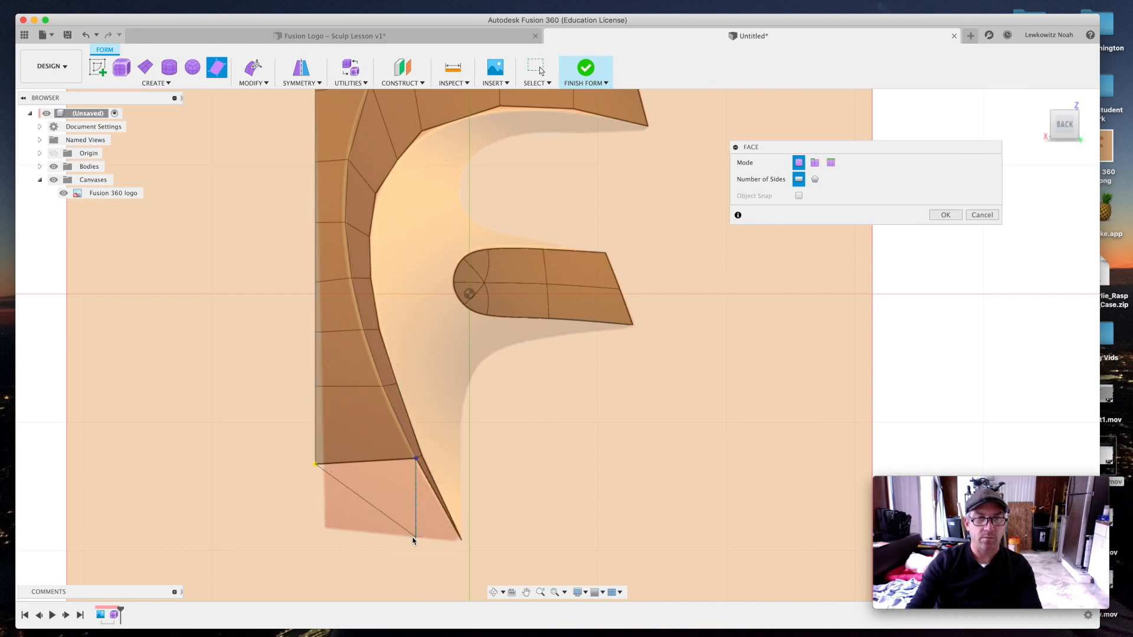
left_click(317, 536)
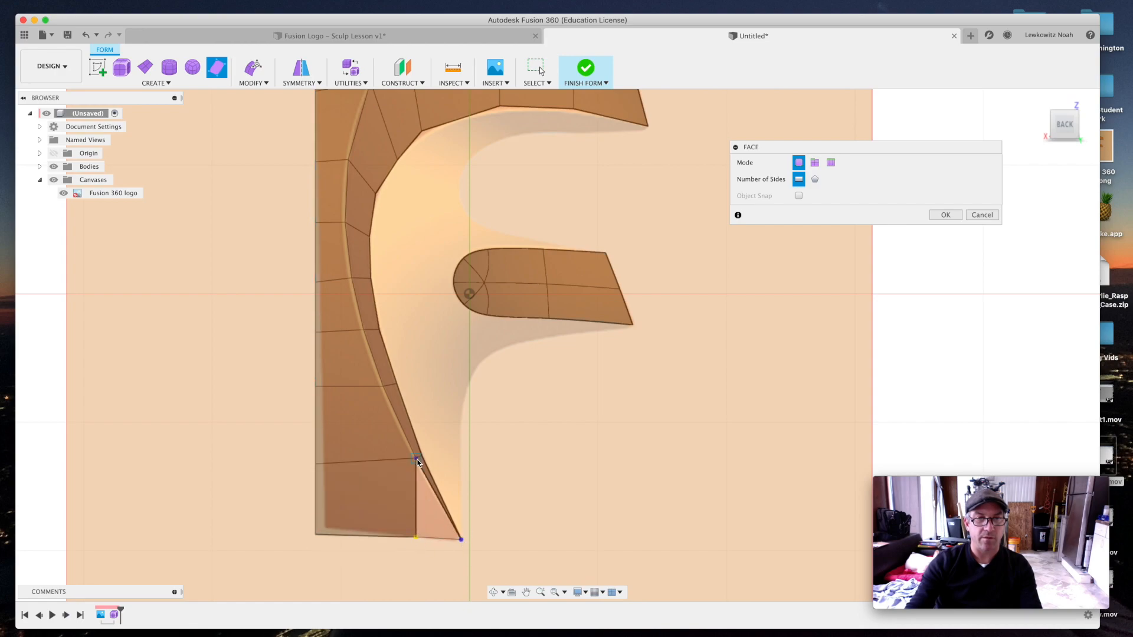
Step: Close the remaining bottom corner with a face reaching the pointed tip and finish the Face command
left_click(417, 538)
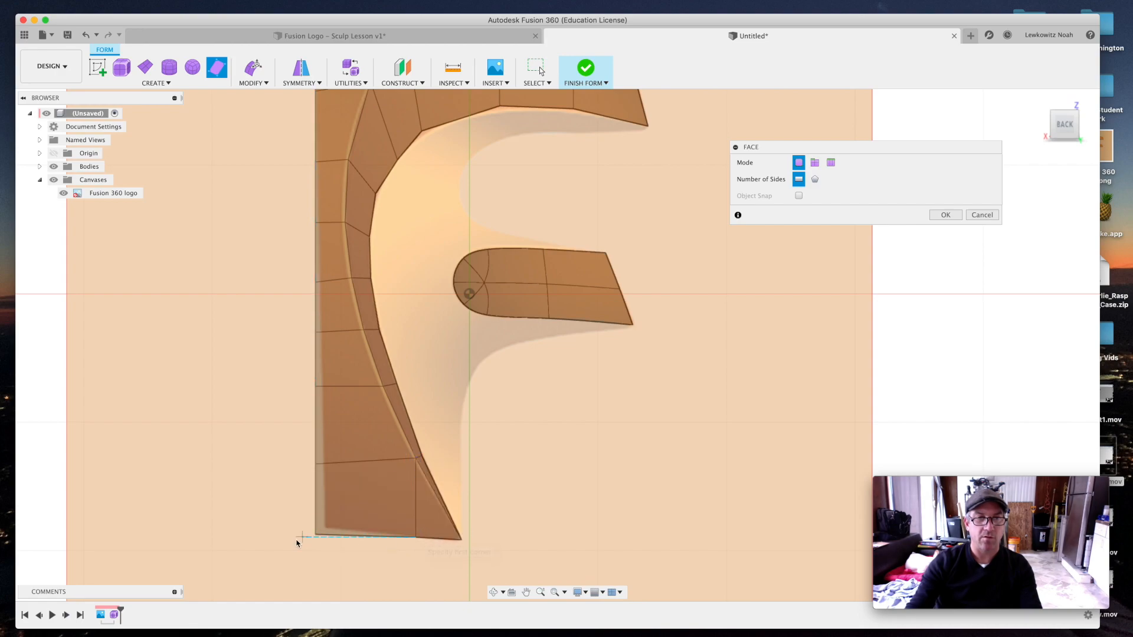
scroll(354, 543, "down", 2)
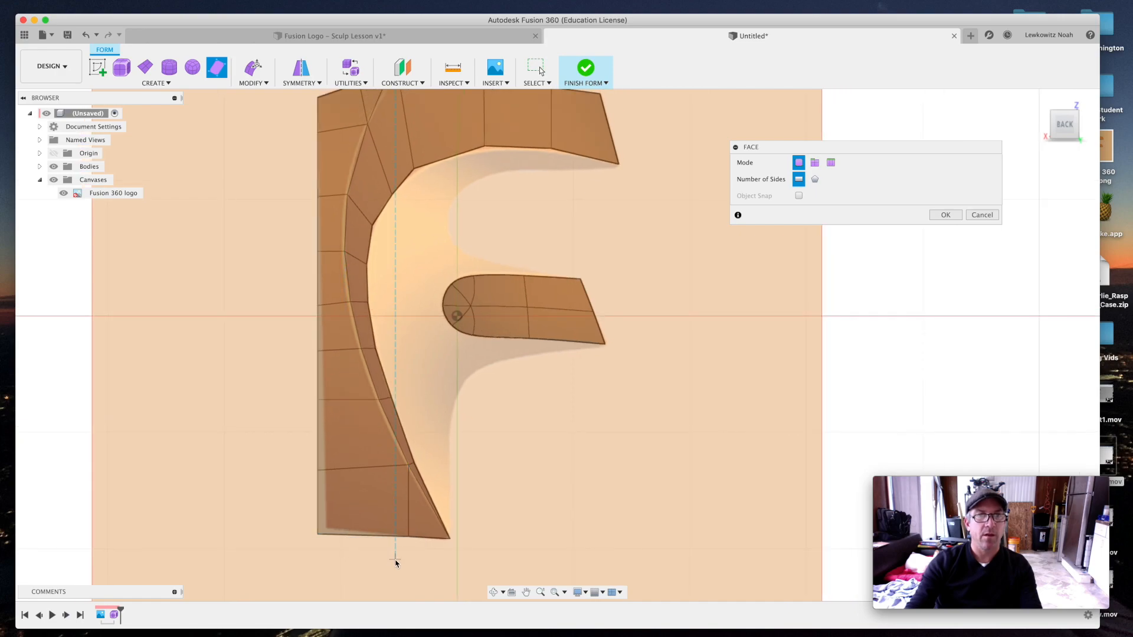
left_click(946, 215)
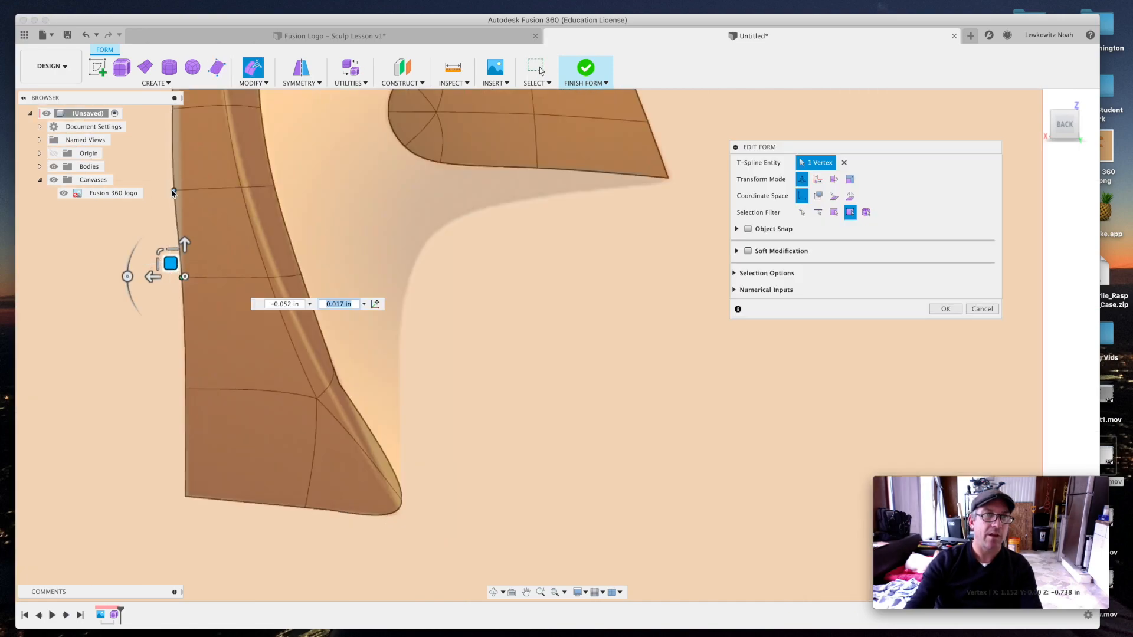
Step: Use Edit Form to move two vertices on the stem's outer edge about 0.036 and 0.035 in inward onto the logo outline
left_click(172, 190)
left_click_drag(164, 181, 172, 179)
scroll(364, 388, "down", 4)
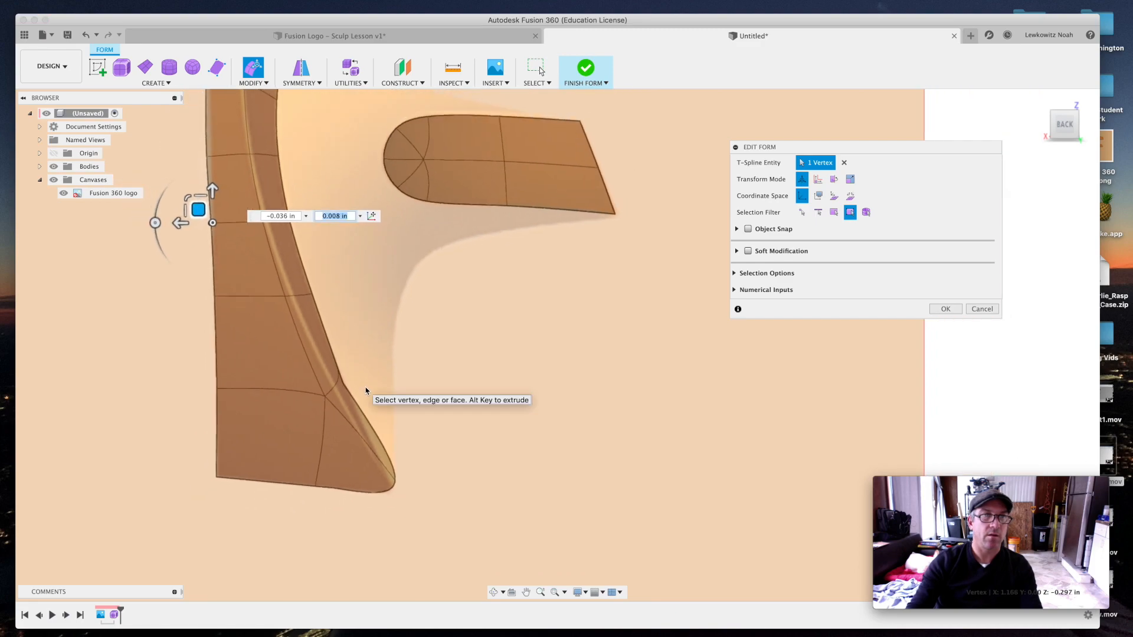
scroll(260, 199, "up", 4)
scroll(259, 199, "up", 4)
left_click(218, 239)
mouse_move(213, 236)
left_mouse_down()
mouse_move(208, 223)
mouse_move(218, 222)
left_mouse_up()
scroll(326, 356, "down", 4)
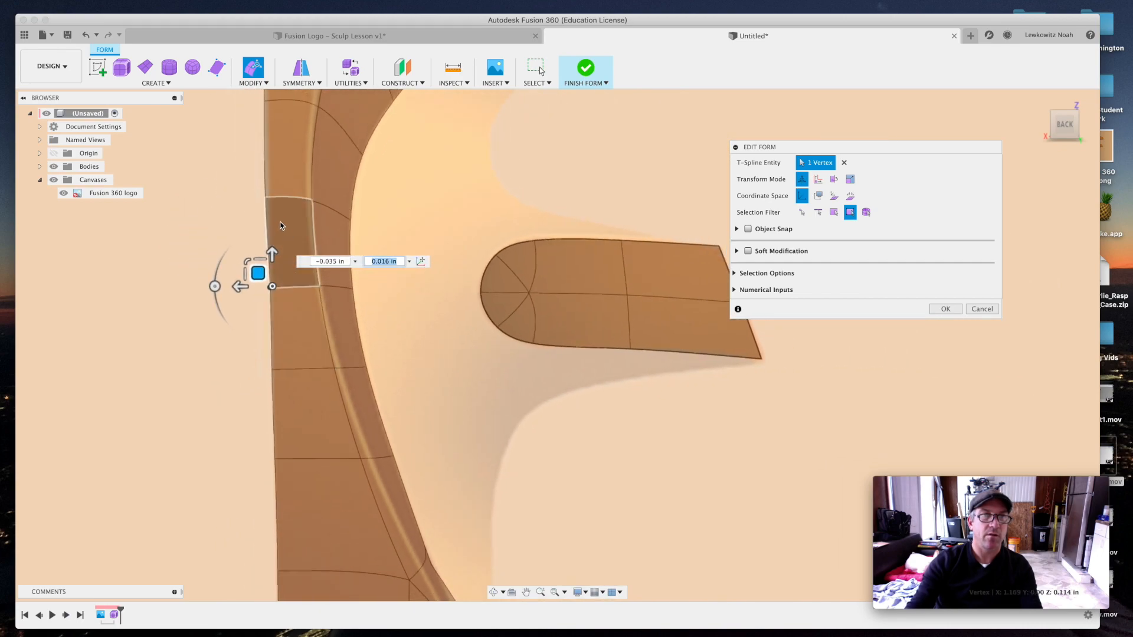
Step: Move the next vertex up the stem's outer edge slightly inward to match the logo outline
scroll(271, 183, "up", 5)
left_click(255, 222)
left_click_drag(242, 208, 252, 210)
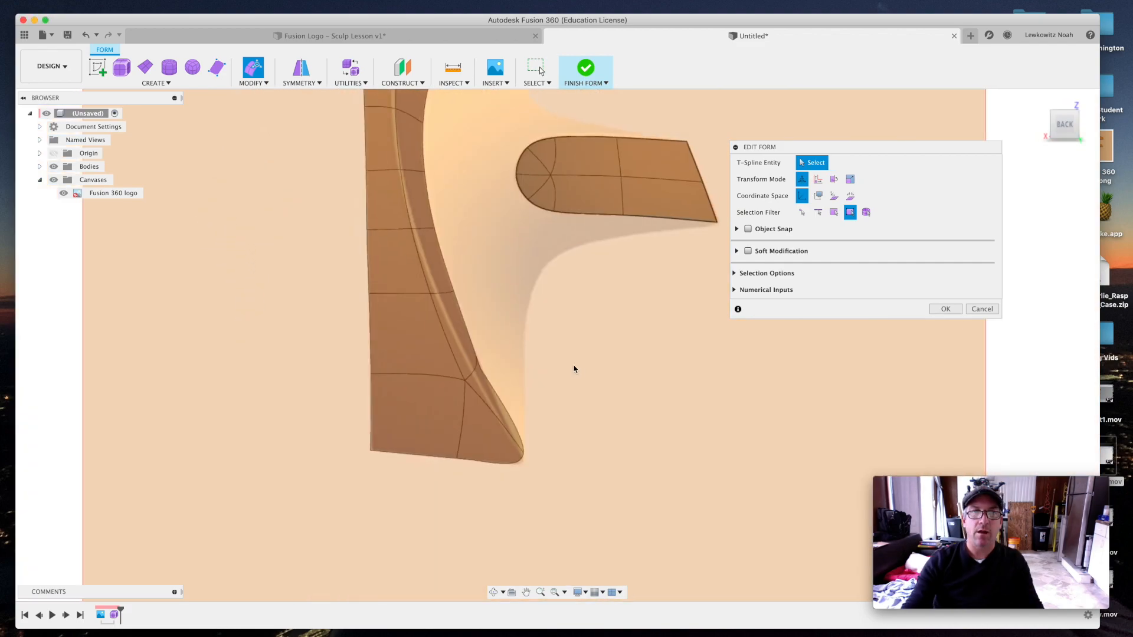
scroll(573, 369, "down", 5)
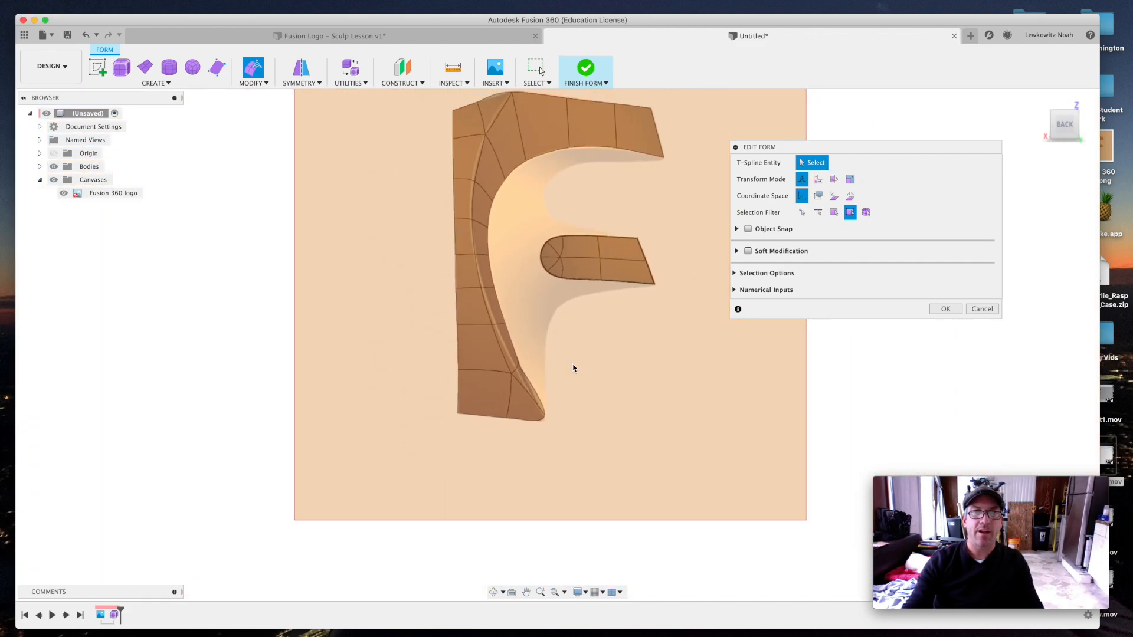
Step: Finish the vertex edits and crease the chain of edges along the curved ridge from the top peak to the stem's bottom tip
left_click(944, 309)
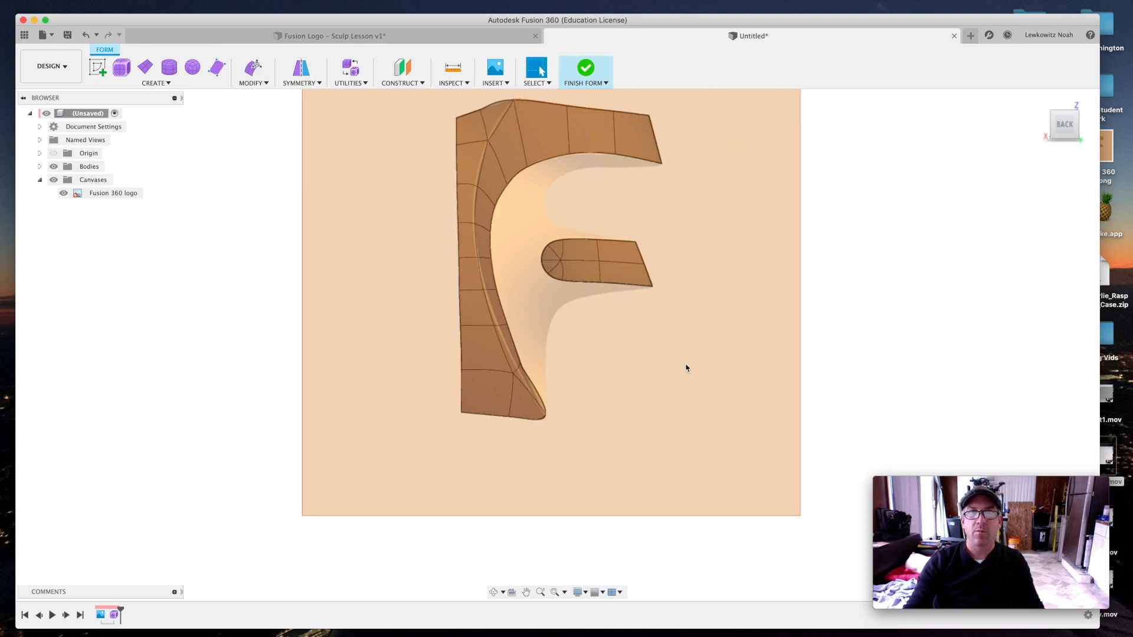
middle_click_drag(704, 369, 676, 385, "shift")
left_click(260, 83)
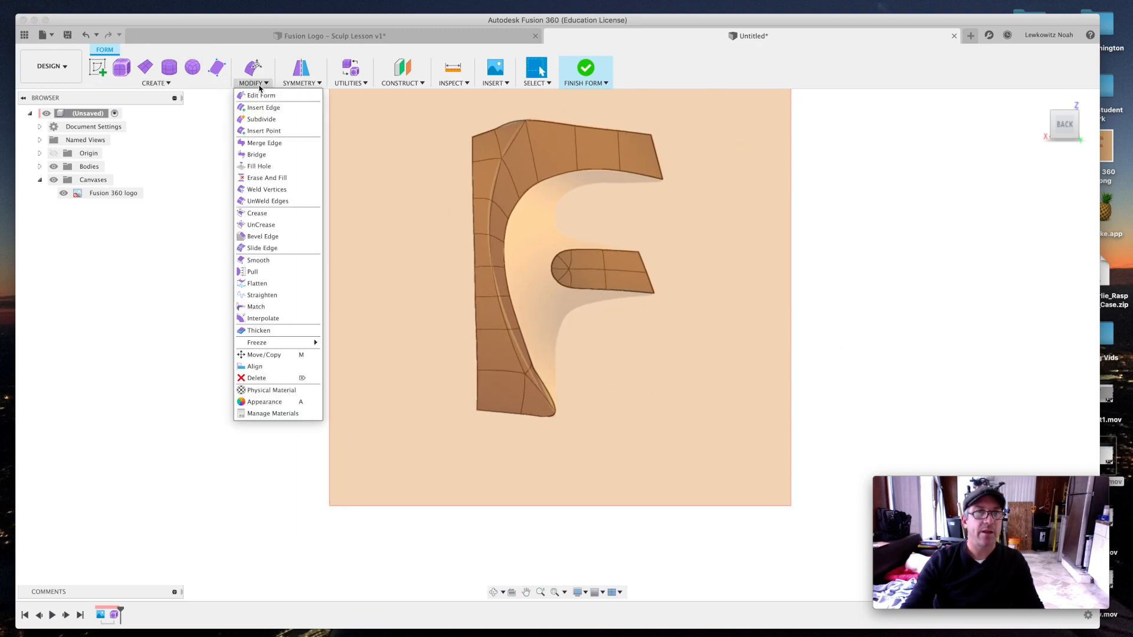
left_click(260, 217)
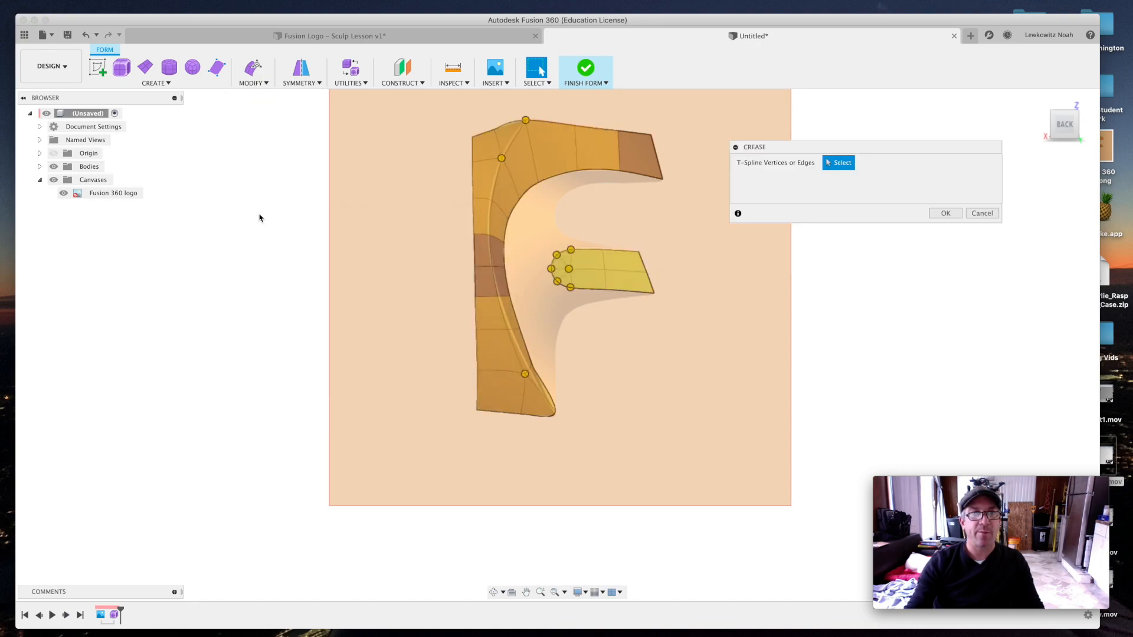
left_click(517, 135)
left_click(497, 185)
left_click(490, 220)
left_click(490, 251)
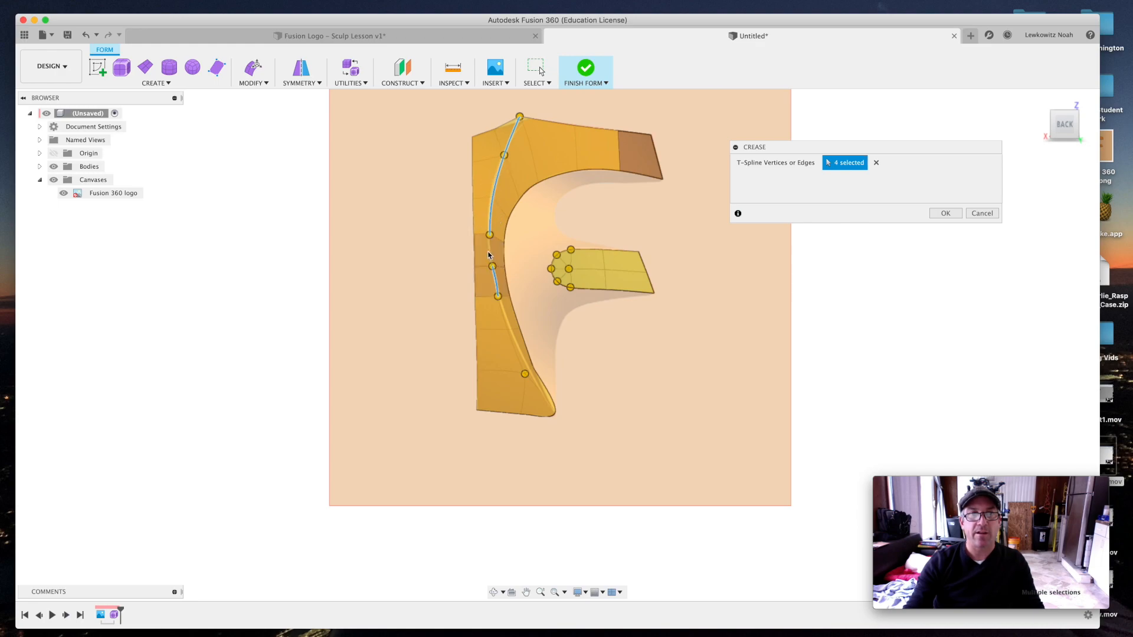
left_click(491, 250)
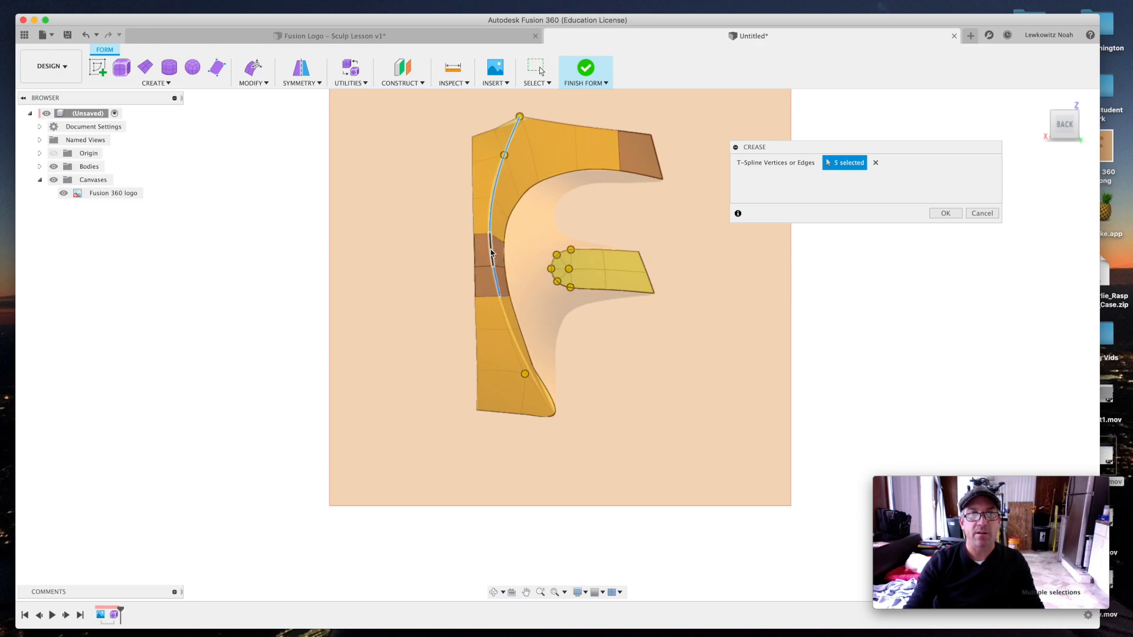
left_click(506, 318)
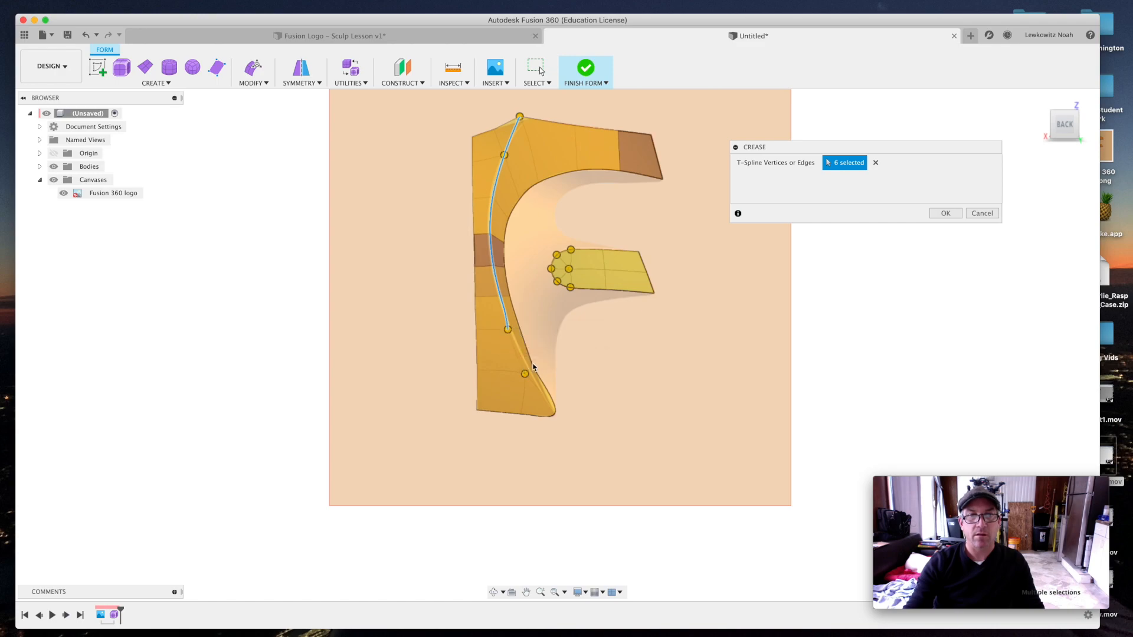
left_click(520, 364)
left_click(542, 392)
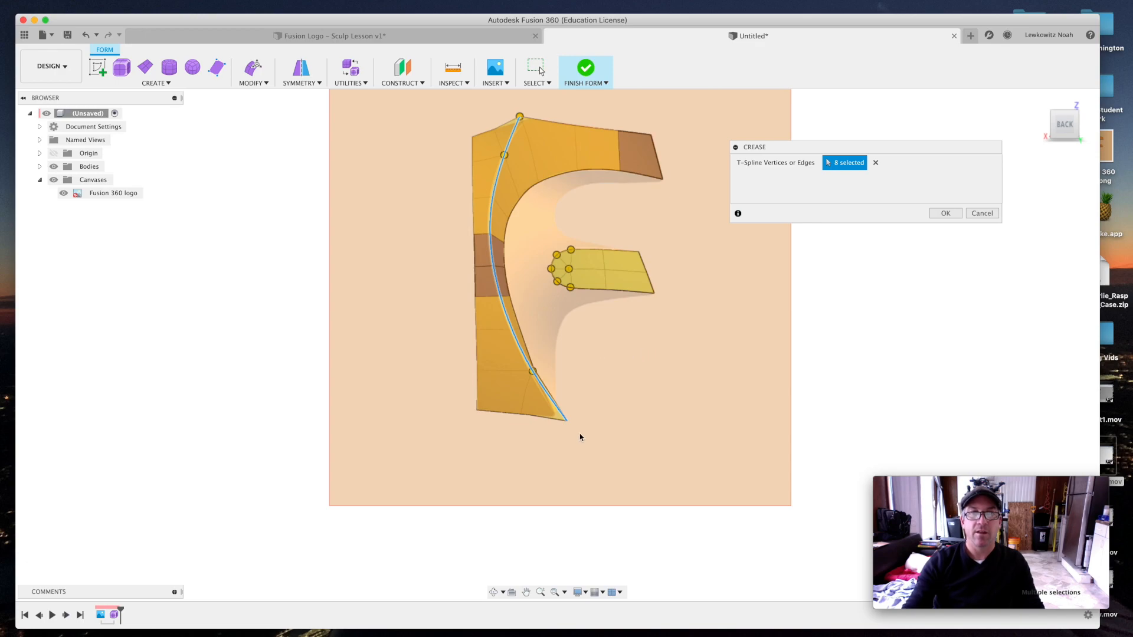
scroll(559, 424, "up", 3)
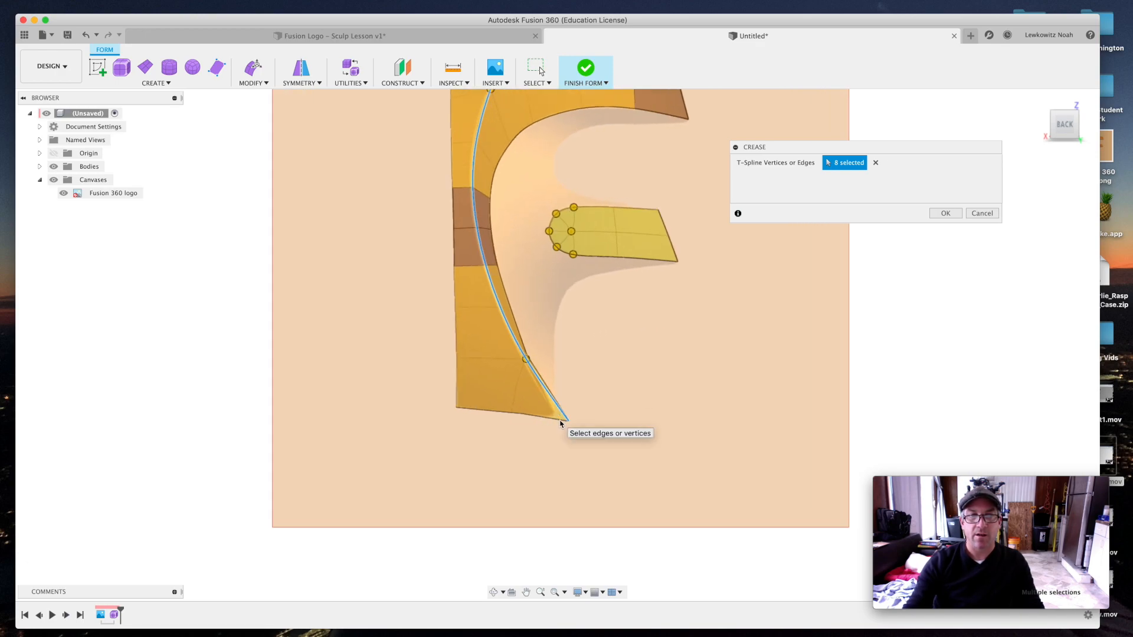
left_click(946, 213)
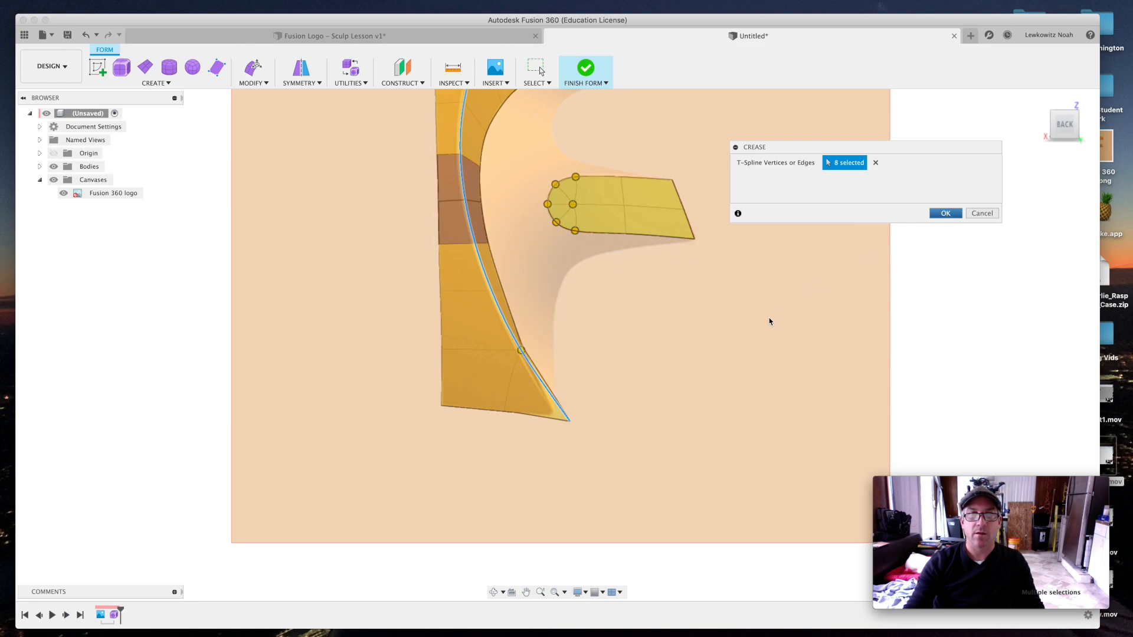
Step: Use Edit Form to move the stem's pointed bottom vertex about 0.164 in inward and 0.067 in up onto the logo's tip
scroll(569, 418, "up", 5)
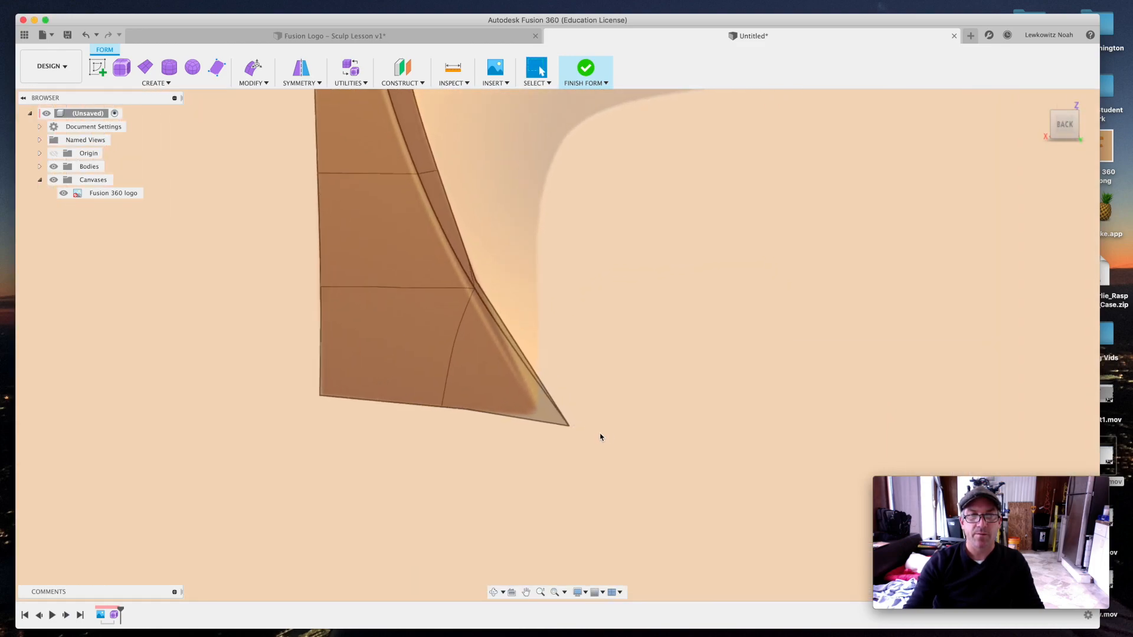
left_click(263, 88)
left_click(270, 97)
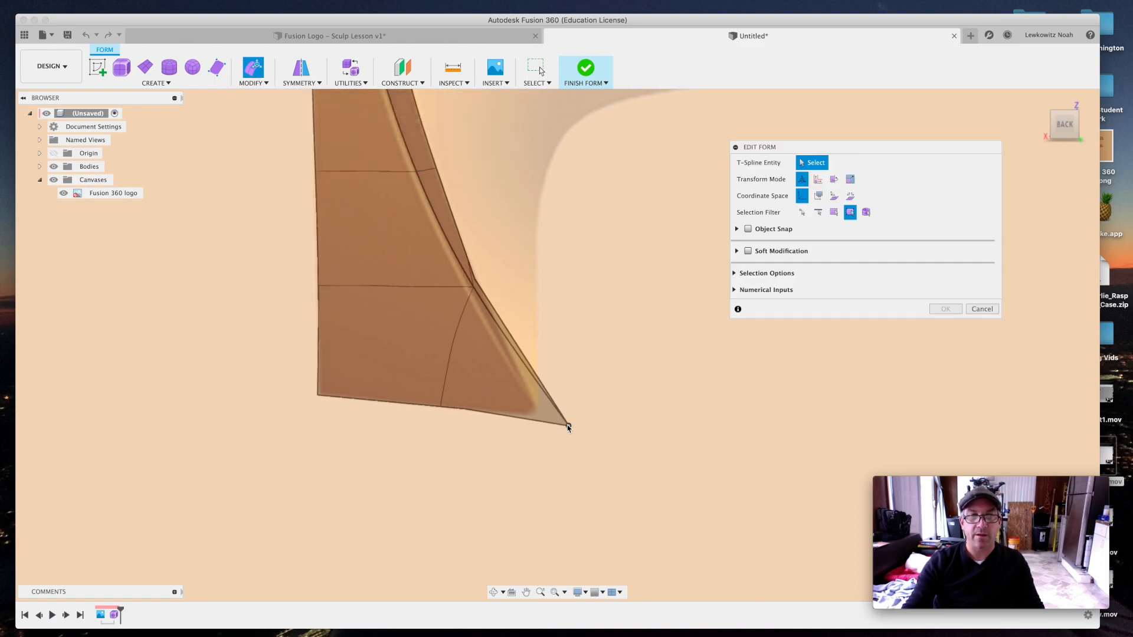
left_click(568, 426)
left_click_drag(555, 416, 521, 405)
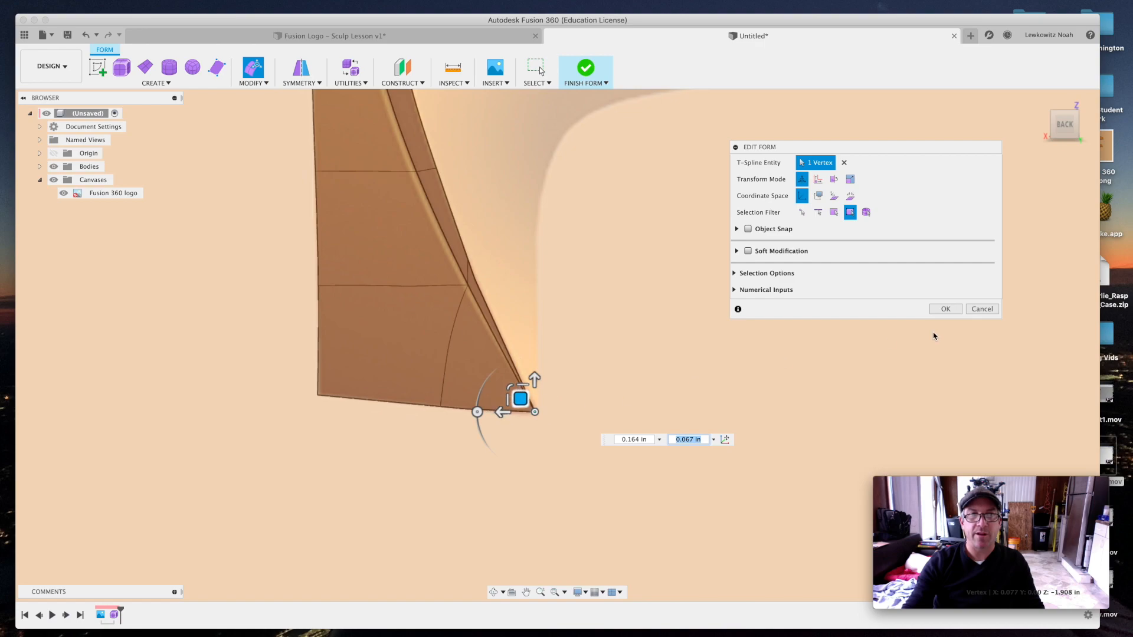
left_click(946, 309)
Step: Move the top peak vertex about 0.10 in across and 0.039 in down, and the ridge vertex below it about 0.025 and 0.014 in, onto the outline
scroll(459, 442, "down", 3)
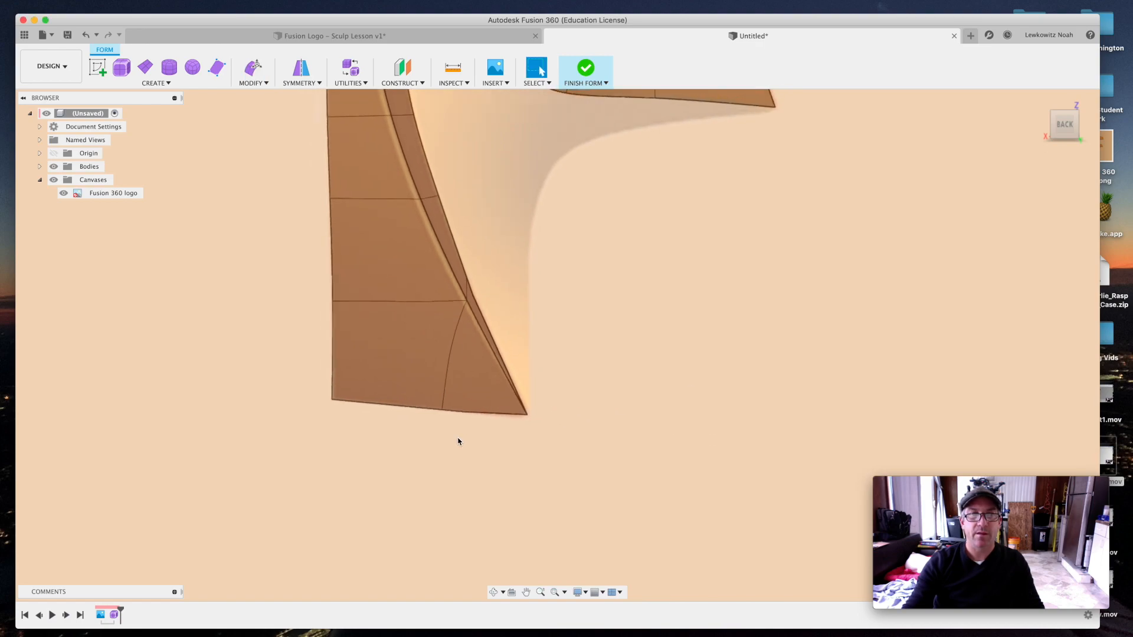
scroll(458, 442, "down", 3)
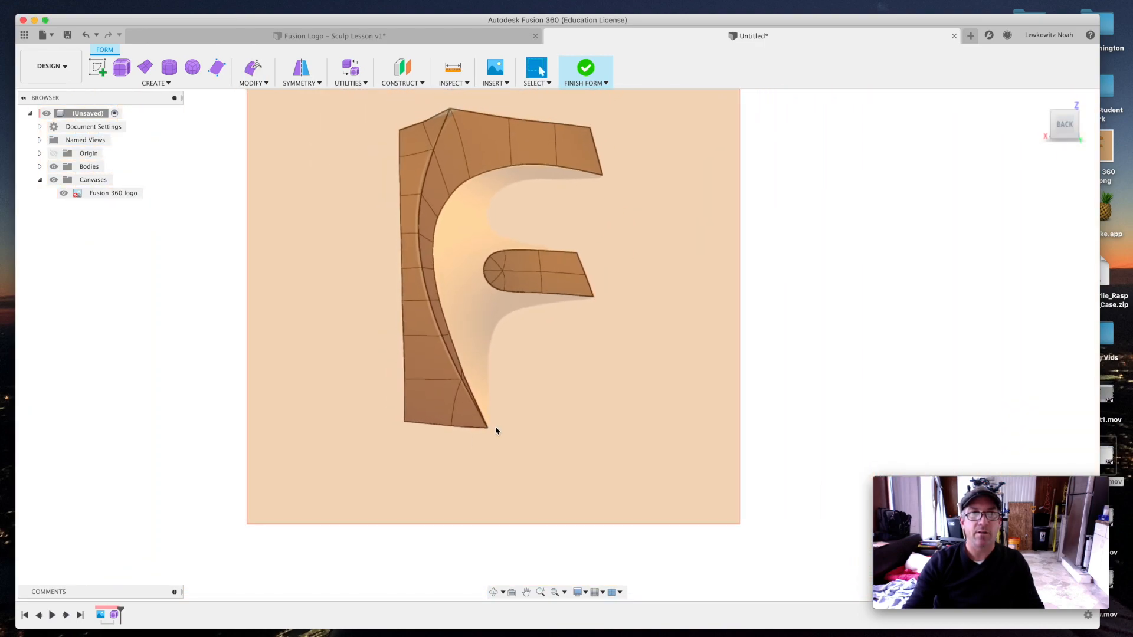
scroll(545, 450, "down", 2)
scroll(459, 144, "up", 5)
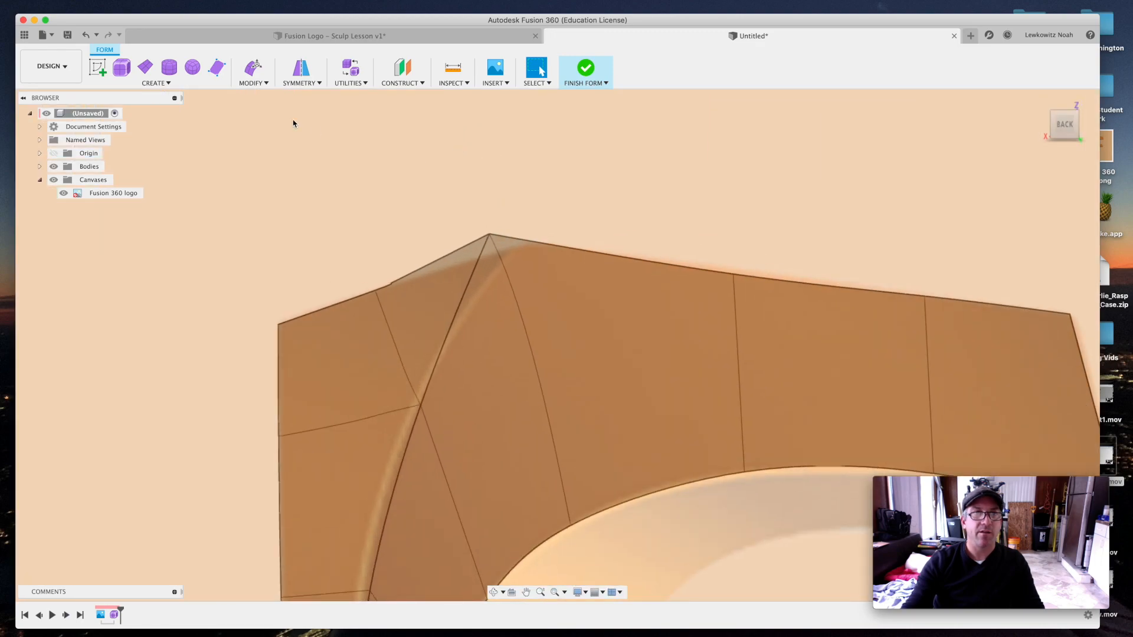
left_click(252, 84)
left_click(259, 96)
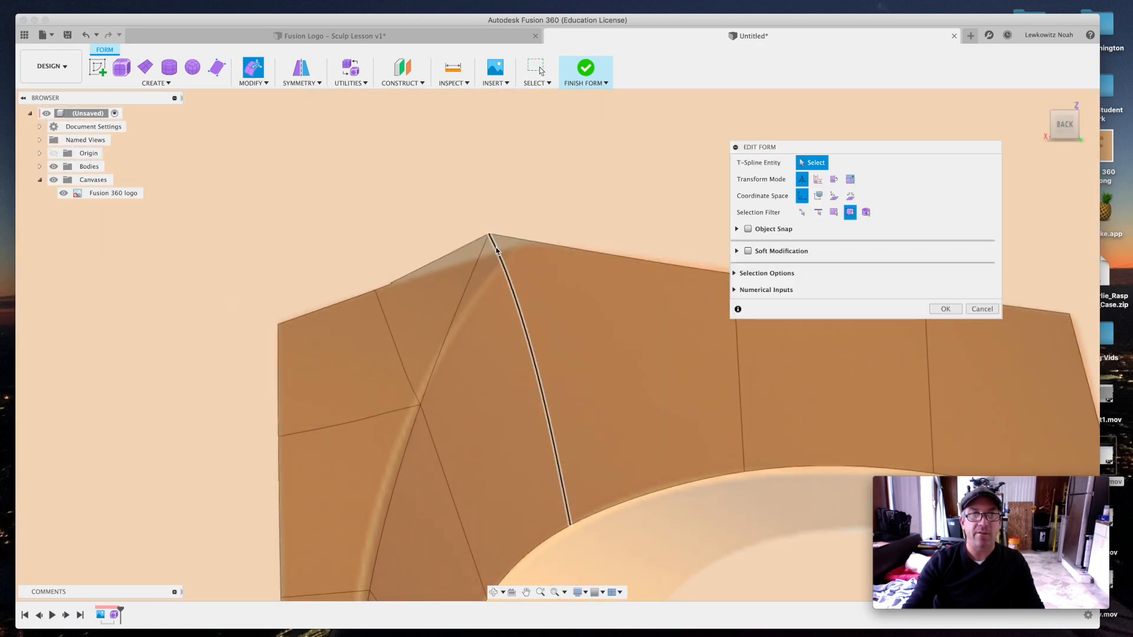
left_click(490, 235)
left_click_drag(475, 221, 510, 237)
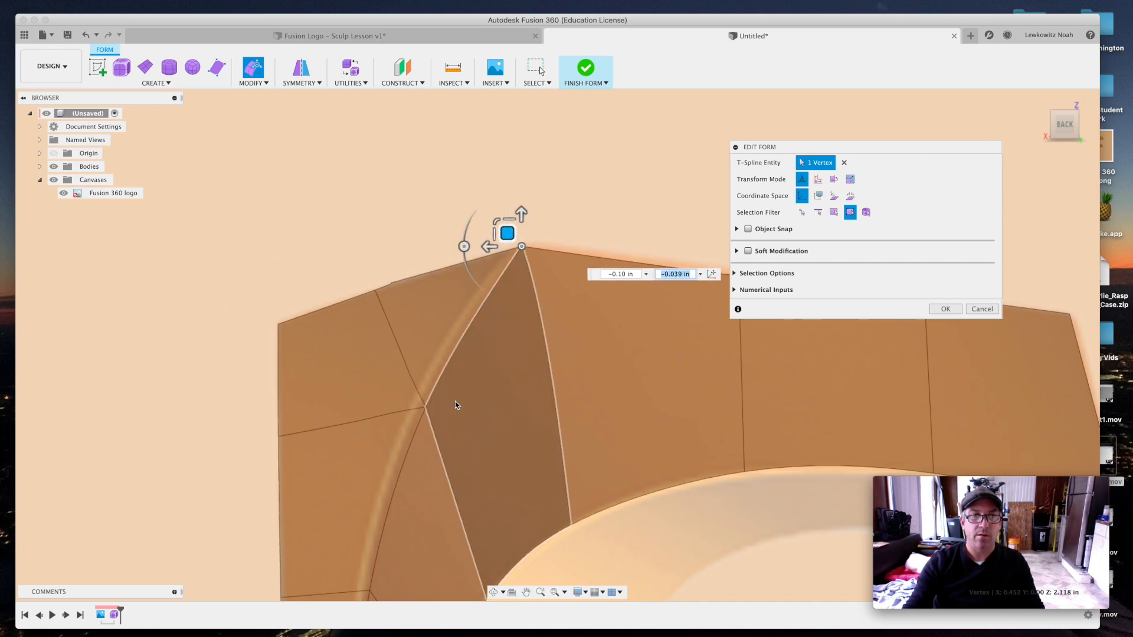
left_click(425, 406)
left_click_drag(411, 396, 403, 391)
scroll(486, 271, "down", 5)
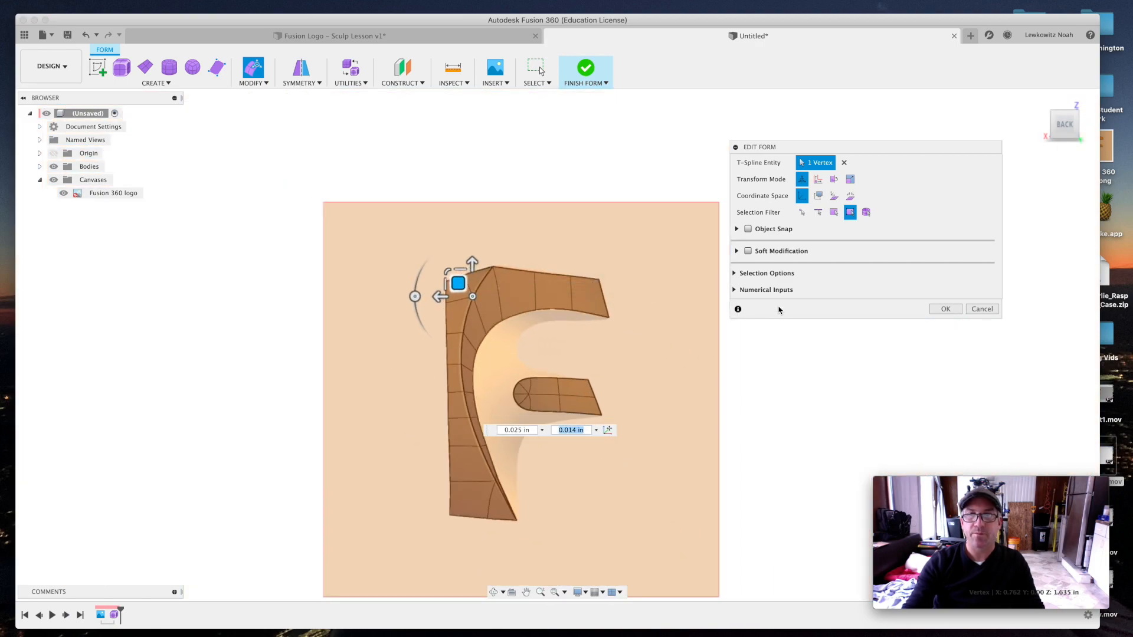
left_click(946, 309)
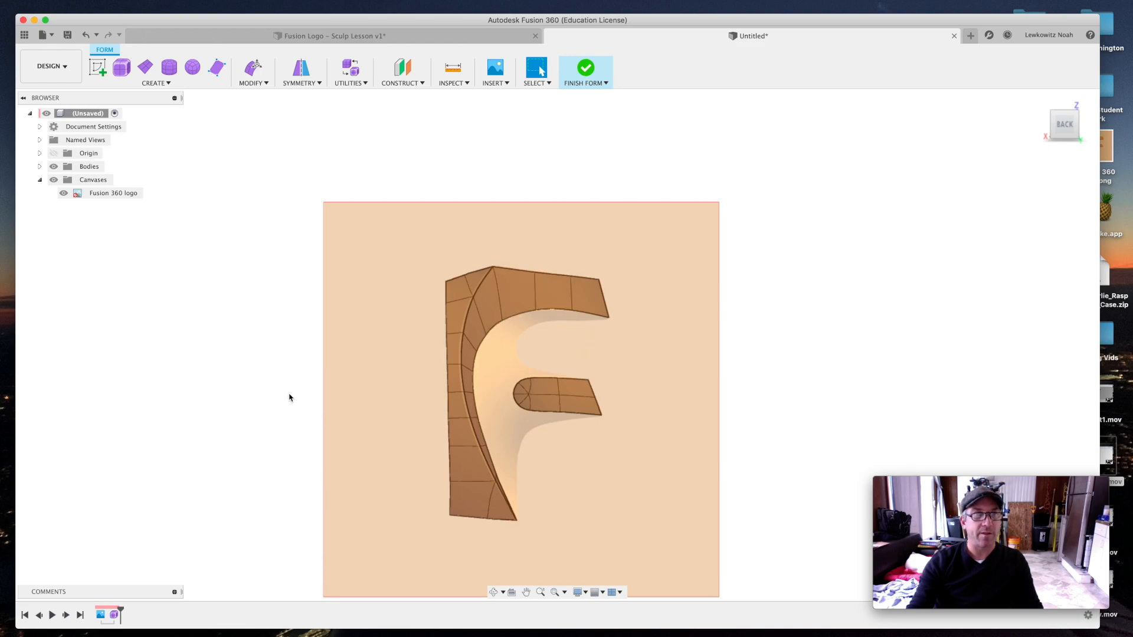
Step: Start a new sketch on the XZ origin plane facing the logo canvas
left_click(170, 87)
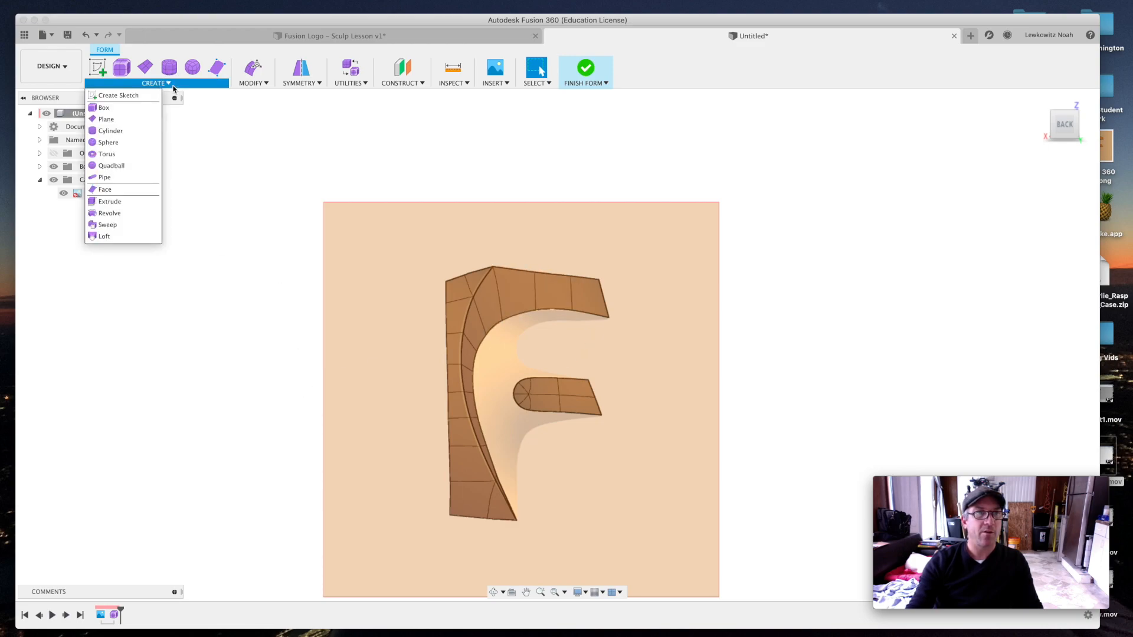
left_click(124, 96)
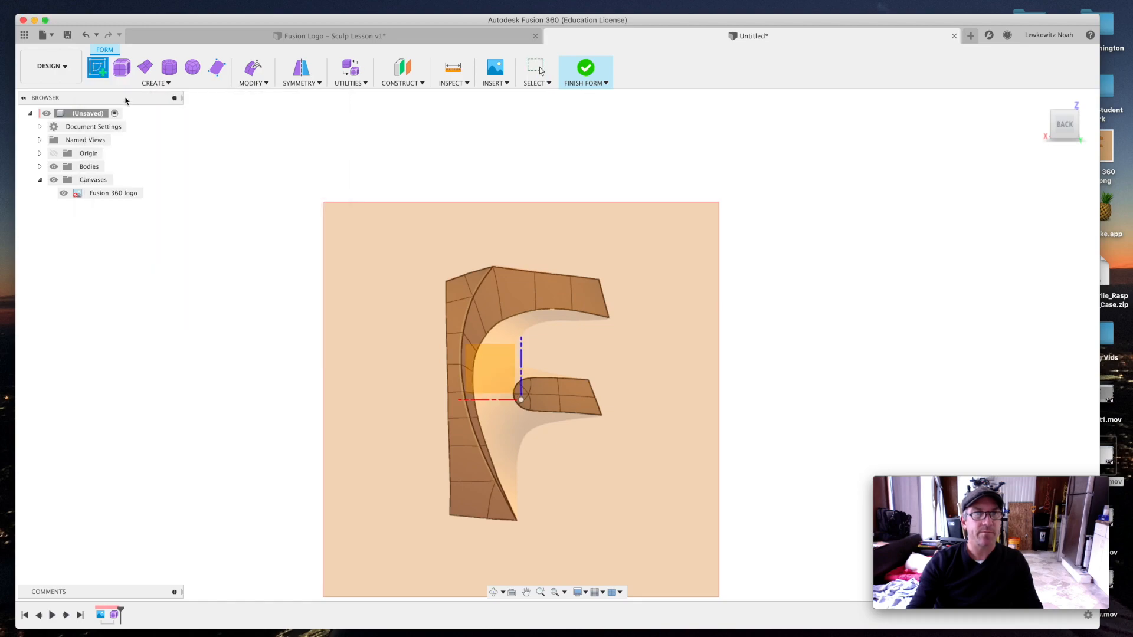
left_click(491, 373)
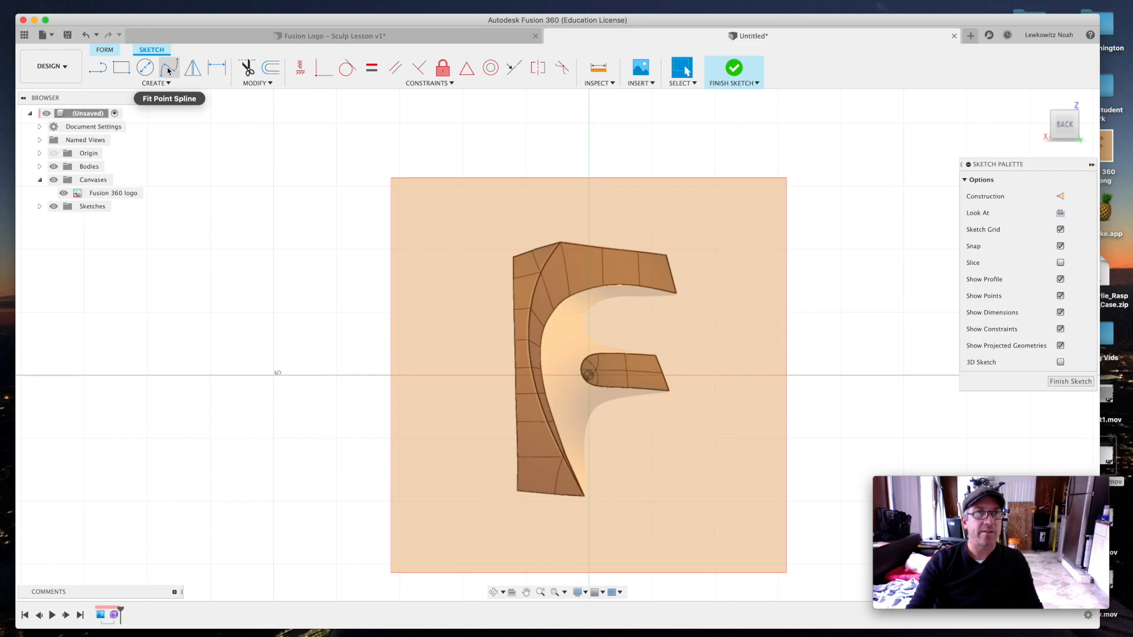
Step: Draw a three-point fit point spline from the upper arm's underside through the inner shaded area to the lower stem's inner edge
left_click(167, 68)
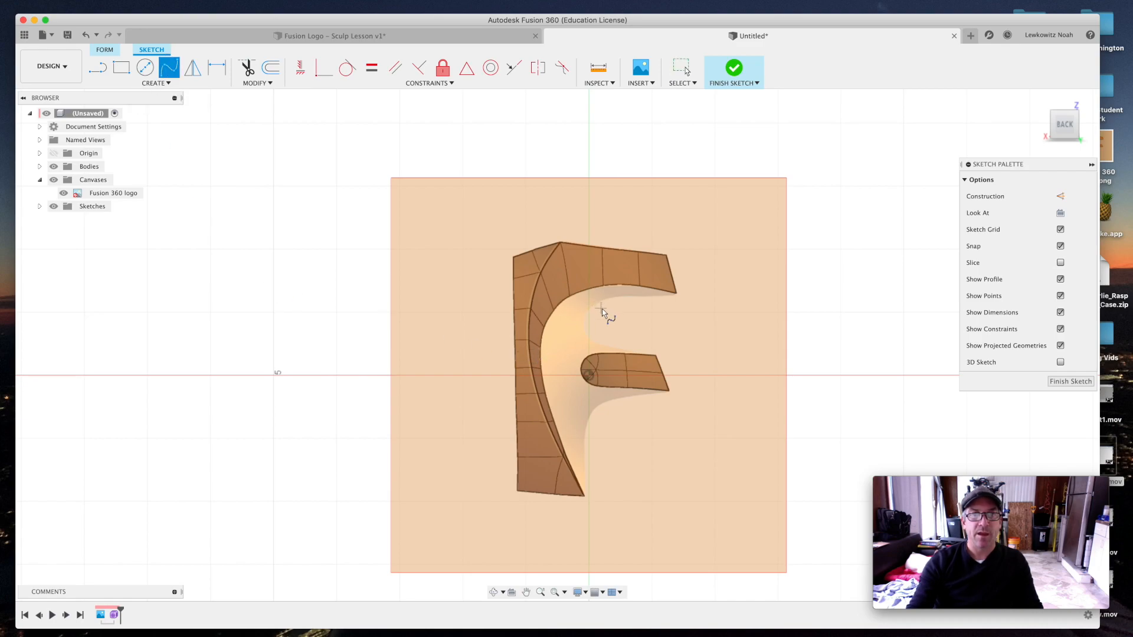
scroll(601, 307, "down", 4)
scroll(533, 320, "up", 6)
scroll(250, 303, "down", 3)
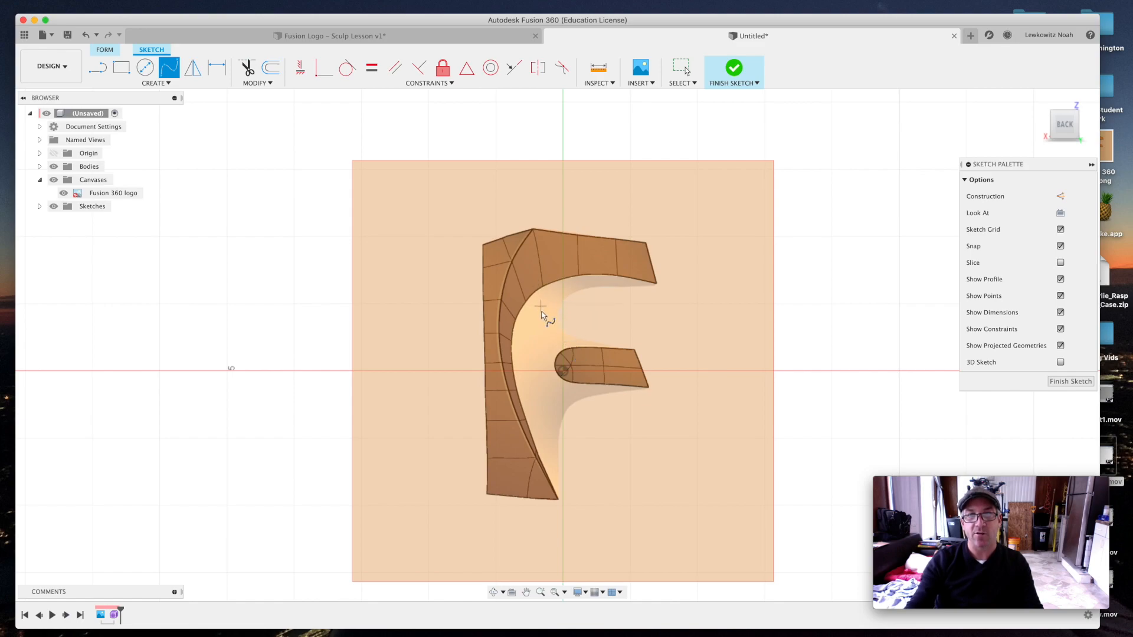
scroll(594, 288, "up", 4)
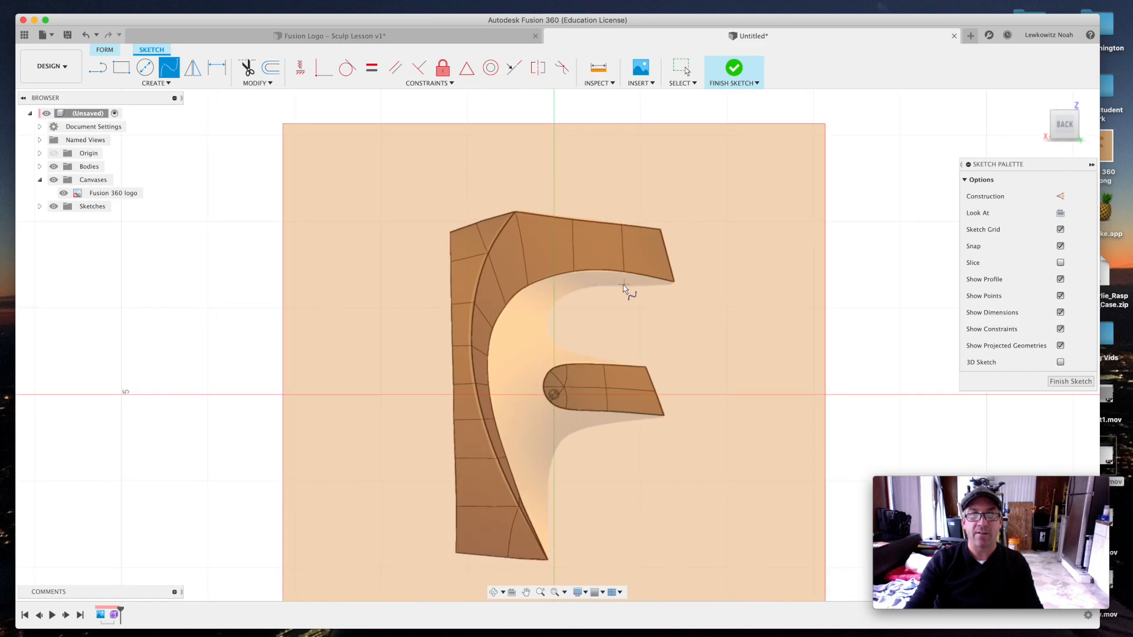
left_click(623, 286)
left_click(508, 390)
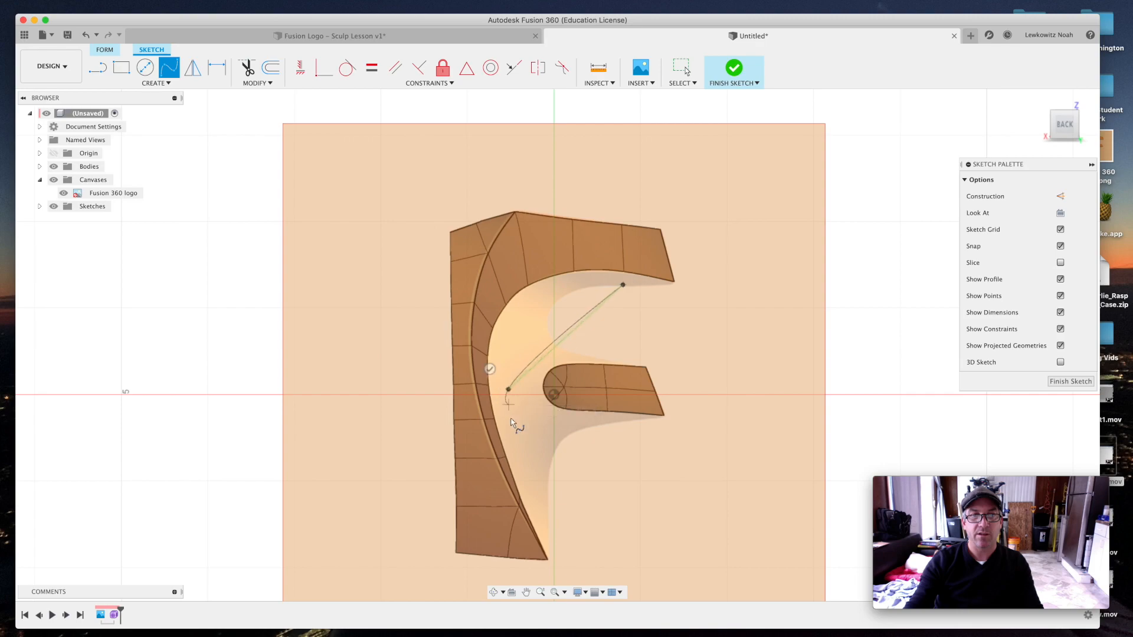
left_click(548, 470)
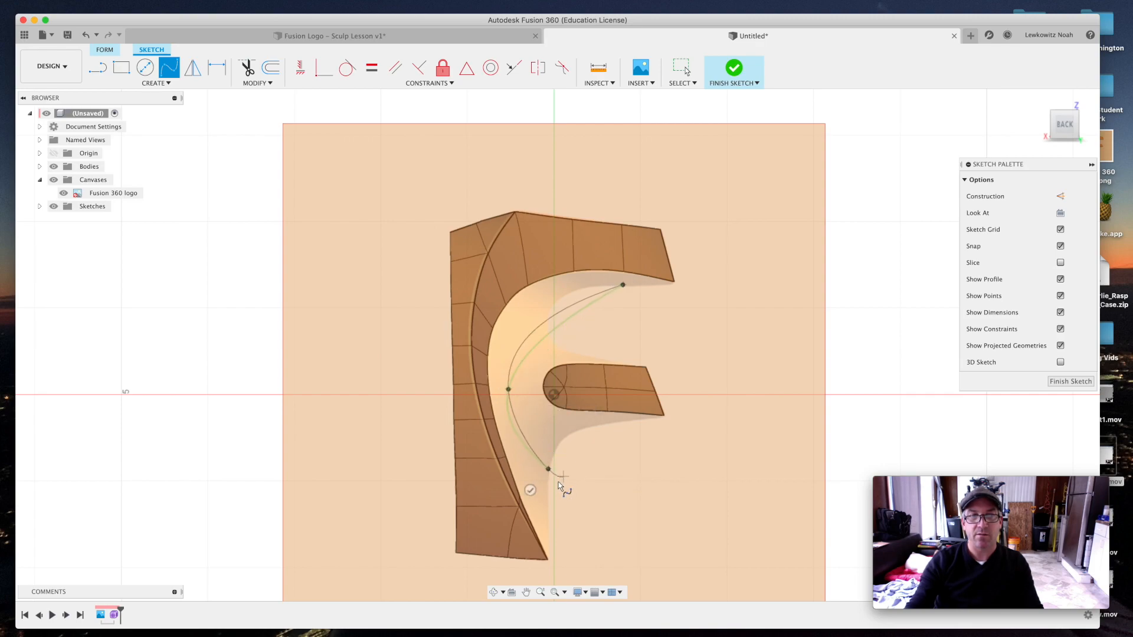
left_click(530, 490)
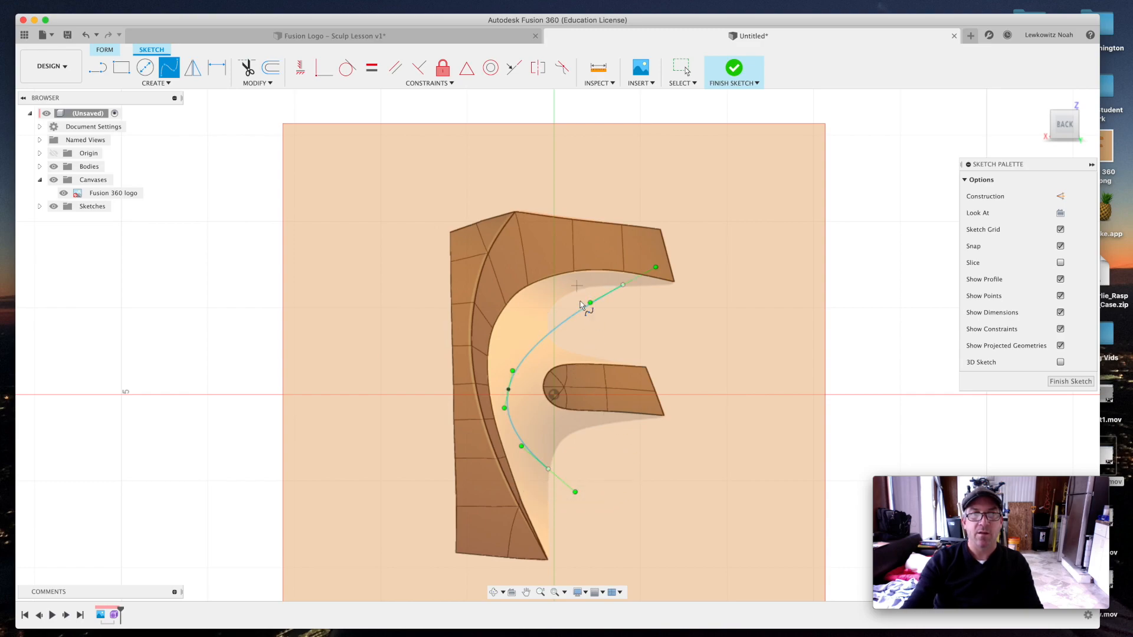
key("Escape")
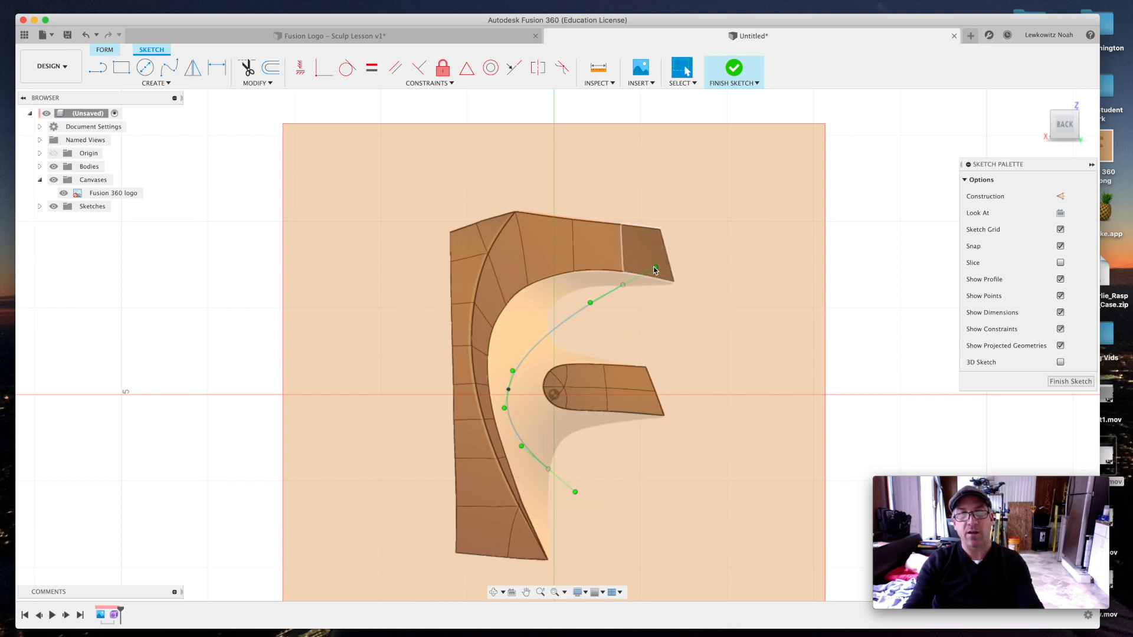
scroll(661, 278, "up", 2)
left_click_drag(660, 275, 729, 220)
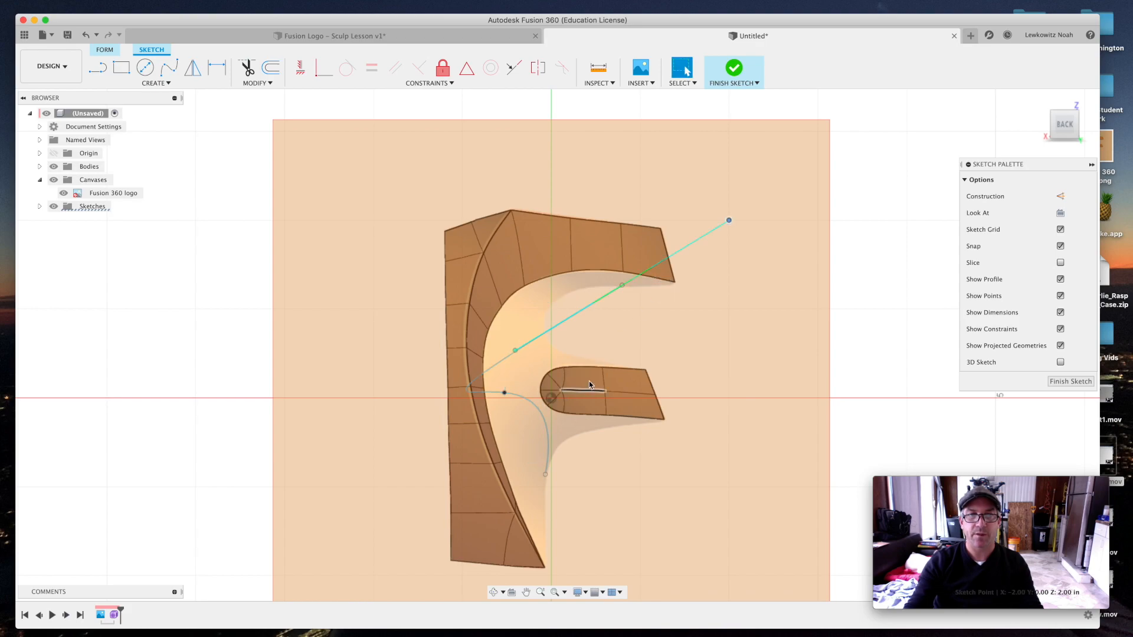
key("super+z")
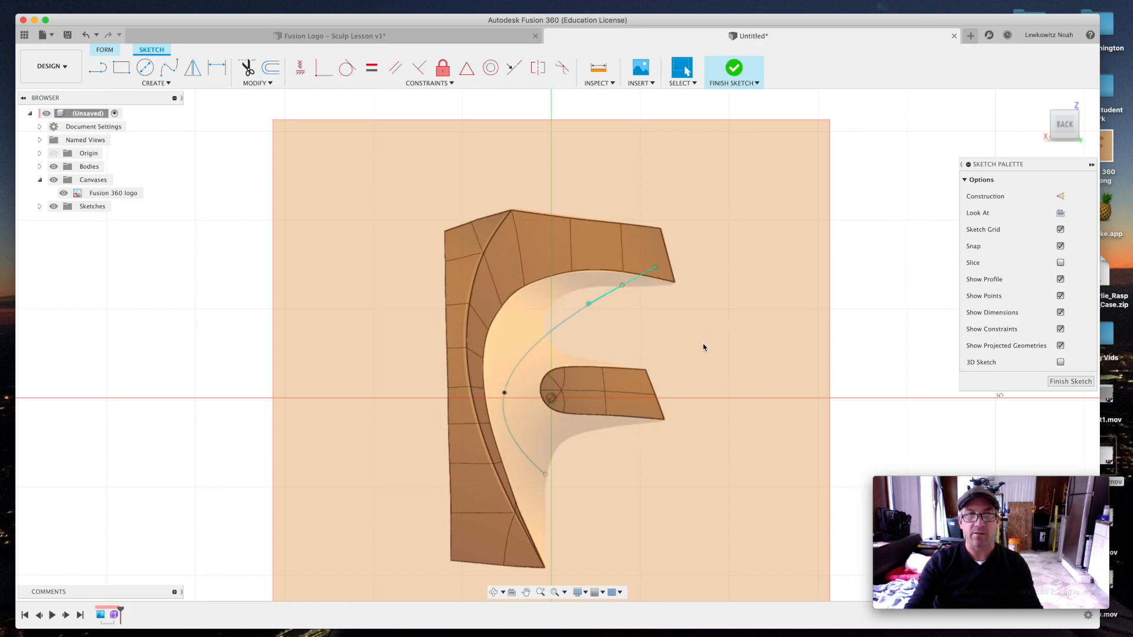
Step: Reshape the spline by making its upper tangent nearly horizontal, raising the middle fit point slightly and making that point's tangent nearly vertical
left_click_drag(656, 269, 656, 289)
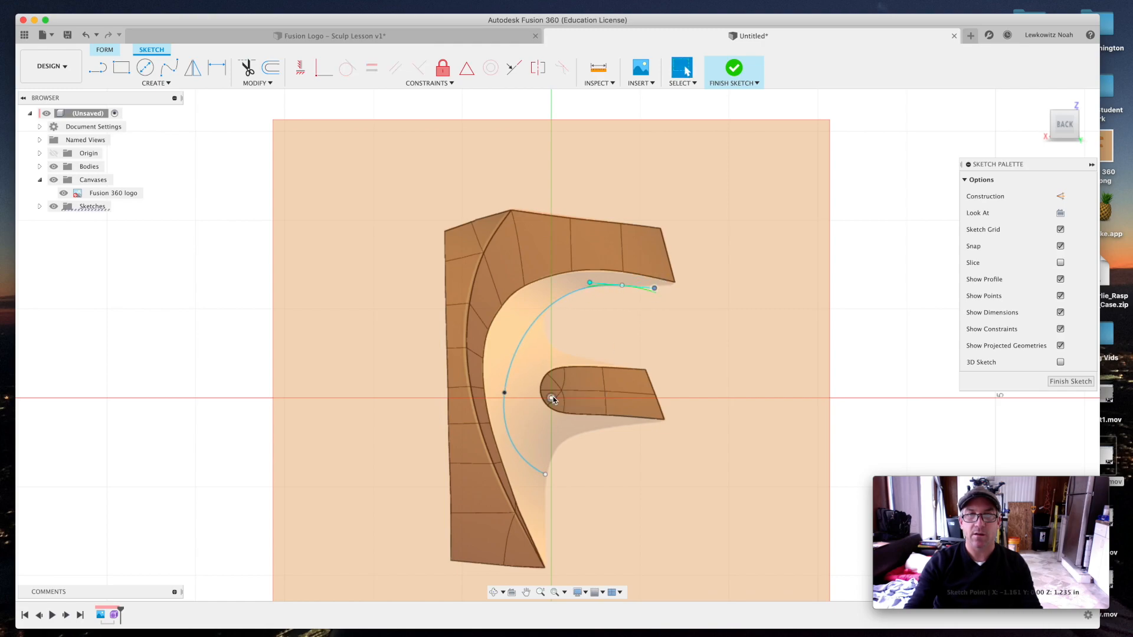
left_click(505, 391)
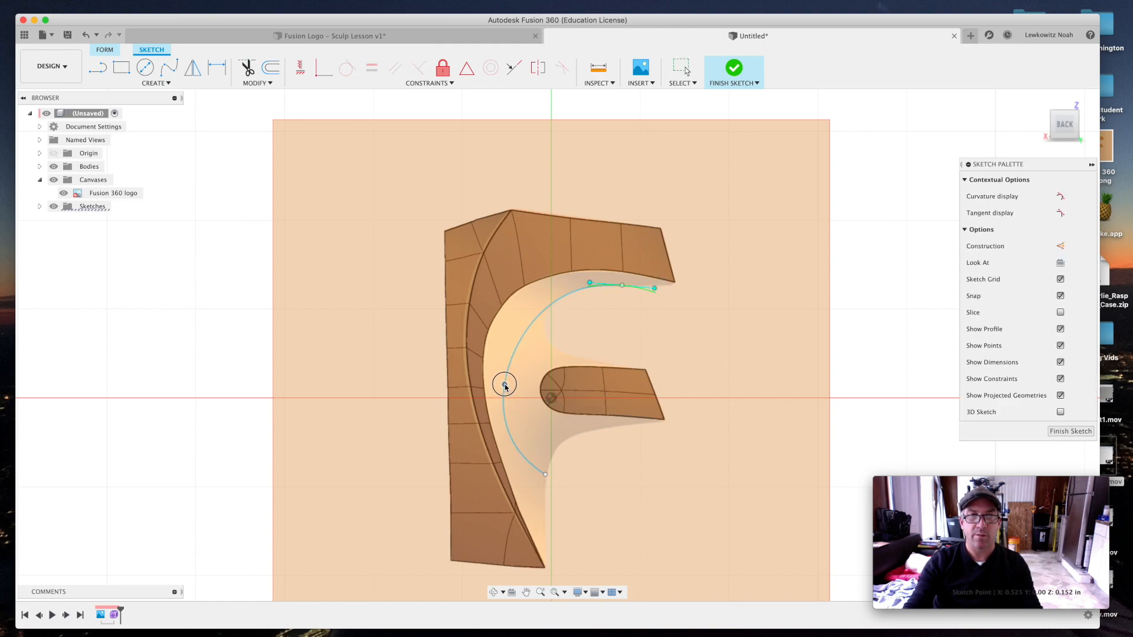
key("Escape")
left_click(545, 474)
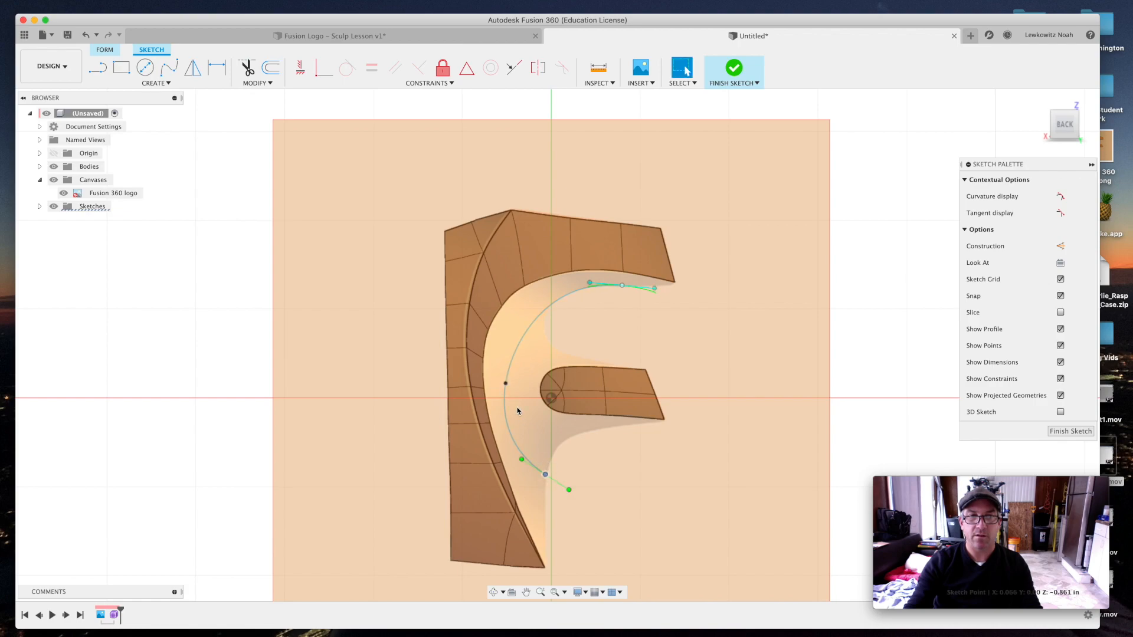
left_click(506, 384)
left_click_drag(511, 358, 506, 359)
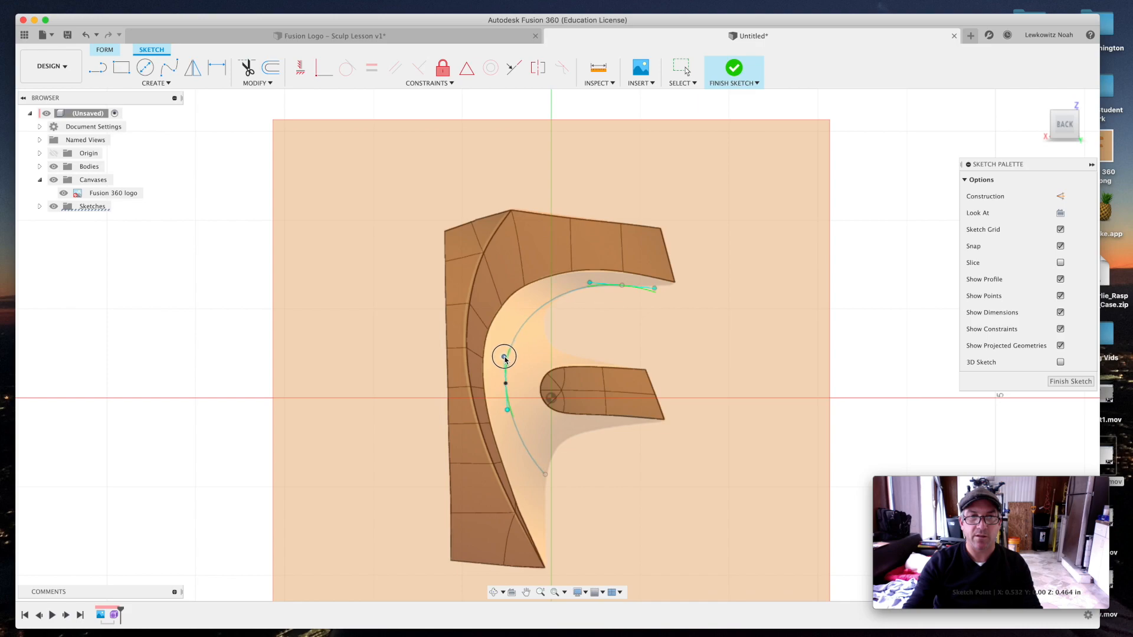
Step: Fine-tune the tangent handle at the guide spline's middle fit point and finish the sketch
left_click_drag(506, 359, 505, 358)
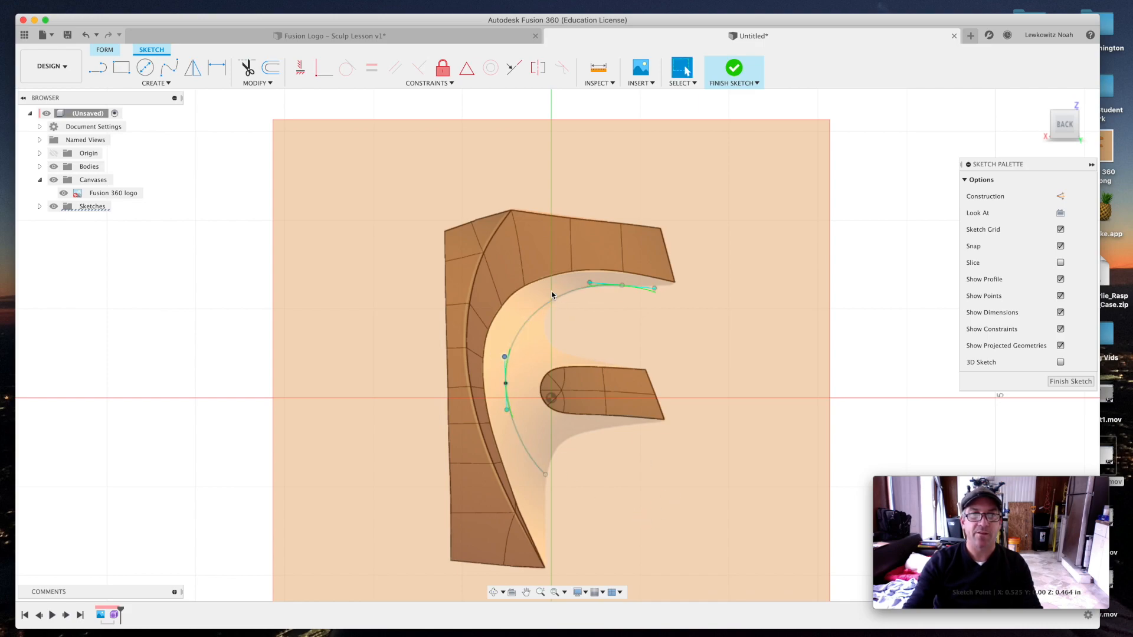
scroll(580, 360, "up", 3)
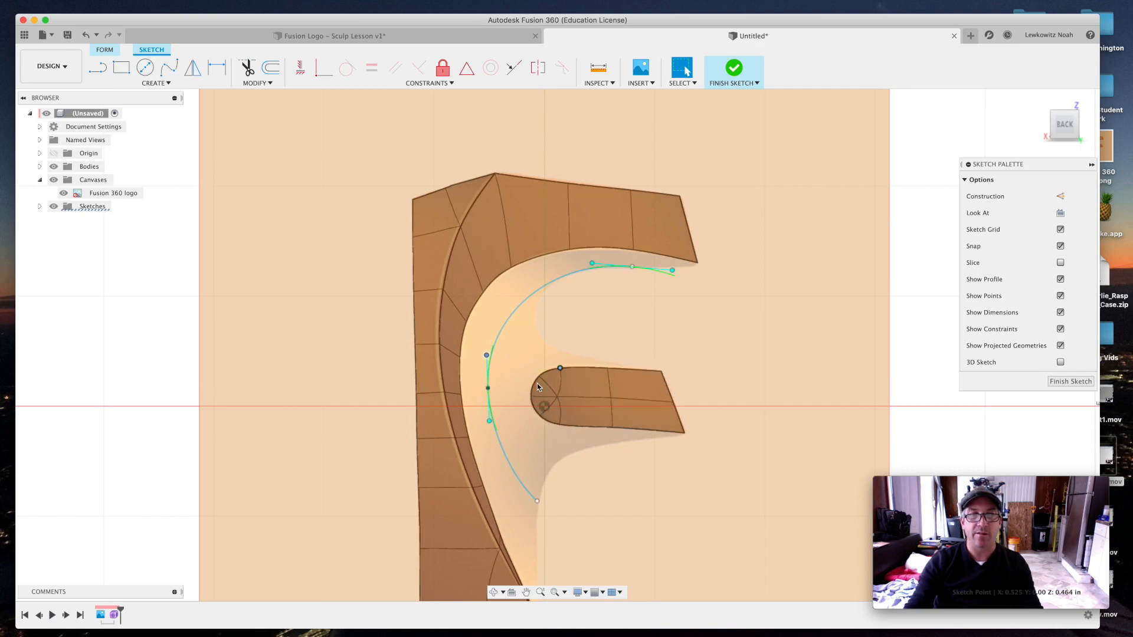
scroll(419, 330, "down", 2)
scroll(420, 331, "down", 1)
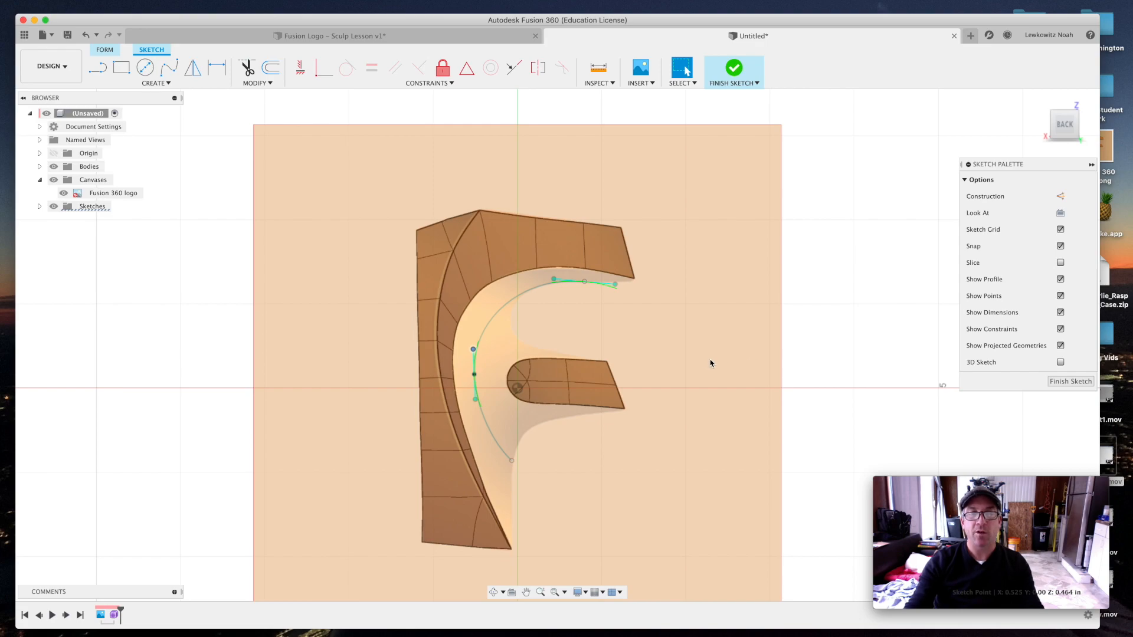
scroll(552, 307, "up", 2)
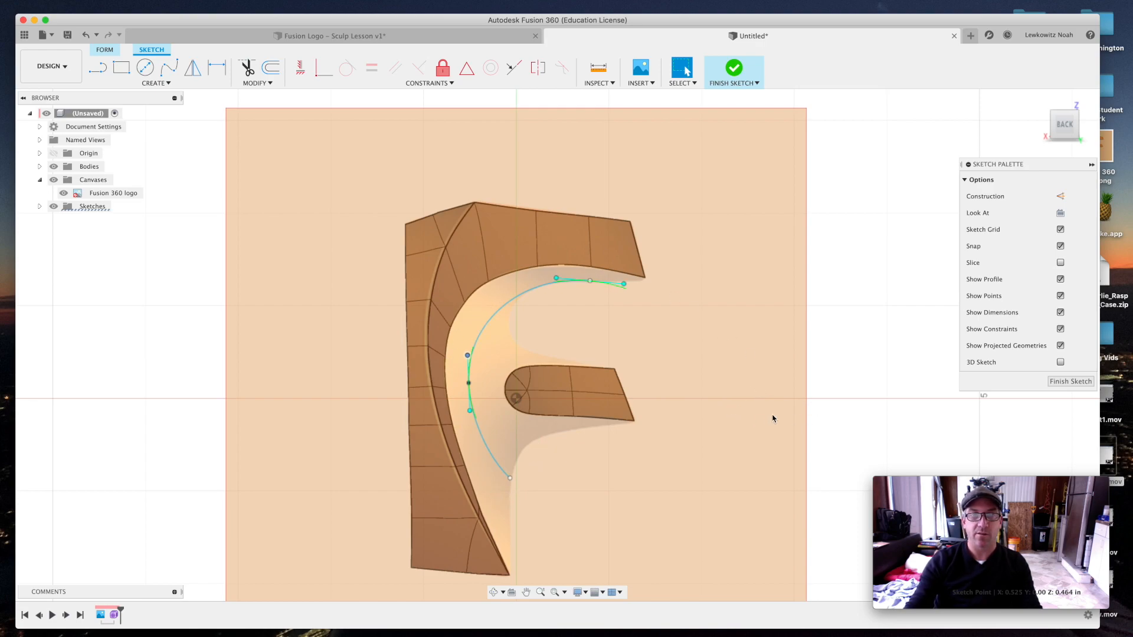
left_click(1071, 381)
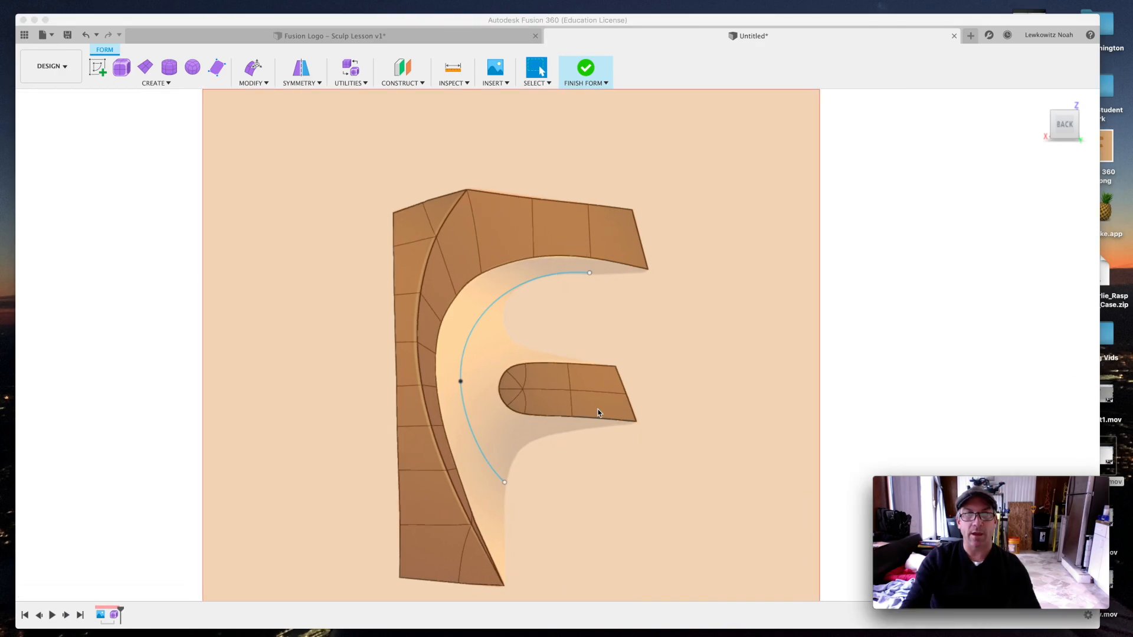
scroll(598, 410, "up", 3)
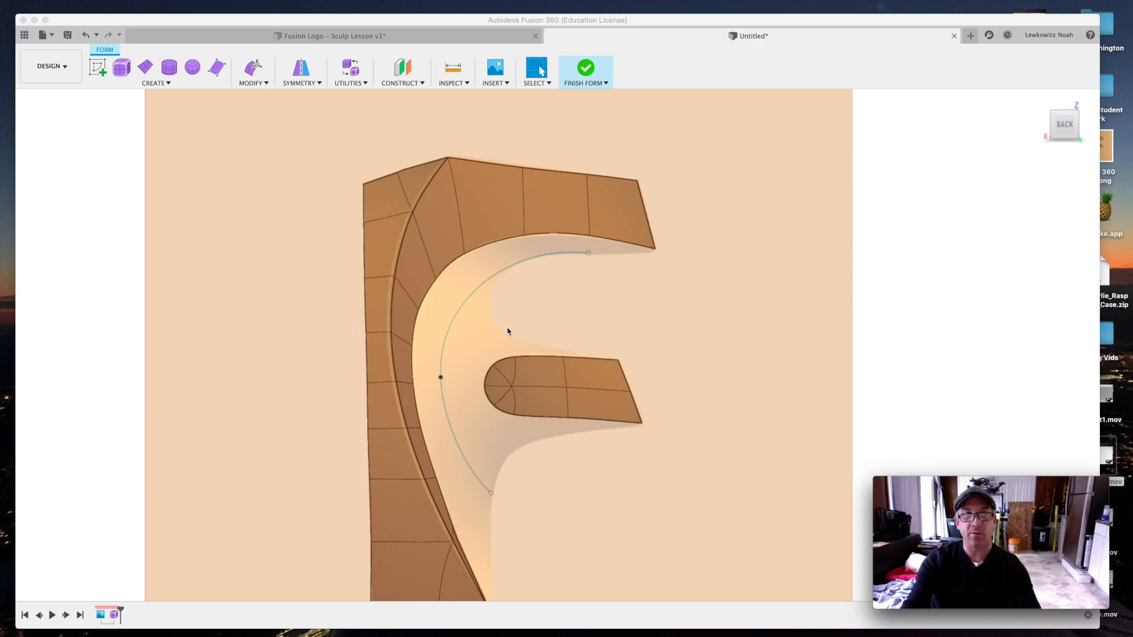
Step: With the Face tool on the canvas-facing plane, build a four-sided face from the middle arm's rounded end out to the spline, above its centerline
left_click(216, 69)
left_click(460, 350)
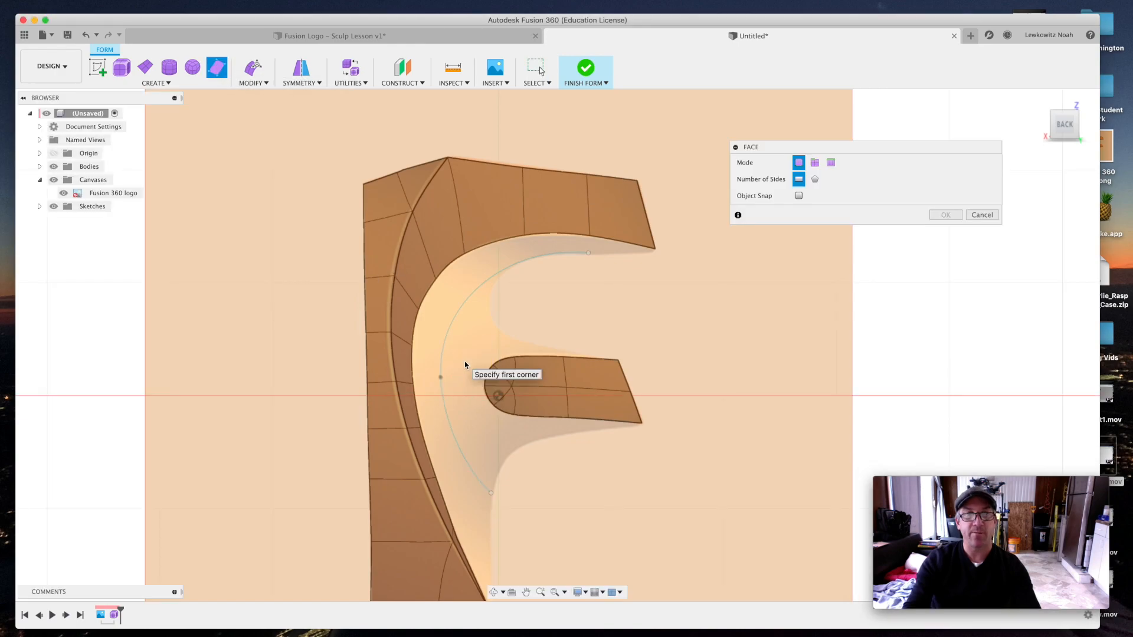
scroll(483, 400, "up", 1)
scroll(478, 390, "up", 2)
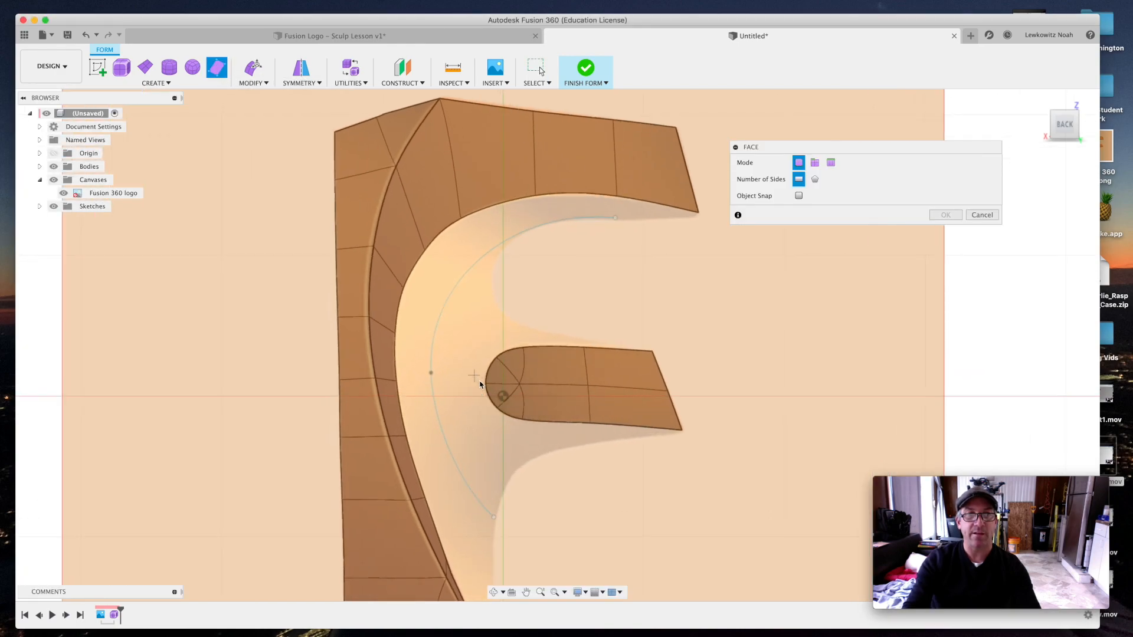
left_click(485, 384)
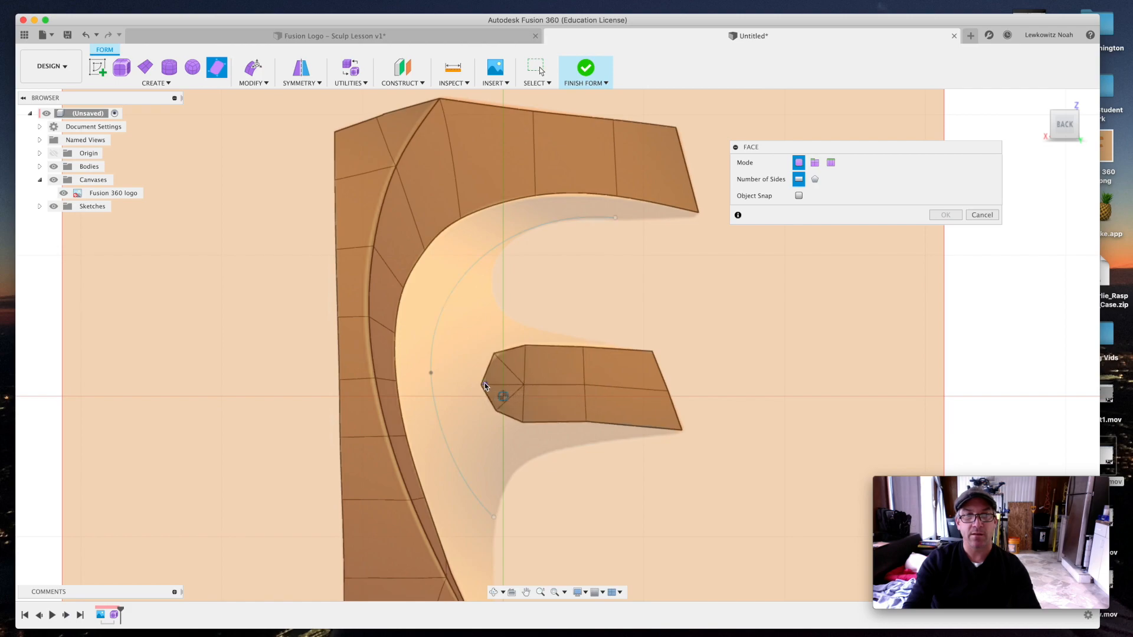
left_click(431, 386)
scroll(434, 346, "up", 5)
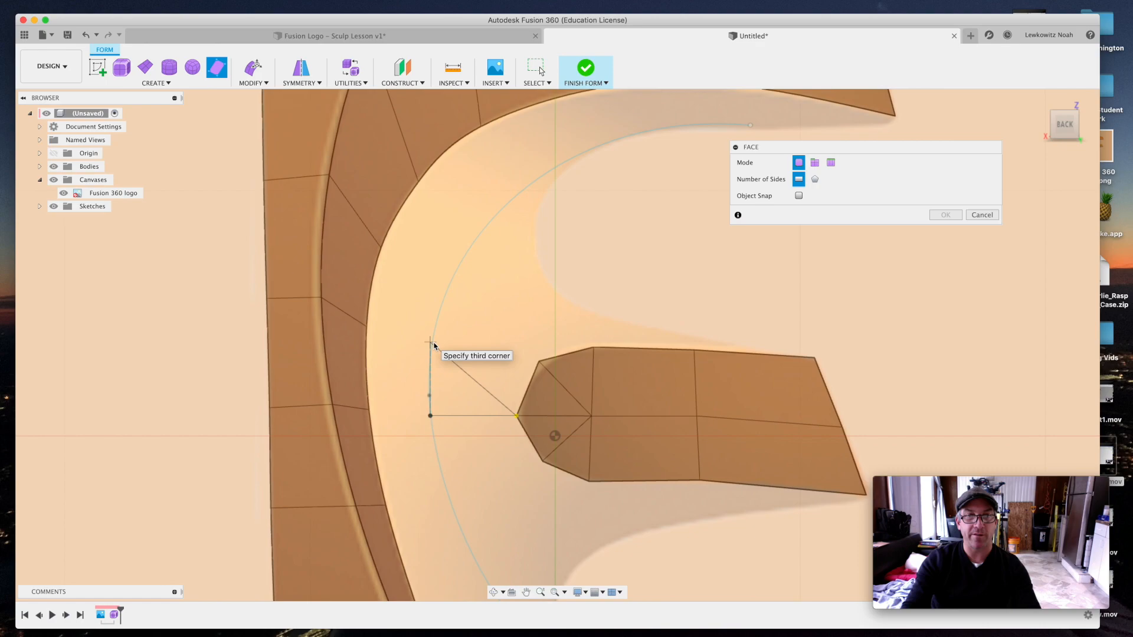
scroll(442, 323, "up", 1)
left_click(443, 300)
left_click(551, 365)
Step: Add a matching four-sided face below the centerline, joining the lower part of the arm's rounded end to the spline
left_click(526, 426)
left_click(430, 426)
left_click(462, 544)
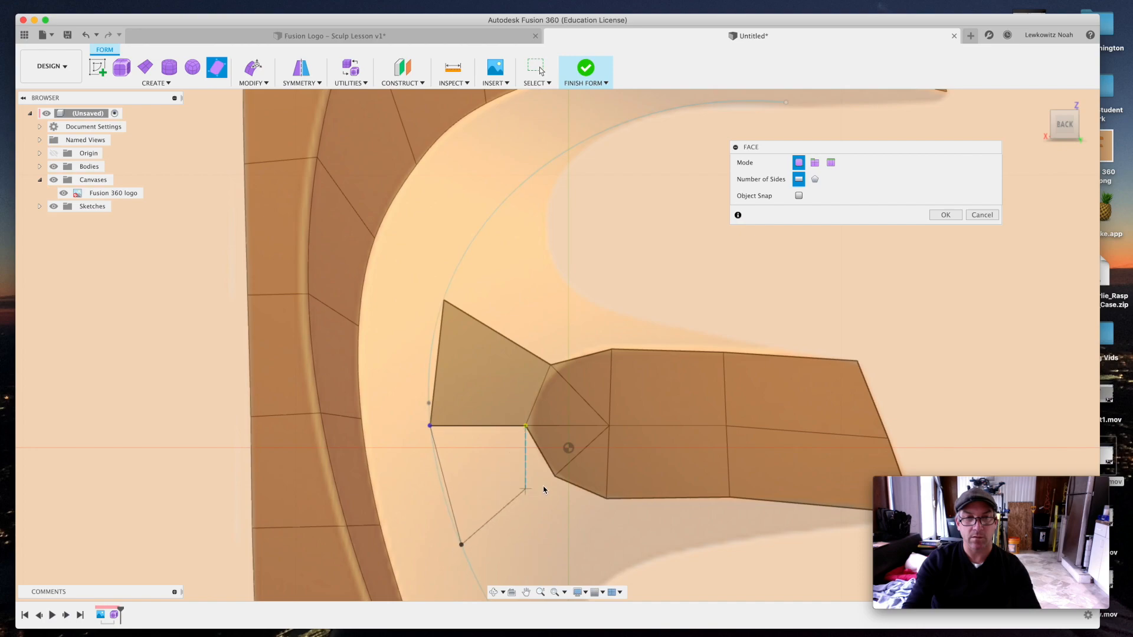
left_click(554, 479)
Step: Continue with two more four-sided faces down along the spline to its lower endpoint, sharing edges from the arm's lower side
scroll(405, 374, "down", 5)
scroll(473, 503, "up", 1)
left_click(437, 470)
left_click(463, 522)
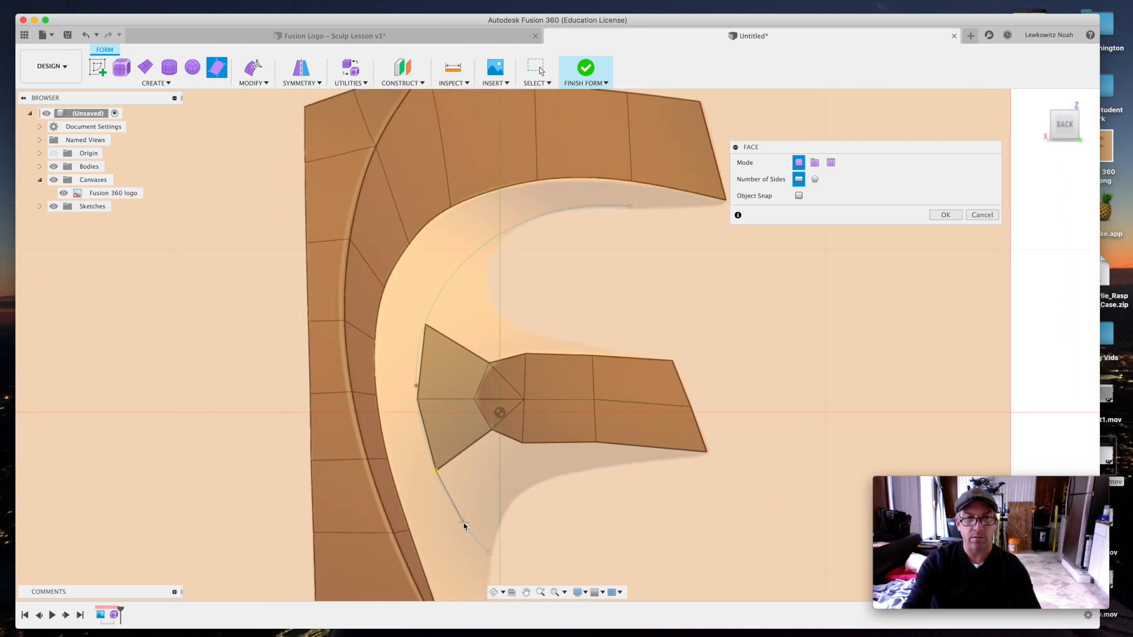
left_click(494, 431)
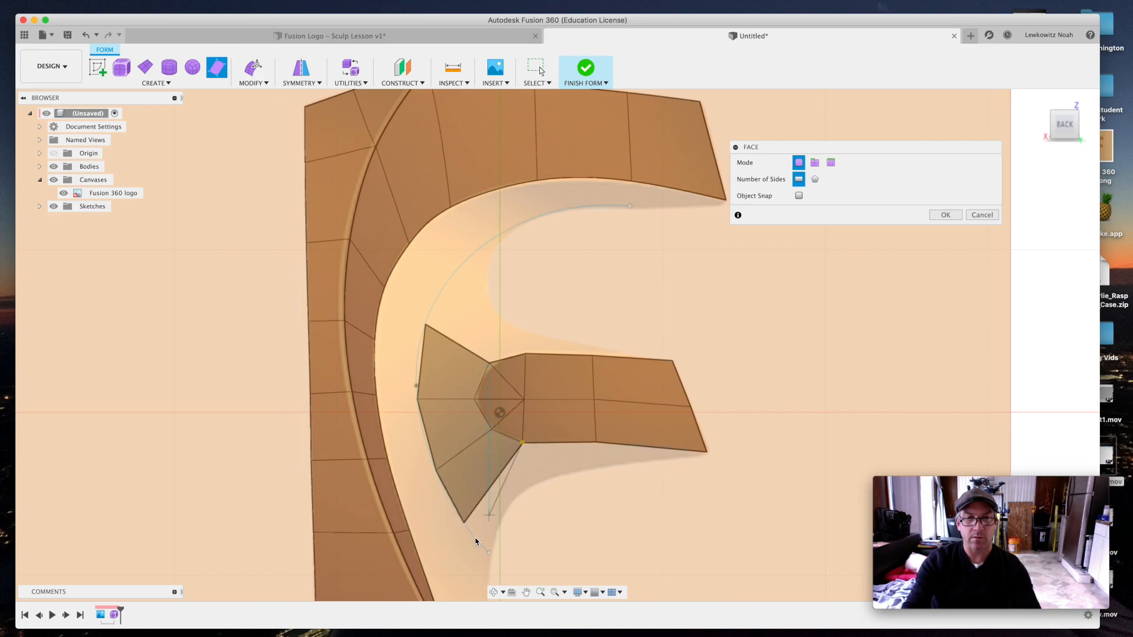
left_click(490, 554)
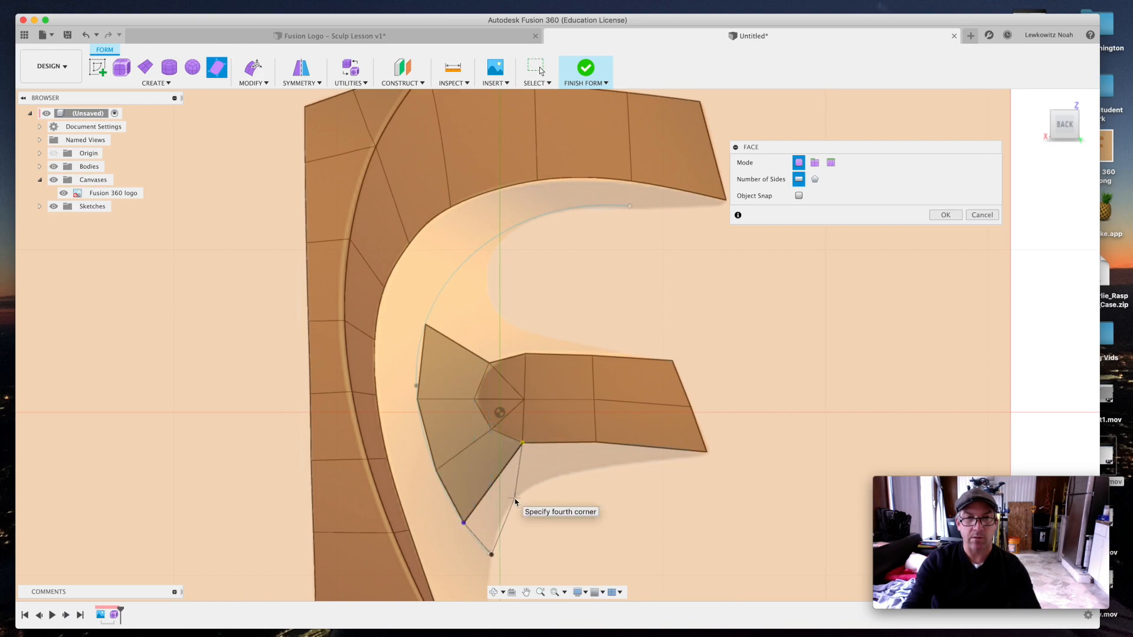
left_click(517, 494)
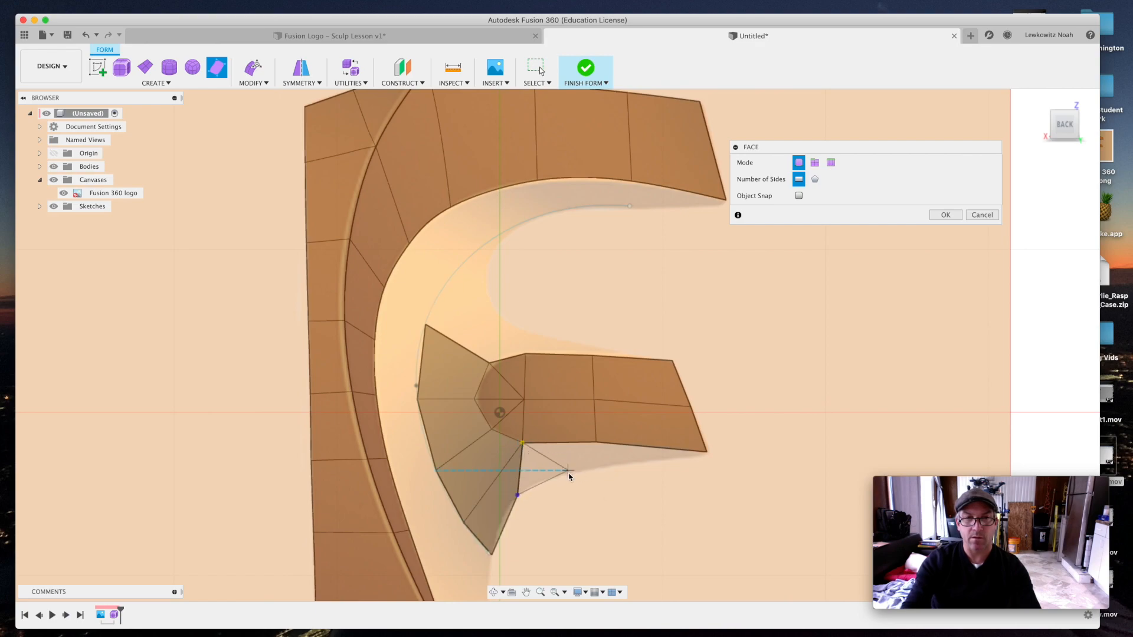
Step: Fill the strip under the middle arm with a four-sided face and a triangular face tapering to the arm's lower tip corner
left_click(598, 469)
left_click(596, 441)
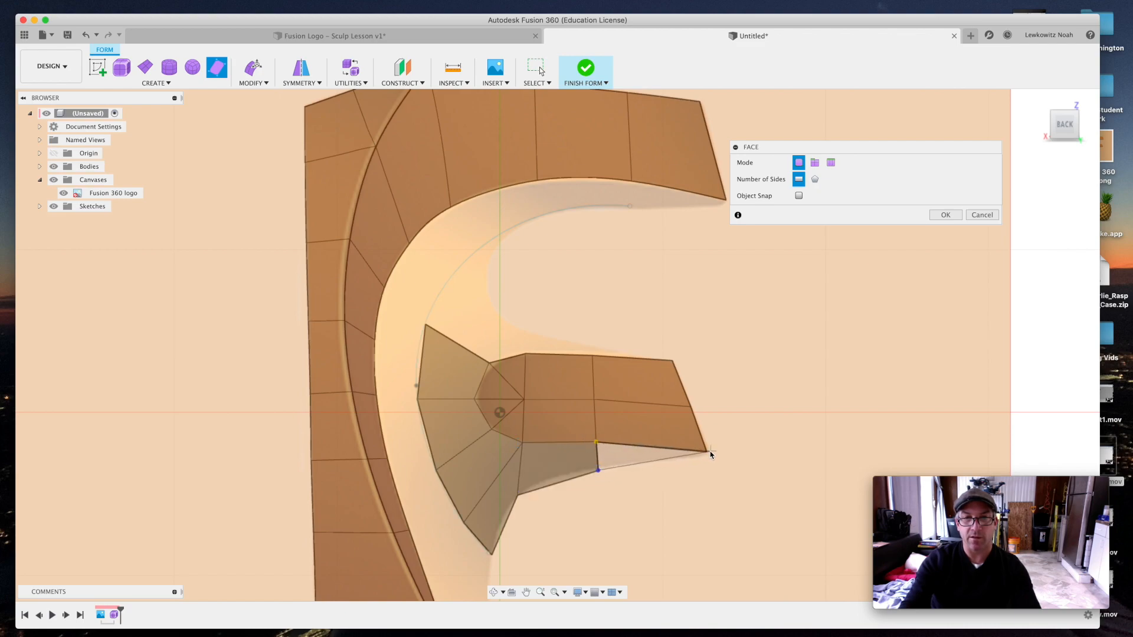
scroll(625, 336, "up", 4)
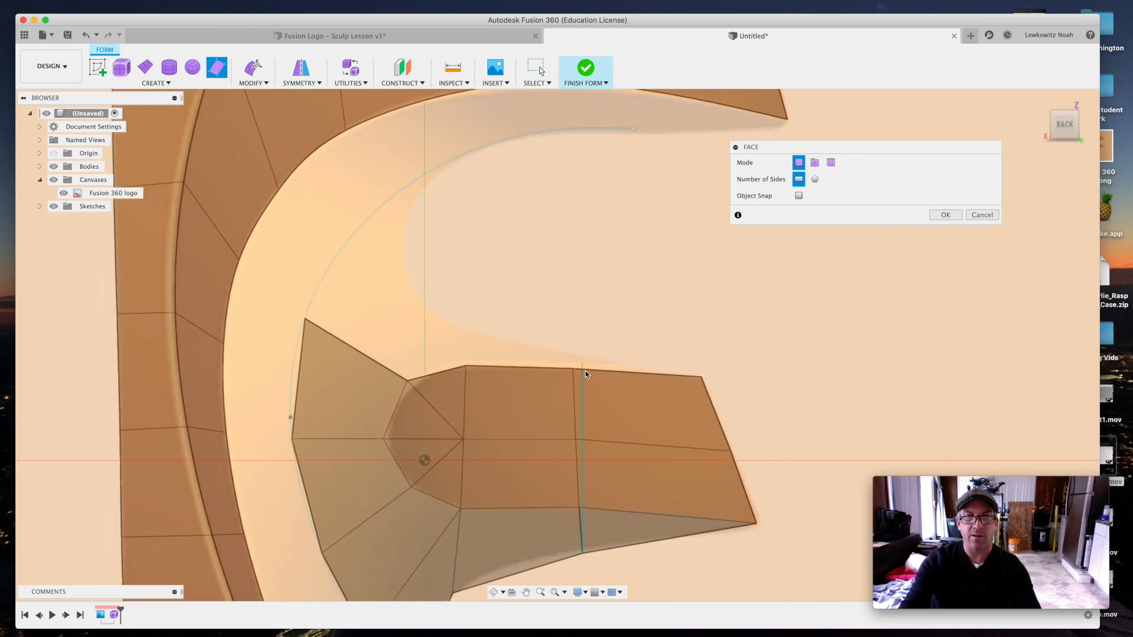
Step: Fill the strip above the middle arm with a triangular face from its upper tip corner and an adjoining four-sided face
left_click(572, 351)
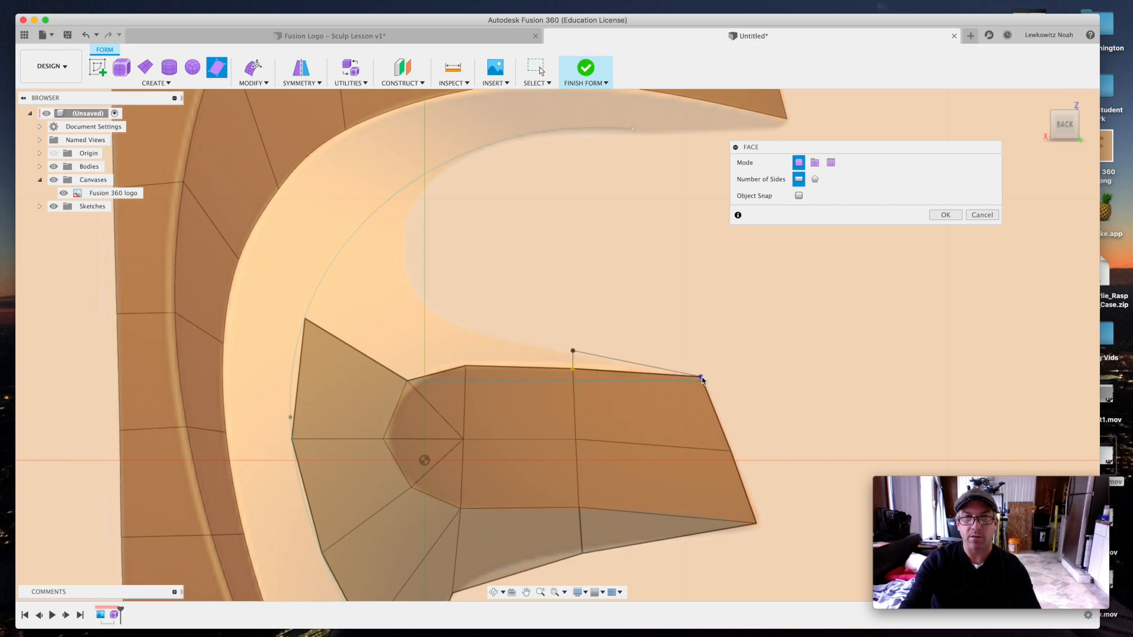
left_click(572, 369)
left_click(466, 366)
left_click(466, 328)
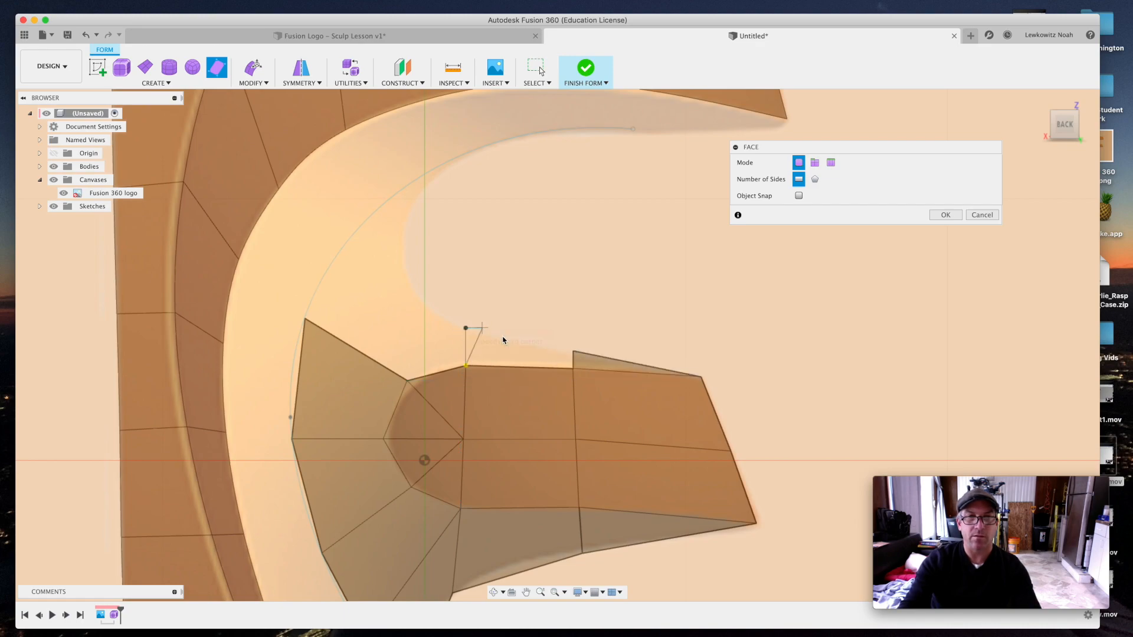
left_click(572, 352)
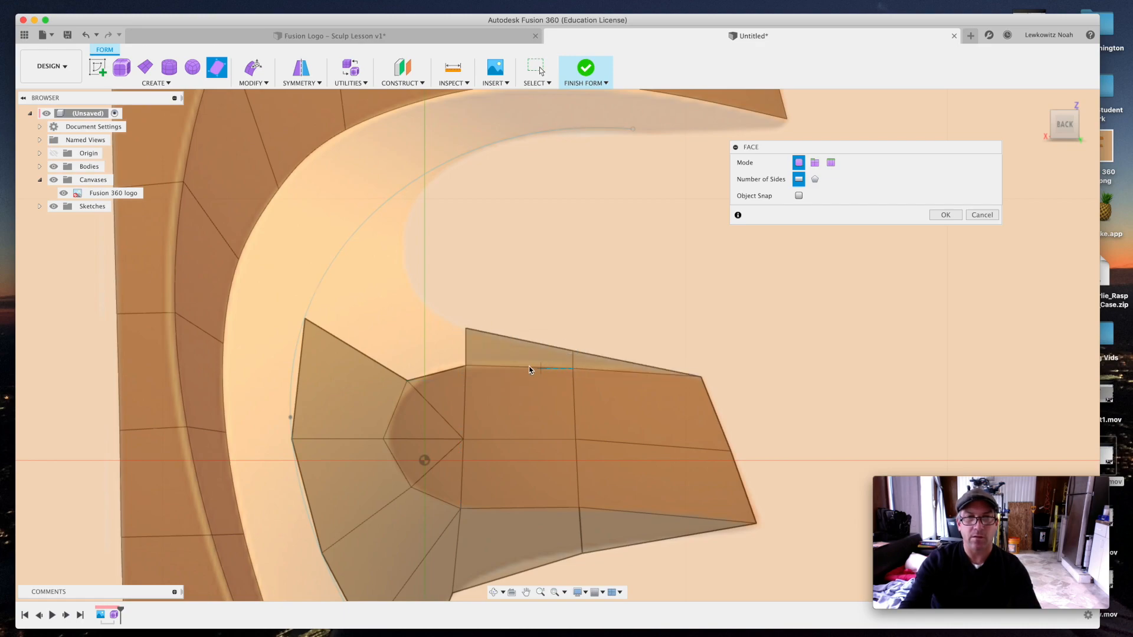
Step: Bridge the gap above the arm's rounded end with a four-sided face joining the upper strip to the first spline-side face
left_click(305, 319)
left_click(465, 328)
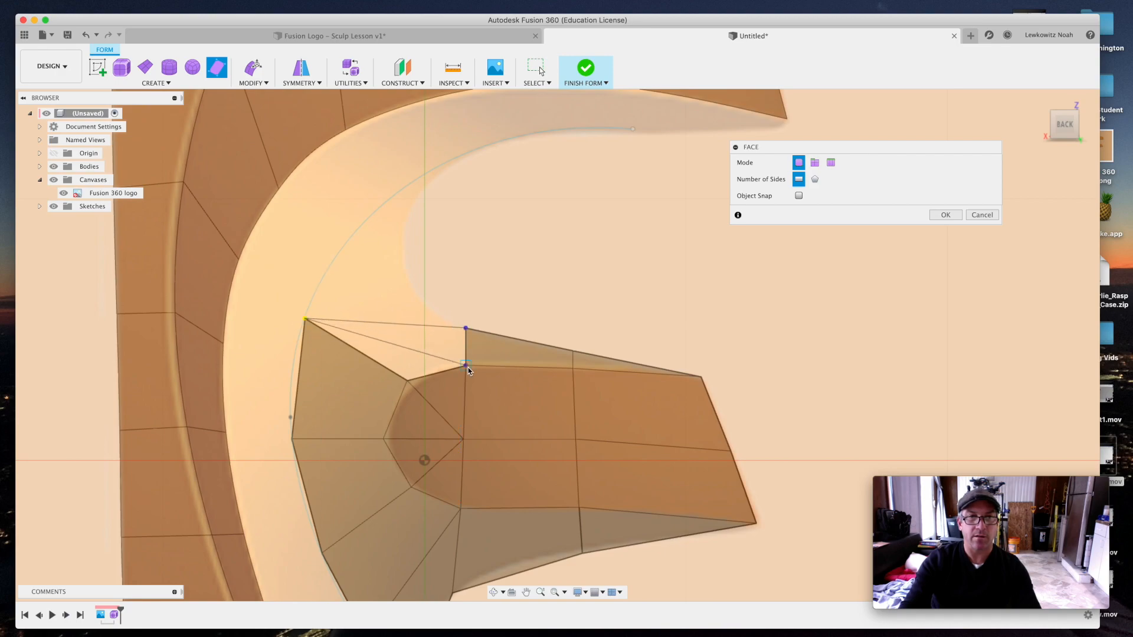
left_click(466, 366)
left_click(406, 380)
Step: Extend a four-sided face upward from that bridging face, following the spline and narrowing along the inner shaded area
left_click(305, 319)
left_click(361, 223)
left_click(400, 222)
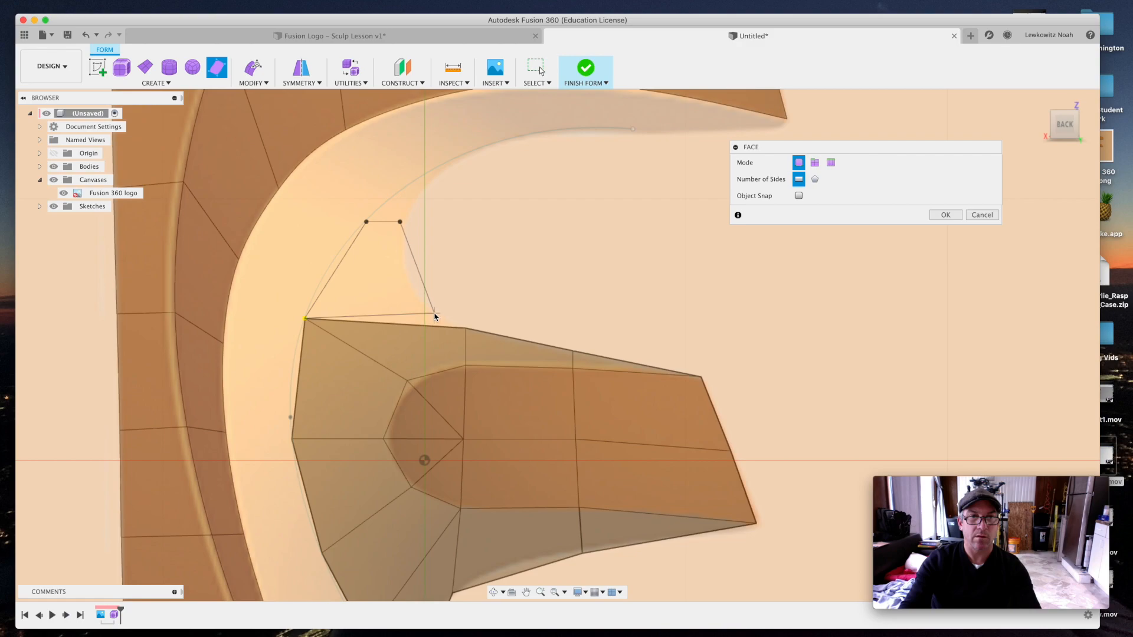
left_click(465, 329)
Step: Add a small narrow four-sided face on top of the extension, continuing along the spline
scroll(393, 206, "up", 2)
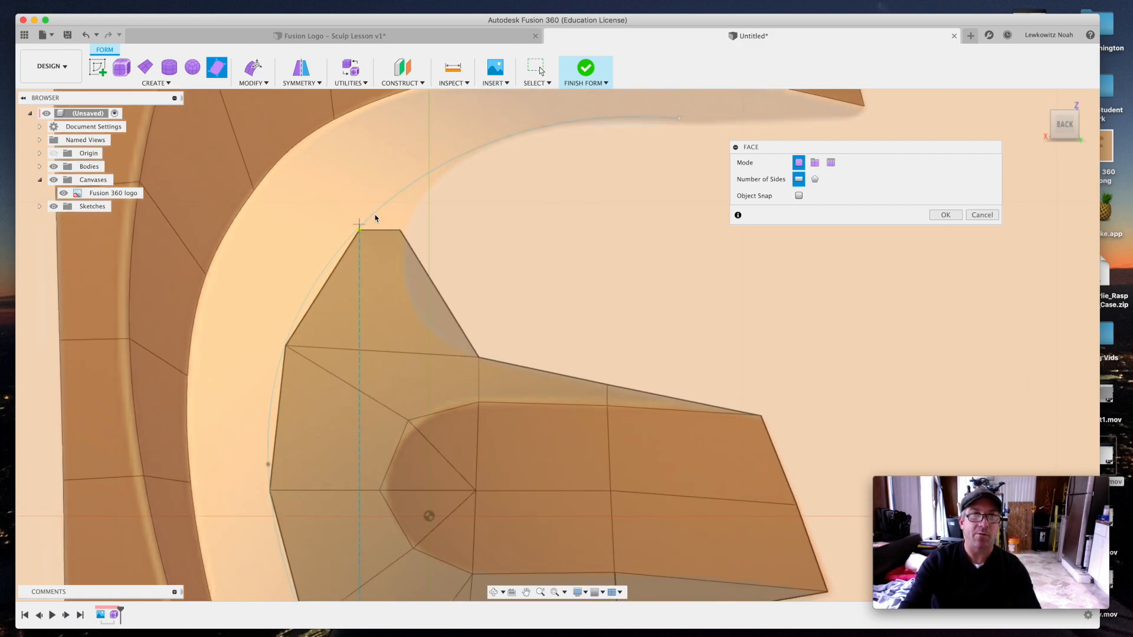
left_click(400, 186)
left_click(420, 195)
left_click(401, 230)
Step: End the strip with a triangular face tapering to a point on the spline beneath the upper arm, and complete the faces
left_click(399, 186)
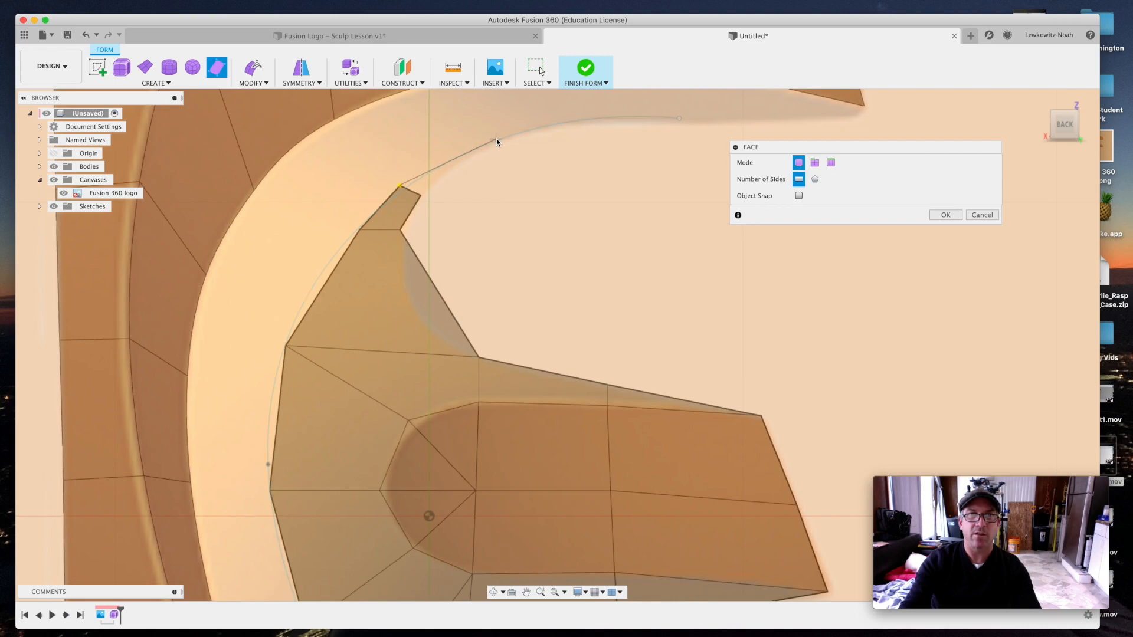
left_click(497, 139)
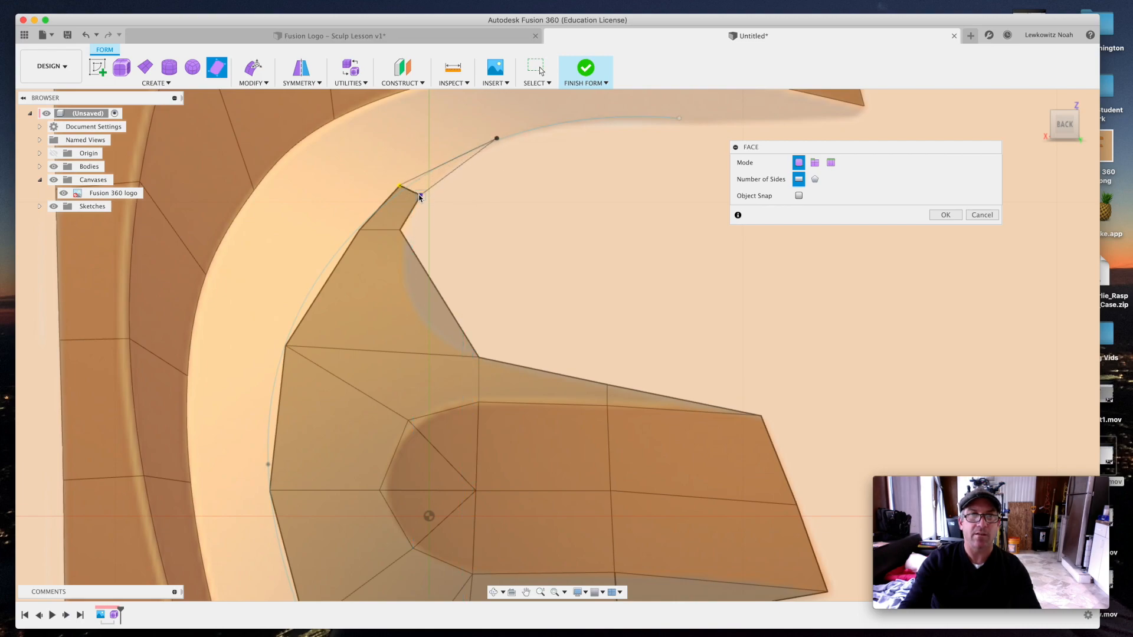
left_click(399, 189)
scroll(528, 208, "down", 5)
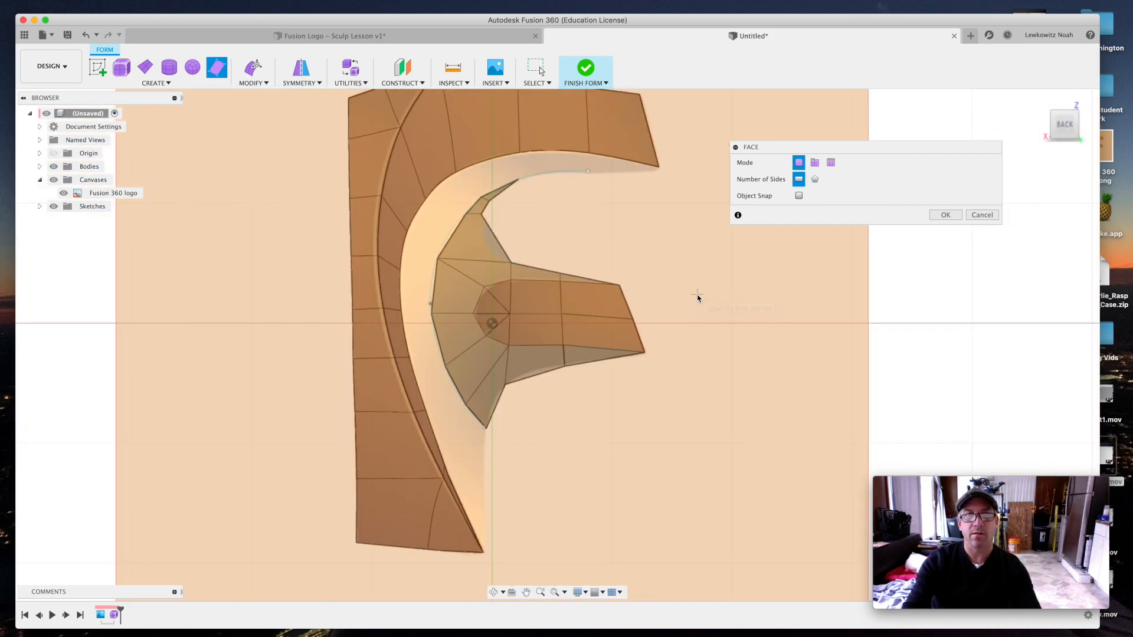
left_click(946, 215)
Step: Crease the eight edges around the middle arm's original outline, from its upper tip corner around the rounded end to the lower tip corner
left_click(253, 82)
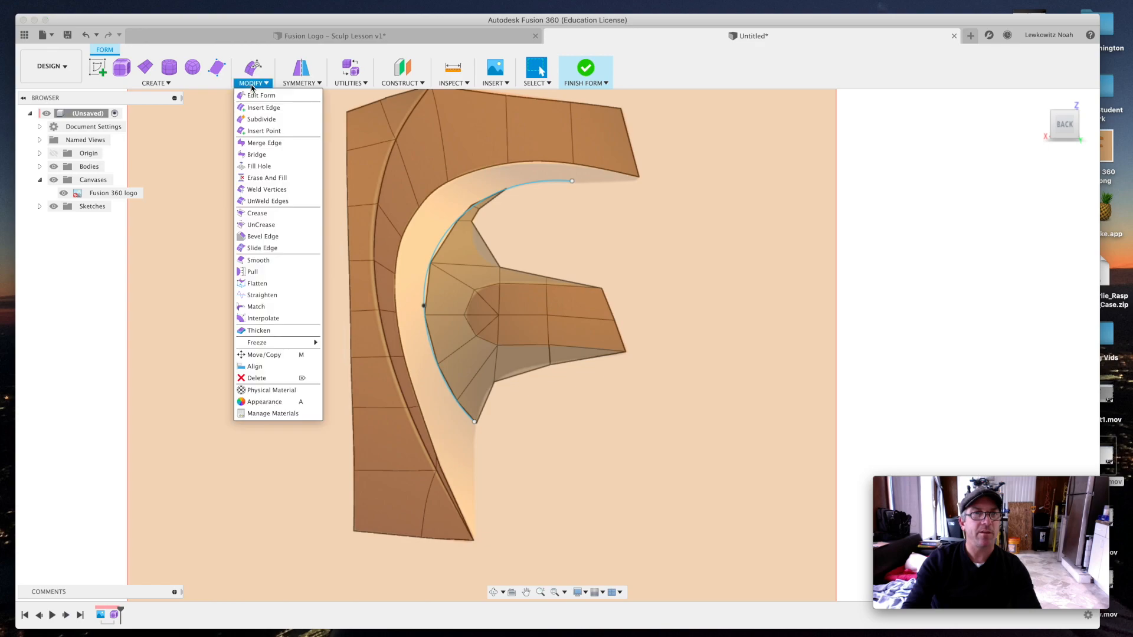
left_click(278, 214)
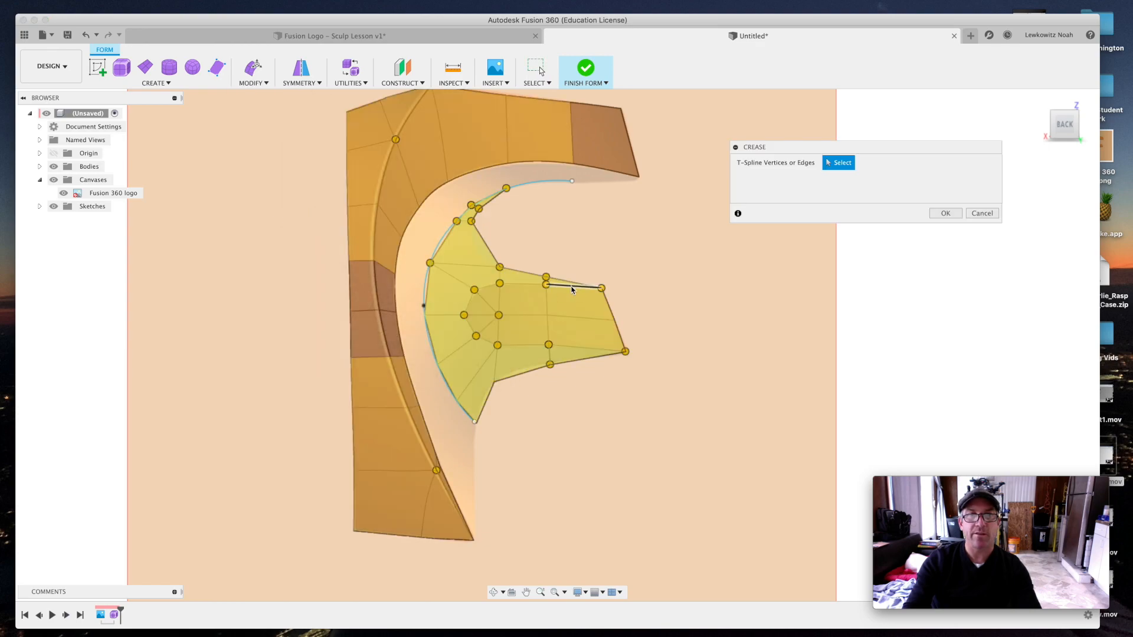
left_click(572, 287)
left_click(487, 287)
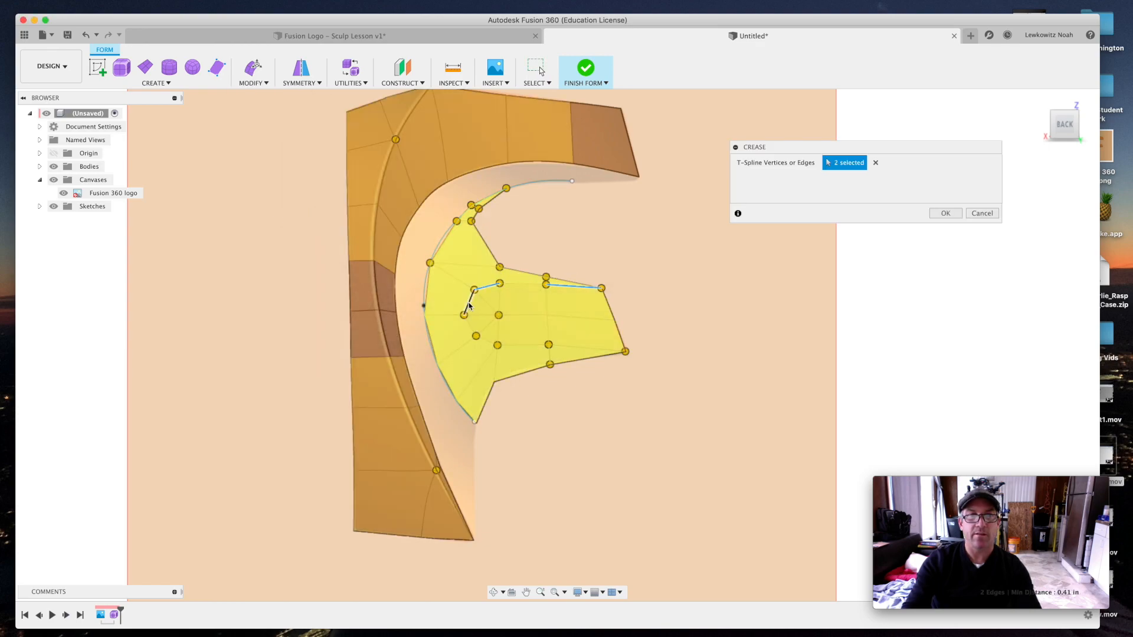
left_click(470, 306)
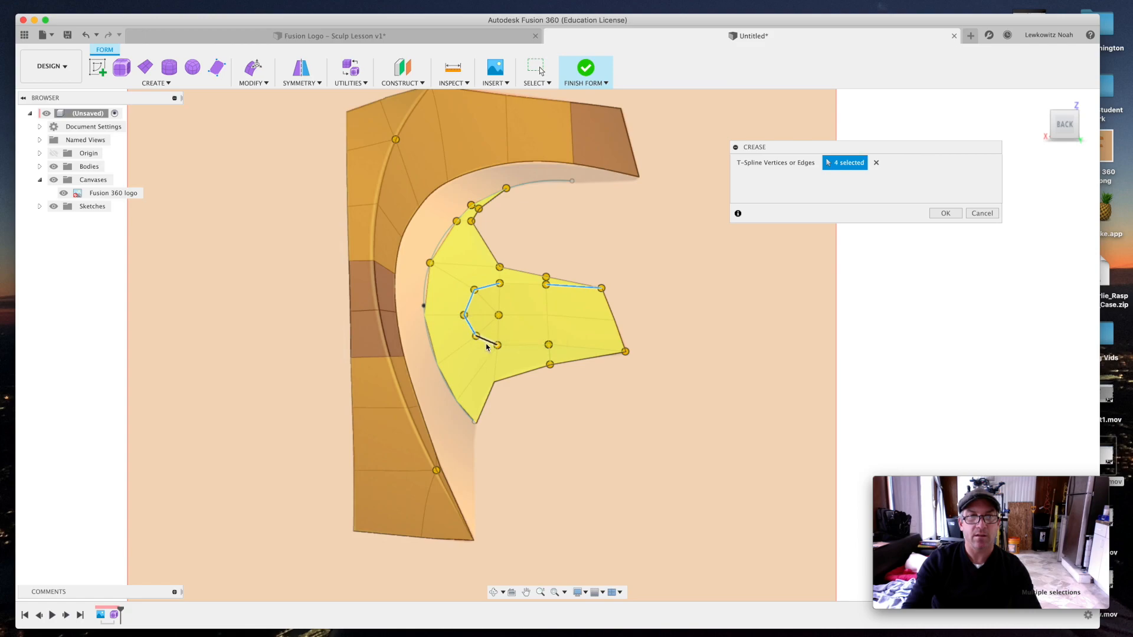
left_click(588, 351)
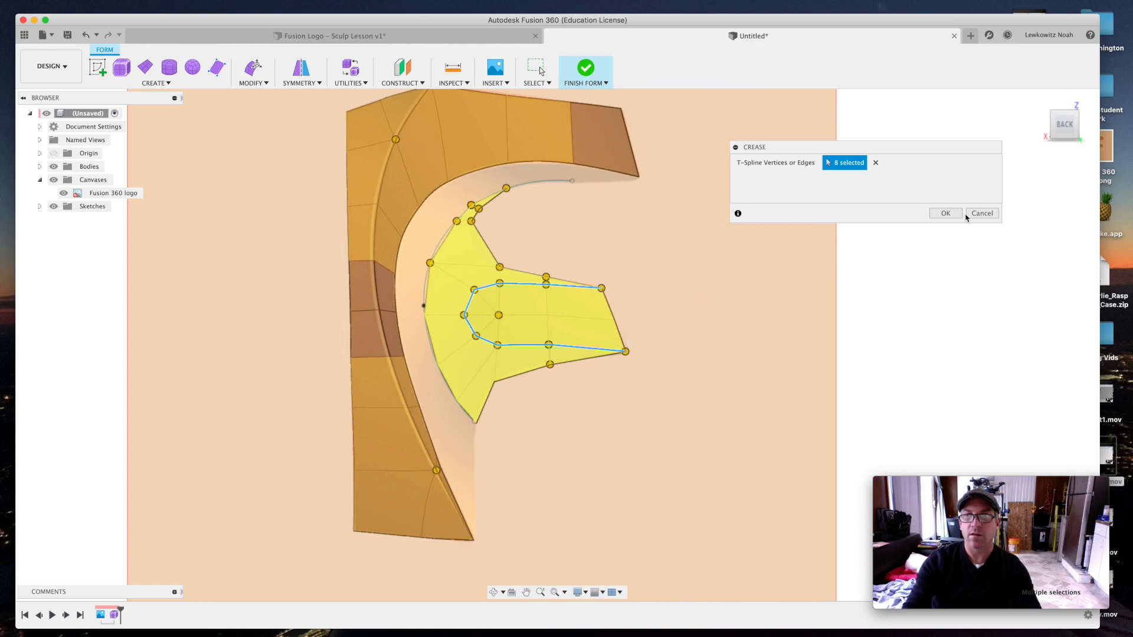
left_click(948, 214)
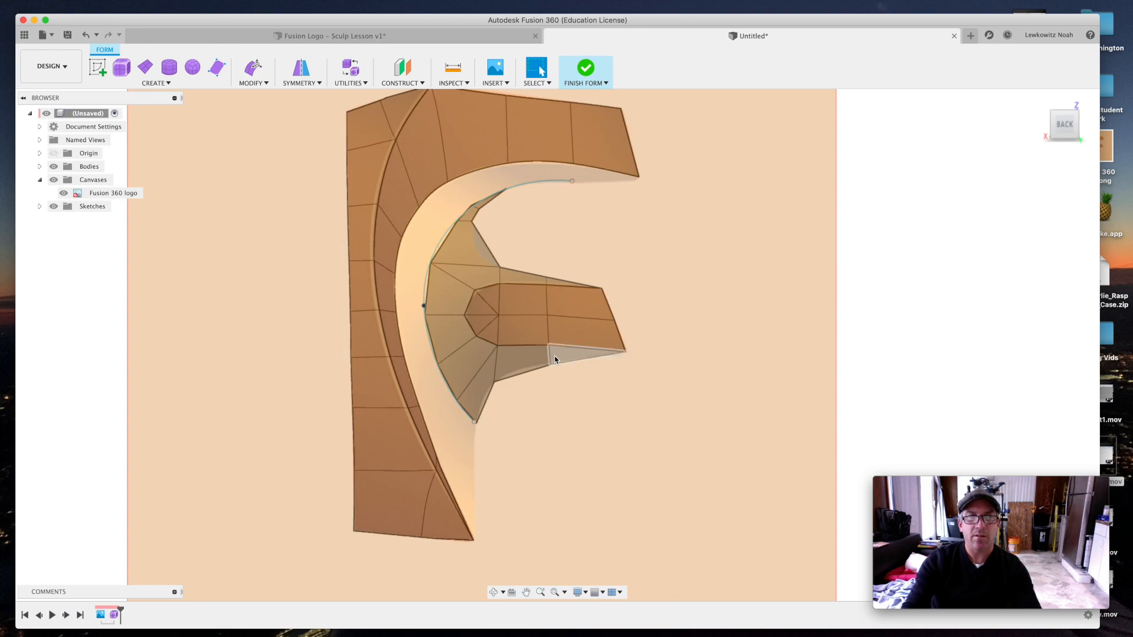
Step: Run Repair Body with AutoRepair on the middle arm's T-Spline body and accept the repair
scroll(544, 358, "up", 3)
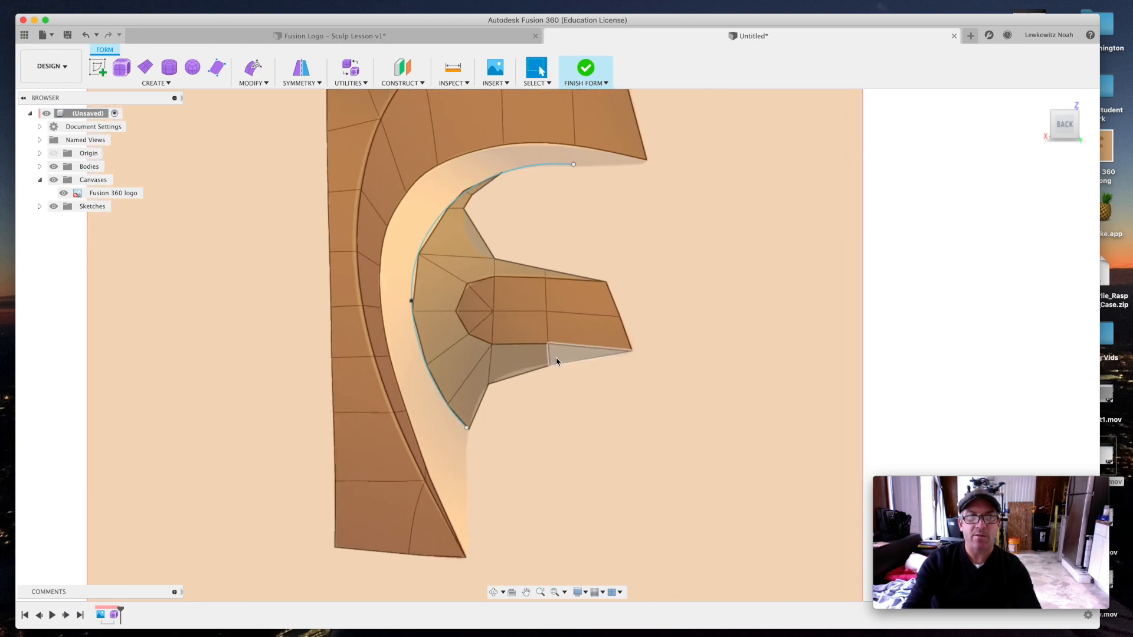
scroll(471, 373, "down", 3)
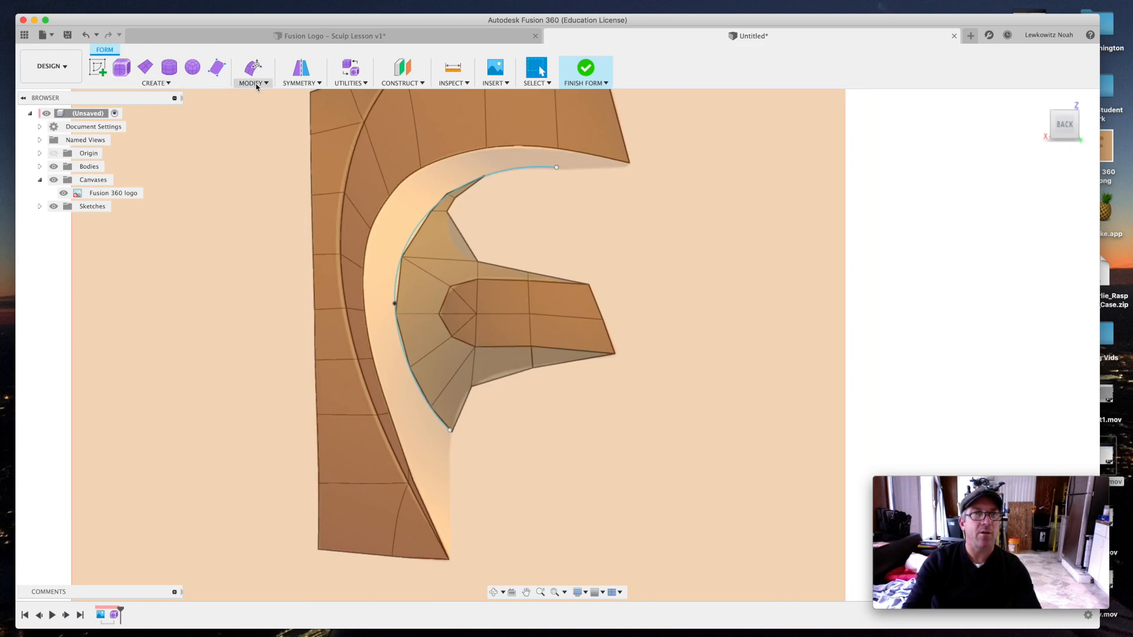
left_click(350, 83)
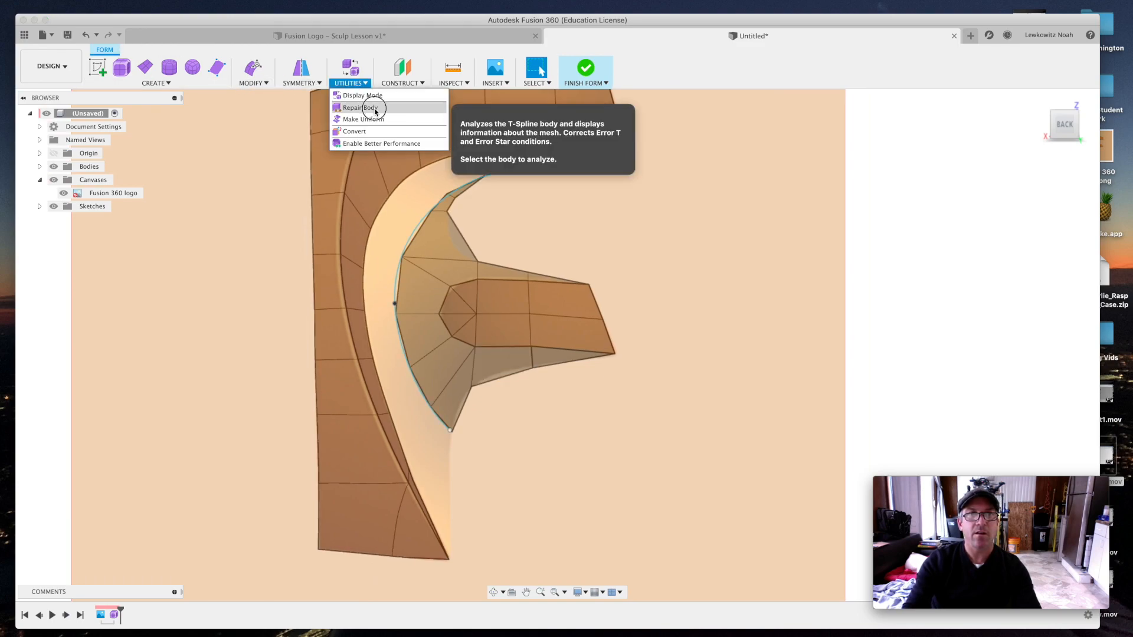
left_click(361, 108)
left_click(534, 334)
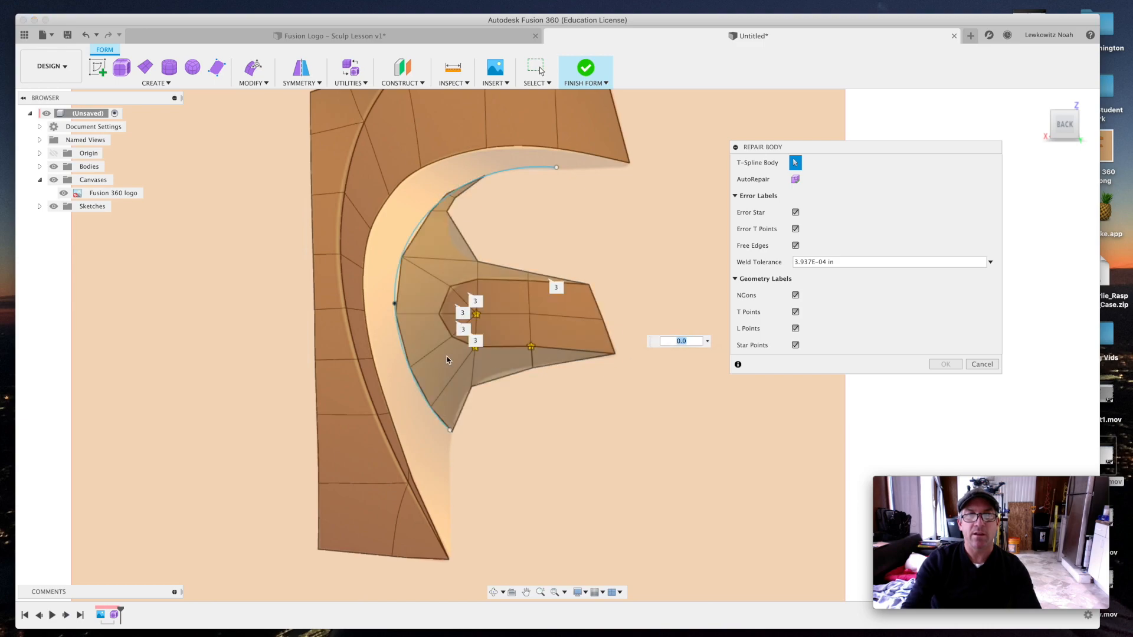
left_click(797, 180)
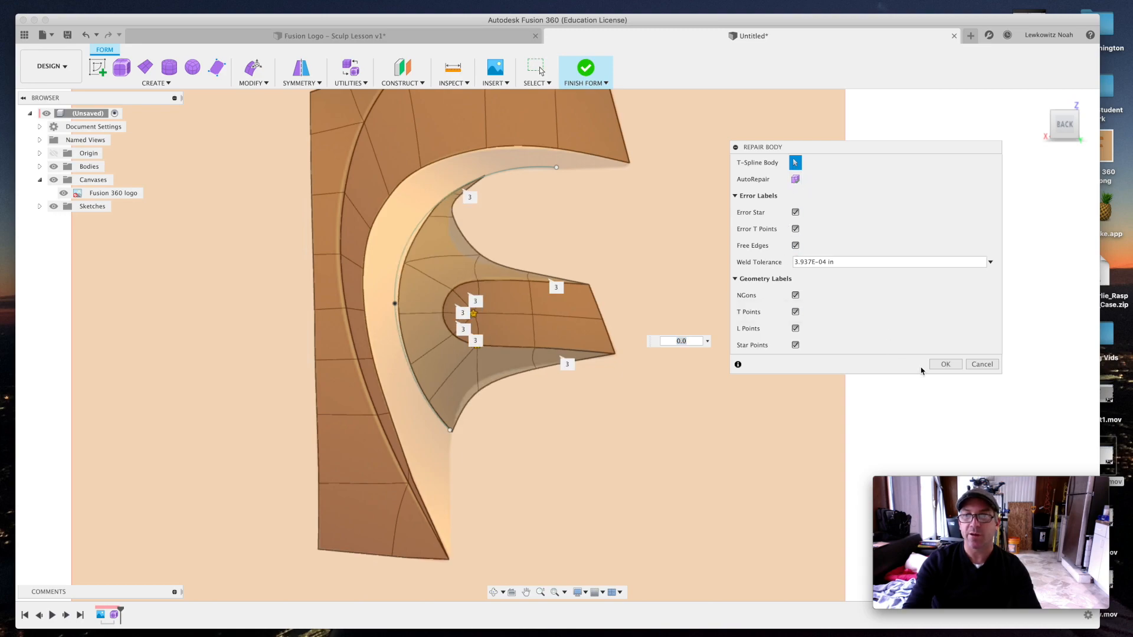
left_click(946, 365)
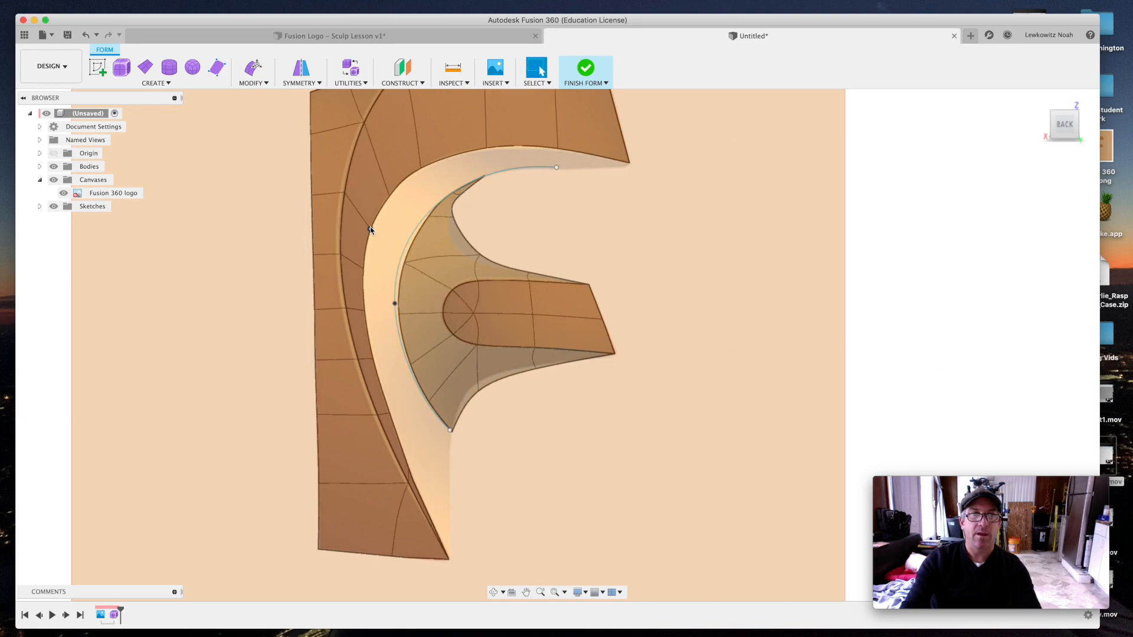
Step: Edit the form by moving three vertices on the inner area's outer edge outward to match the guide spline
scroll(388, 225, "up", 2)
left_click(253, 82)
left_click(263, 94)
scroll(422, 269, "up", 4)
left_click(398, 268)
left_click_drag(382, 257, 373, 260)
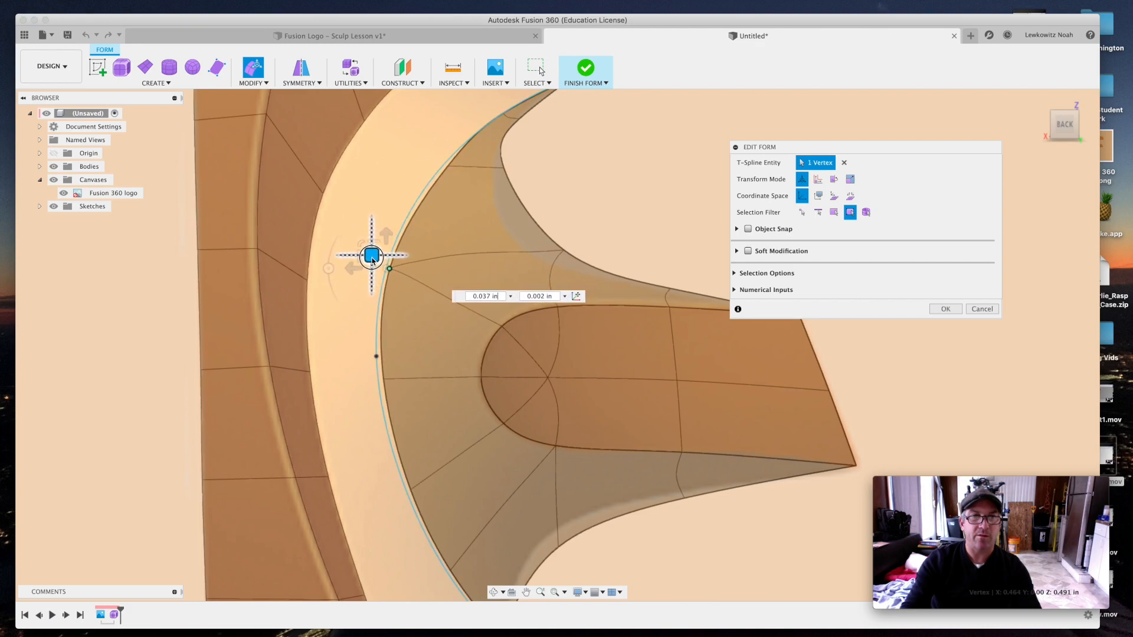
left_click(386, 381)
left_click_drag(388, 382, 379, 381)
left_click(450, 166)
left_click_drag(434, 154, 427, 154)
Step: Move the two vertices on the concave edge below the middle arm up and outward to match the canvas outline
scroll(428, 209, "down", 2)
scroll(428, 209, "down", 2)
scroll(525, 458, "up", 3)
left_click(526, 459)
left_click_drag(515, 450, 501, 431)
scroll(501, 431, "up", 2)
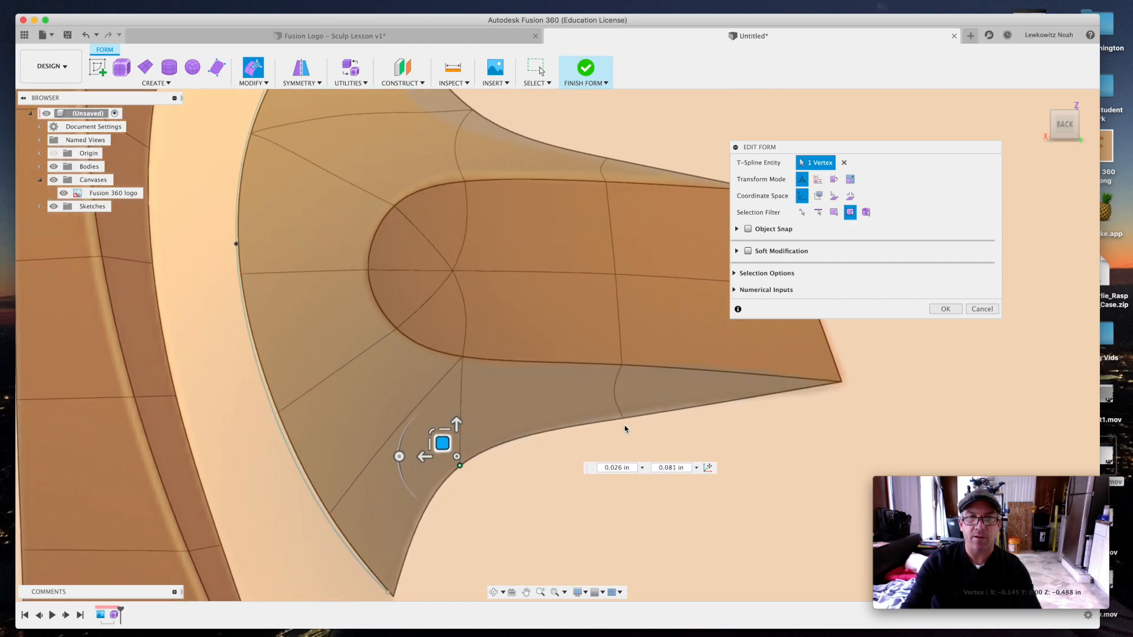
left_click(607, 405)
left_click_drag(607, 405, 611, 402)
scroll(643, 433, "down", 5)
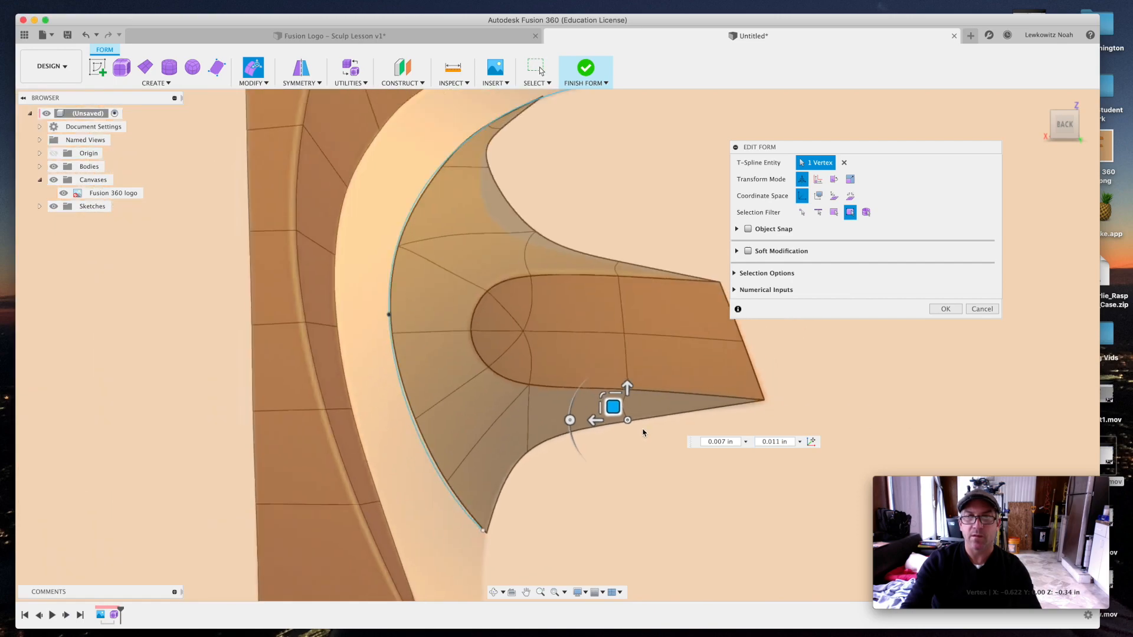
Step: Reshape the concave edge above the middle arm by moving its two vertices to follow the canvas, and finish the form edit
scroll(560, 265, "up", 2)
scroll(560, 265, "up", 2)
left_click(513, 242)
left_click_drag(513, 243, 504, 264)
left_click(583, 335)
left_click_drag(568, 326, 540, 329)
scroll(737, 351, "down", 1)
scroll(626, 307, "down", 5)
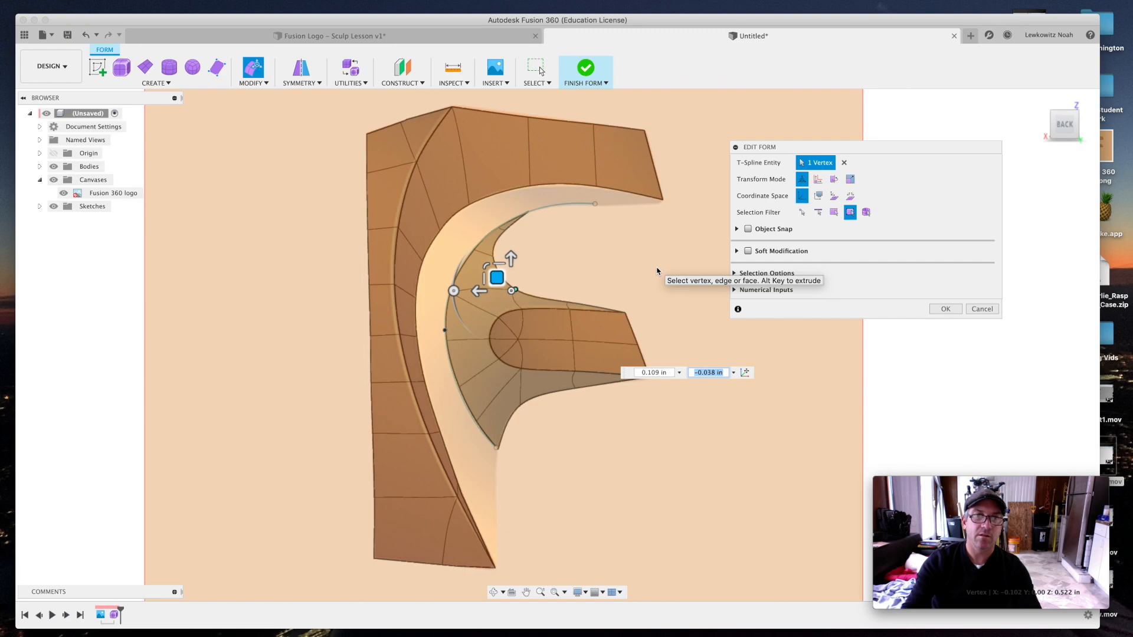
left_click(946, 309)
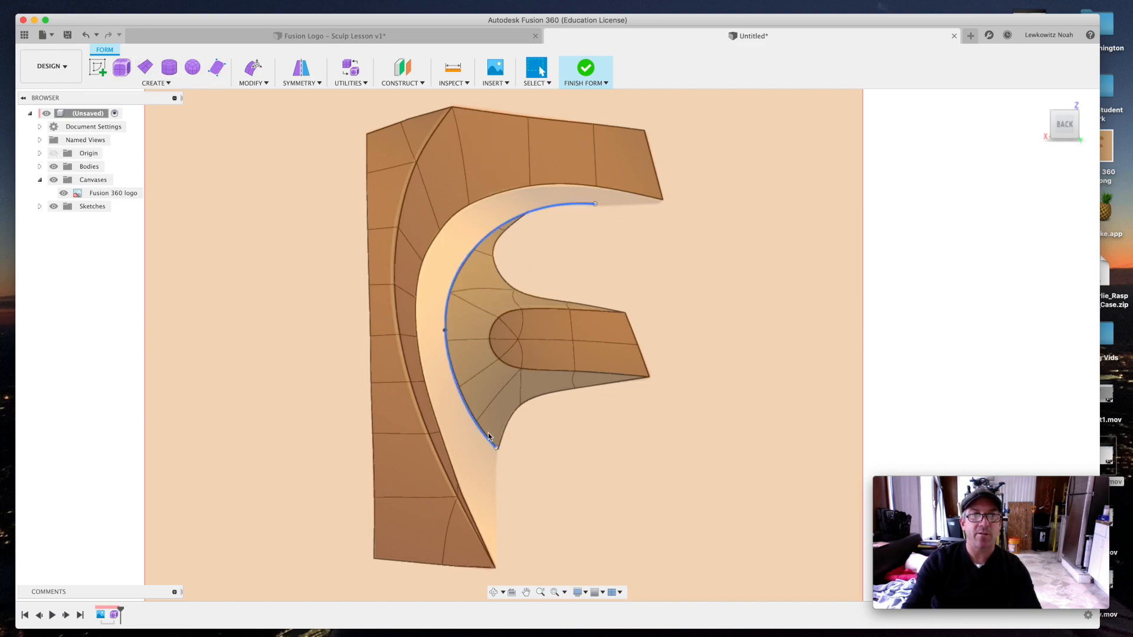
left_click(216, 66)
scroll(670, 167, "up", 4)
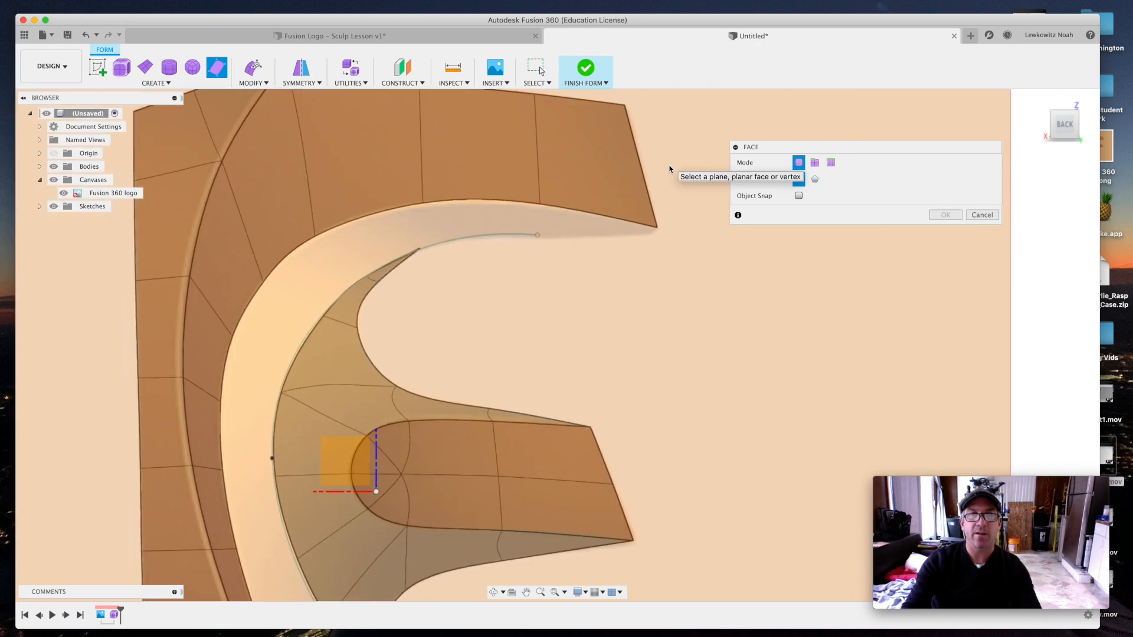
scroll(649, 206, "up", 1)
left_click(657, 232)
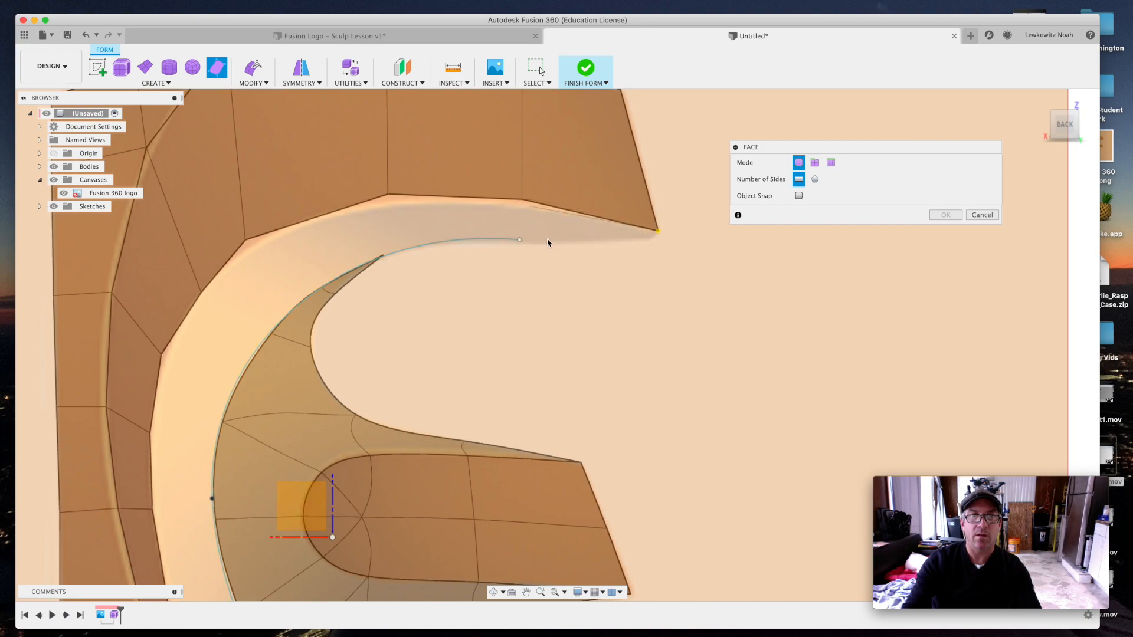
key("Escape")
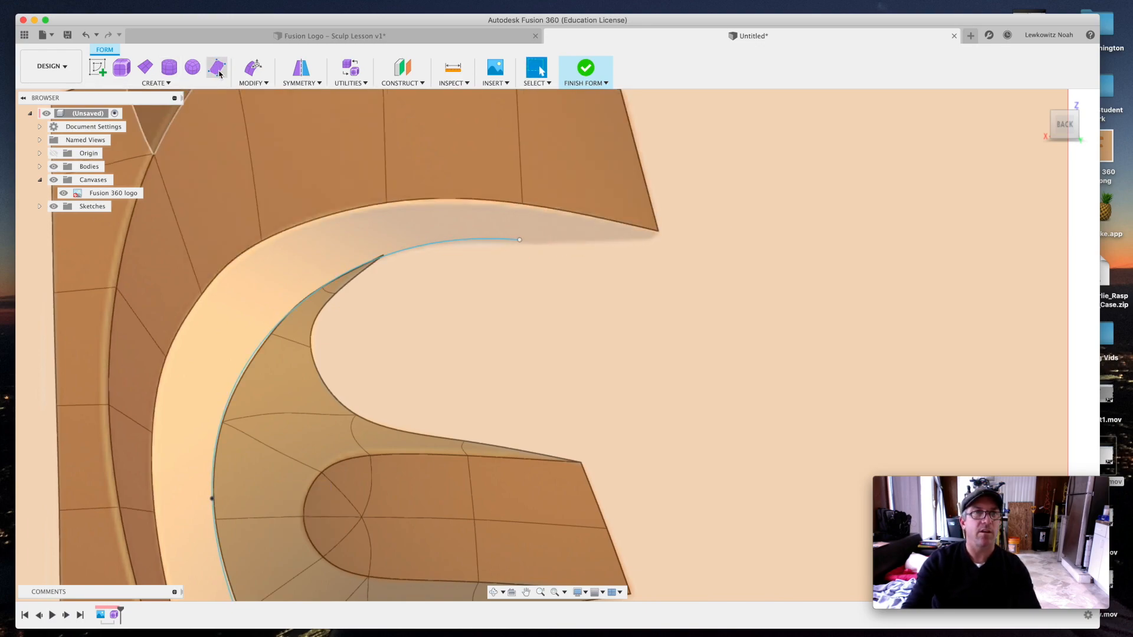
Step: Build a four-sided face beneath the upper arm, from its lower tip corner back to the first vertex on its underside
left_click(217, 68)
left_click(308, 507)
left_click(658, 232)
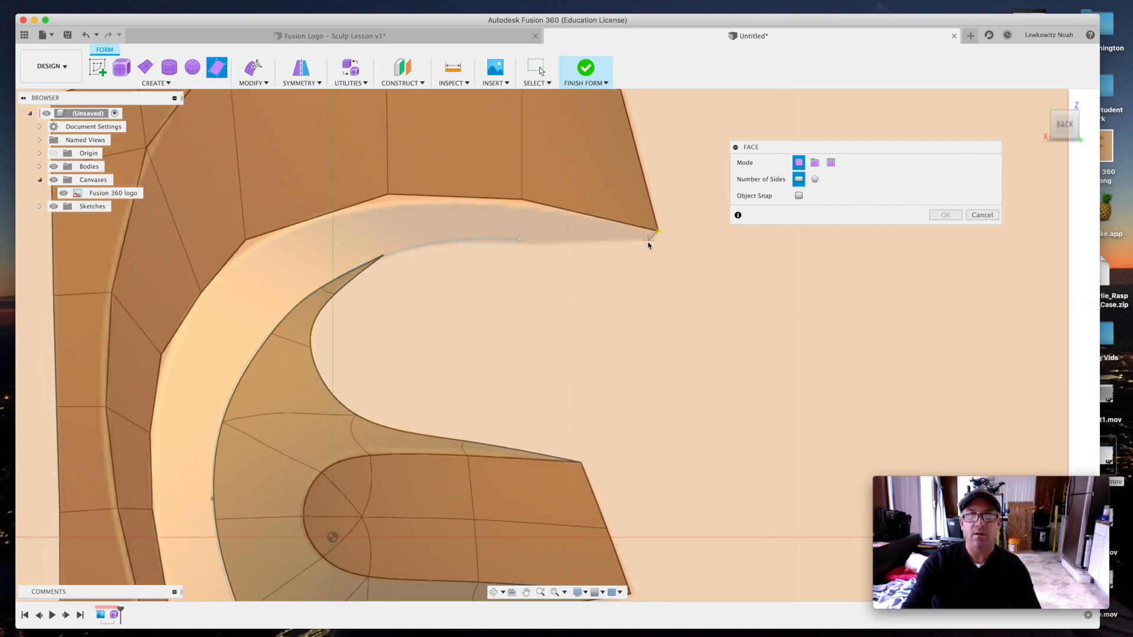
left_click(647, 245)
left_click(520, 244)
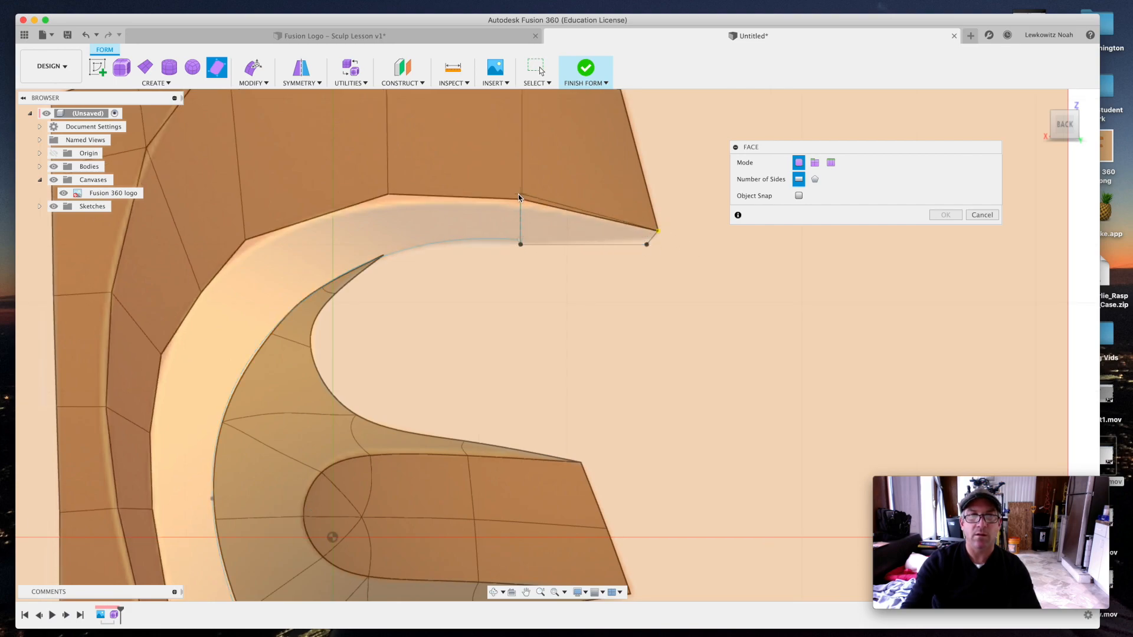
left_click(521, 199)
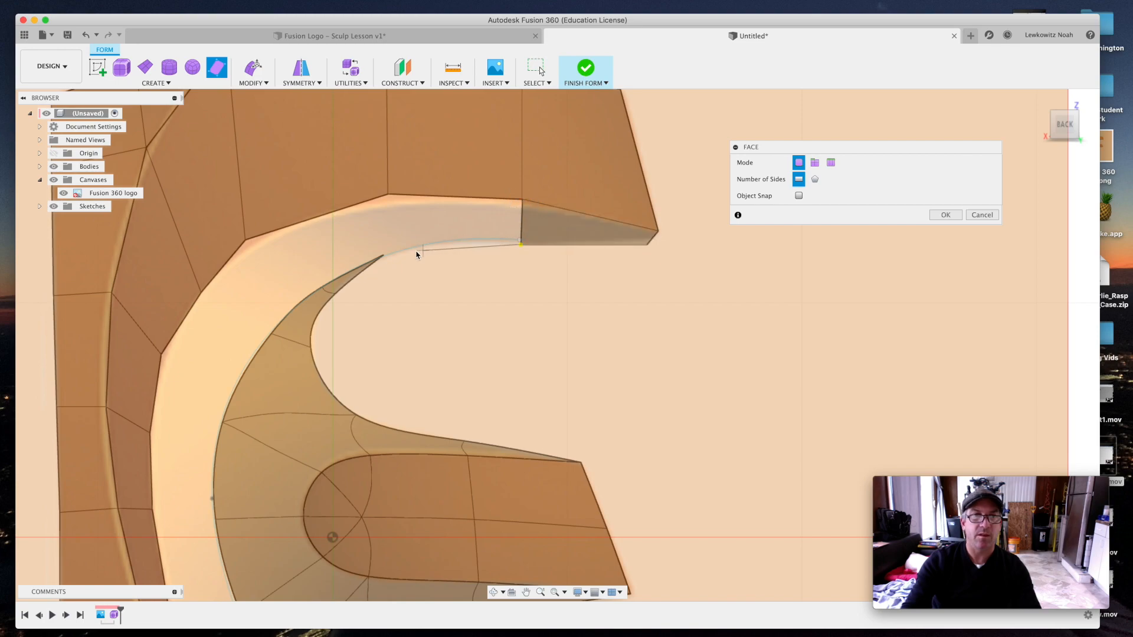
Step: Add two four-sided faces along the upper arm's underside, joining it to the pointed end and next spline-side vertex of the inner strip
left_click(383, 255)
left_click(387, 194)
left_click(523, 200)
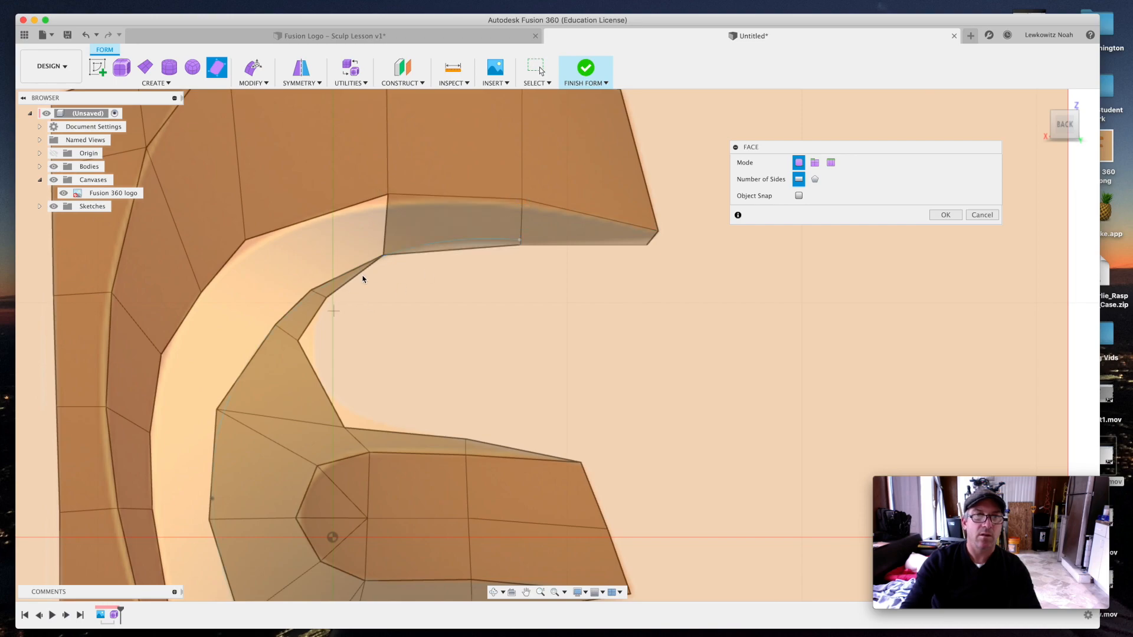
left_click(384, 255)
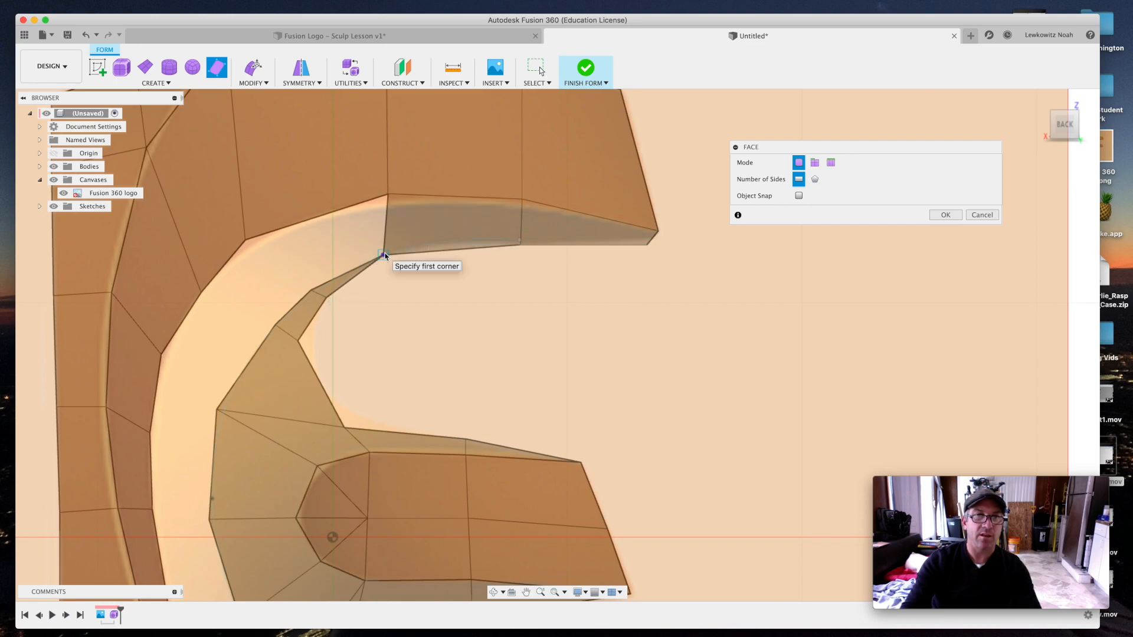
left_click(312, 292)
left_click(245, 240)
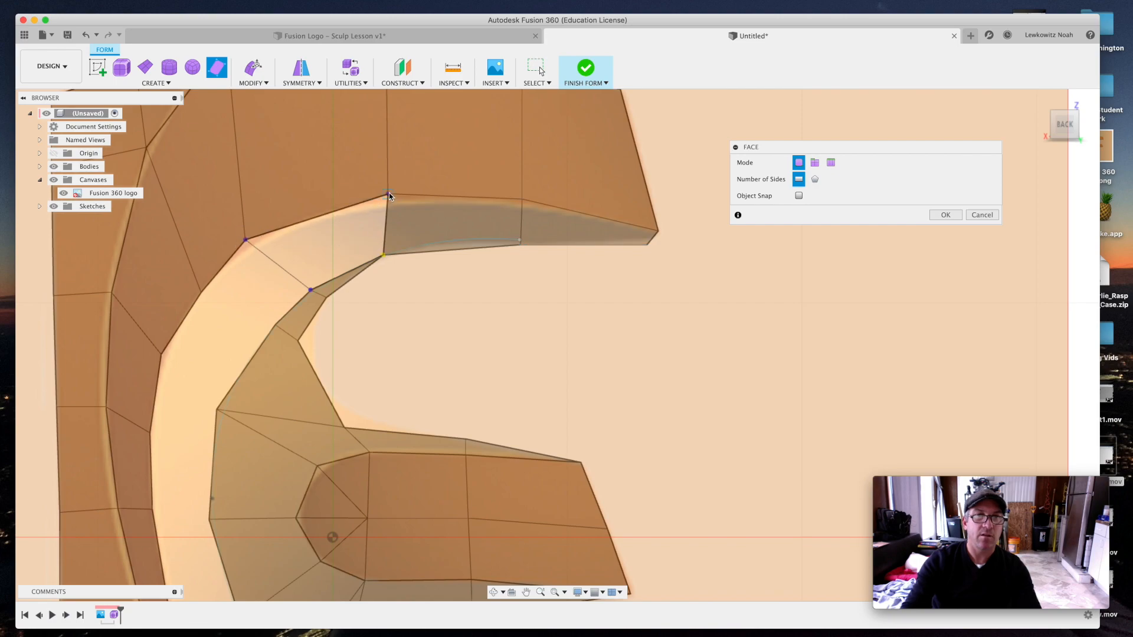
left_click(387, 194)
Step: Fill the upper bend with two more four-sided faces between the outer body's inner edge and the inner strip's spline edge
scroll(509, 212, "down", 2)
scroll(267, 273, "down", 1)
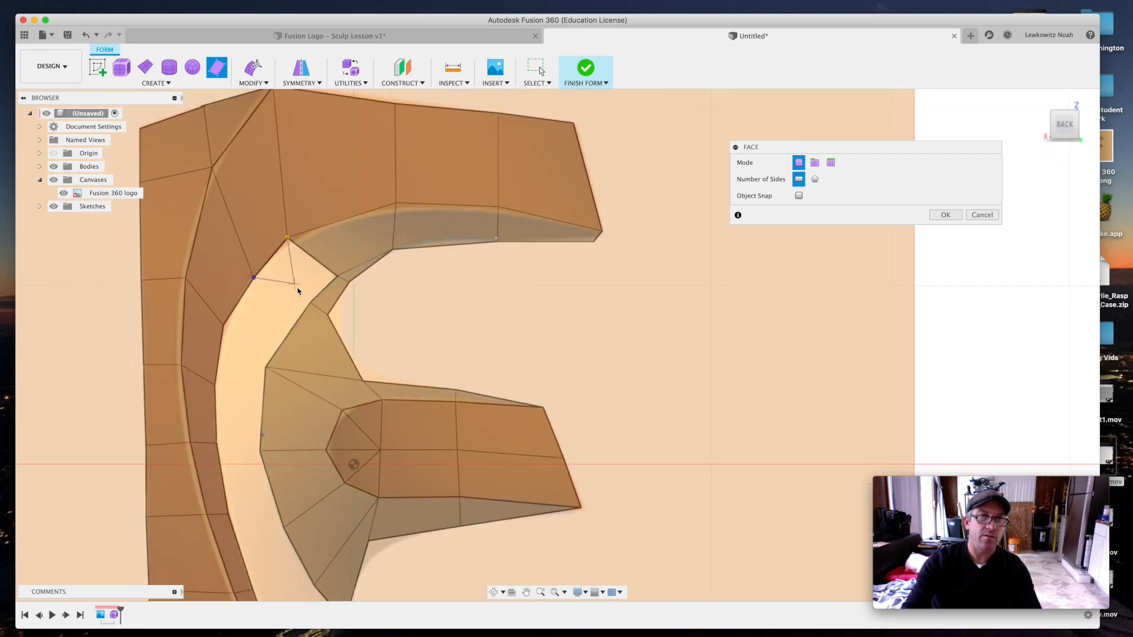
left_click(336, 278)
left_click(254, 278)
left_click(223, 325)
left_click(265, 367)
left_click(311, 303)
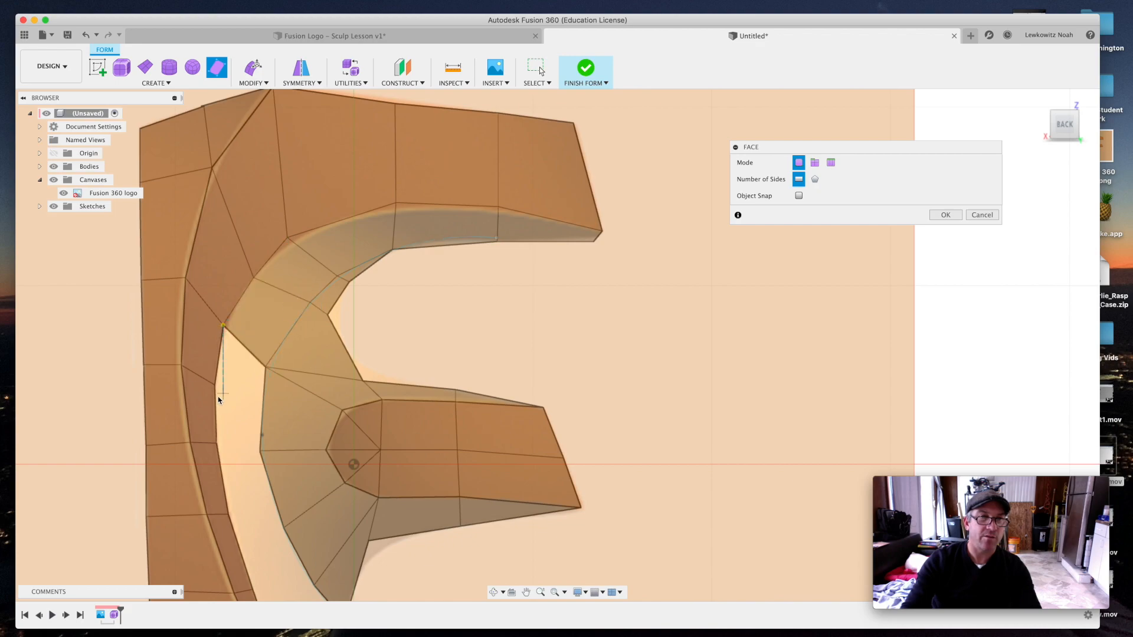
Step: Continue the connecting faces down the curve to the spline-side vertex level with the middle arm's rounded end
left_click(265, 367)
left_click(216, 442)
left_click(215, 385)
scroll(352, 322, "down", 5)
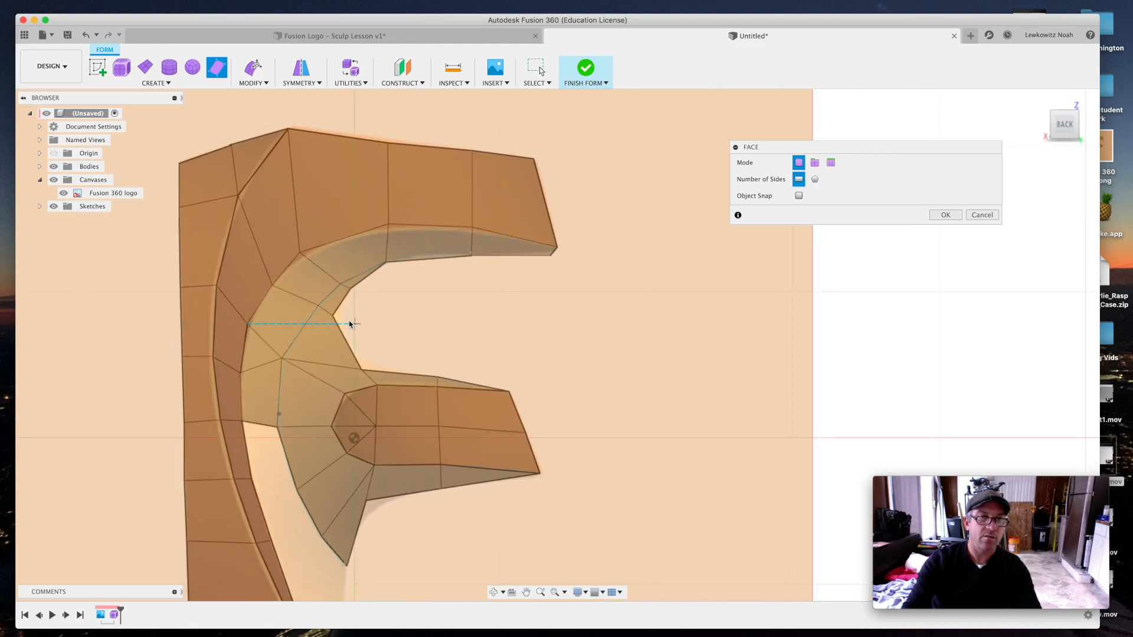
Step: Extend the connecting strip below the arm's centre with four-sided faces joining the stem's inner edge to the lower spline-side vertices
scroll(274, 498, "up", 5)
scroll(311, 460, "up", 2)
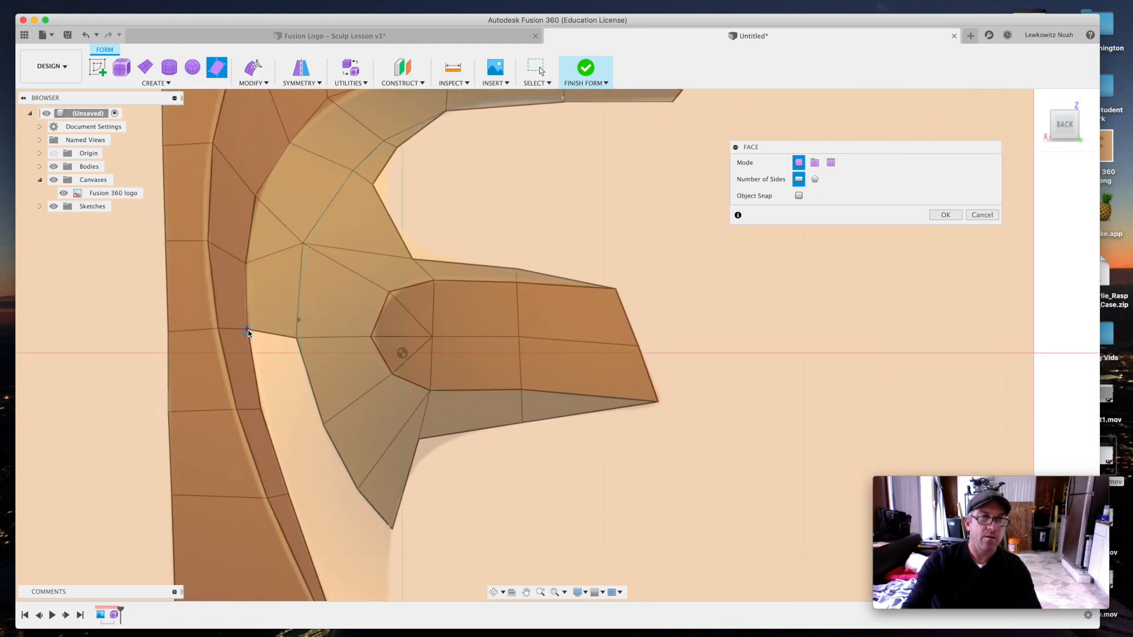
left_click(263, 412)
left_click(323, 424)
left_click(298, 337)
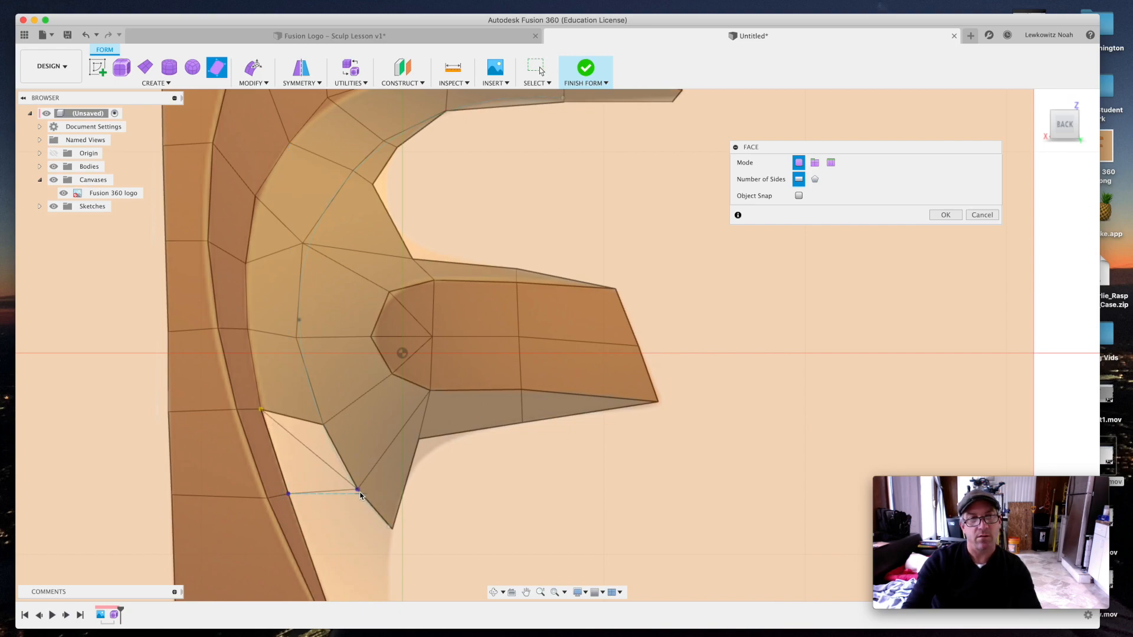
Step: Close the remaining gap down to the stem's bottom tip with faces from the inner area's lowest vertex, and complete the faces
scroll(320, 428, "down", 5)
scroll(332, 500, "up", 5)
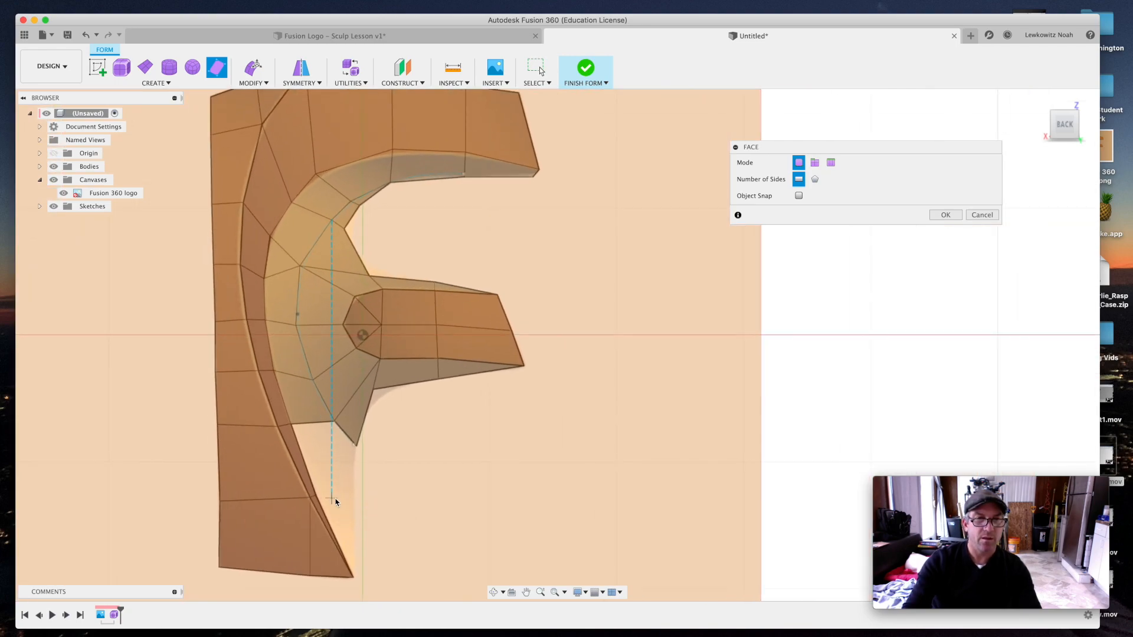
left_click(356, 446)
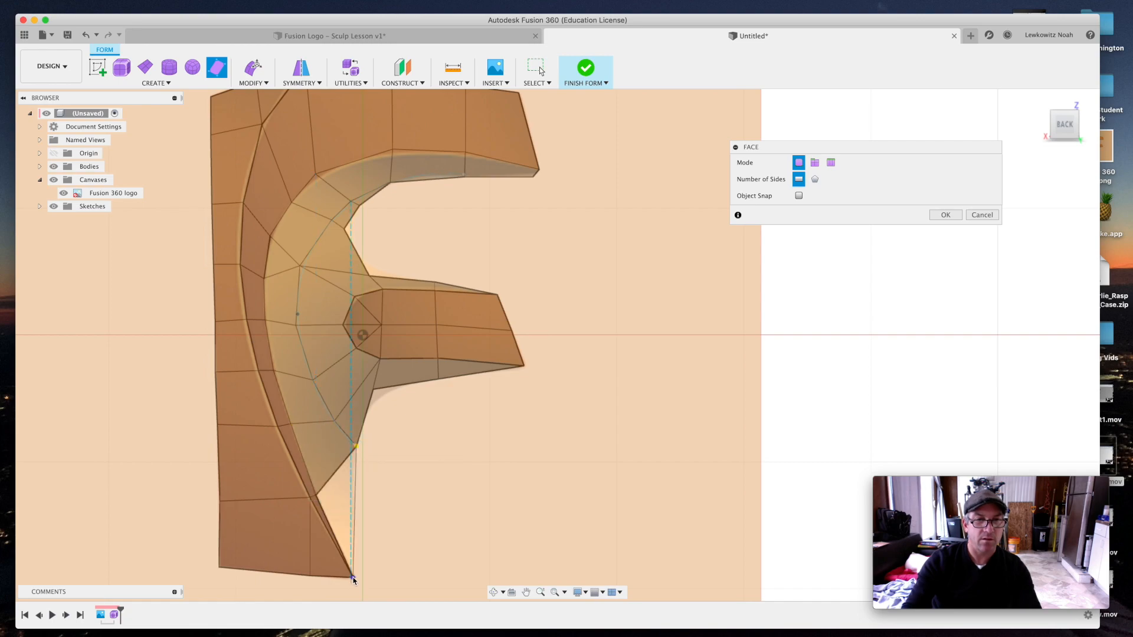
left_click(355, 448)
scroll(315, 404, "down", 2)
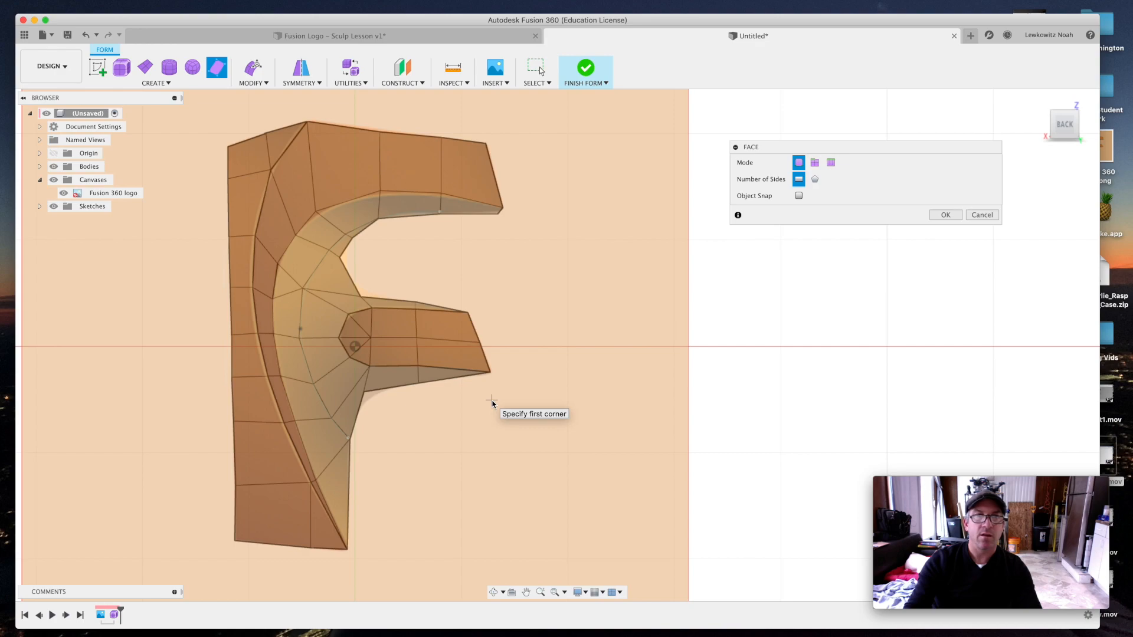
left_click(942, 216)
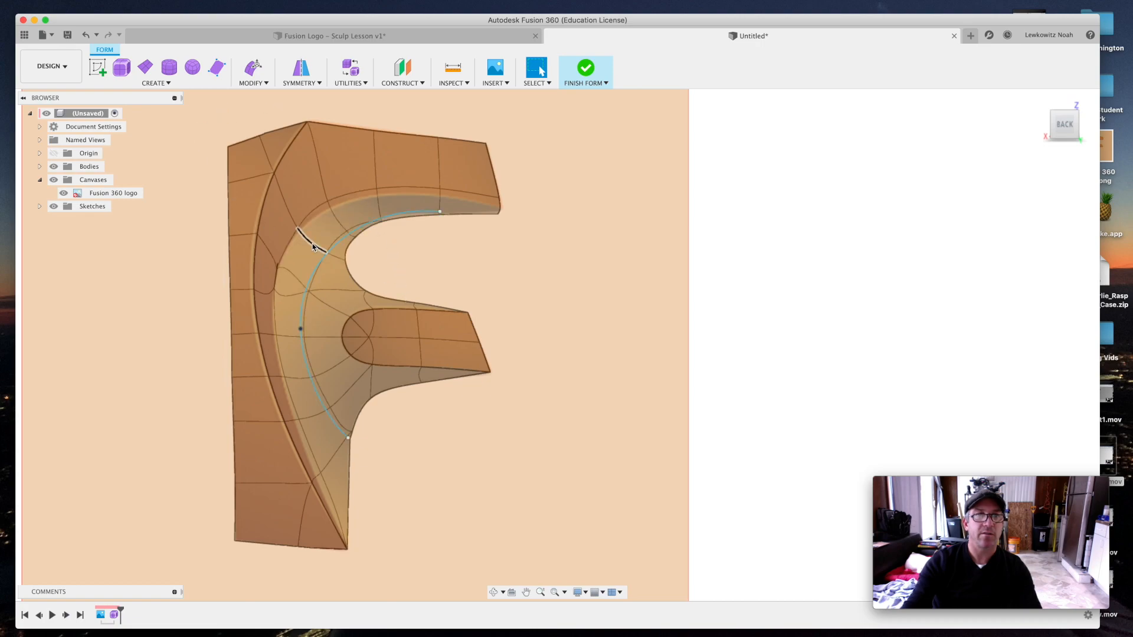
Step: Start a Crease and select the five edges along the upper arm's lower boundary, from its tip around the upper bend
left_click(264, 83)
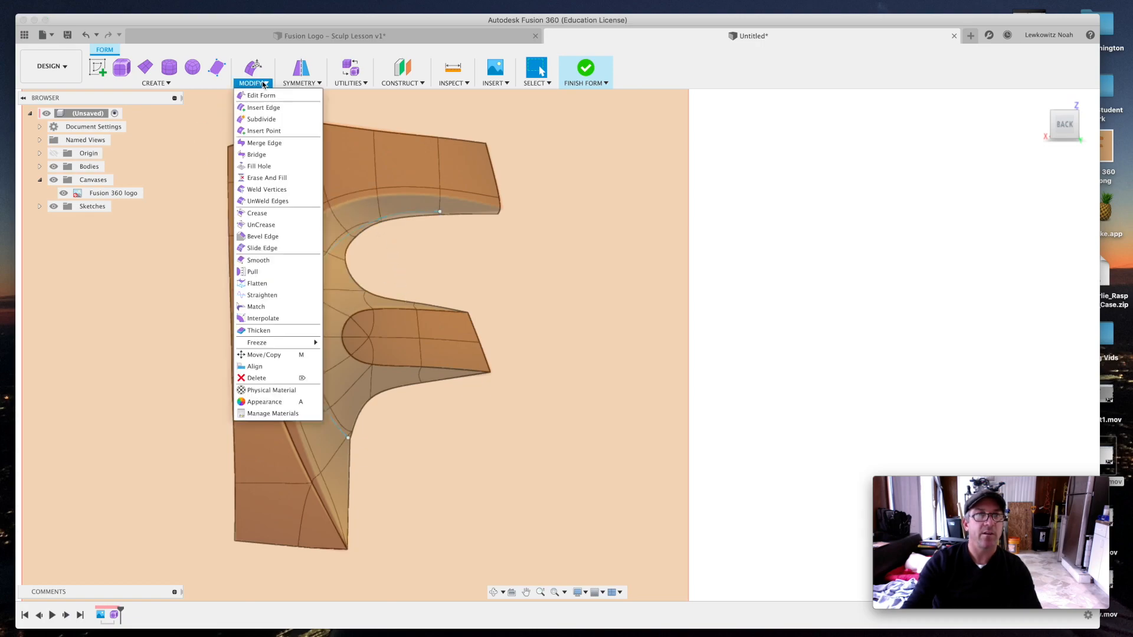
left_click(260, 213)
left_click(470, 195)
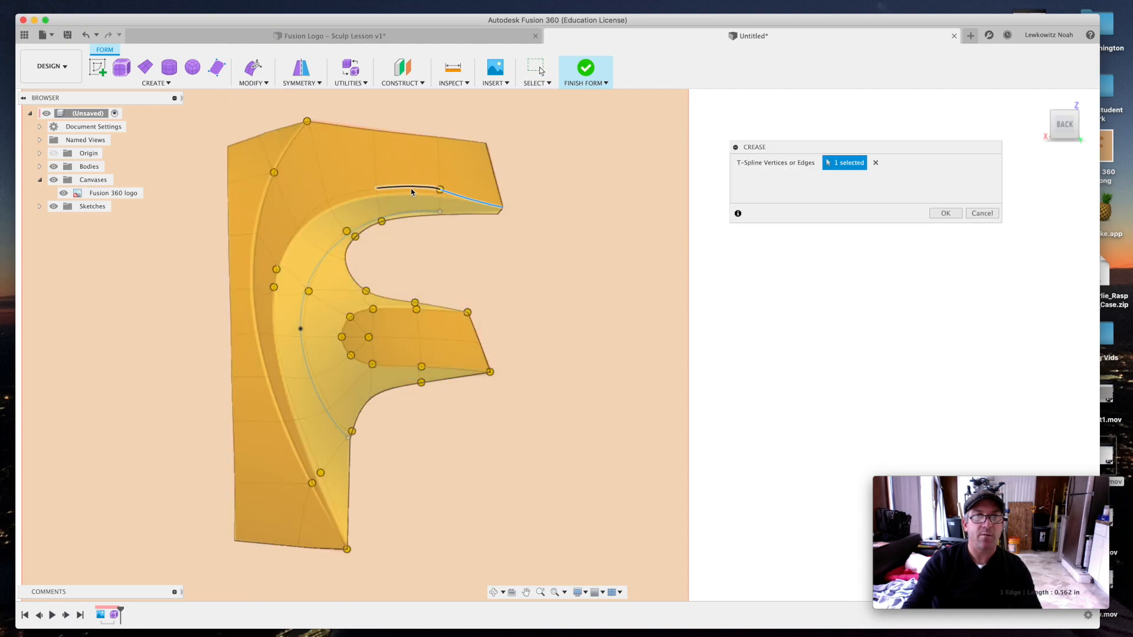
left_click(408, 189)
left_click(349, 193)
left_click(310, 214)
left_click(292, 245)
Step: Add the boundary edges from below the bend down to the stem's bottom tip to the selection and apply the crease
scroll(273, 278, "up", 3)
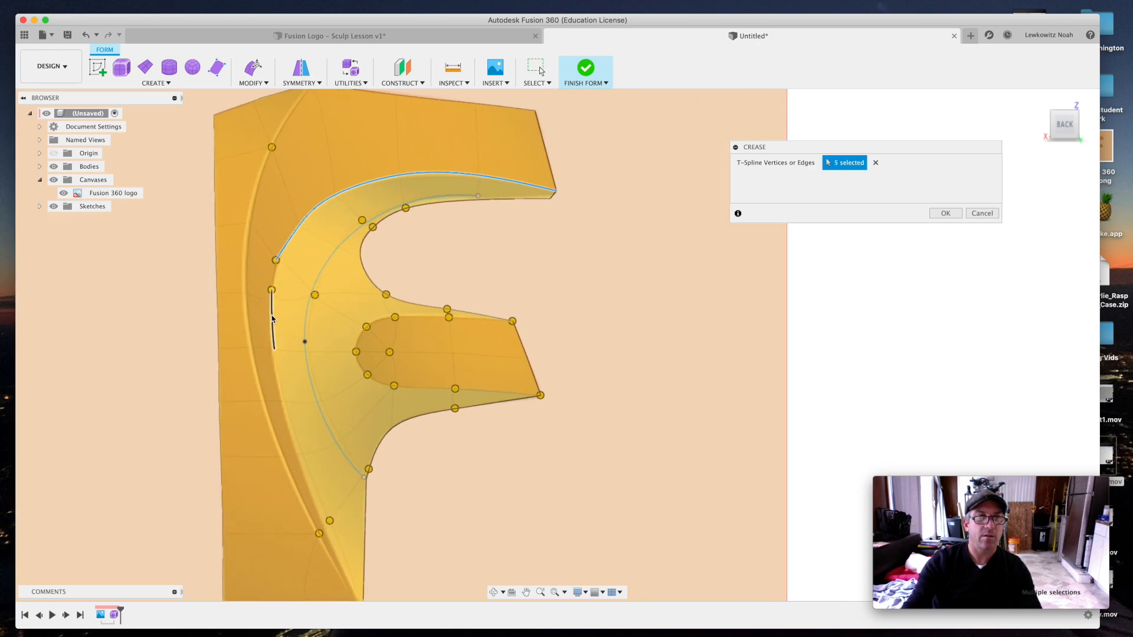
left_click(271, 325)
scroll(277, 285, "up", 5)
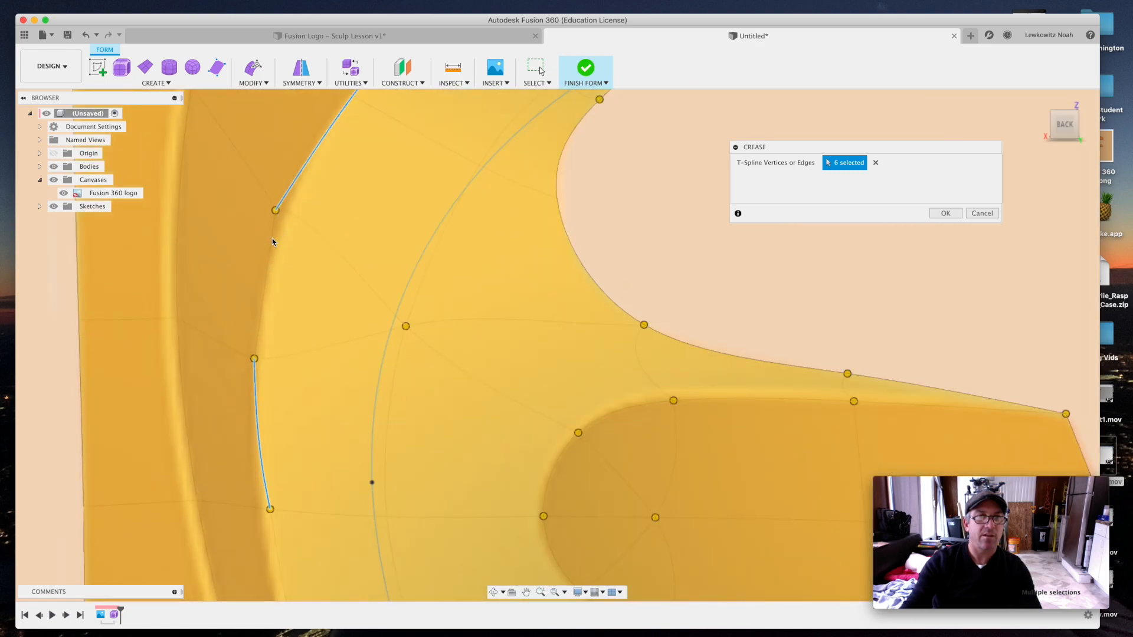
scroll(275, 236, "down", 4)
left_click(279, 418)
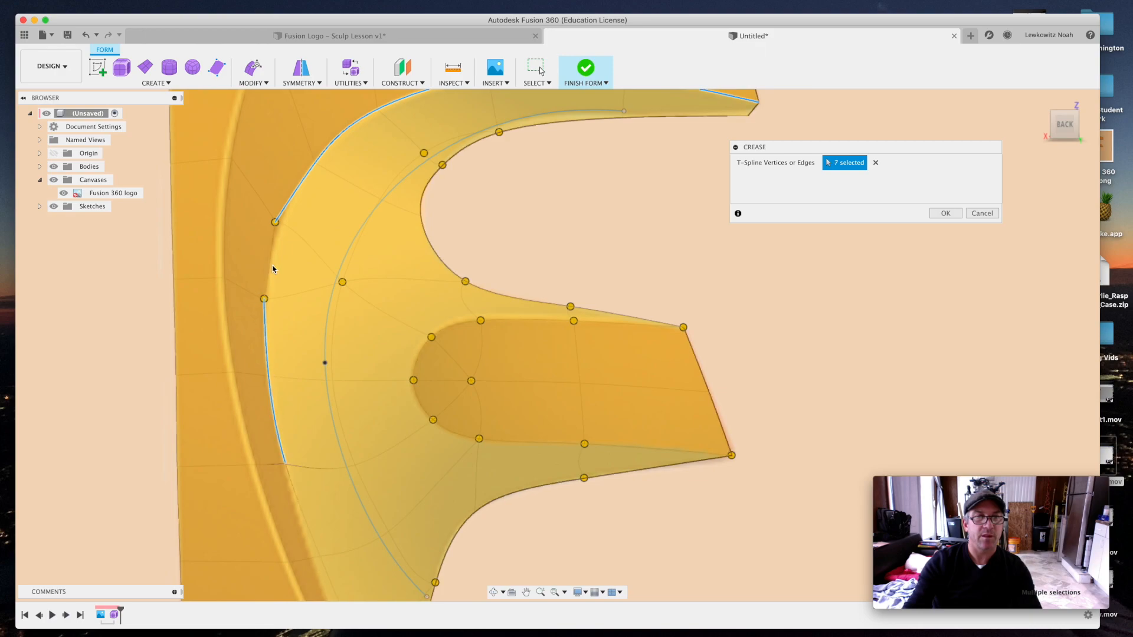
scroll(280, 418, "down", 1)
scroll(295, 332, "down", 2)
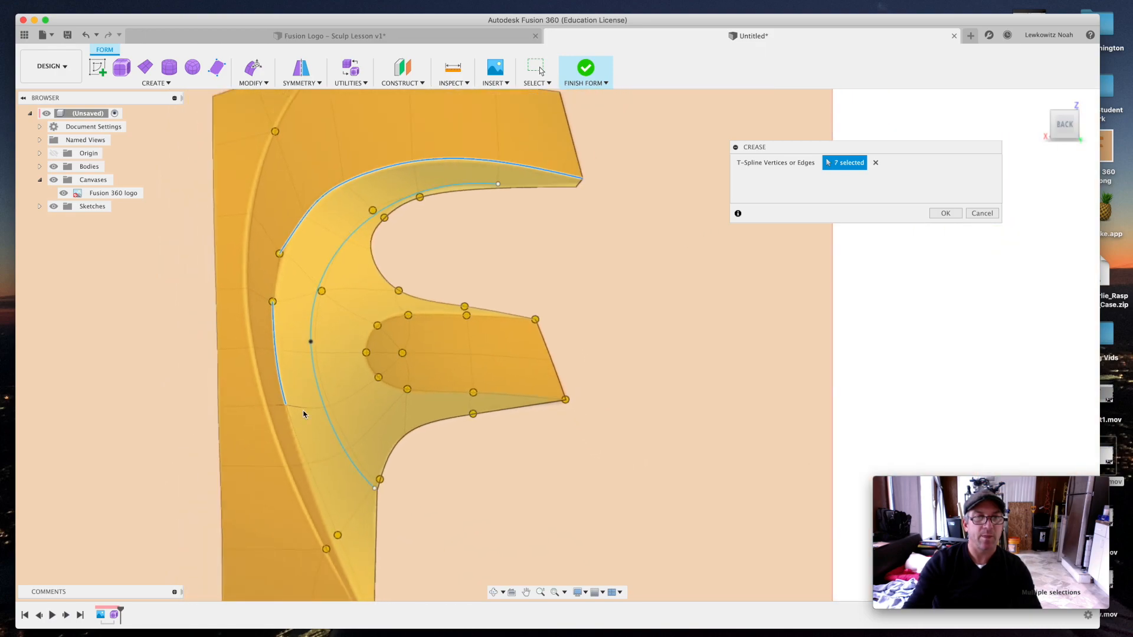
left_click(302, 456)
left_click(318, 489)
scroll(271, 347, "down", 3)
left_click(344, 554)
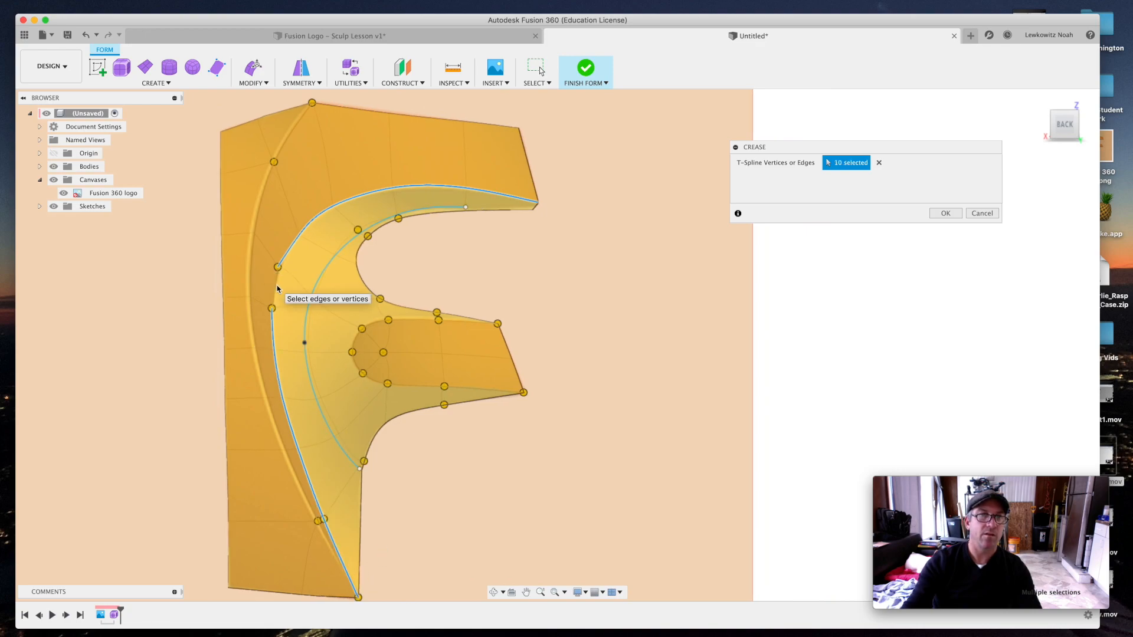
left_click(946, 214)
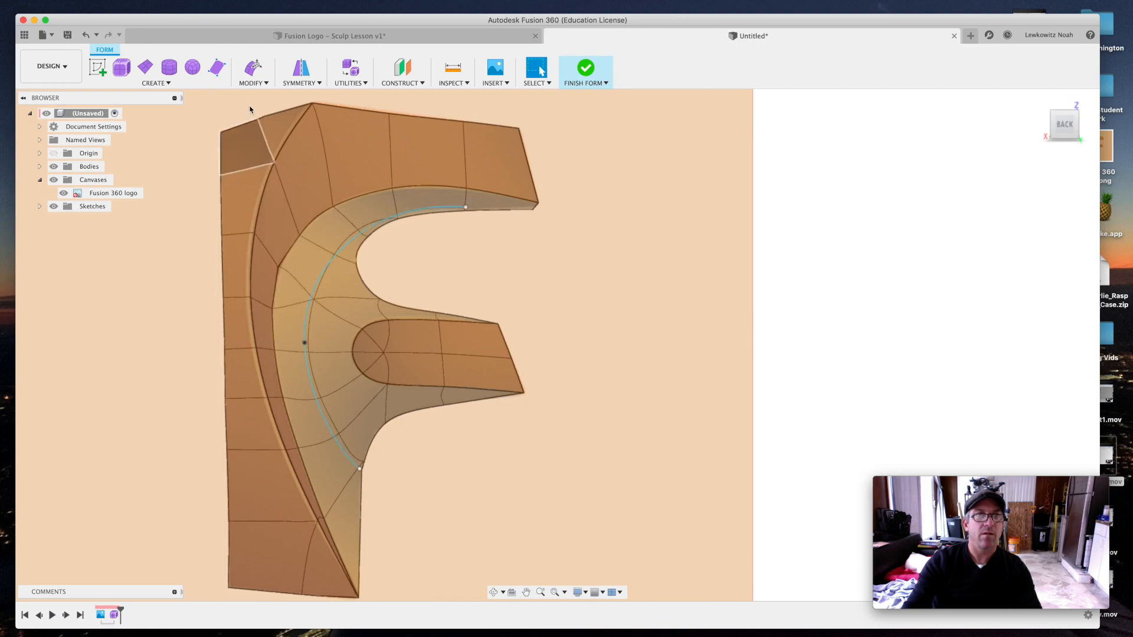
left_click(252, 83)
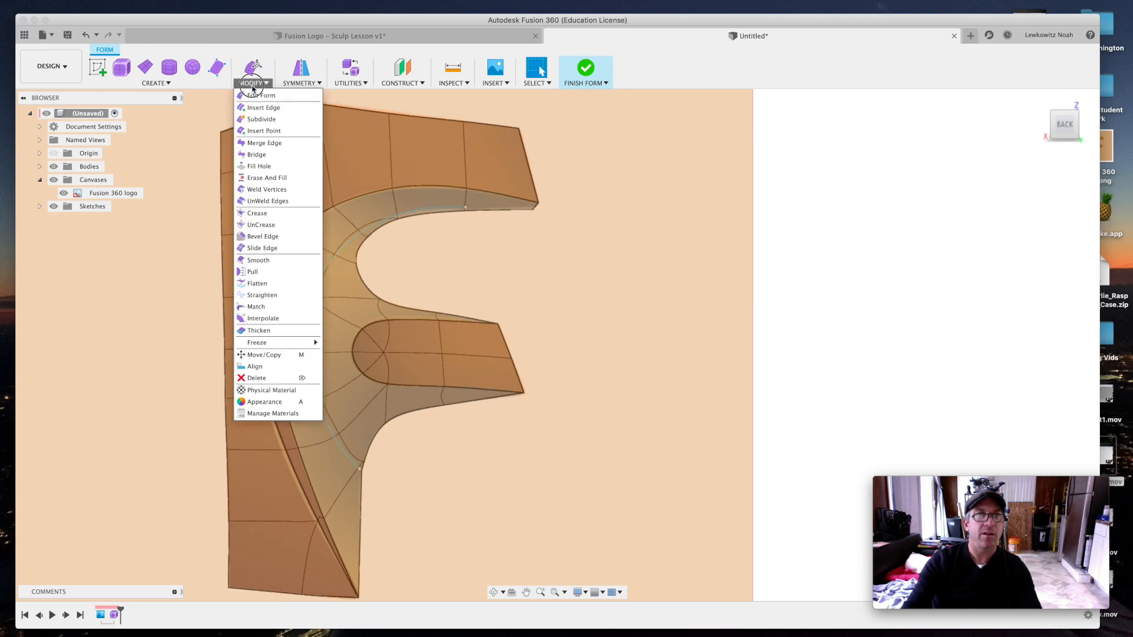
left_click(276, 214)
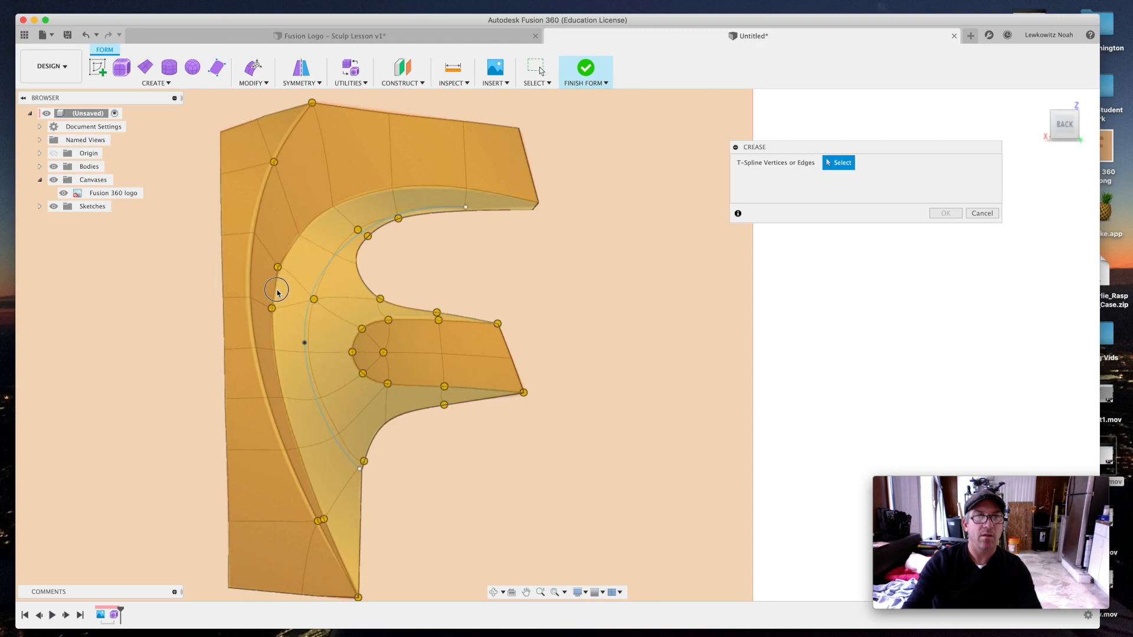
left_click(982, 213)
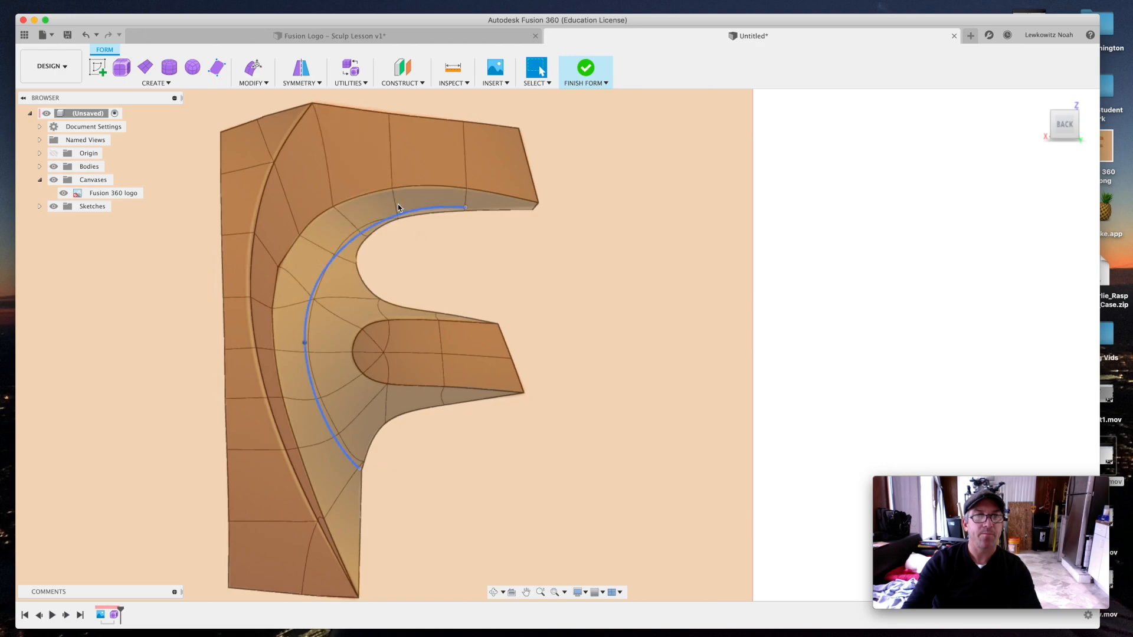
Step: Crease the edges along the inner spline curve, from under the upper arm down to the stem's inner edge
left_click(266, 85)
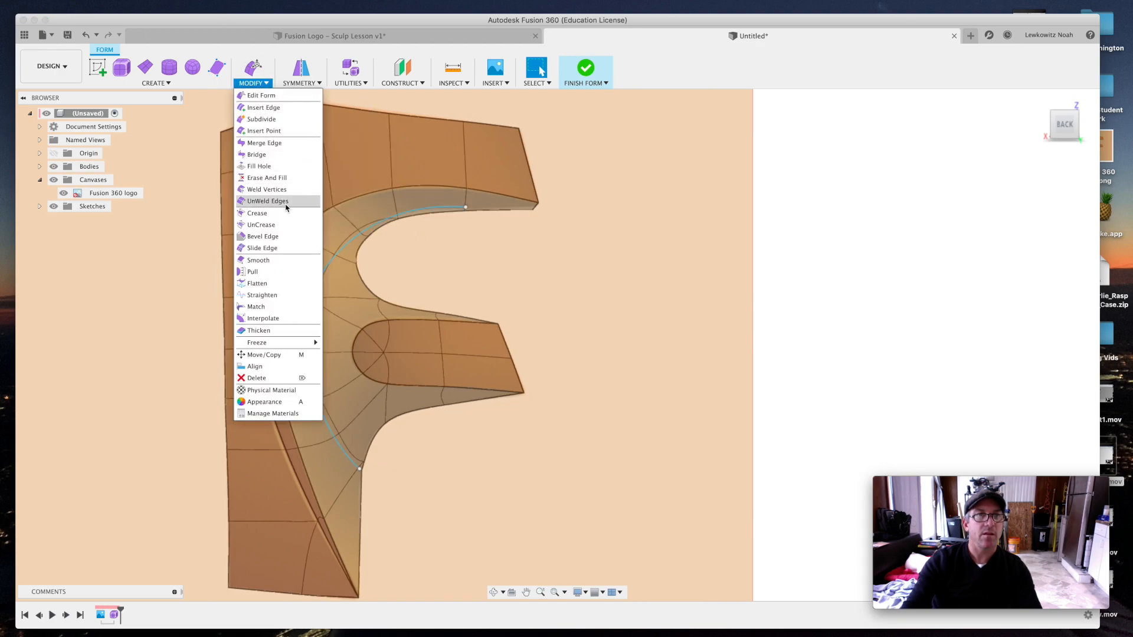
left_click(268, 213)
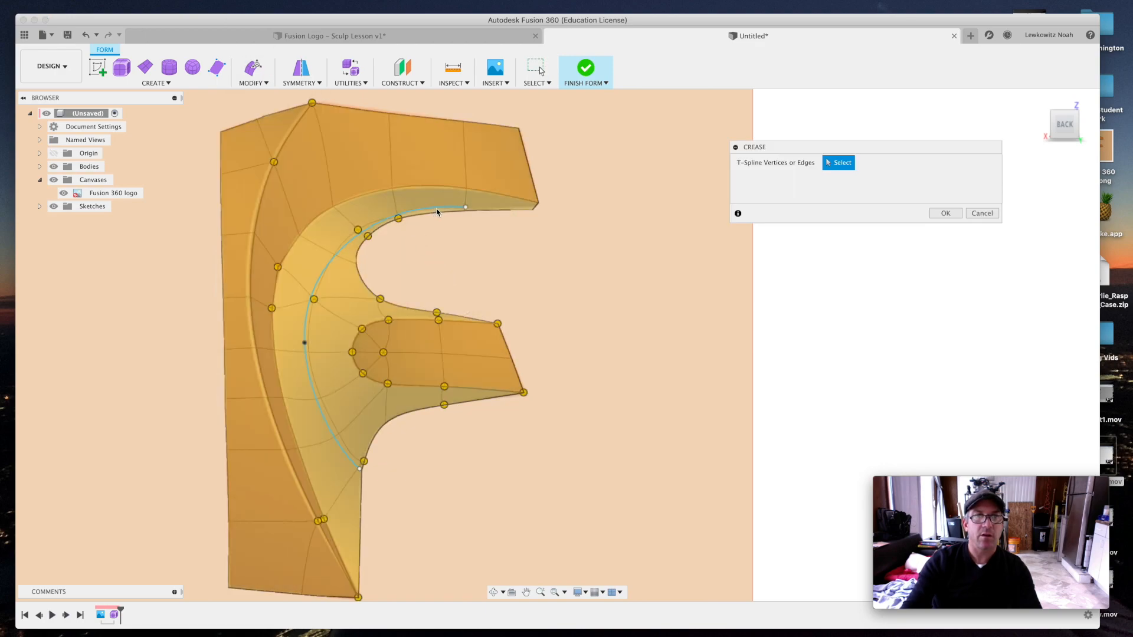
left_click(345, 243)
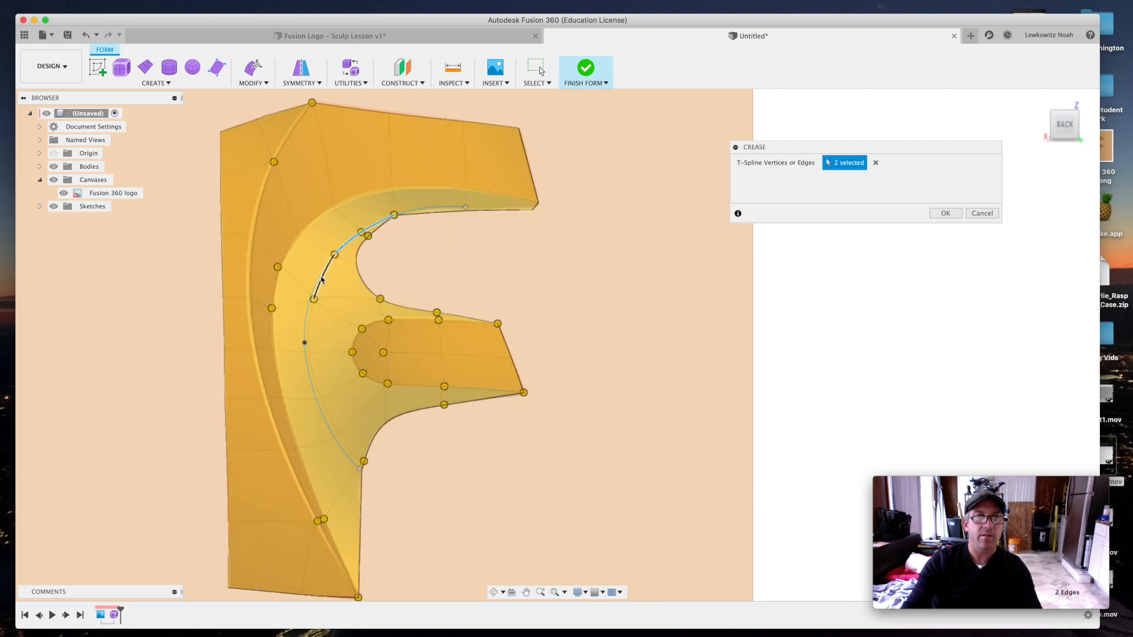
left_click(317, 382)
left_click(331, 434)
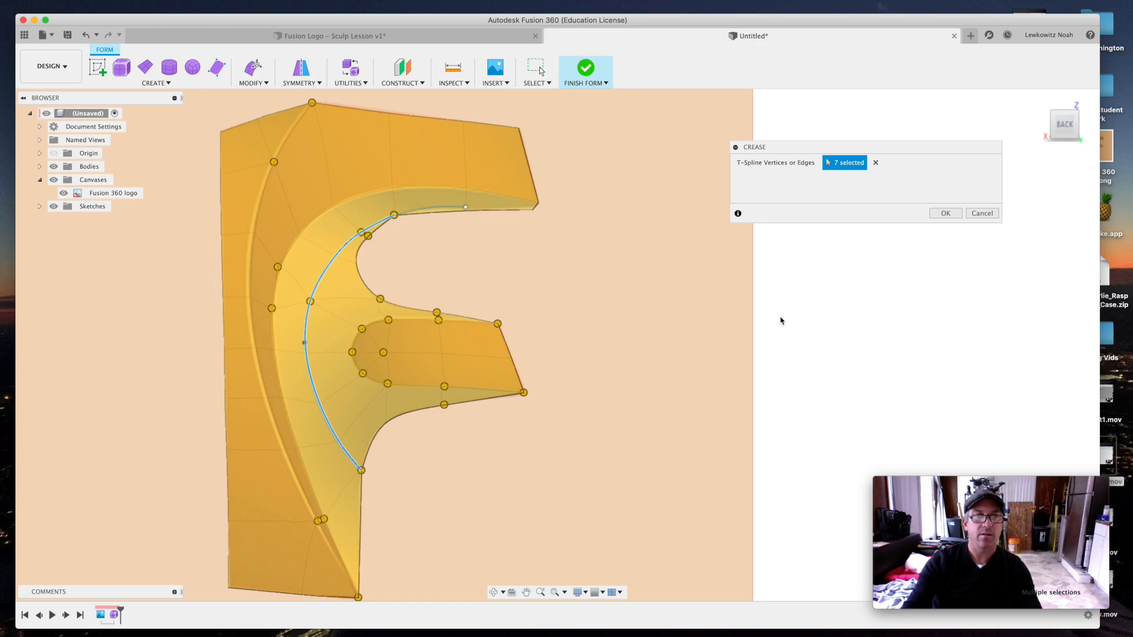
left_click(945, 213)
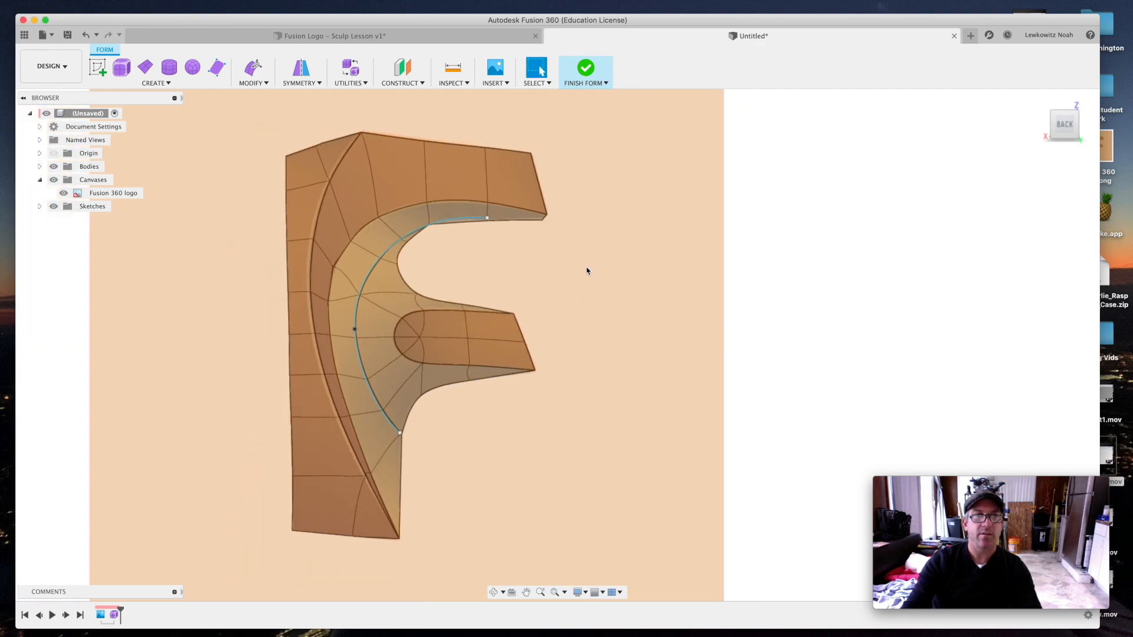
scroll(589, 274, "down", 3)
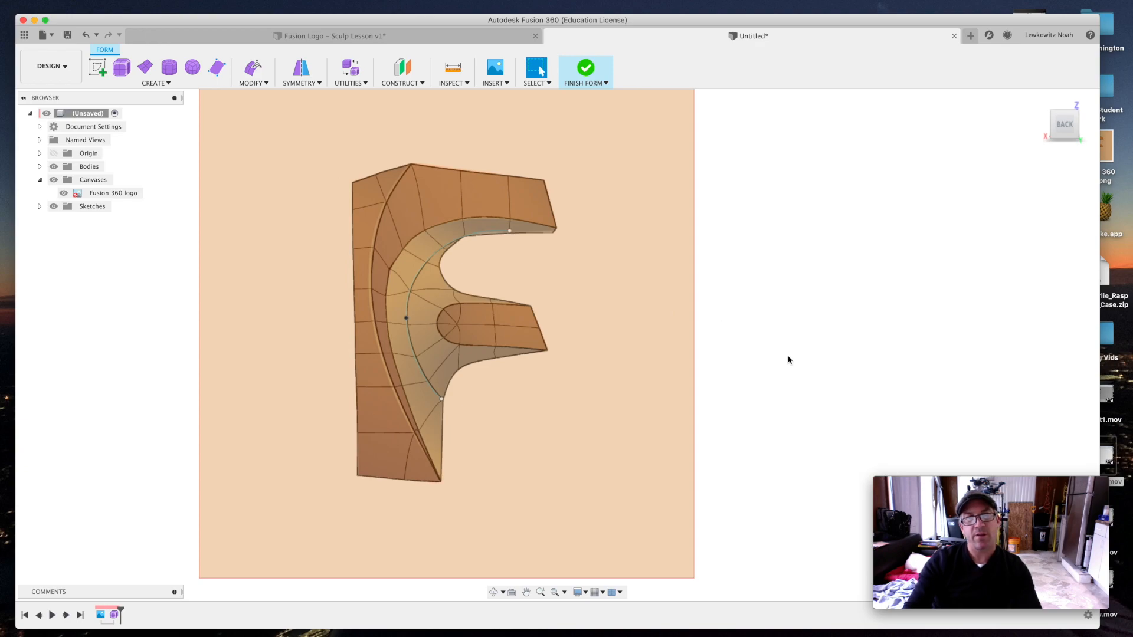
scroll(748, 378, "up", 1)
scroll(748, 377, "down", 1)
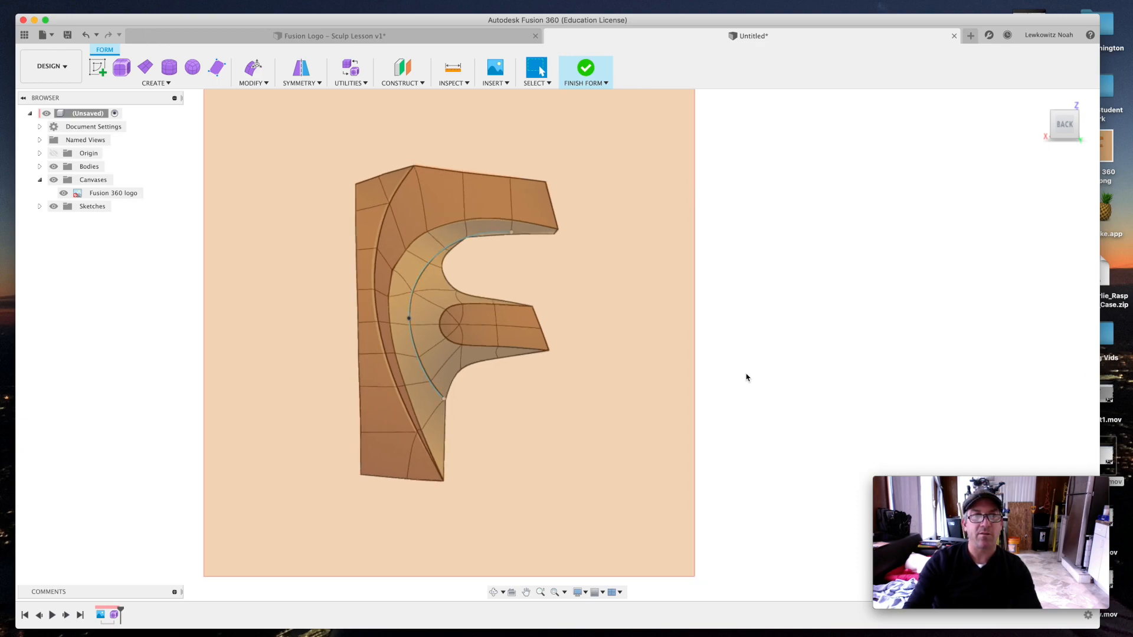
scroll(511, 306, "down", 1)
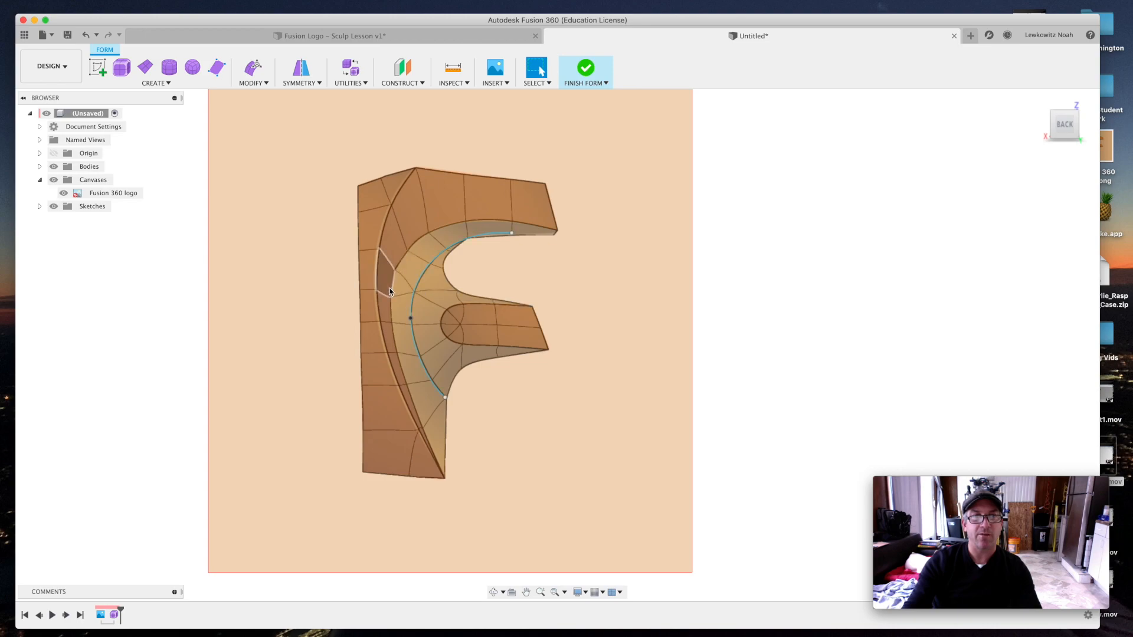
double_click(426, 265)
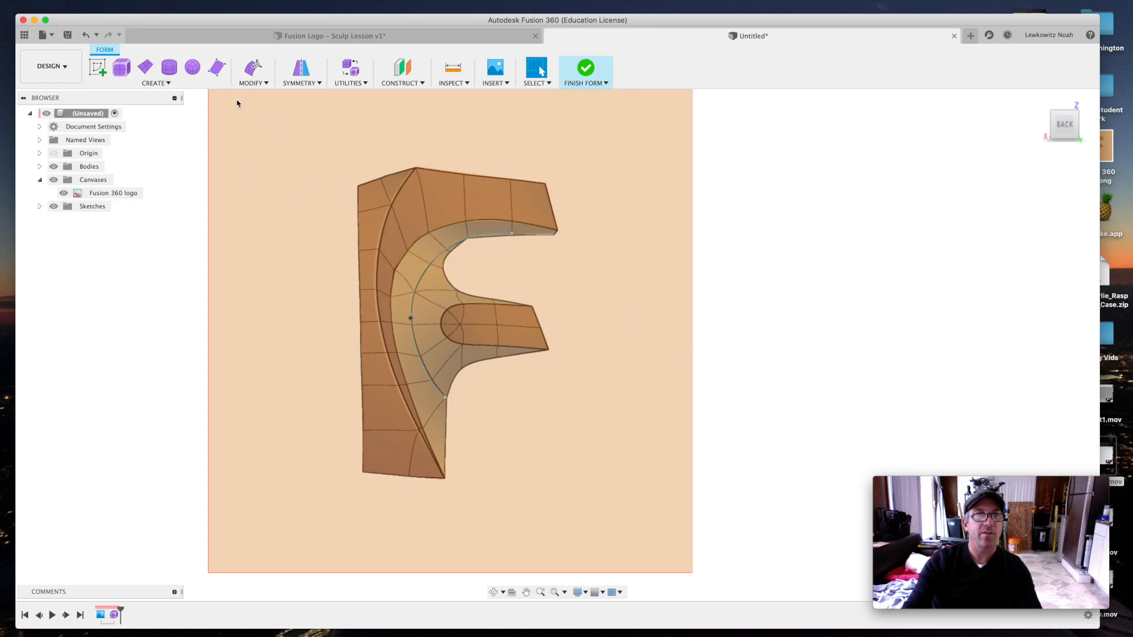
left_click(253, 83)
left_click(281, 214)
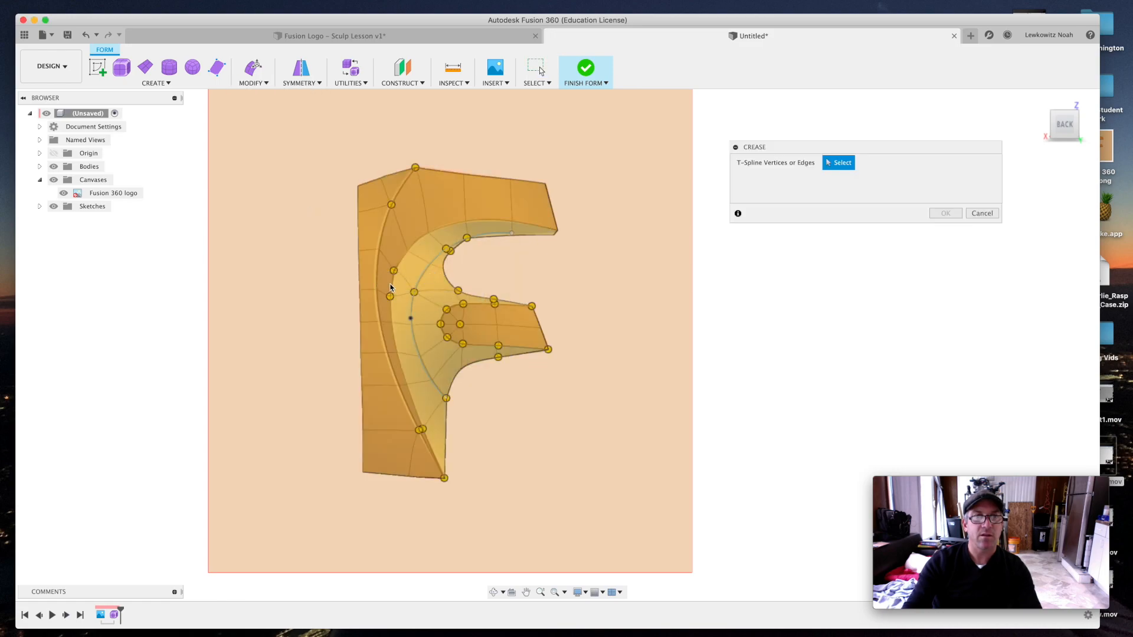
scroll(390, 291, "up", 6)
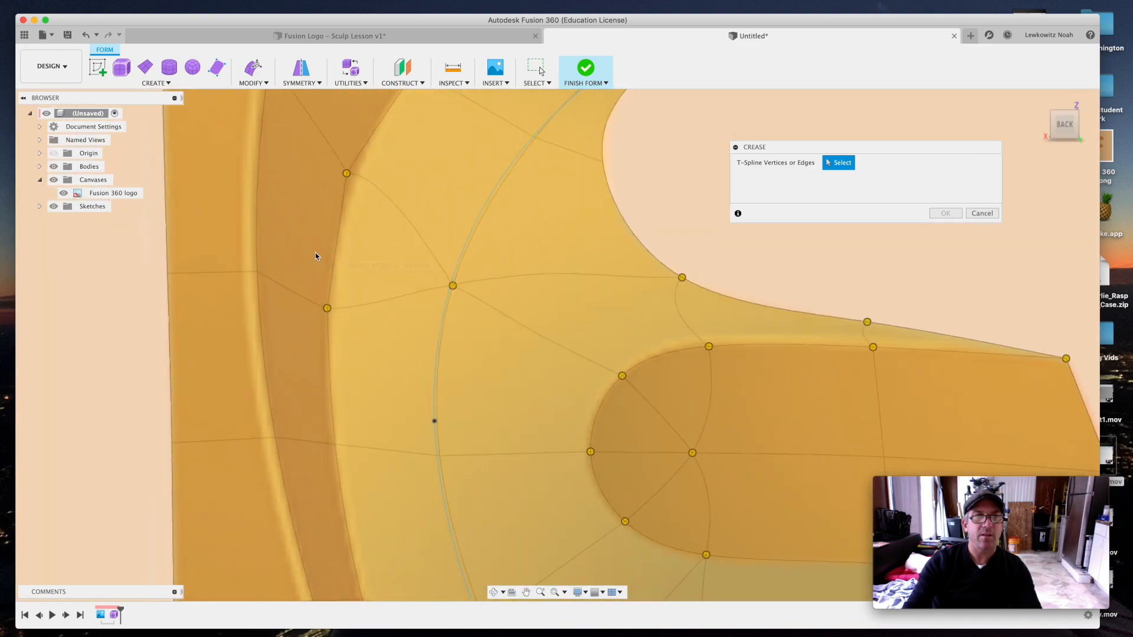
scroll(316, 252, "down", 6)
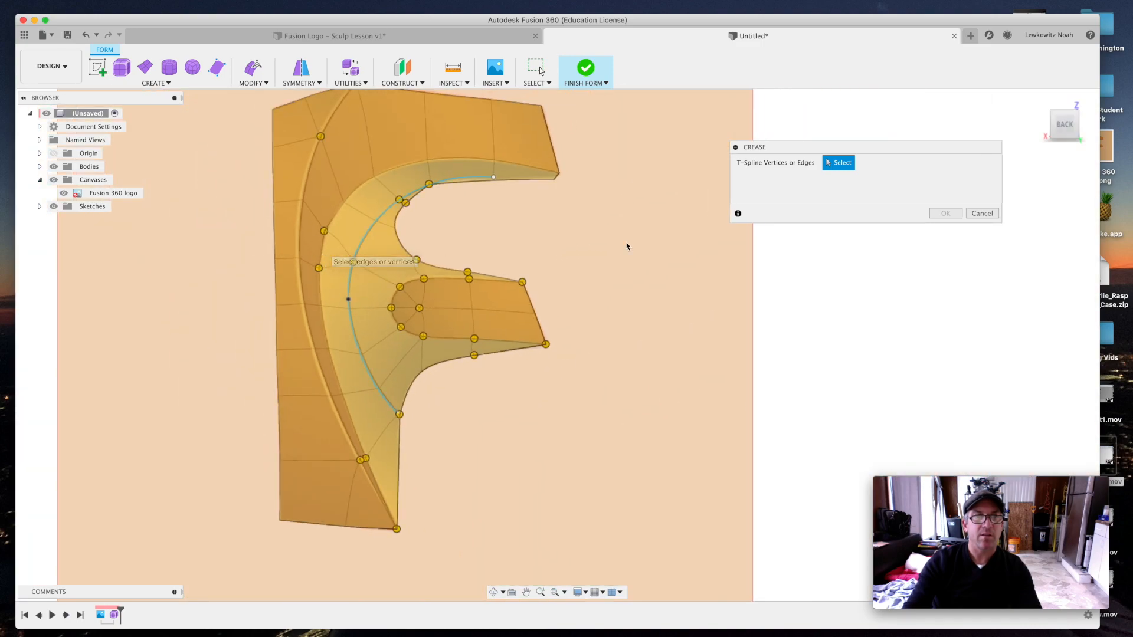
left_click(982, 214)
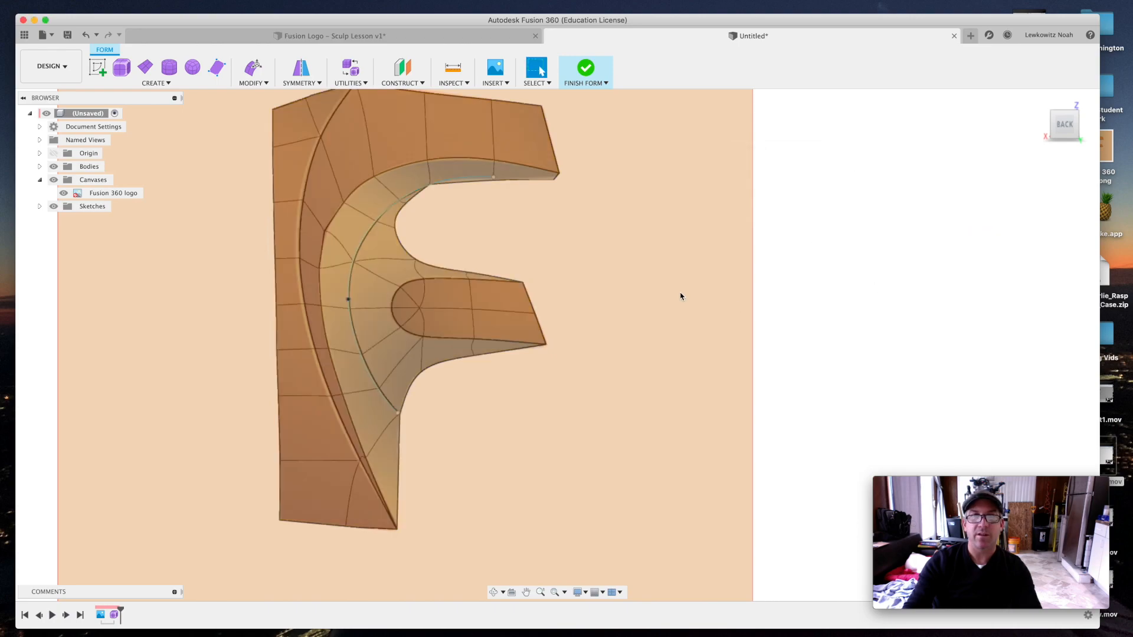
Step: Hide the Fusion 360 logo canvas and the sketches so that only the T-Spline body is displayed
scroll(668, 301, "down", 4)
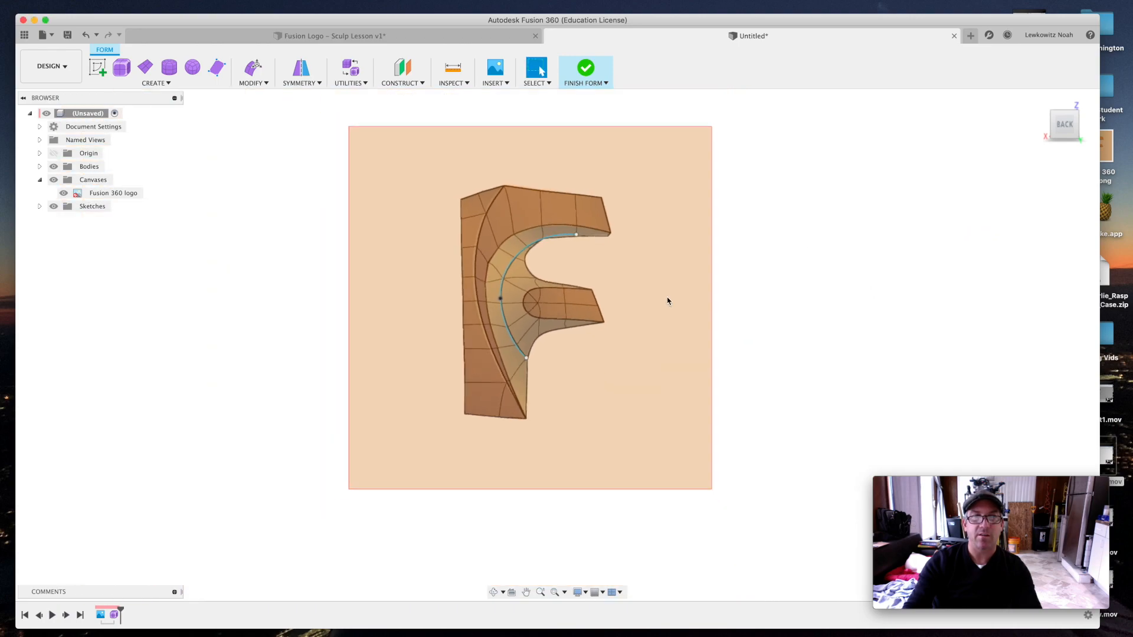
left_click(74, 193)
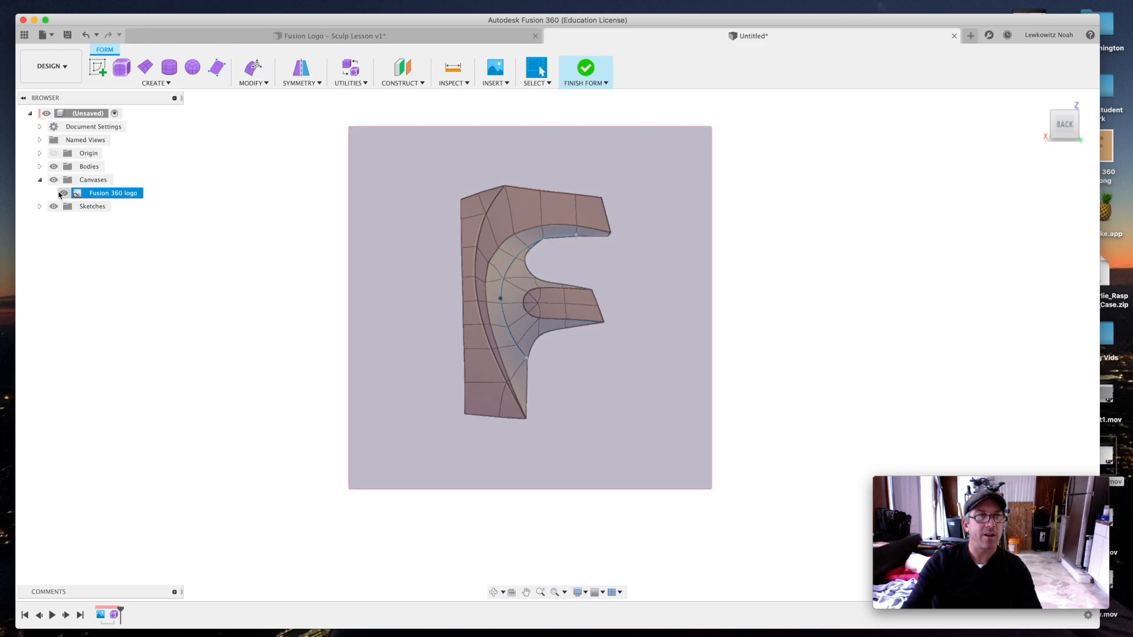
left_click(62, 193)
scroll(584, 273, "up", 3)
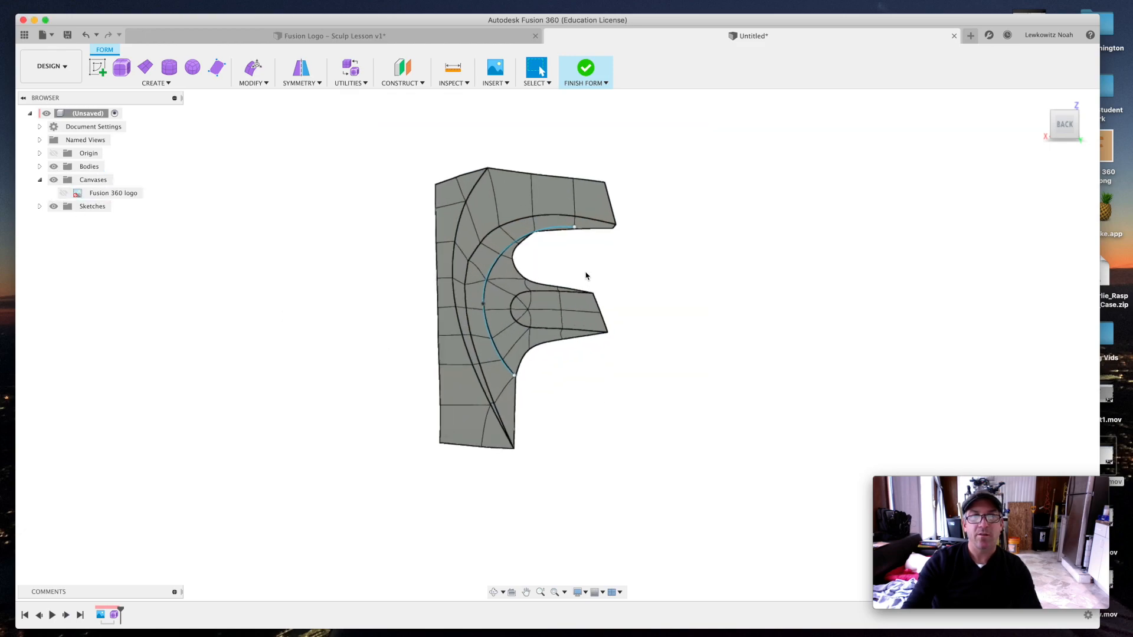
left_click(53, 206)
scroll(327, 367, "up", 1)
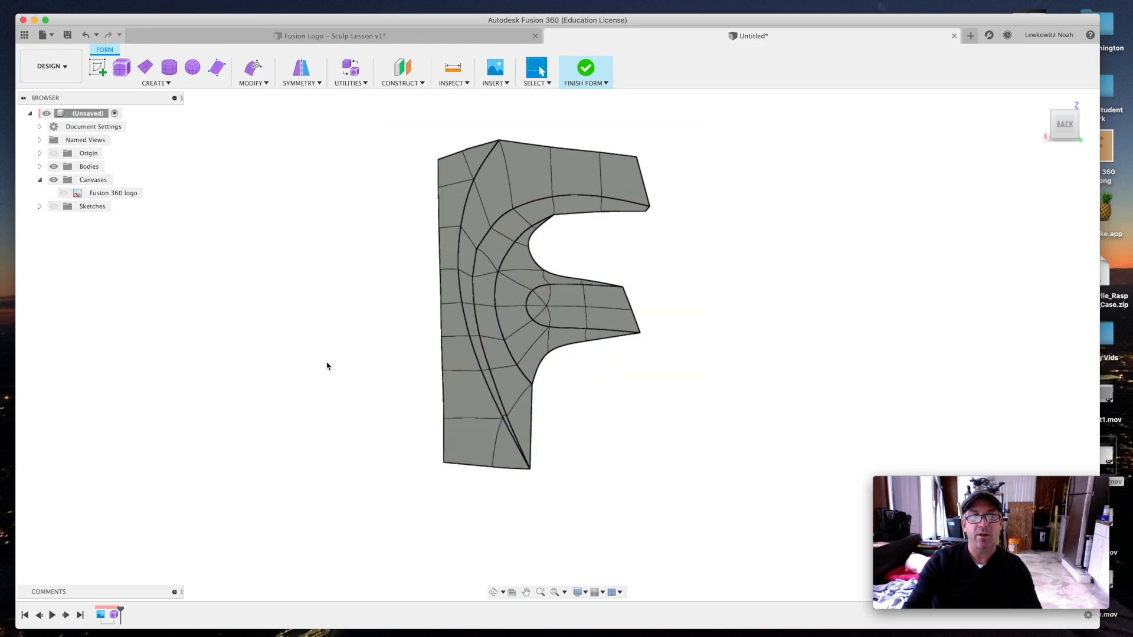
scroll(331, 367, "down", 4)
Step: Start Edit Form from a tilted view and select the six upper arm faces, from the tip around the bend
left_click(494, 592)
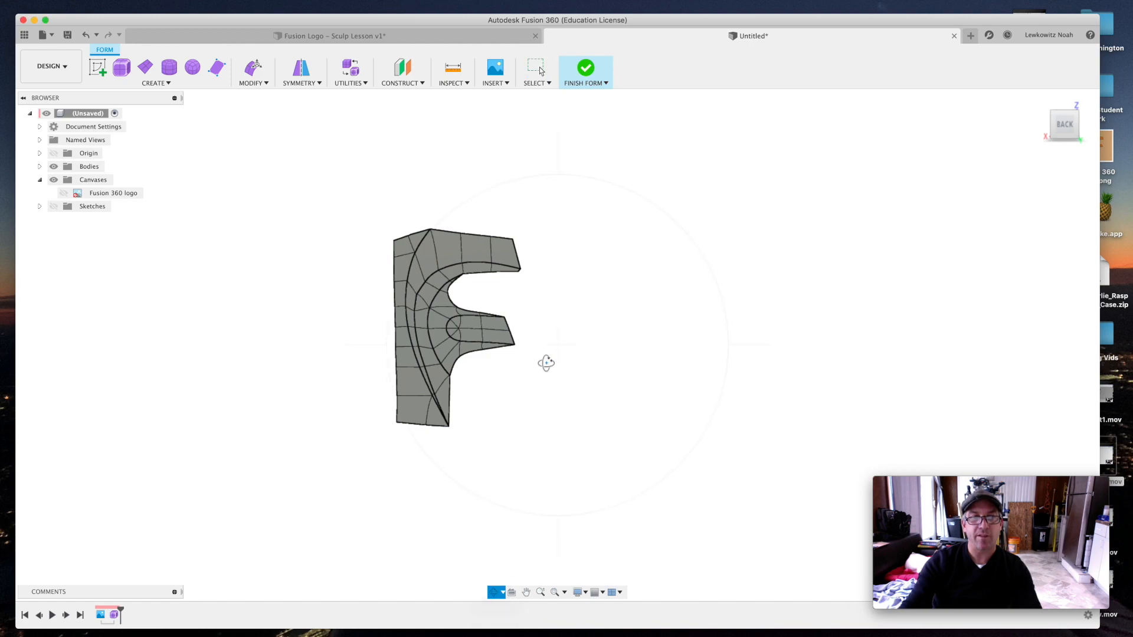
left_click_drag(544, 331, 477, 484)
scroll(484, 172, "up", 1)
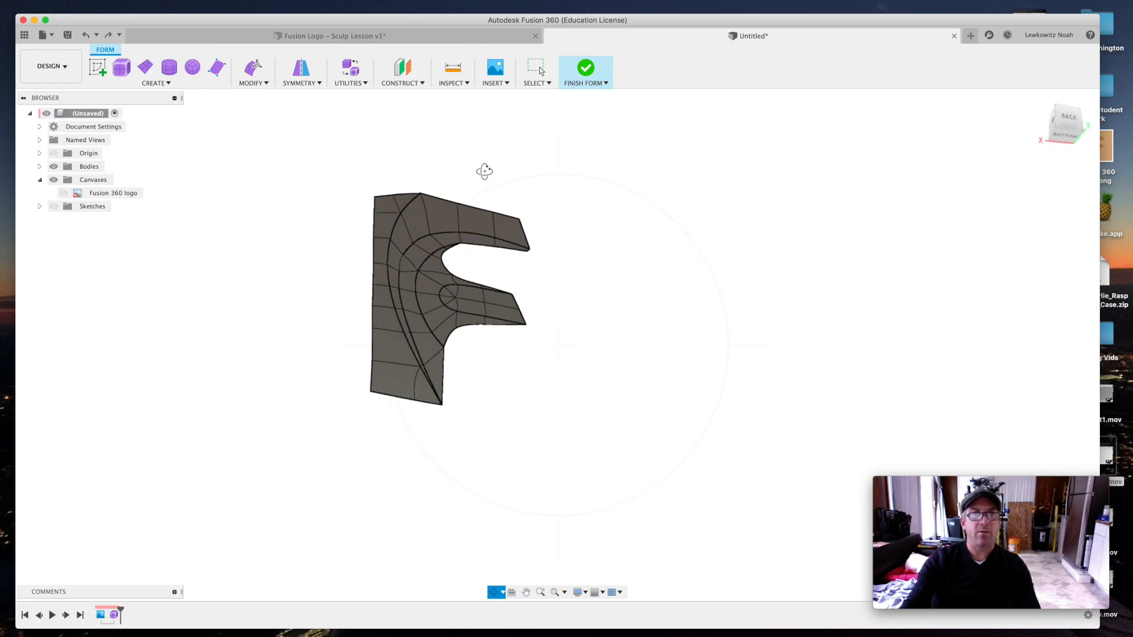
left_click(252, 83)
left_click(260, 96)
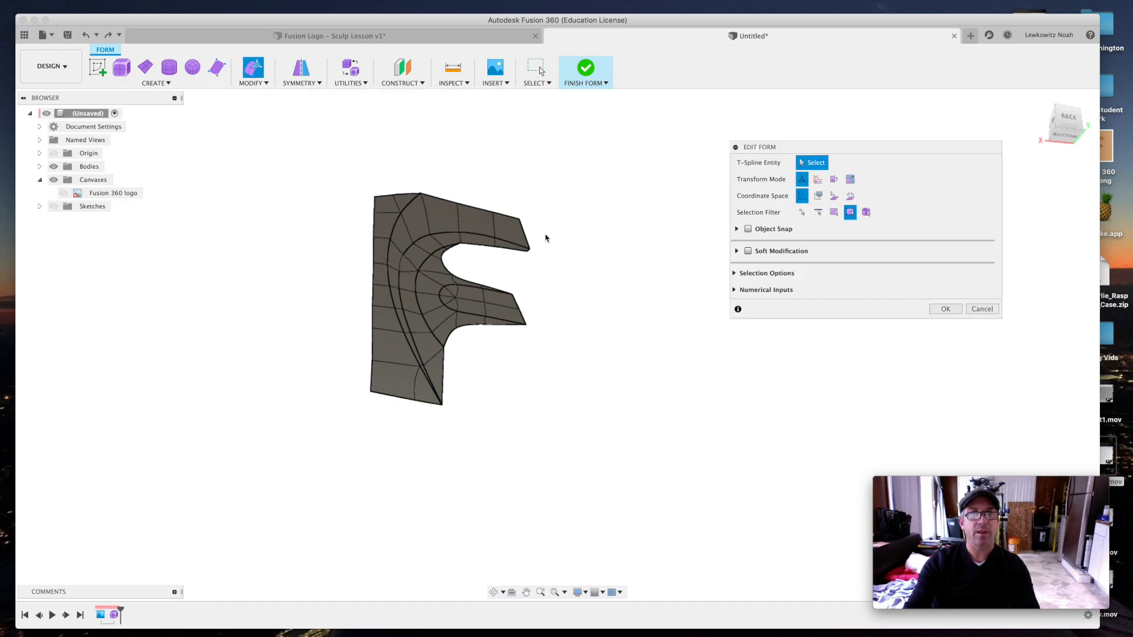
scroll(509, 233, "up", 2)
left_click(509, 232)
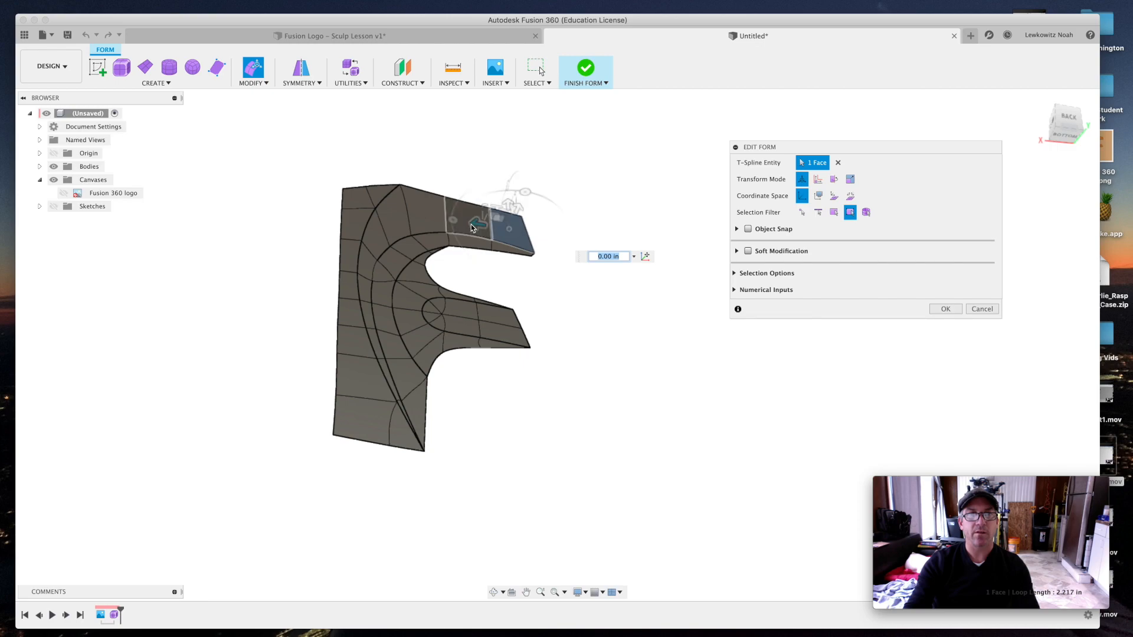
left_click(466, 223, "shift")
left_click(432, 218, "shift")
left_click(396, 223, "shift")
left_click(373, 241, "shift")
left_click(366, 261, "shift")
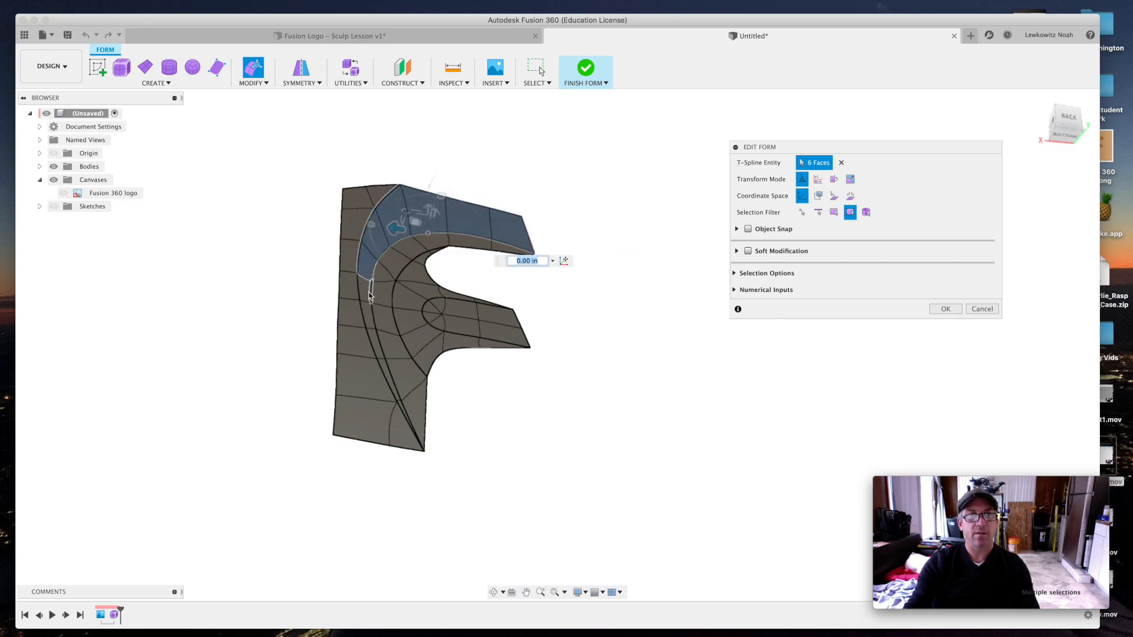
Step: Add the five narrow faces running from below the bend down to the stem's bottom tip to the Edit Form selection
left_click(366, 292, "shift")
left_click(366, 322, "shift")
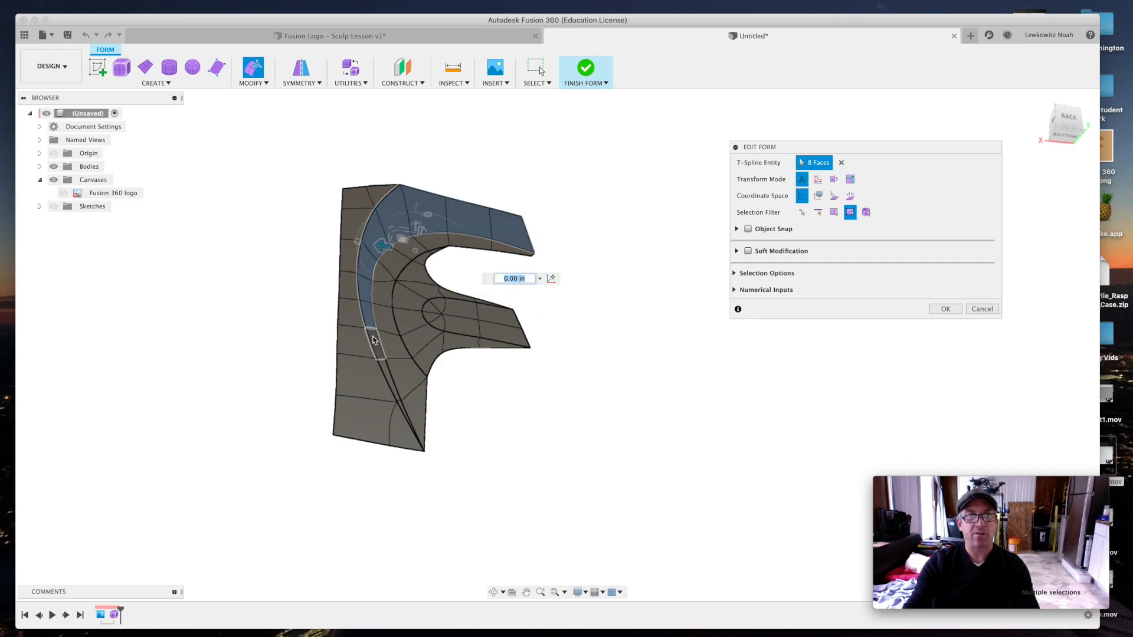
left_click(373, 341, "shift")
scroll(381, 360, "up", 2)
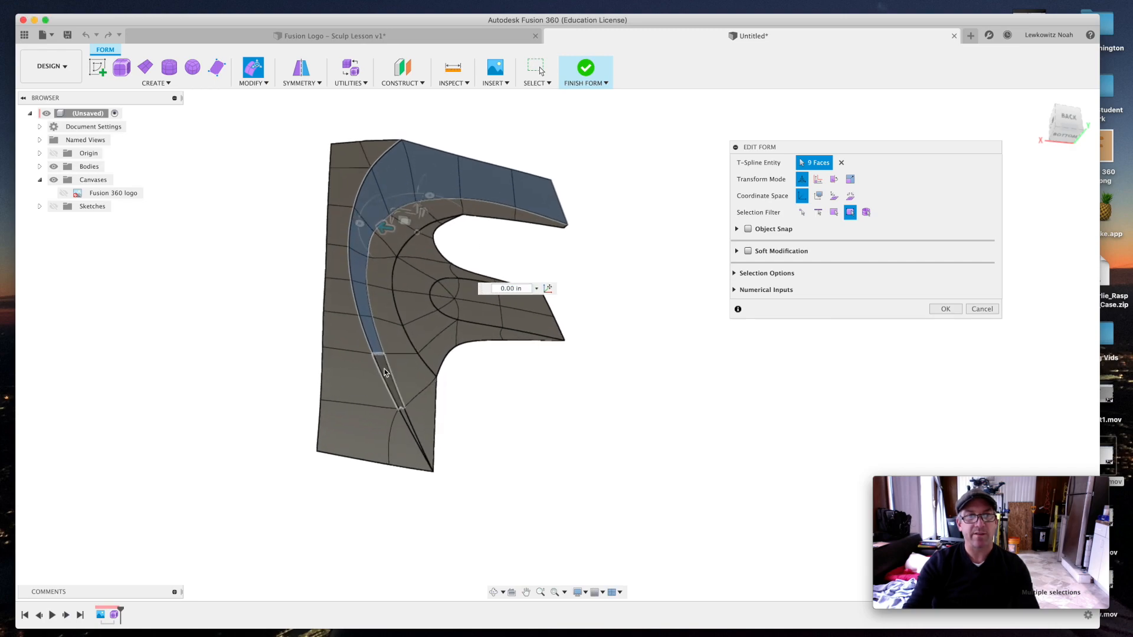
left_click(386, 372, "shift")
scroll(414, 423, "up", 4)
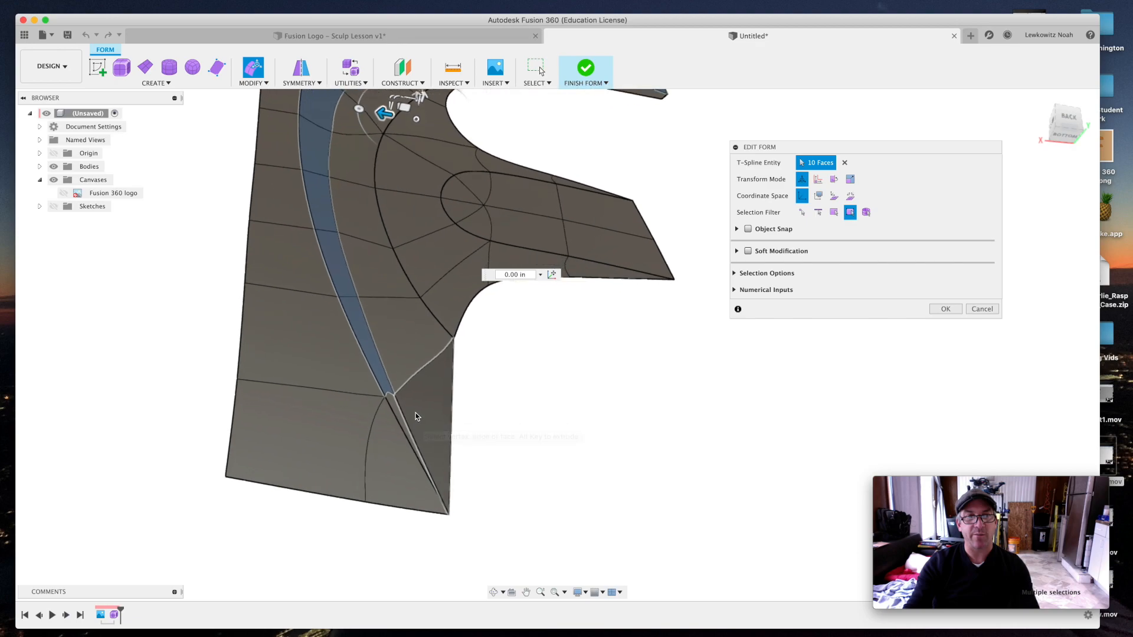
scroll(384, 403, "down", 2)
left_click(378, 410, "shift")
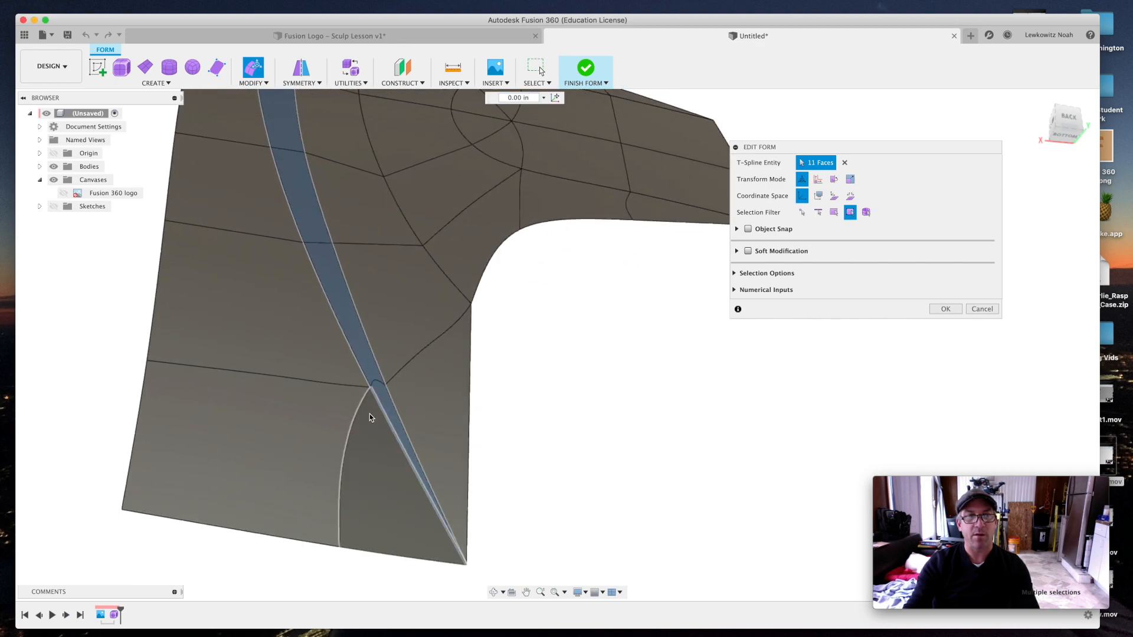
scroll(371, 413, "down", 3)
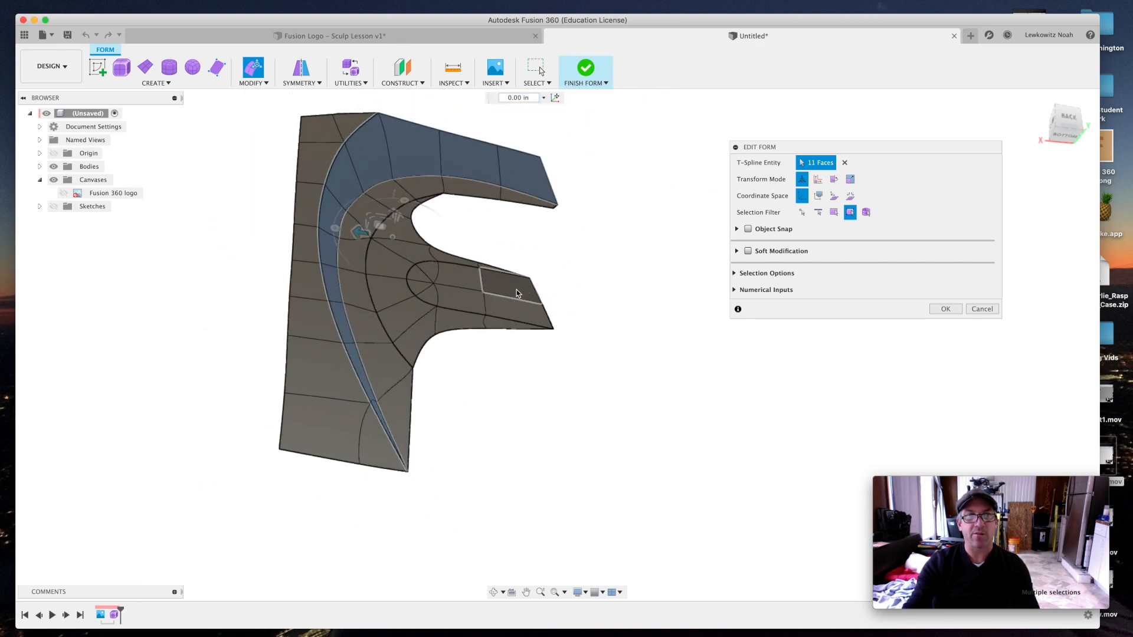
Step: Add all the middle arm's faces, including those around its rounded inner end, to the Edit Form selection
left_click(464, 280, "shift")
double_click(456, 298, "shift")
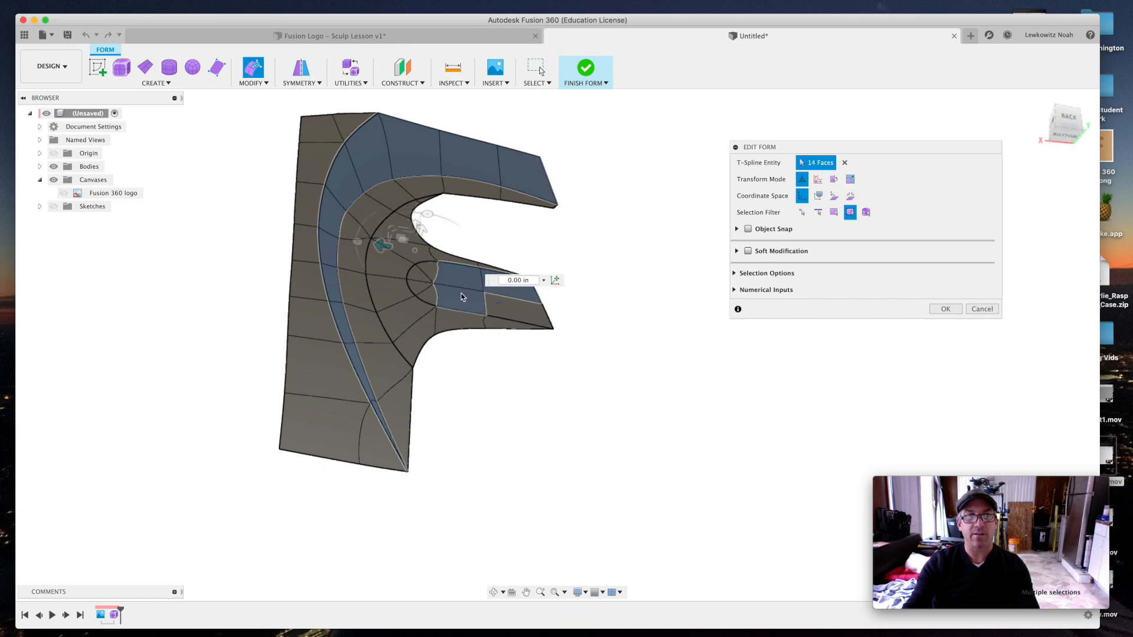
double_click(428, 269, "shift")
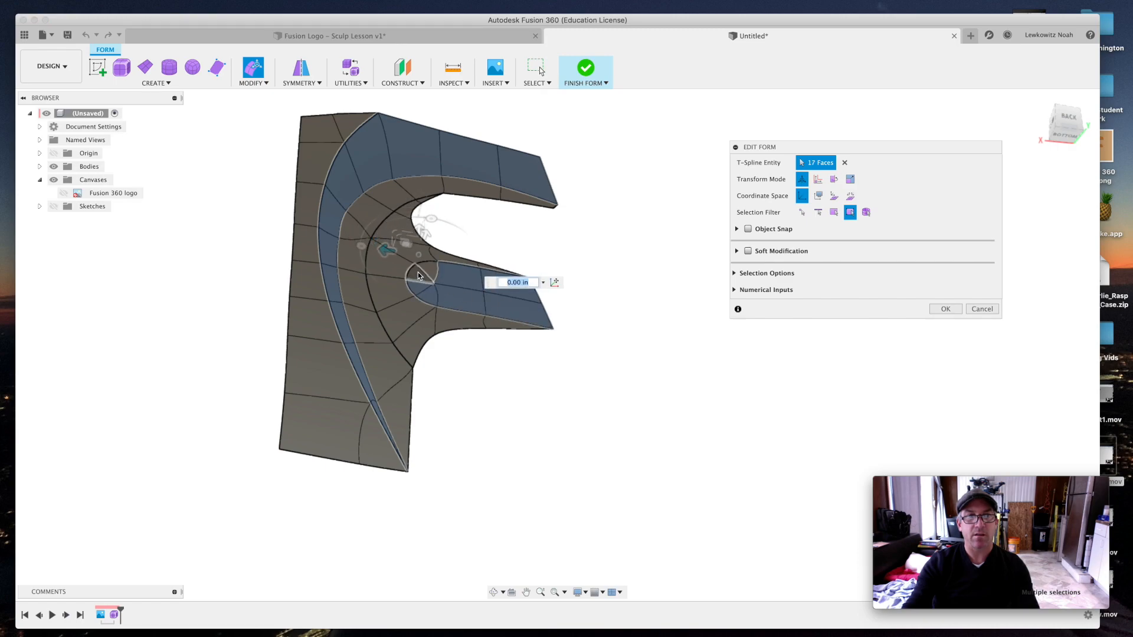
left_click(429, 268, "shift")
scroll(500, 372, "down", 2)
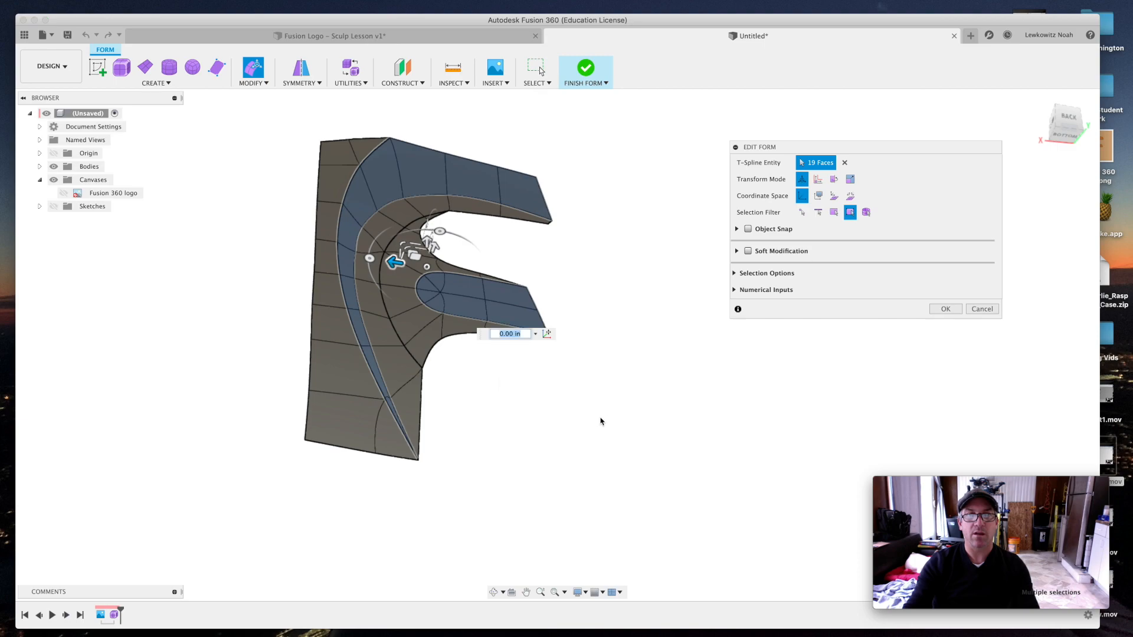
Step: Raise the selected upper arm, stem strip and middle arm faces about 0.30 in off the logo plane and accept the edit
left_click(495, 592)
mouse_move(540, 434)
left_mouse_down()
mouse_move(515, 407)
mouse_move(523, 420)
left_mouse_up()
key("Escape")
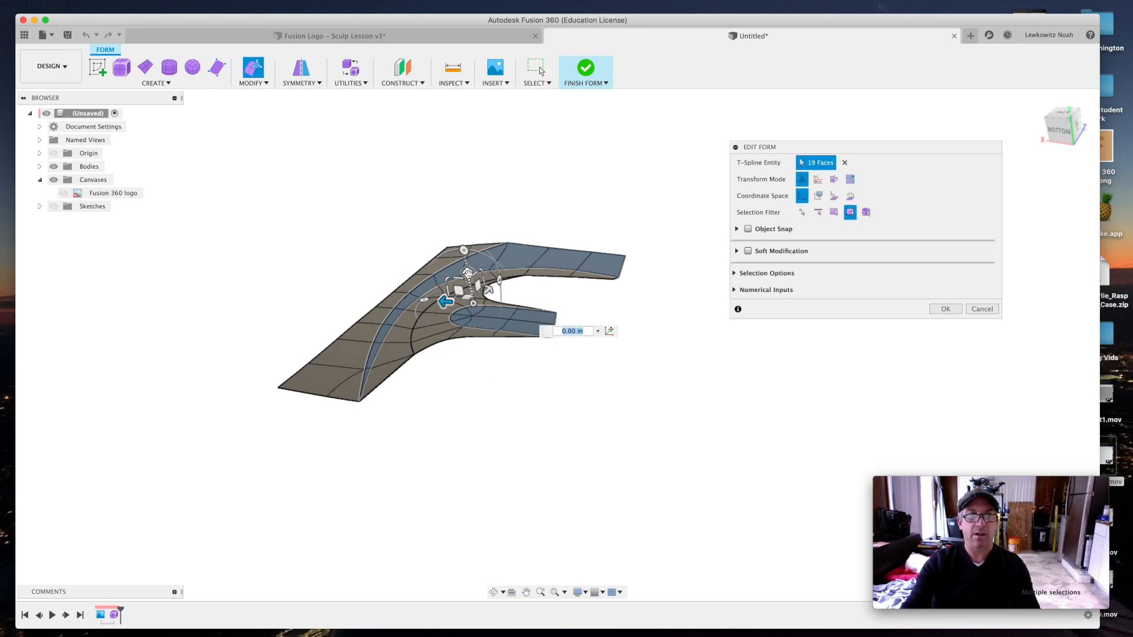
left_click_drag(468, 276, 467, 253)
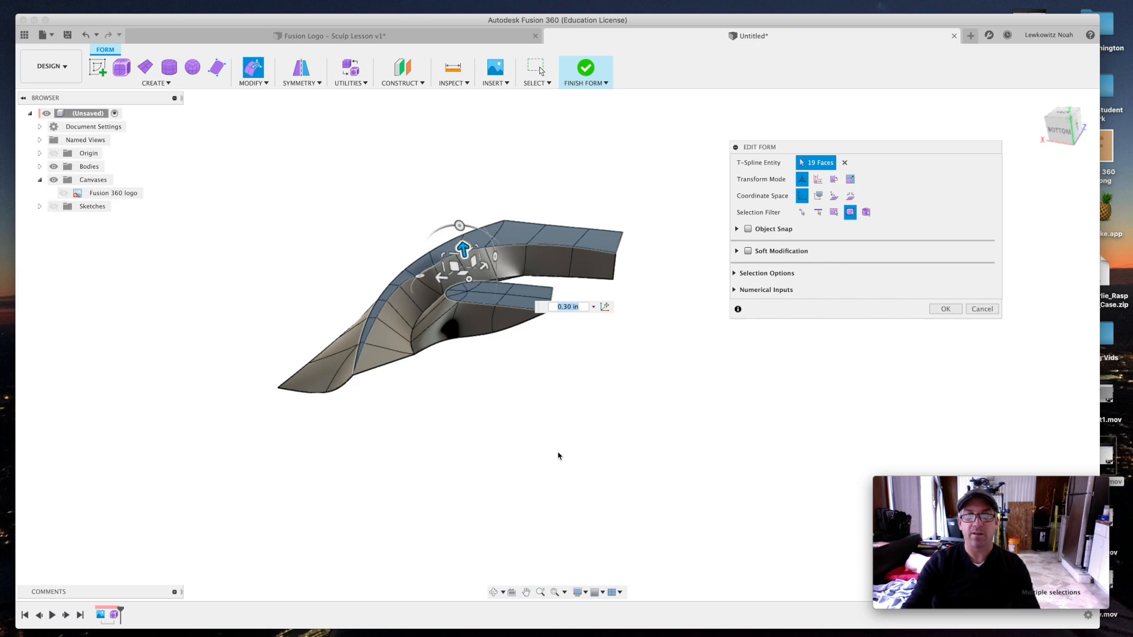
left_click(494, 592)
left_click_drag(516, 407, 524, 480)
left_click_drag(589, 430, 625, 451)
key("Escape")
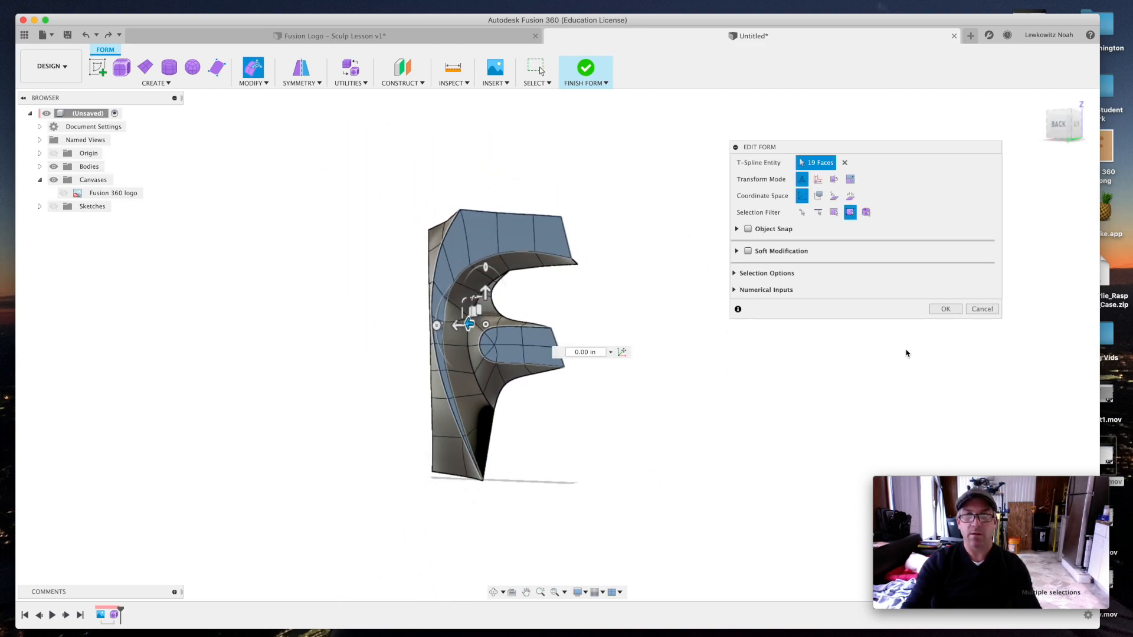
left_click(934, 310)
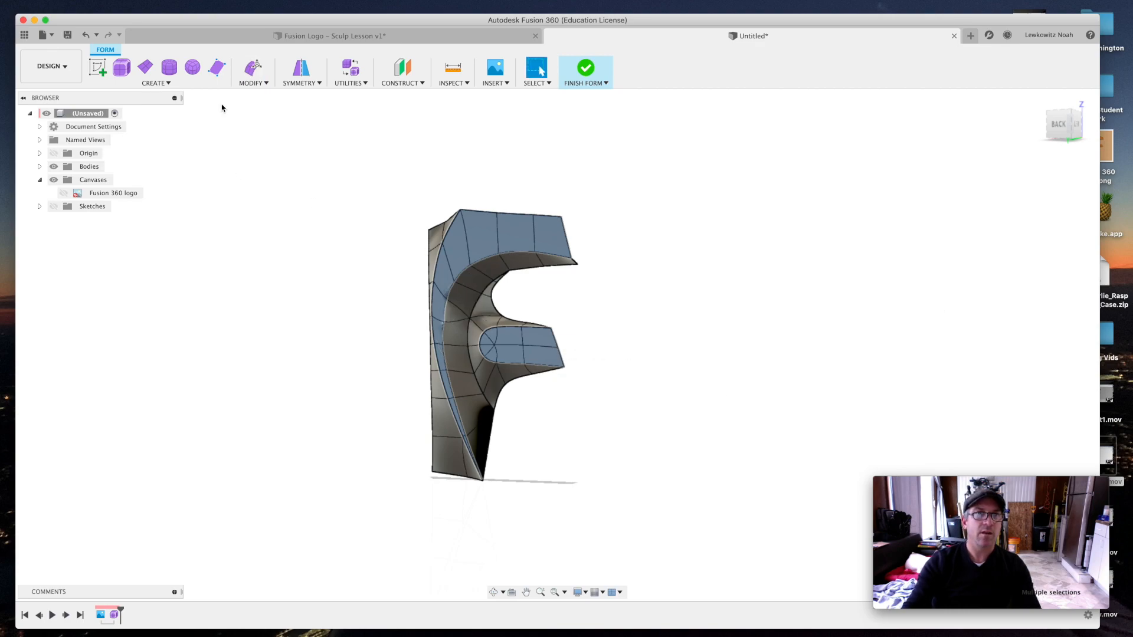
Step: UnCrease the raised strip and middle arm outlines together with the inner curve edges from the upper arm to the stem
left_click(253, 83)
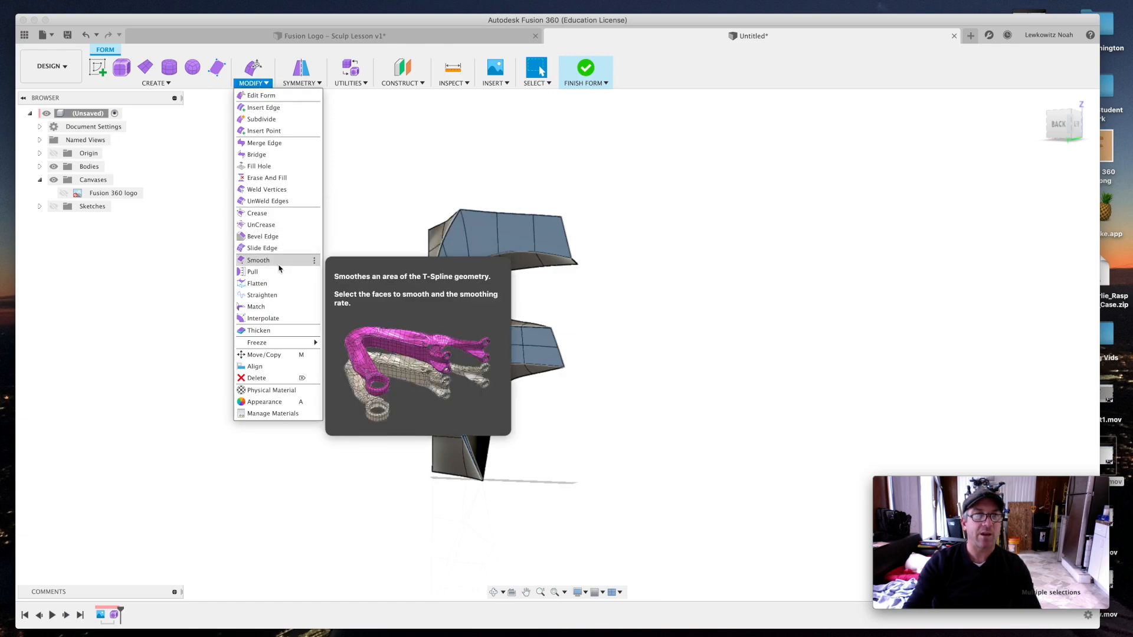
left_click(262, 225)
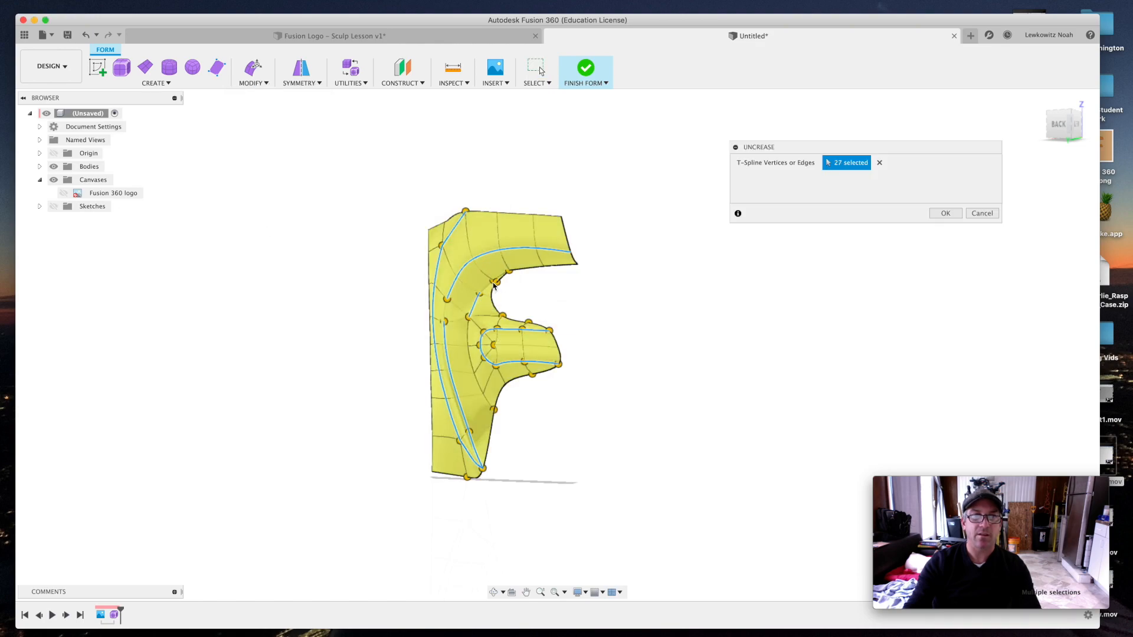
scroll(479, 295, "up", 5)
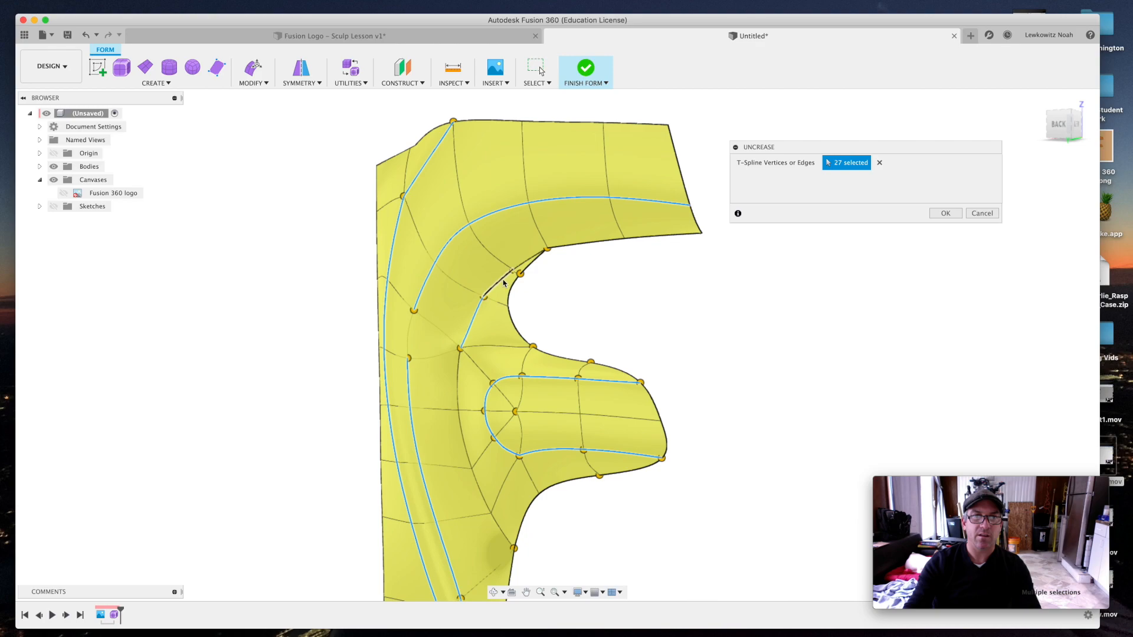
left_click(527, 264)
left_click(501, 279)
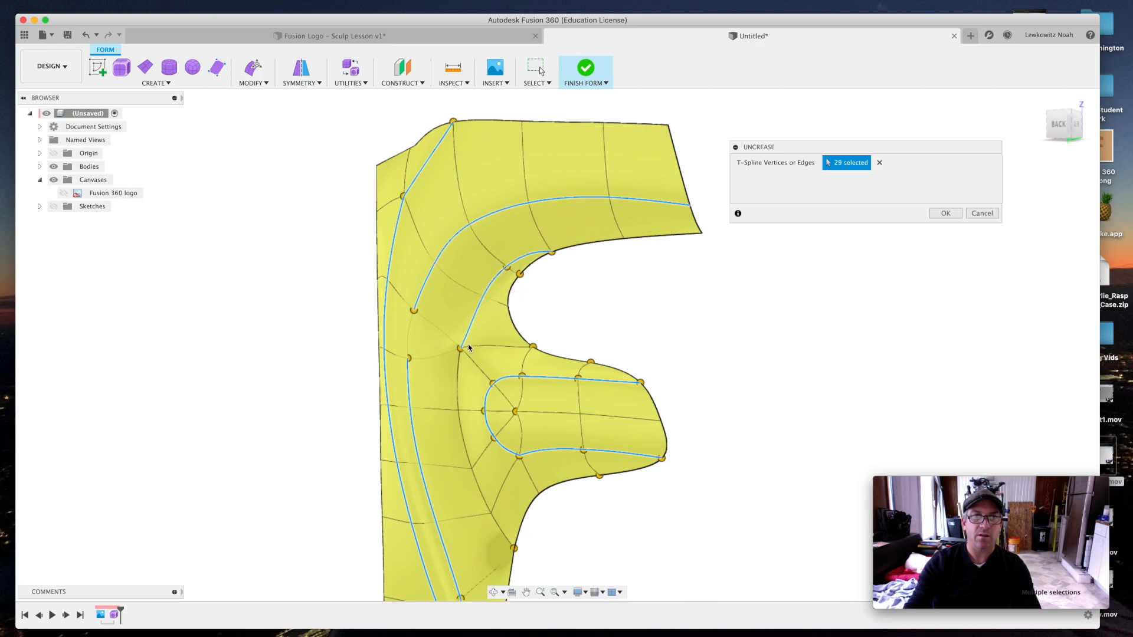
left_click(464, 443)
left_click(458, 405)
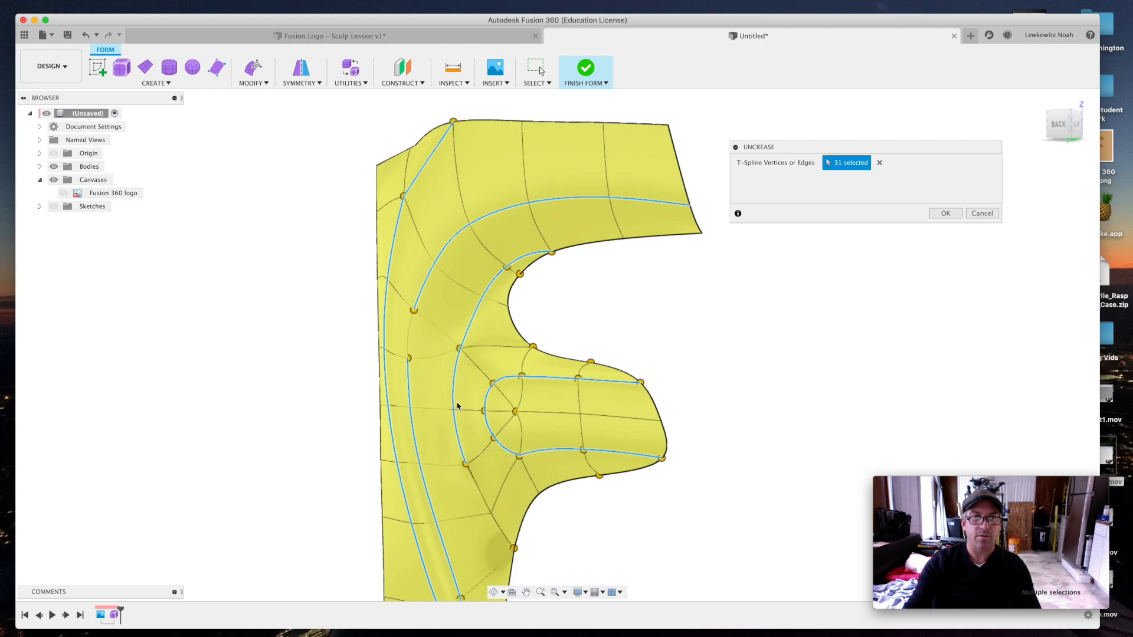
left_click(489, 507)
left_click(500, 534)
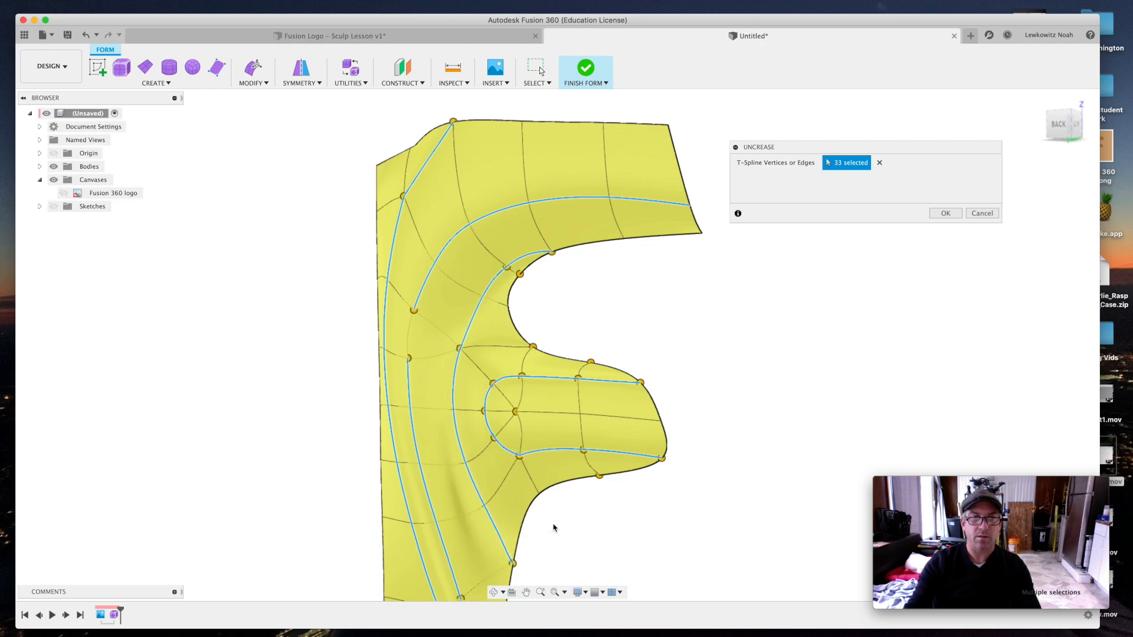
scroll(736, 381, "down", 3)
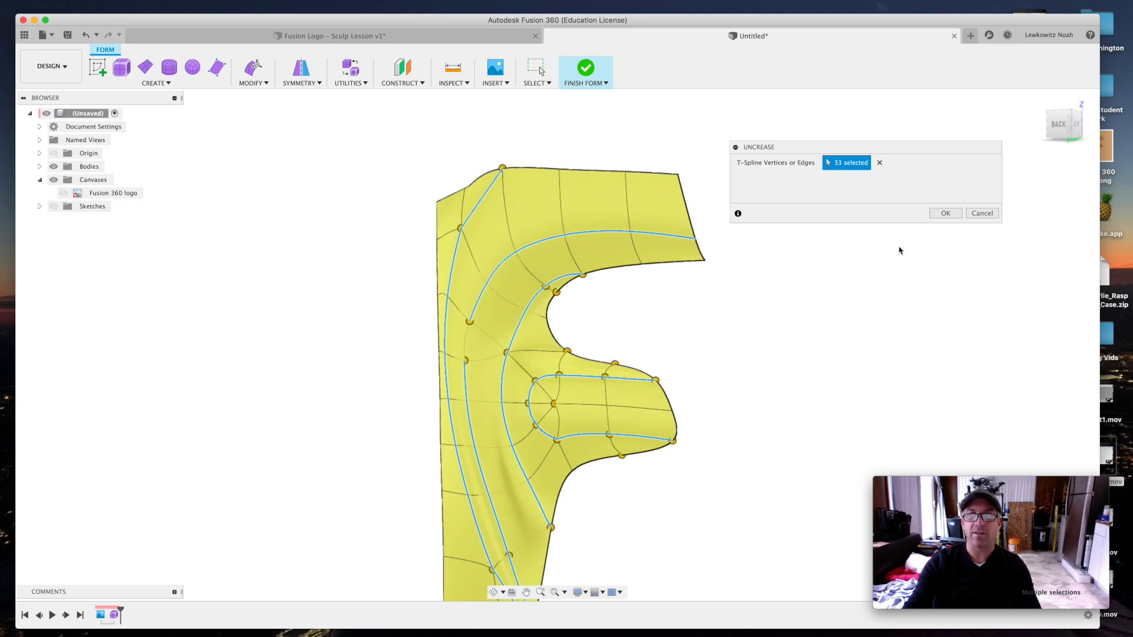
left_click(945, 213)
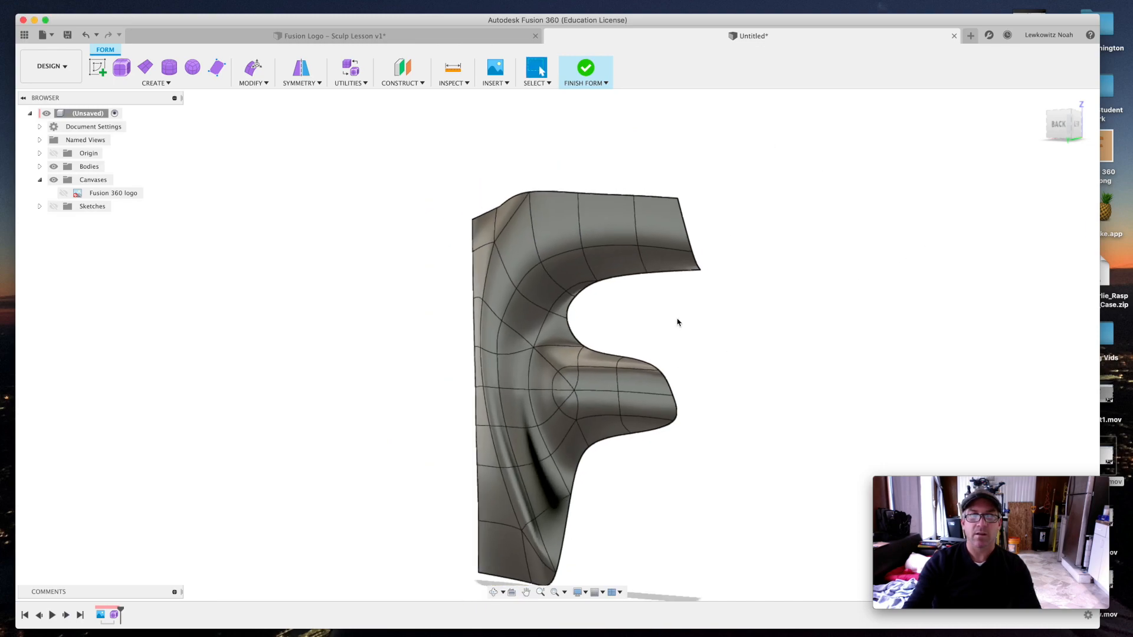
Step: Finish the form to convert the uncreased, smooth F into a surface body
scroll(646, 316, "down", 1)
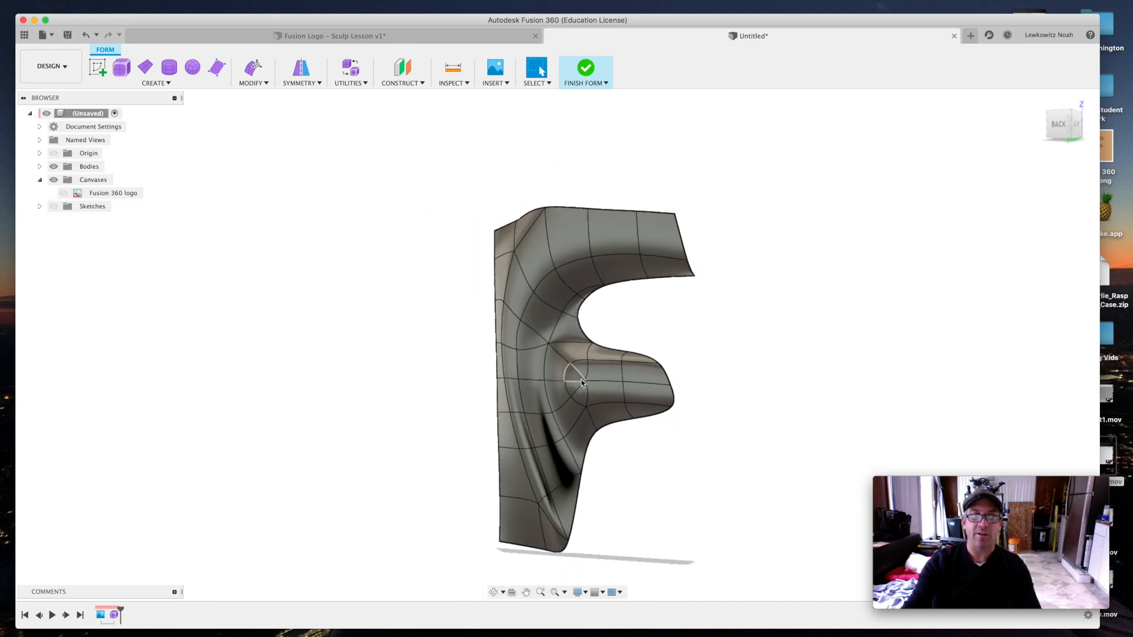
left_click(493, 592)
left_click_drag(581, 466, 683, 304)
key("Escape")
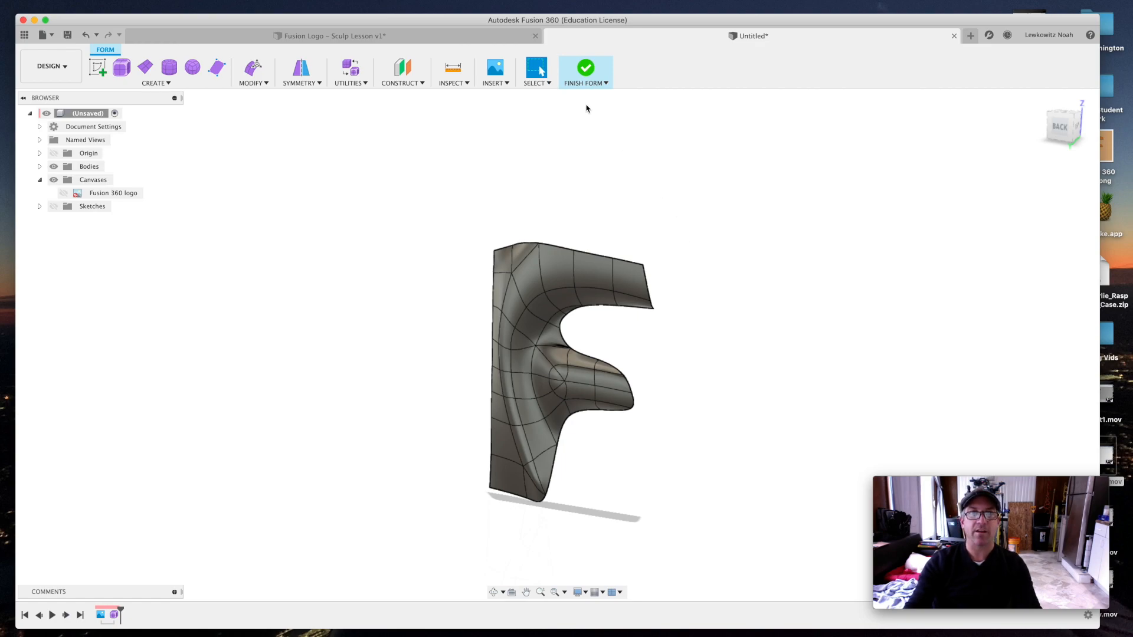
left_click(586, 70)
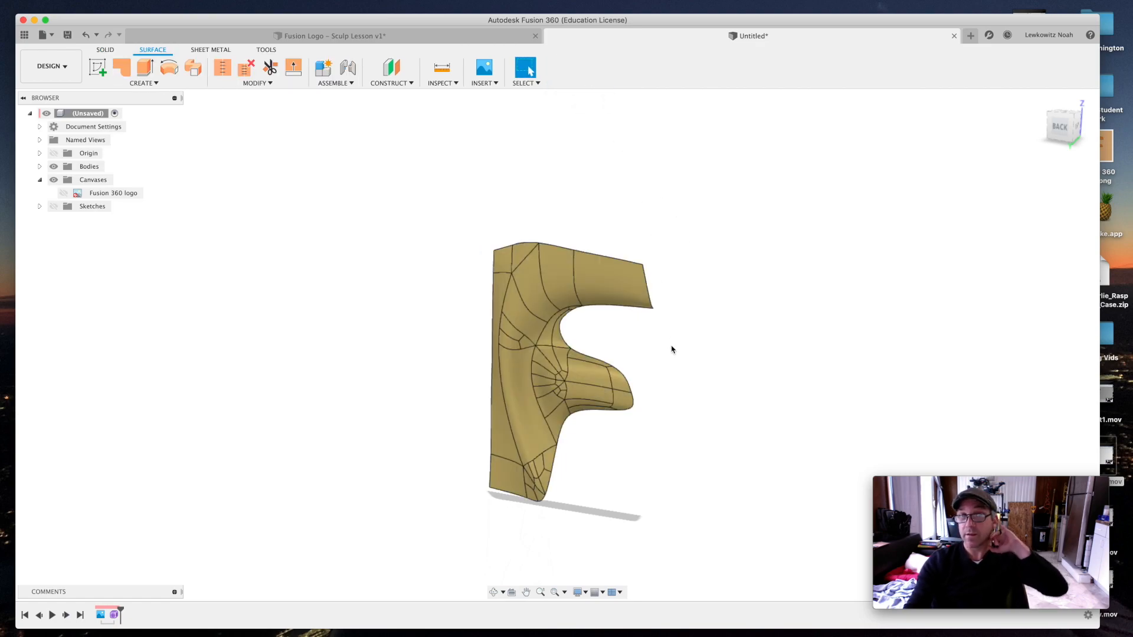
scroll(257, 317, "down", 1)
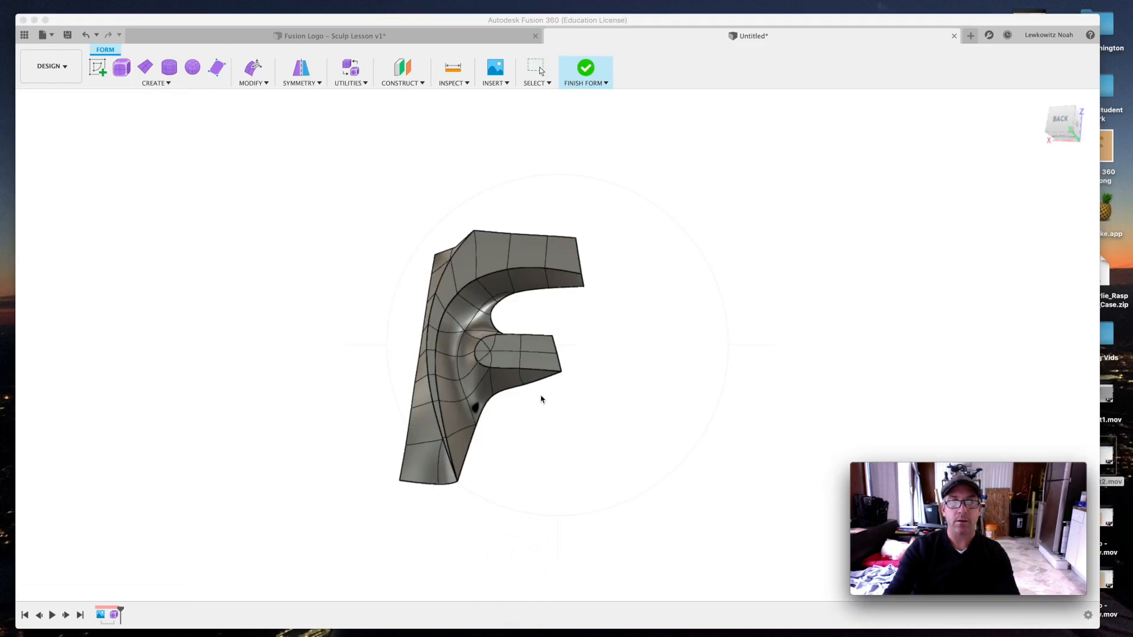
Step: Examine the creased F form's raised faces, the valley between the arms and the stem edges up close
scroll(602, 381, "up", 5)
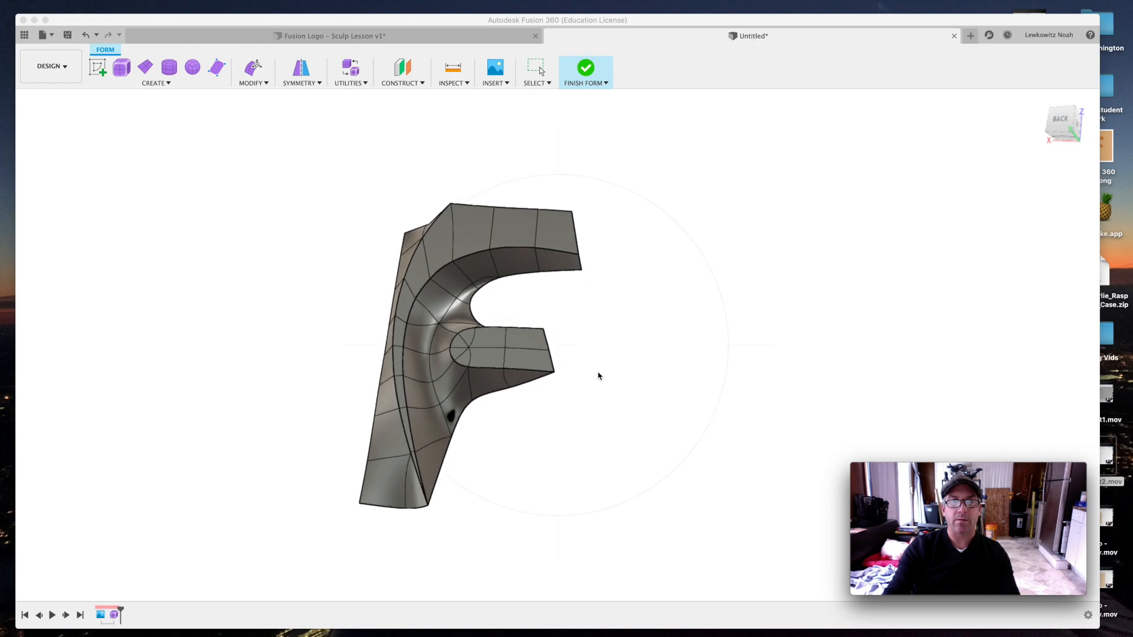
scroll(468, 311, "up", 2)
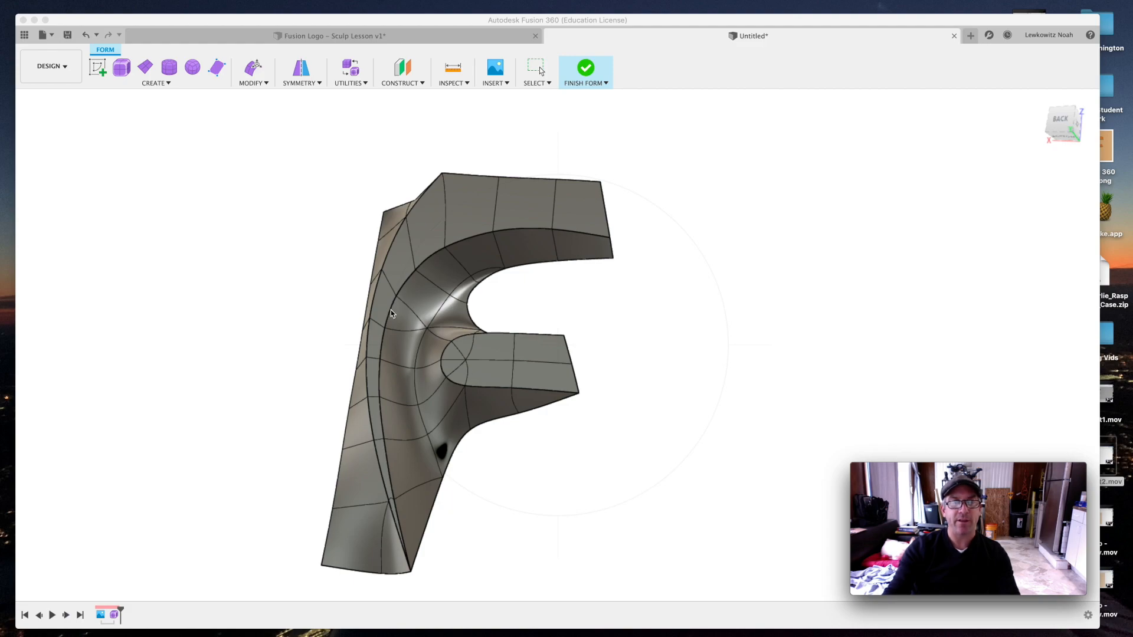
left_click(254, 84)
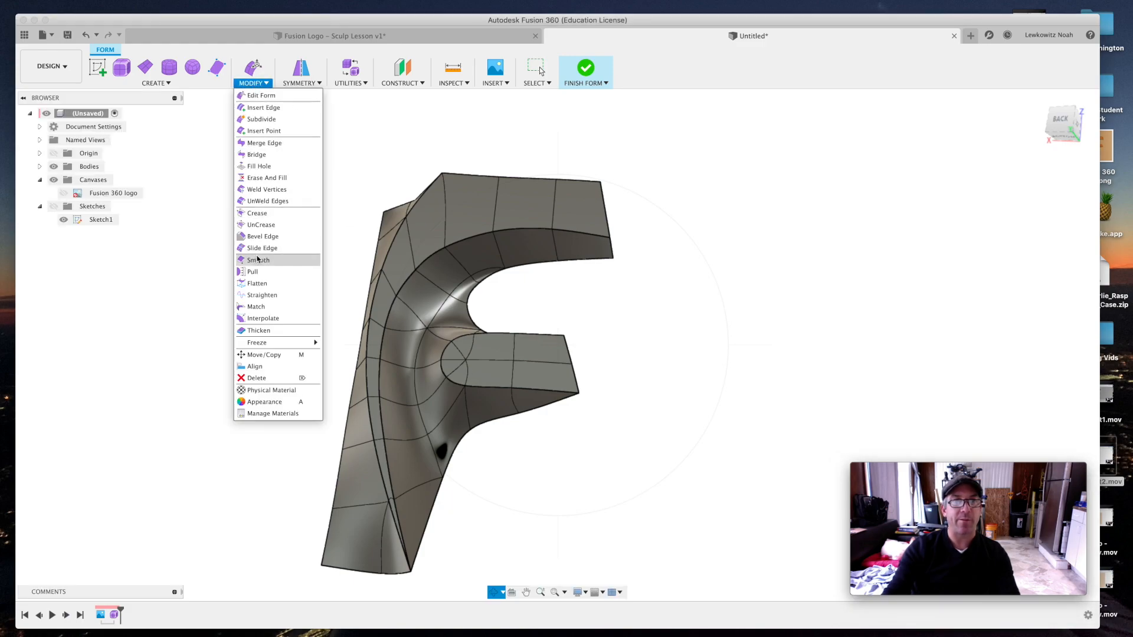
left_click(784, 208)
scroll(784, 208, "right", 5)
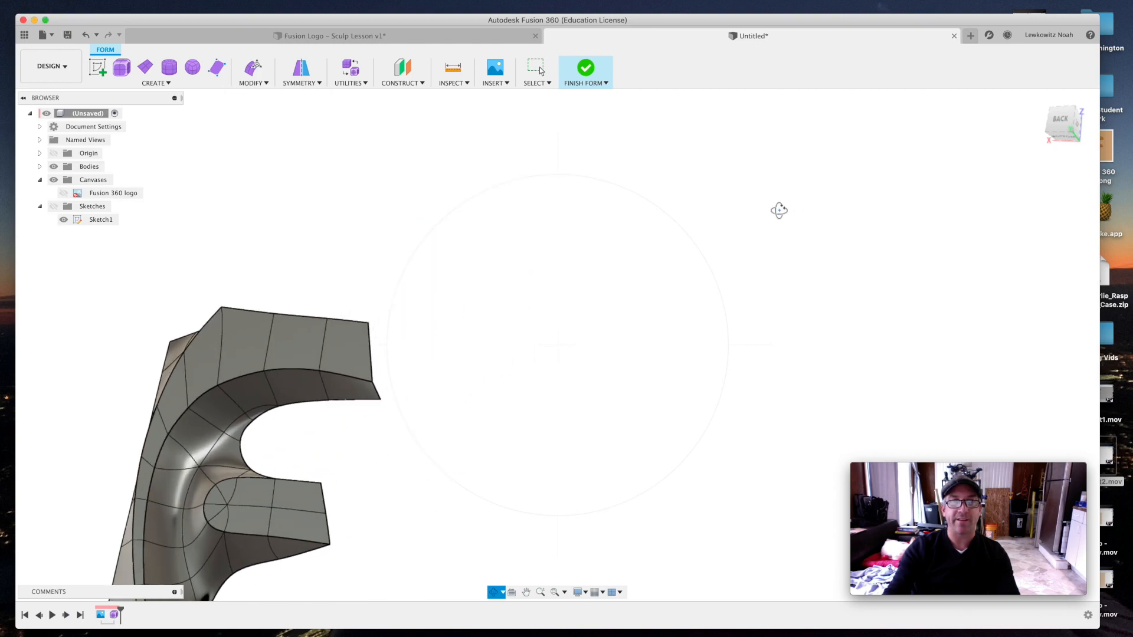
scroll(787, 204, "down", 5)
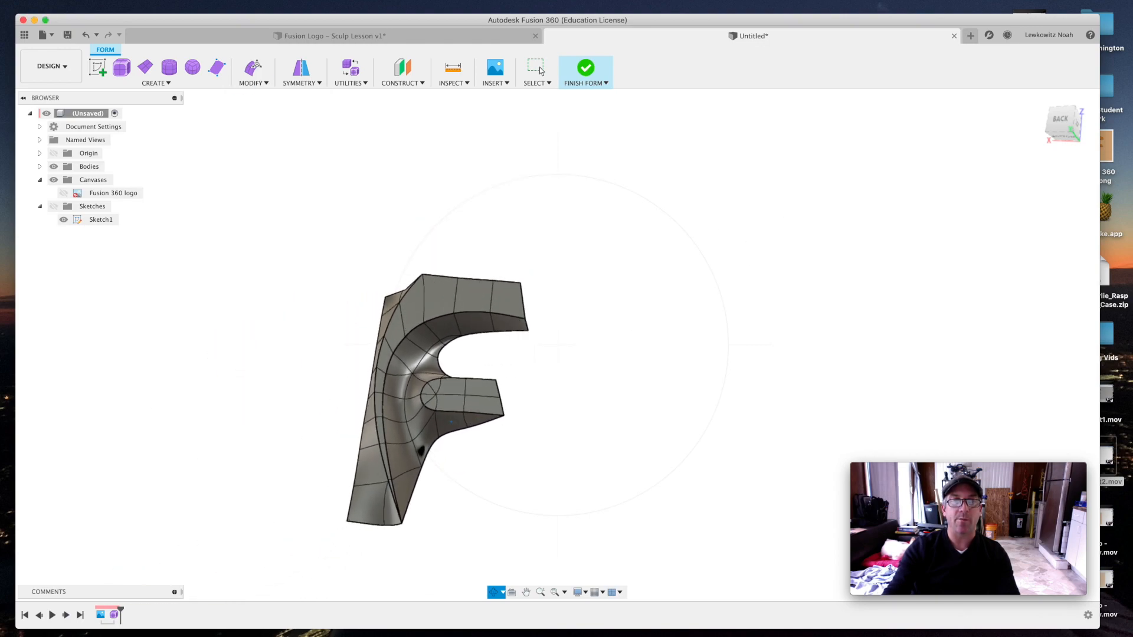
scroll(404, 466, "up", 3)
scroll(403, 466, "up", 3)
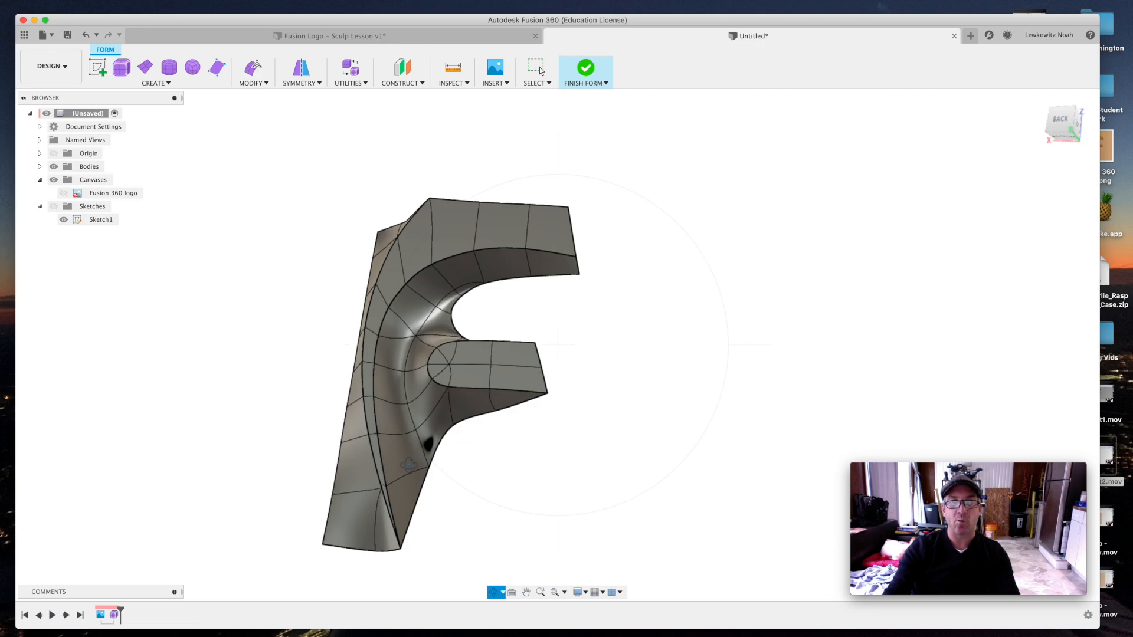
scroll(408, 465, "up", 2)
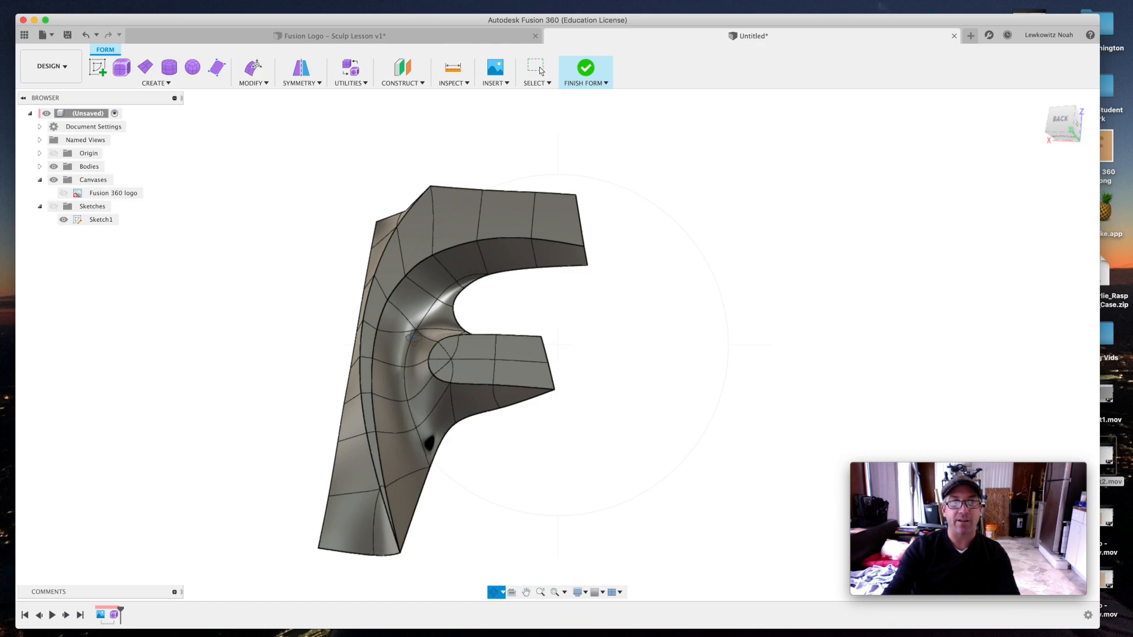
Step: Check the creased F from below and the back, and finish the form to produce its surface body
left_click_drag(437, 468, 553, 269)
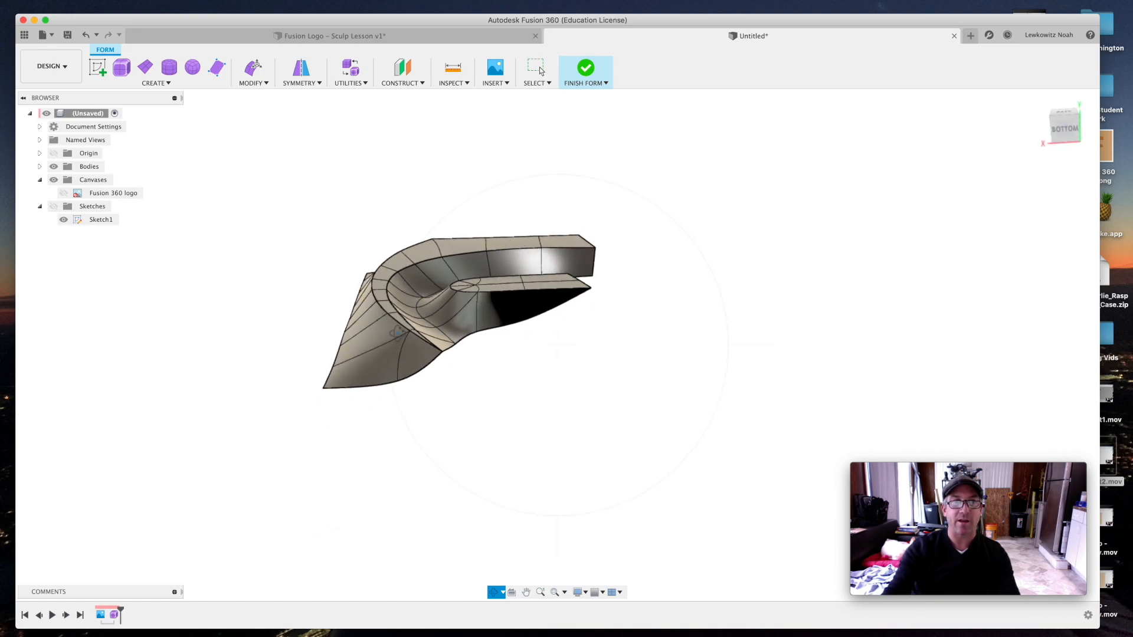
left_click_drag(514, 285, 618, 320)
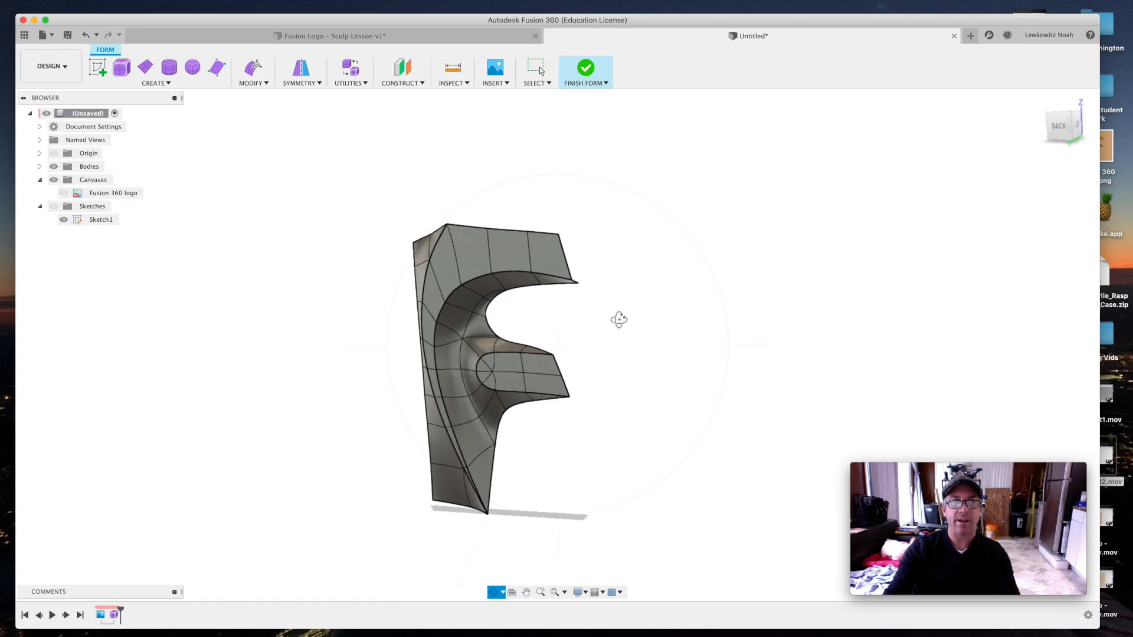
key("Escape")
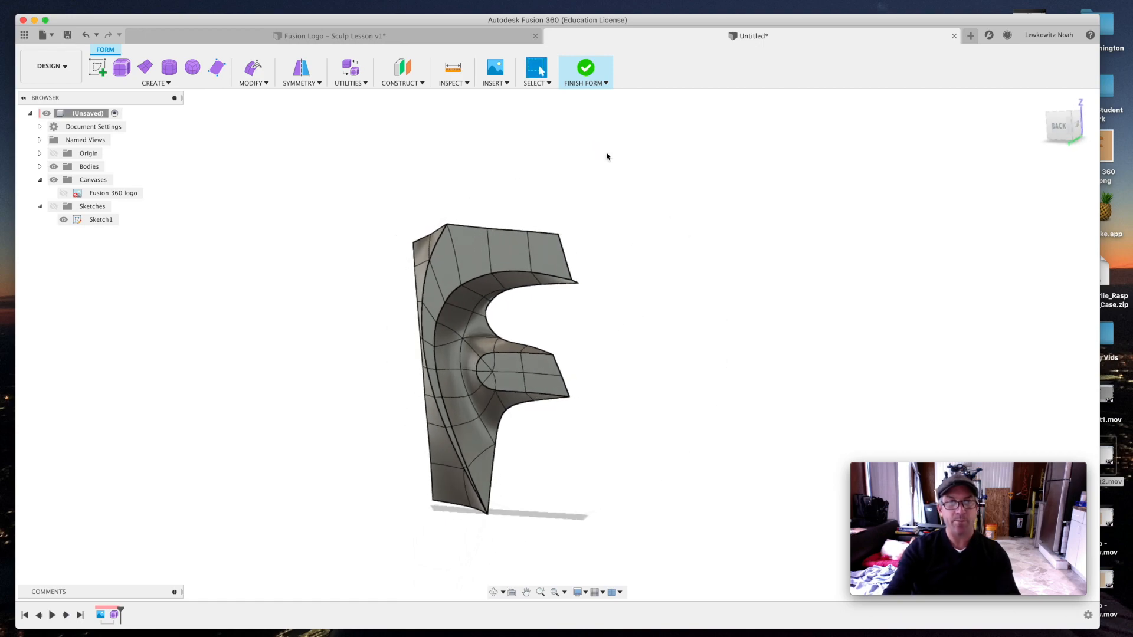
left_click(586, 69)
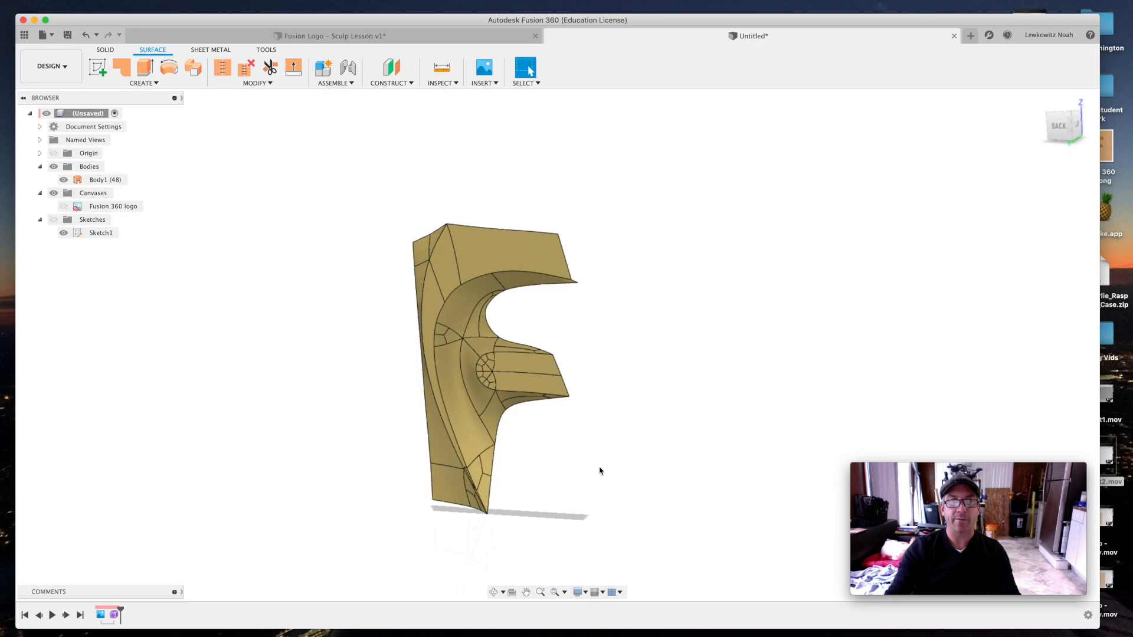
Step: Start a sketch on the vertical origin plane parallel to the F's flat face
left_click(499, 592)
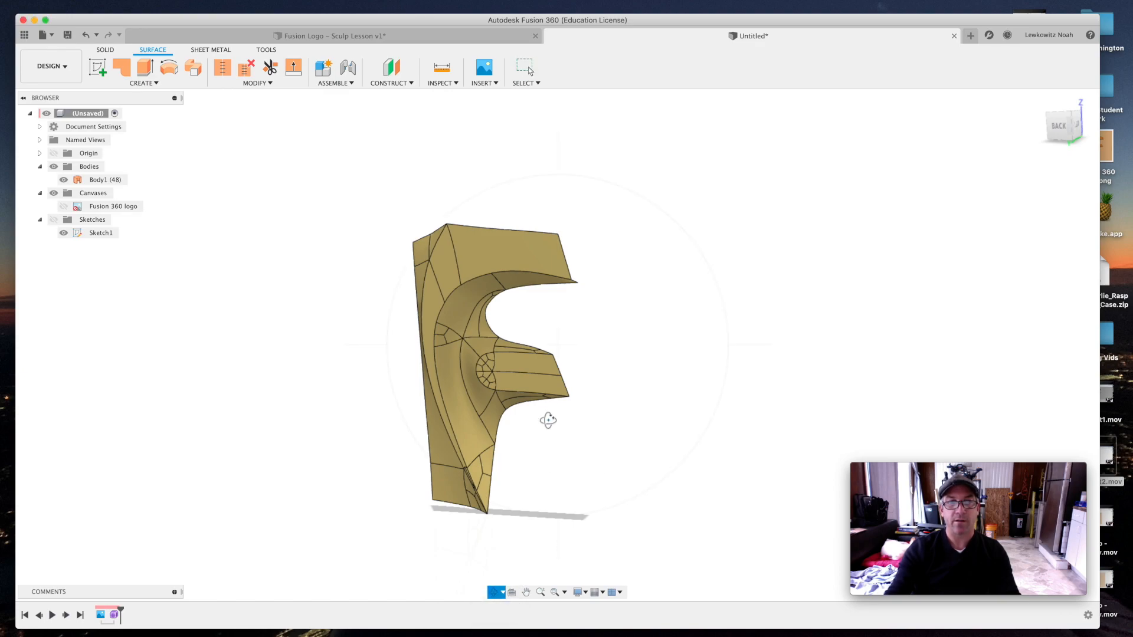
mouse_move(547, 420)
left_mouse_down()
mouse_move(481, 410)
mouse_move(554, 413)
mouse_move(544, 417)
left_mouse_up()
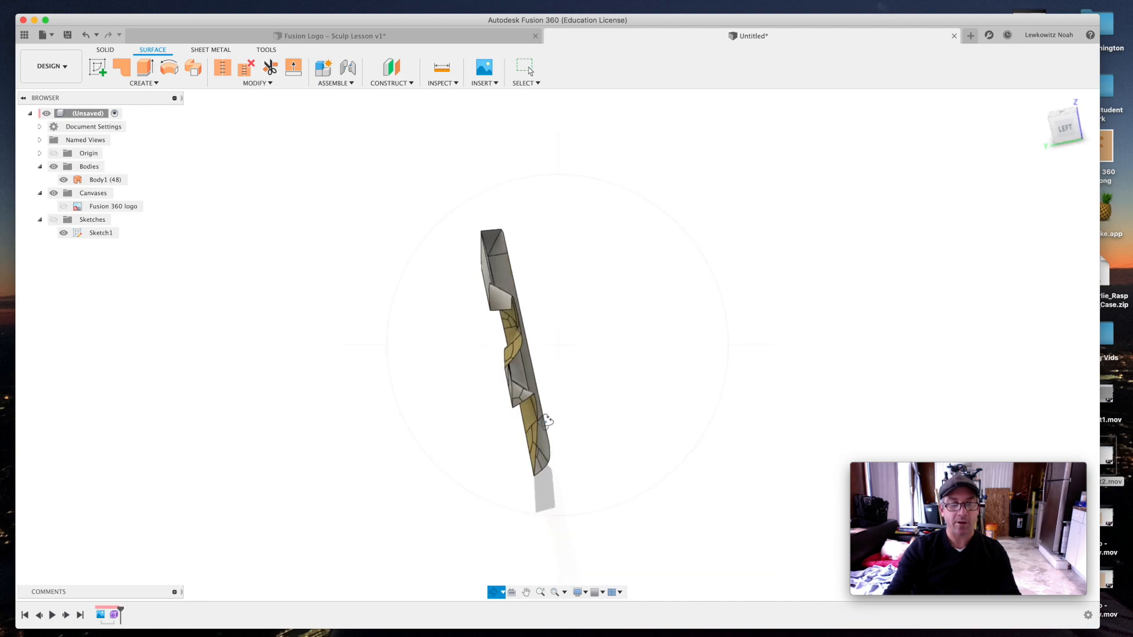
key("Escape")
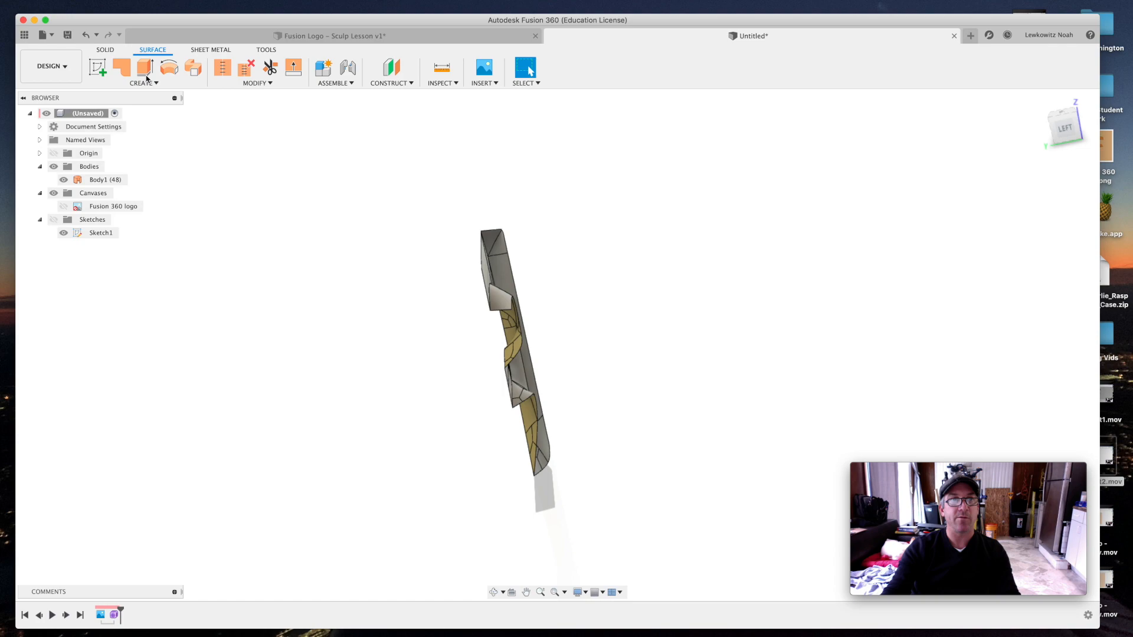
left_click(97, 67)
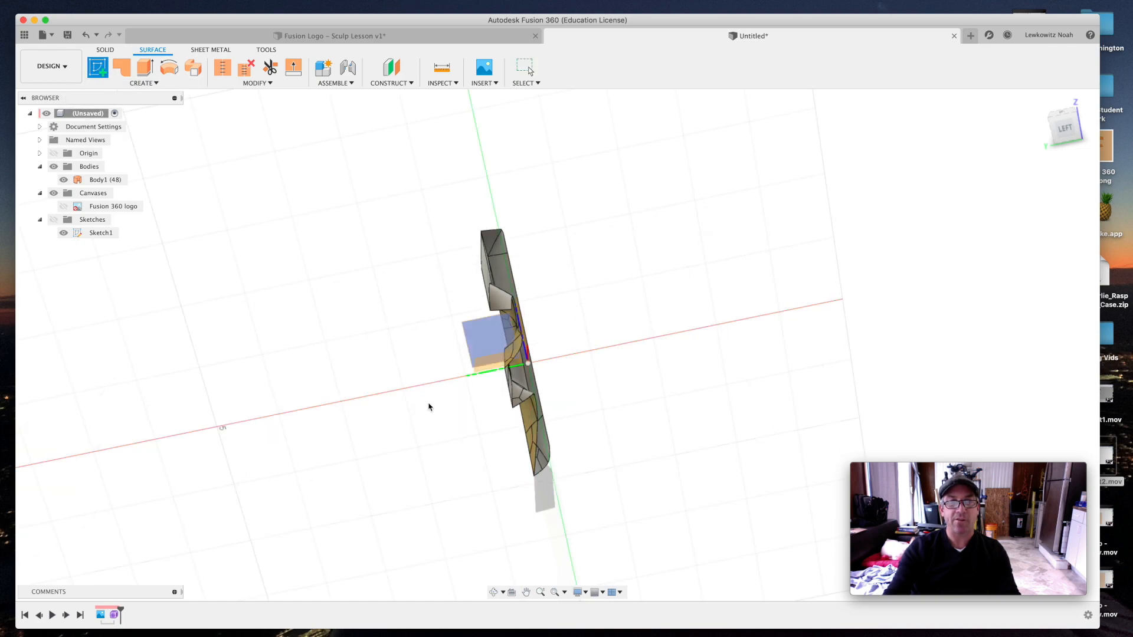
left_click(493, 592)
mouse_move(488, 503)
left_mouse_down()
mouse_move(515, 501)
mouse_move(525, 412)
mouse_move(557, 387)
mouse_move(612, 395)
left_mouse_up()
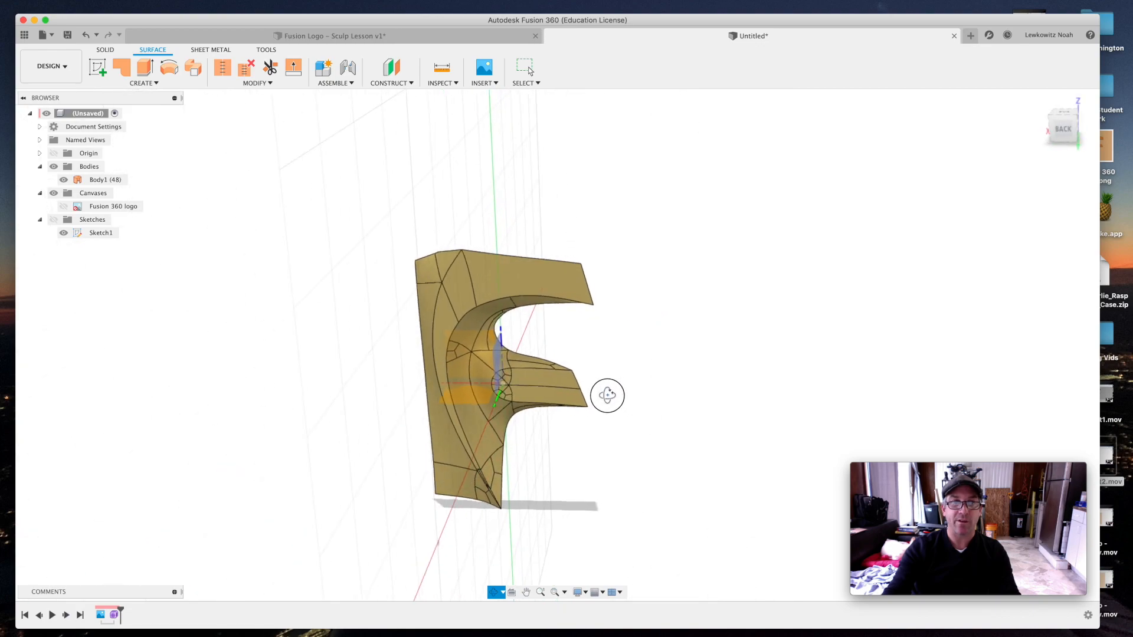
key("Escape")
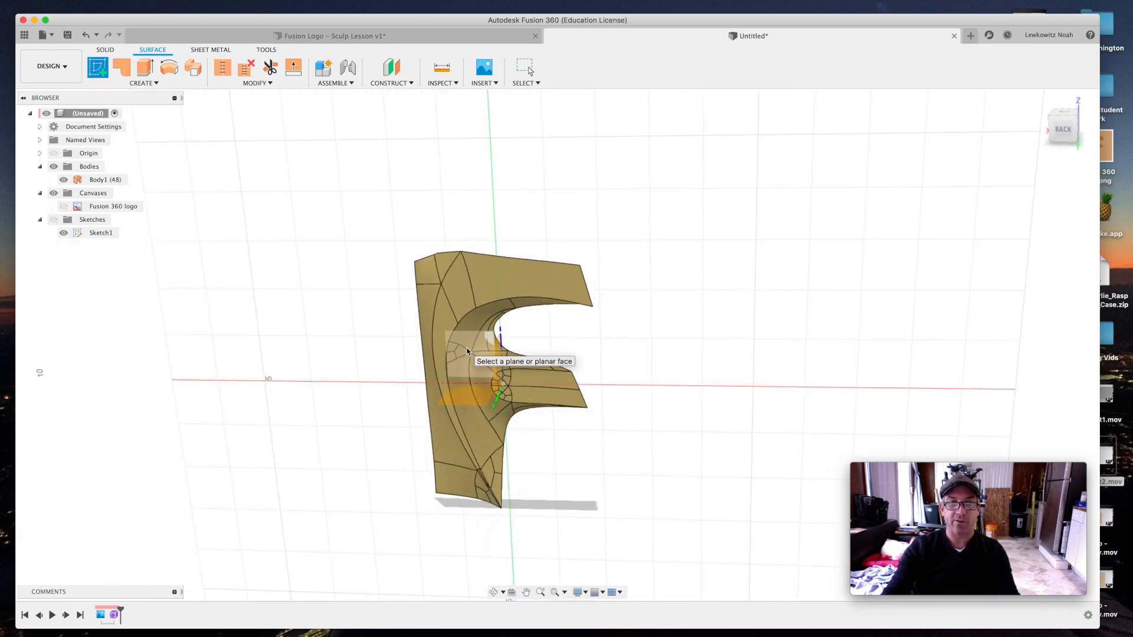
left_click(467, 352)
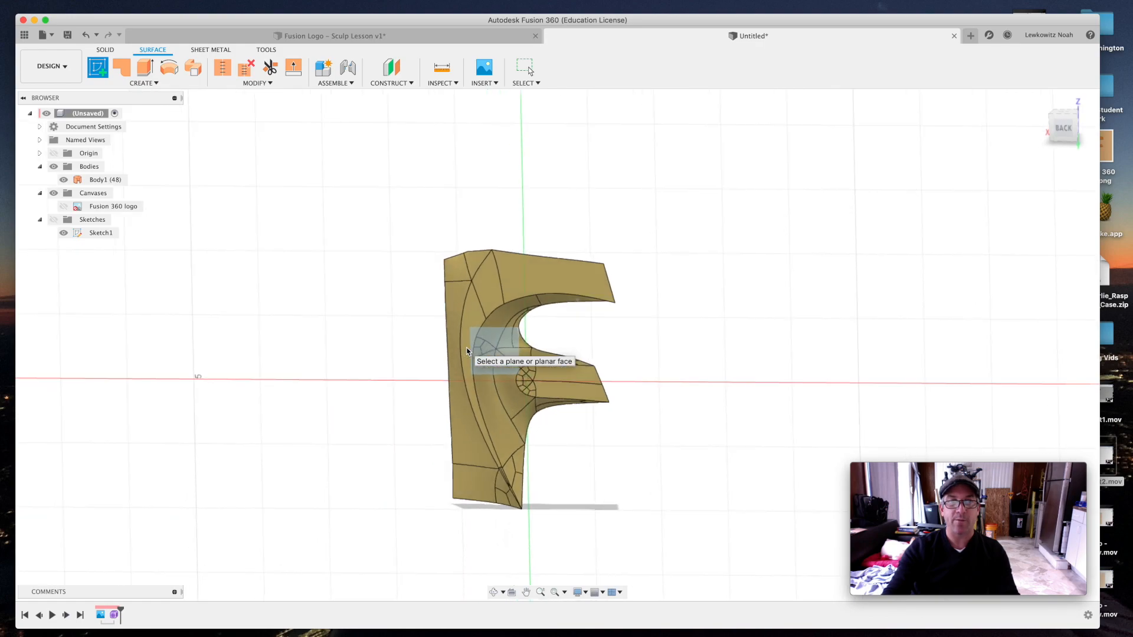
left_click(493, 592)
left_click_drag(652, 409, 557, 429)
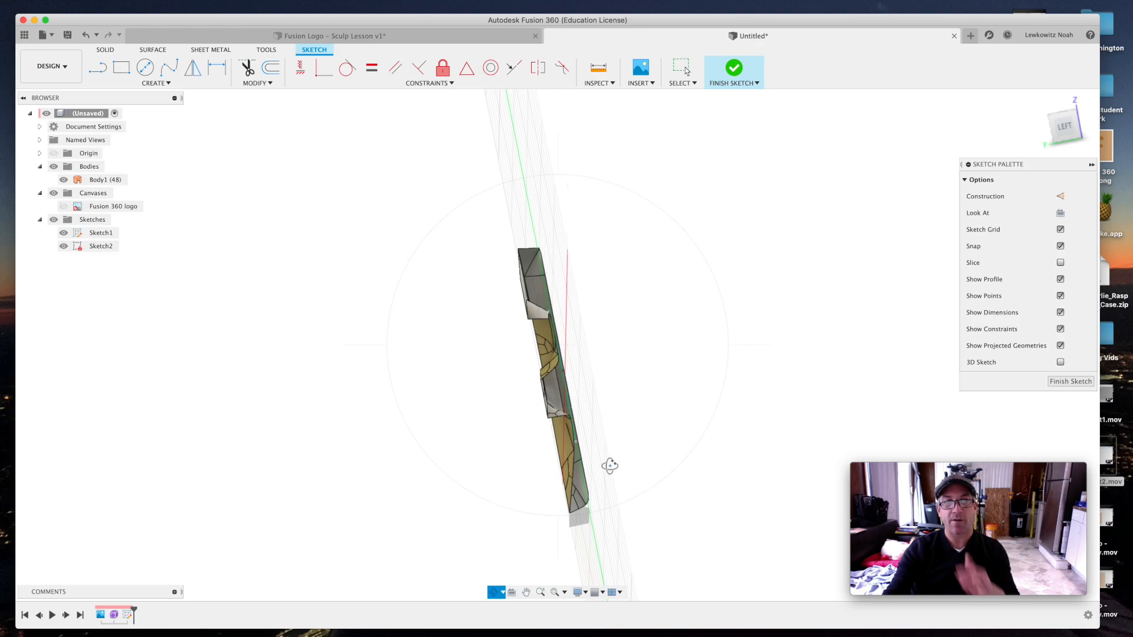
left_click_drag(609, 466, 601, 471)
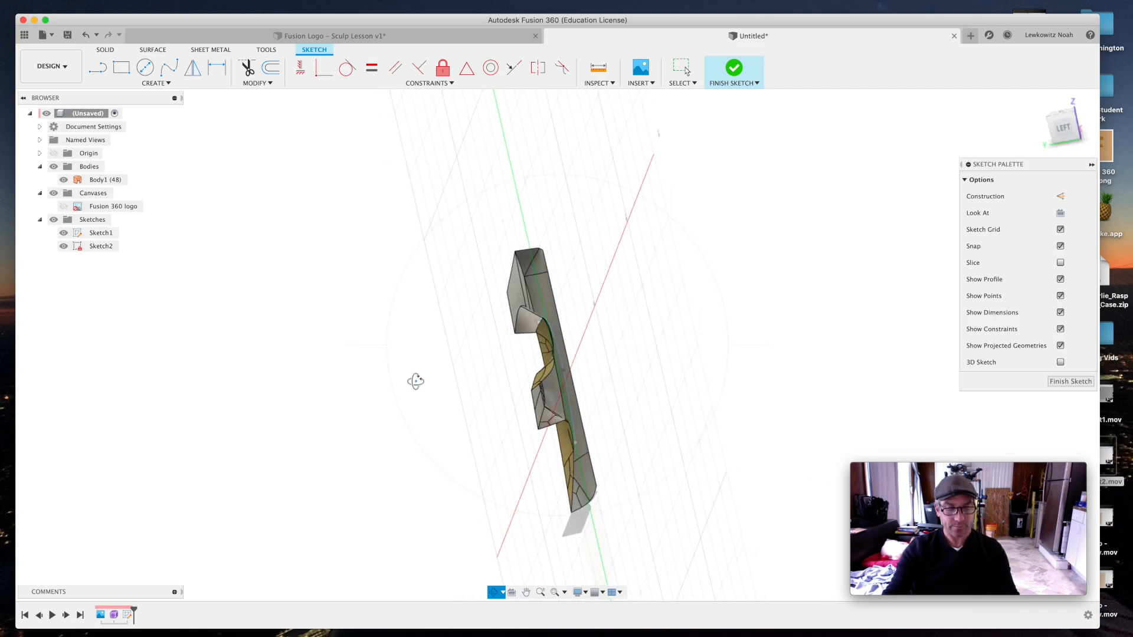
key("s")
key("p")
key("o")
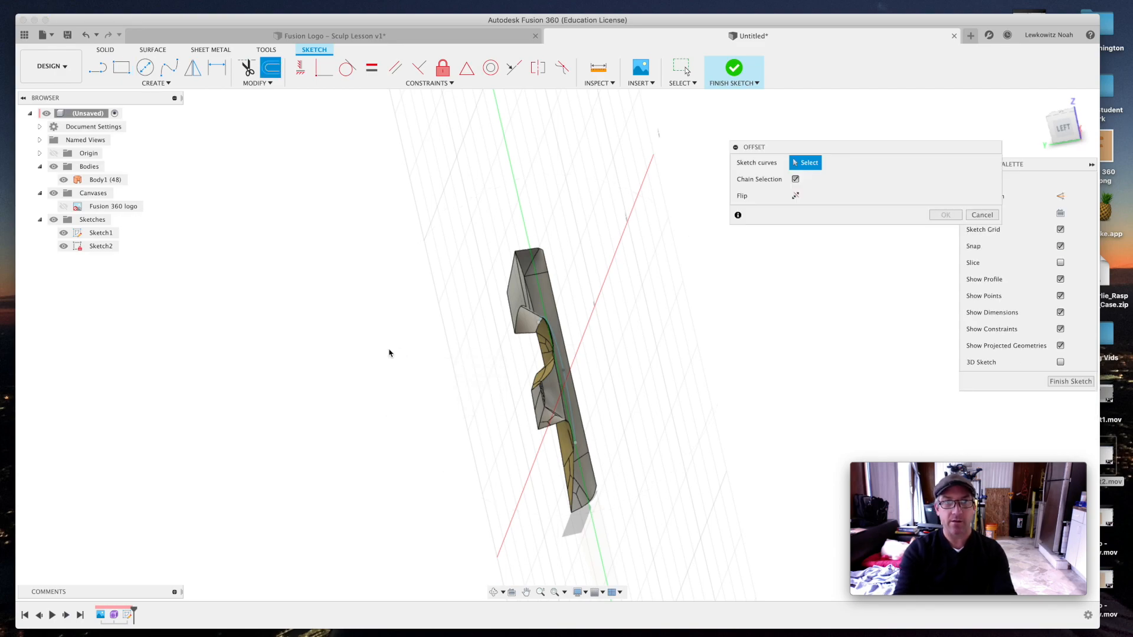
left_click(981, 215)
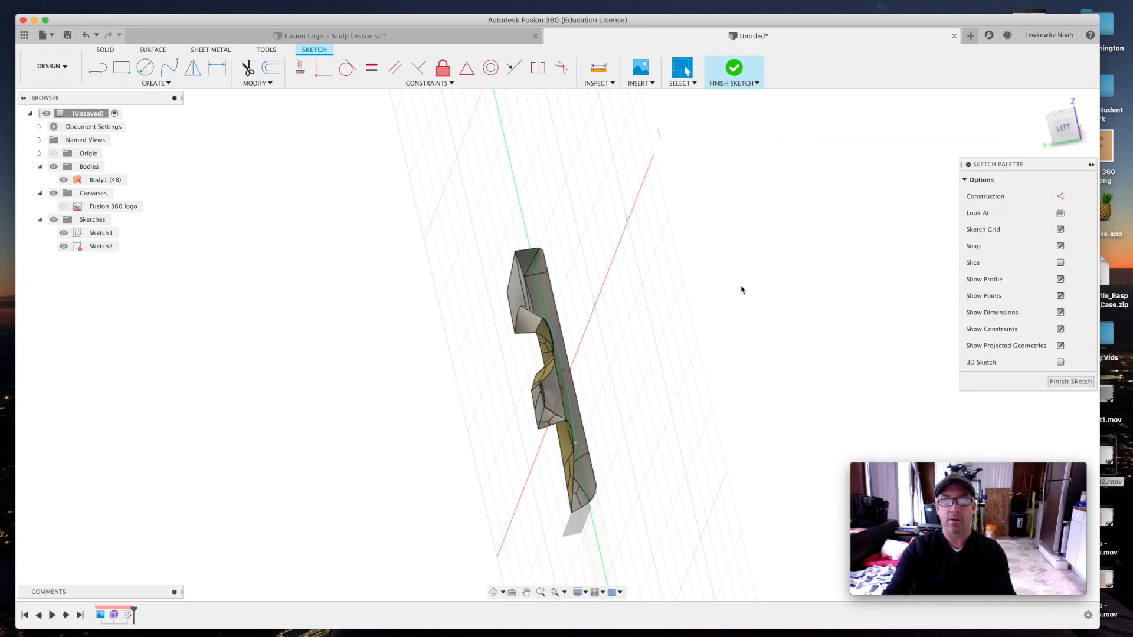
Step: Project the whole F surface body into the sketch with the Project tool and finish the sketch
key("s")
type("pr")
left_click(798, 362)
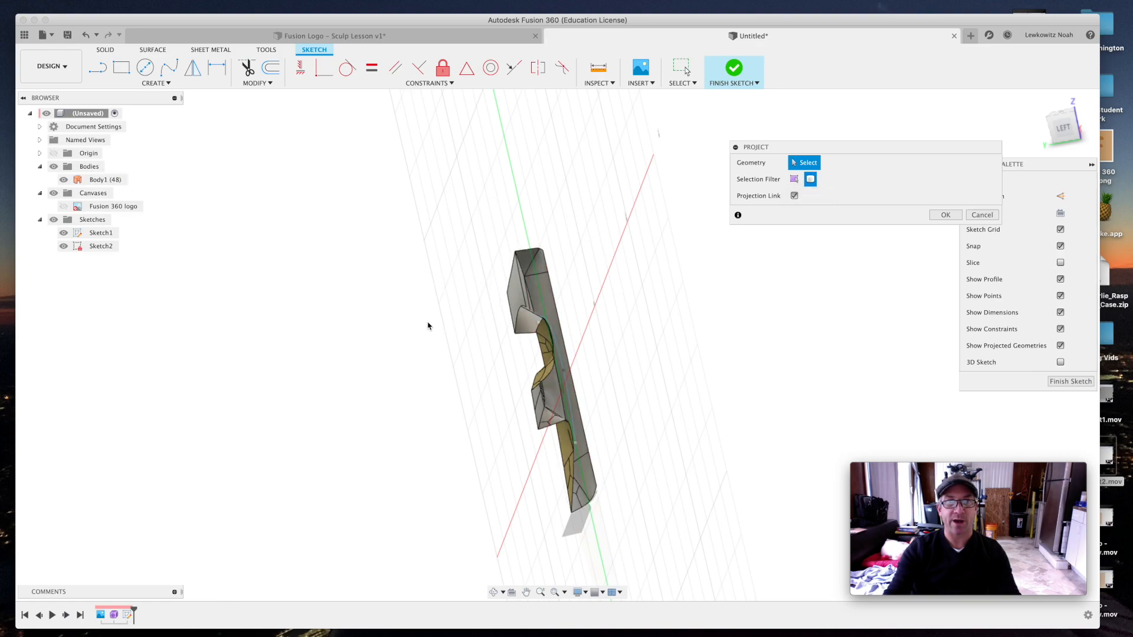
left_click(513, 295)
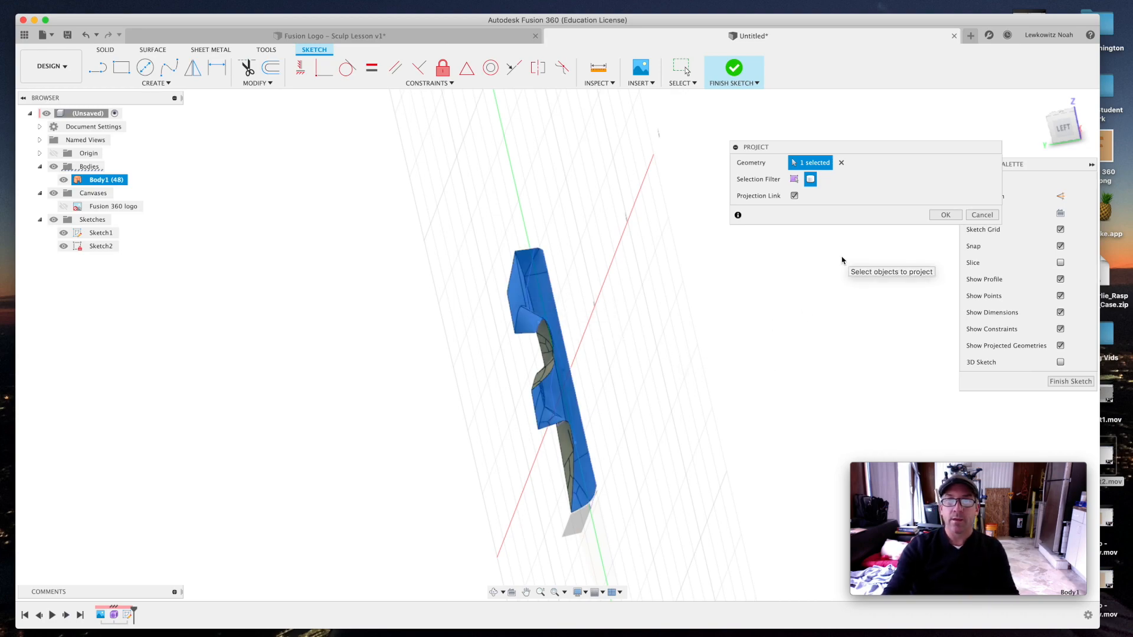
left_click(946, 216)
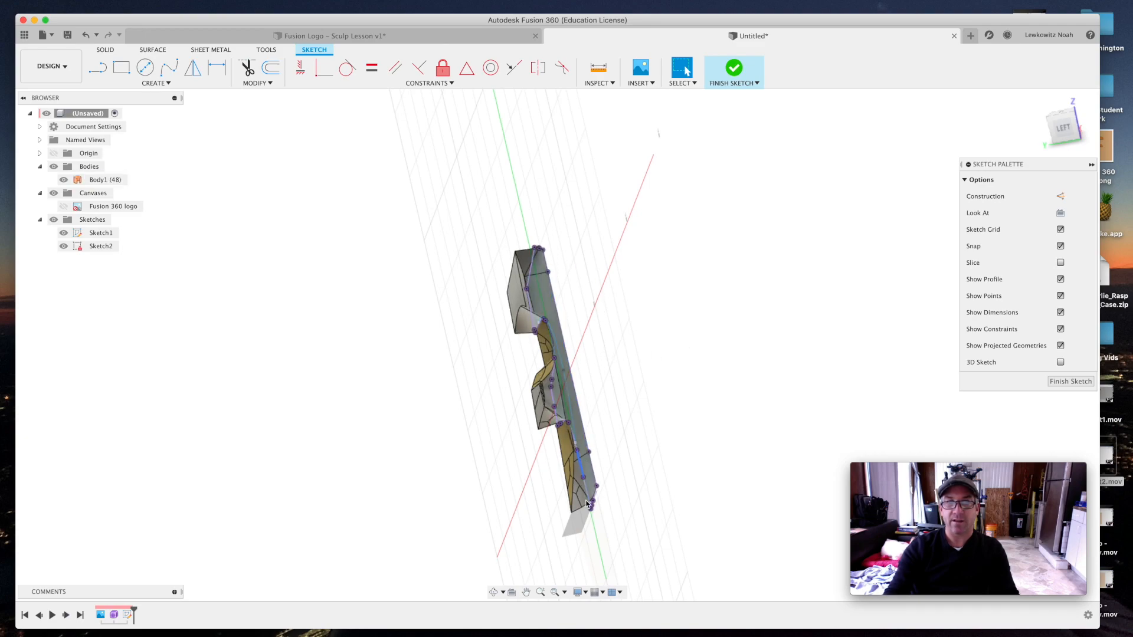
left_click(1071, 382)
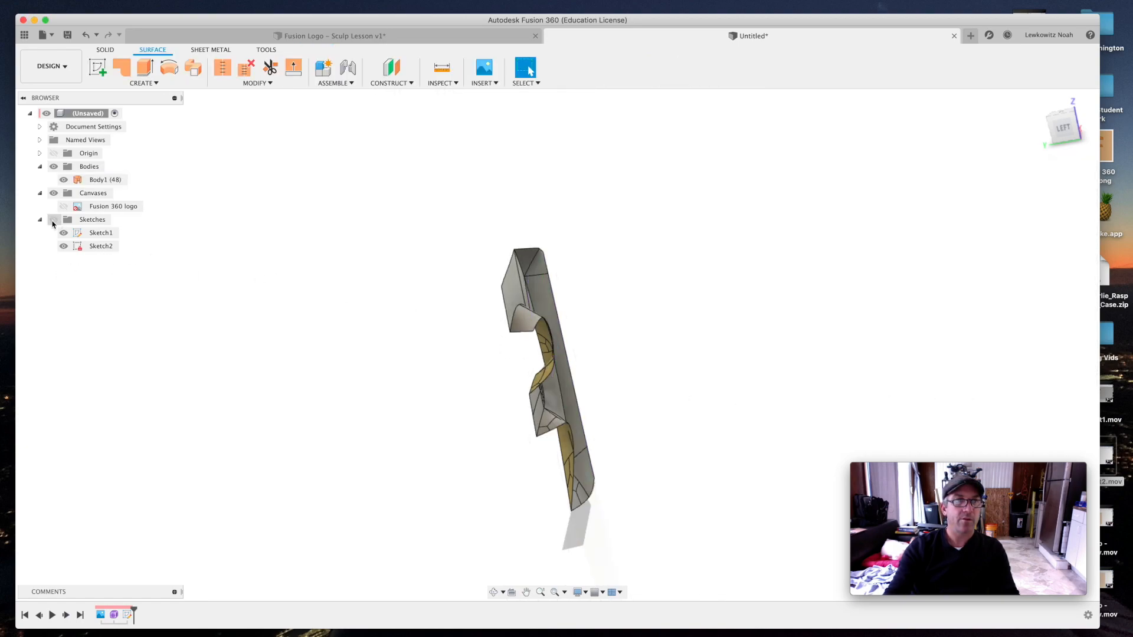
Step: Show the sketches, extrude the projected F outline 1.10 in toward the raised arms as a new surface body, and hide Sketch1
left_click(53, 221)
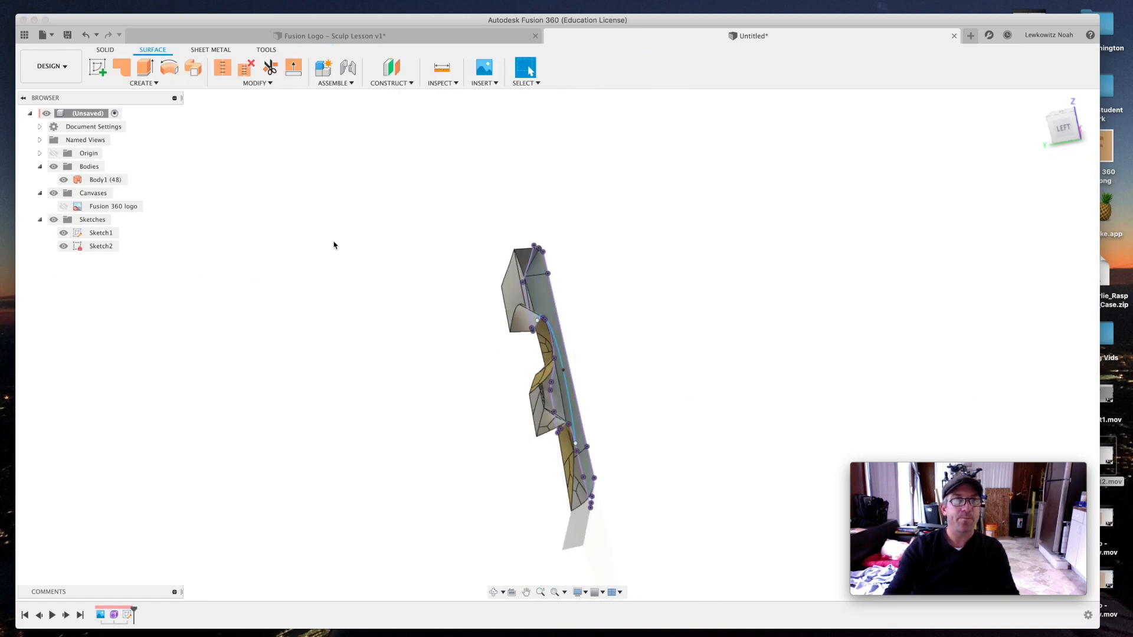
left_click(144, 67)
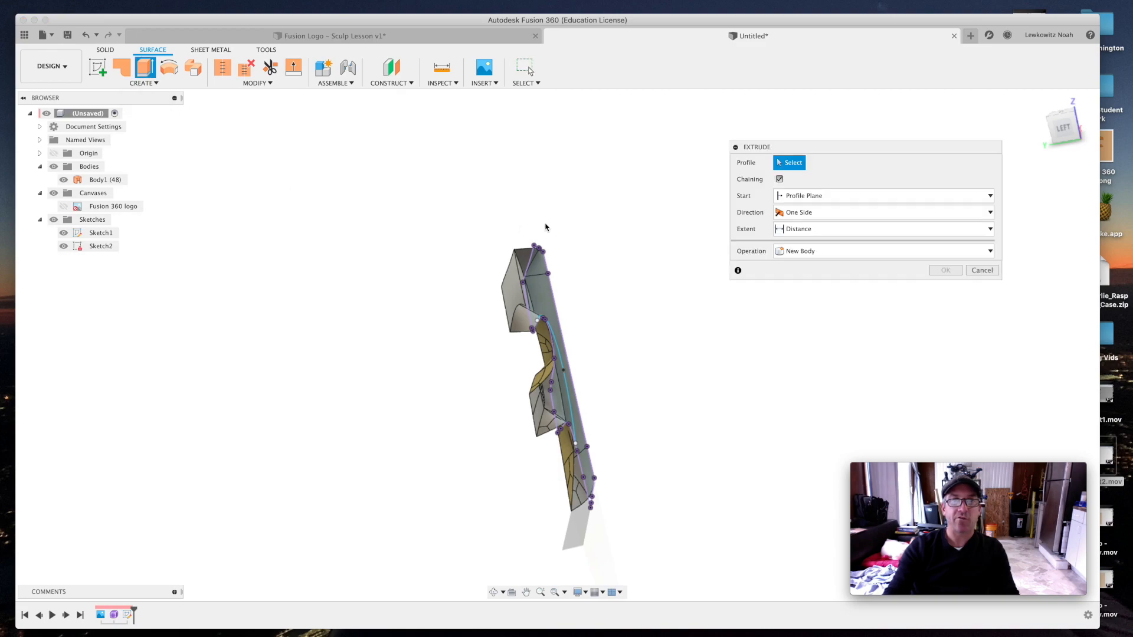
left_click(529, 262)
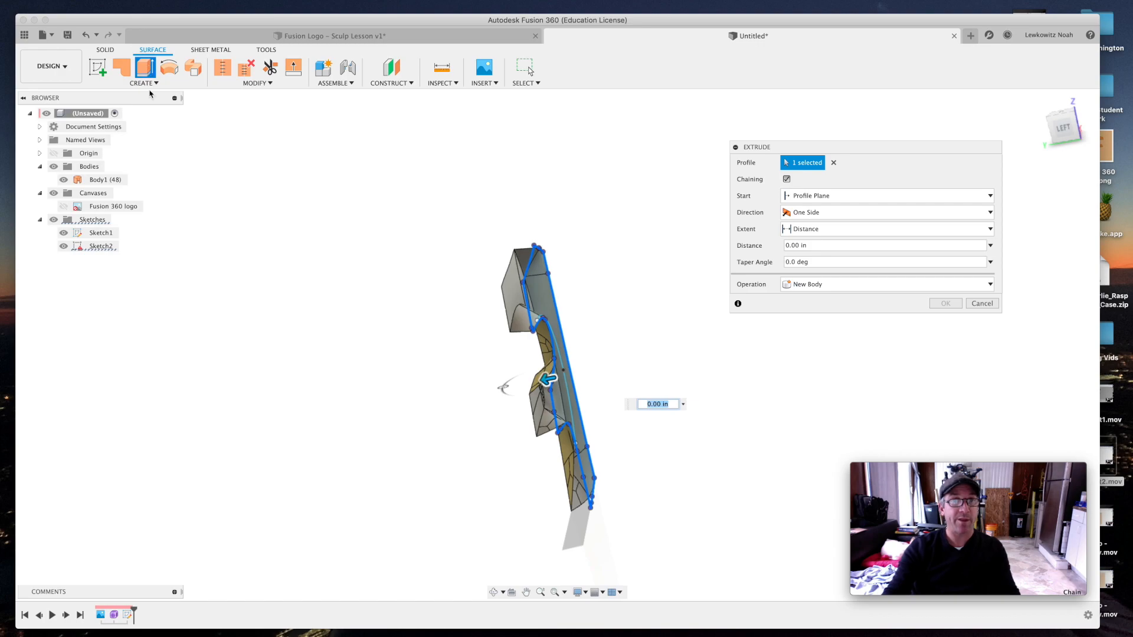
left_click_drag(550, 378, 475, 392)
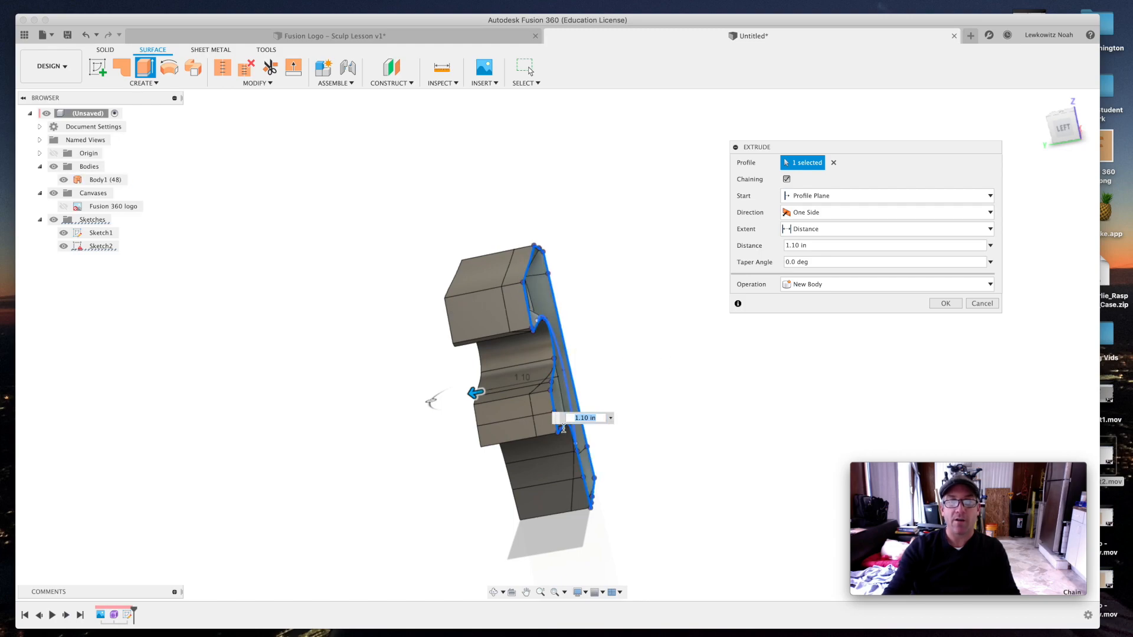
left_click(494, 592)
left_click_drag(433, 402, 611, 539)
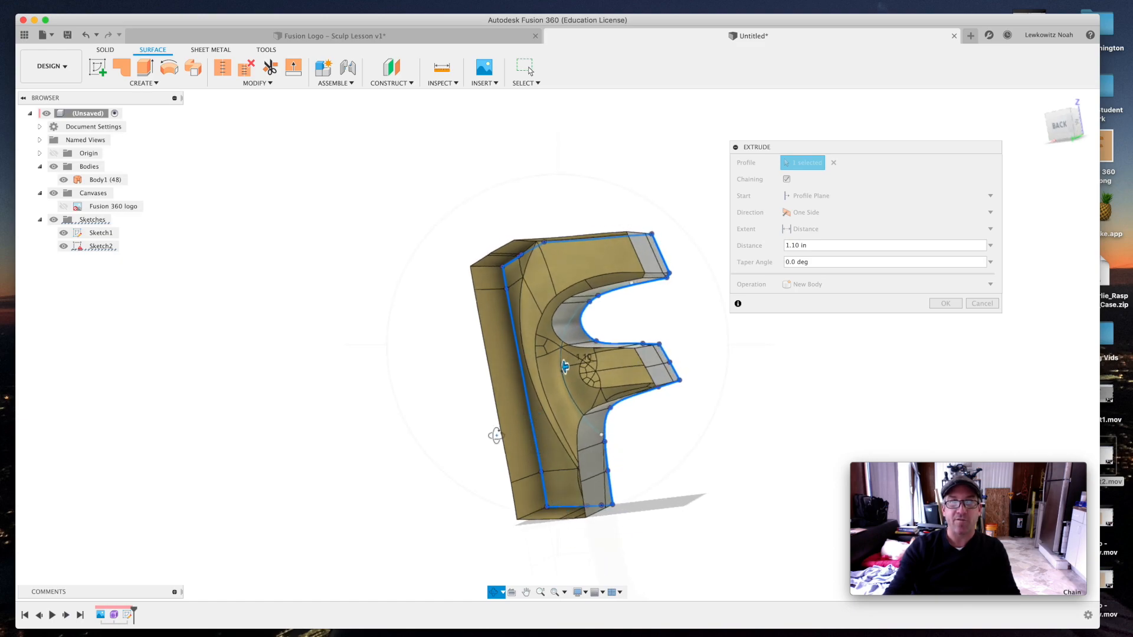
left_click_drag(671, 442, 656, 439)
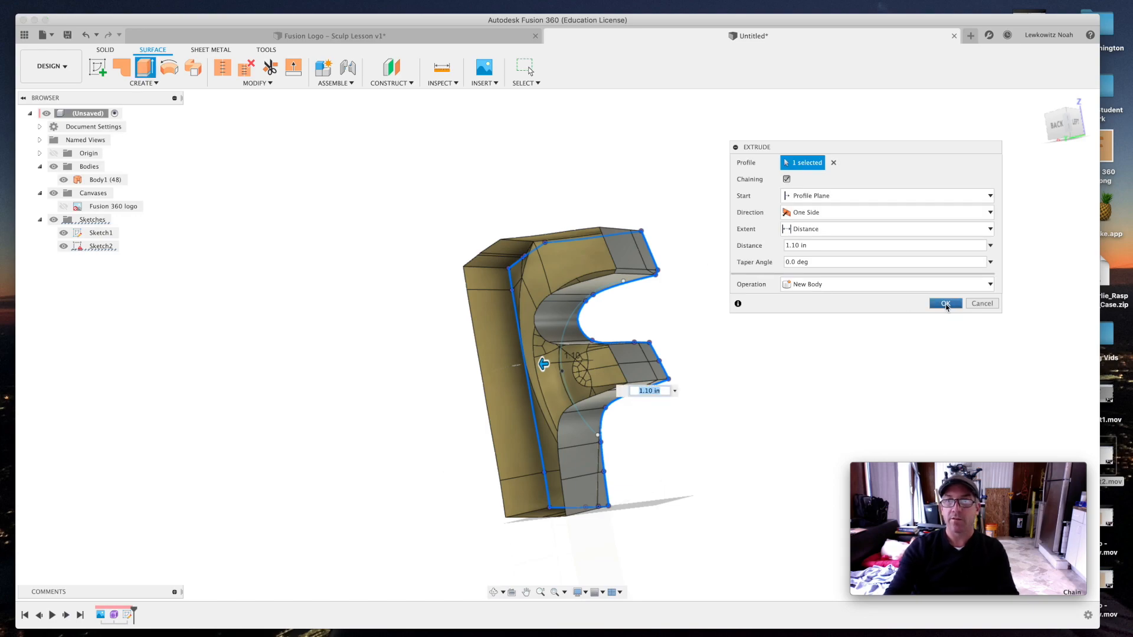
left_click(945, 304)
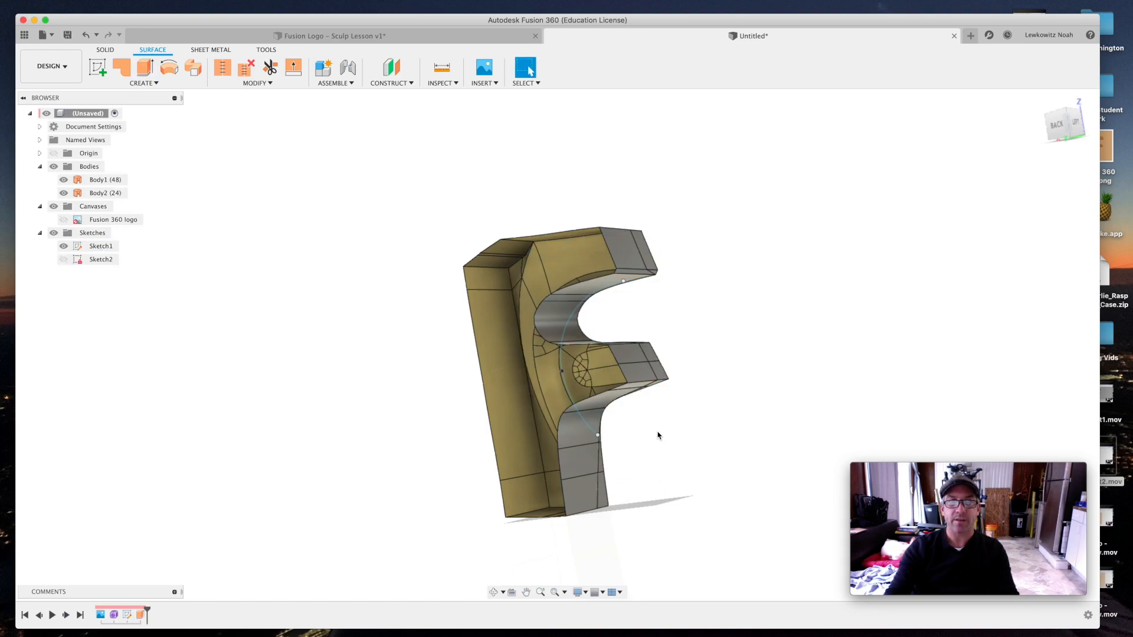
middle_click_drag(659, 436, 644, 434, "shift")
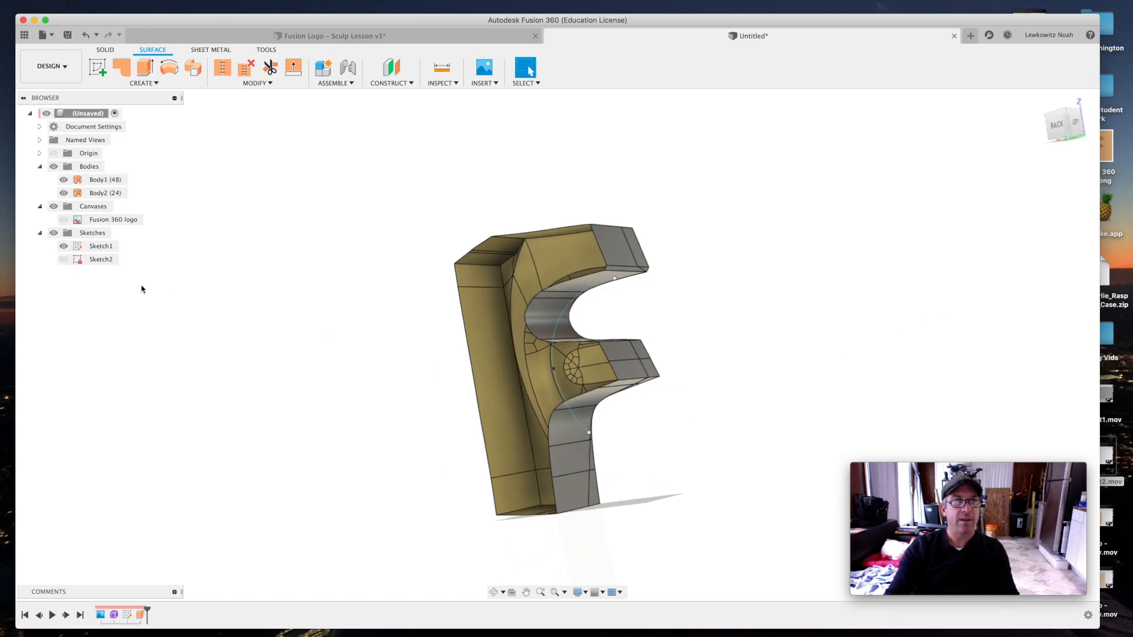
left_click(63, 246)
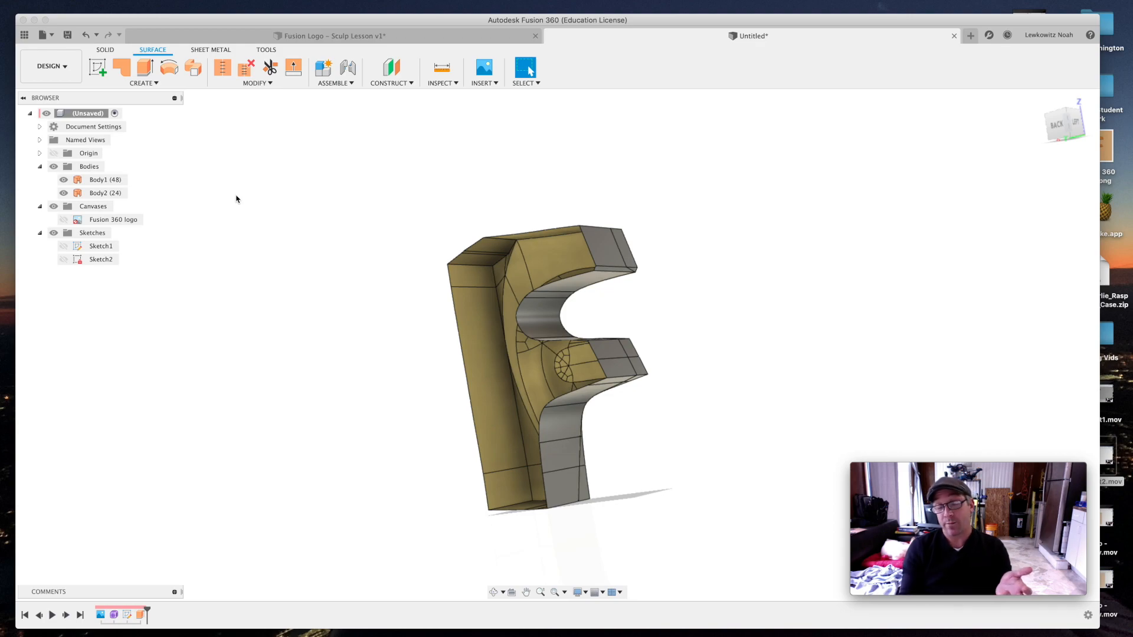
Step: Boundary Fill the F-shaped cell enclosed by both surface bodies and the vertical origin plane along the F's flat face as a new body
left_click(143, 84)
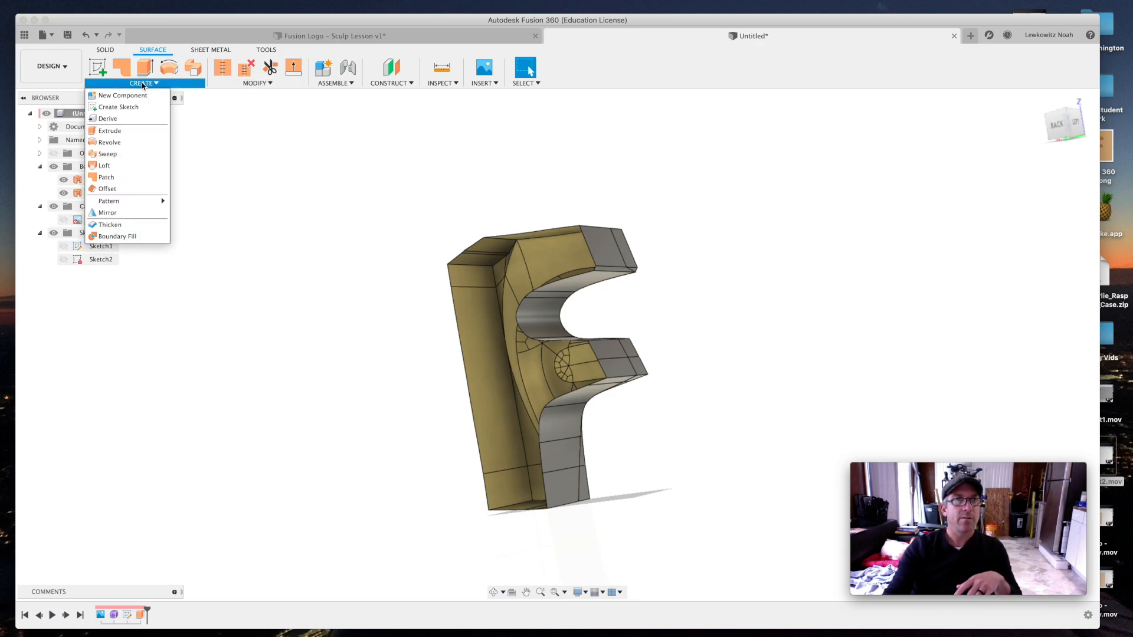
left_click(129, 238)
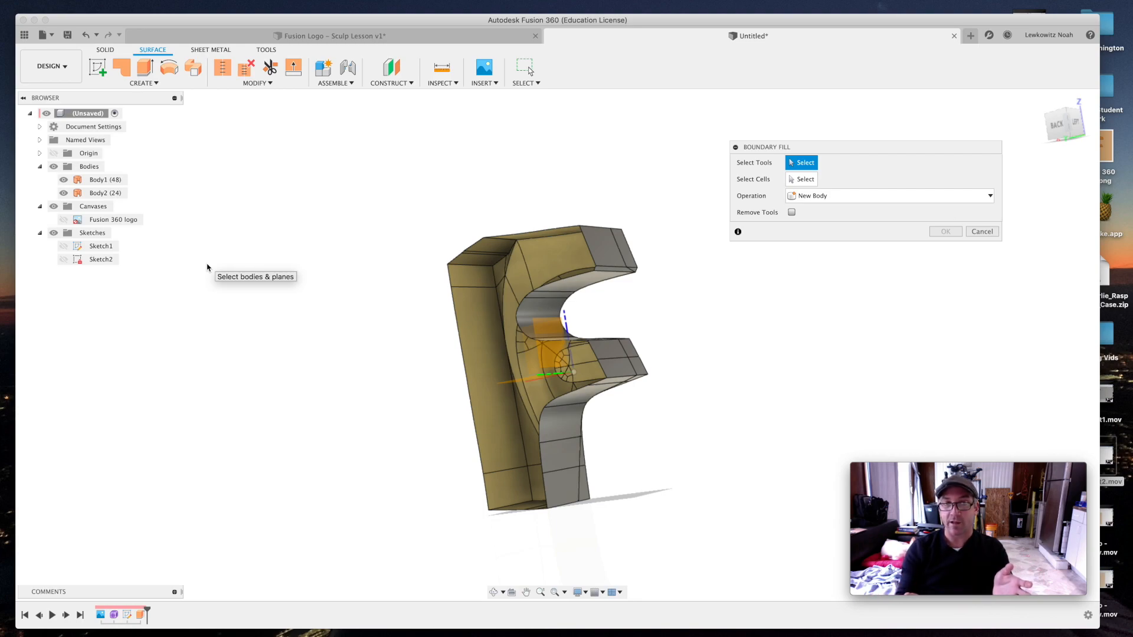
left_click(469, 322)
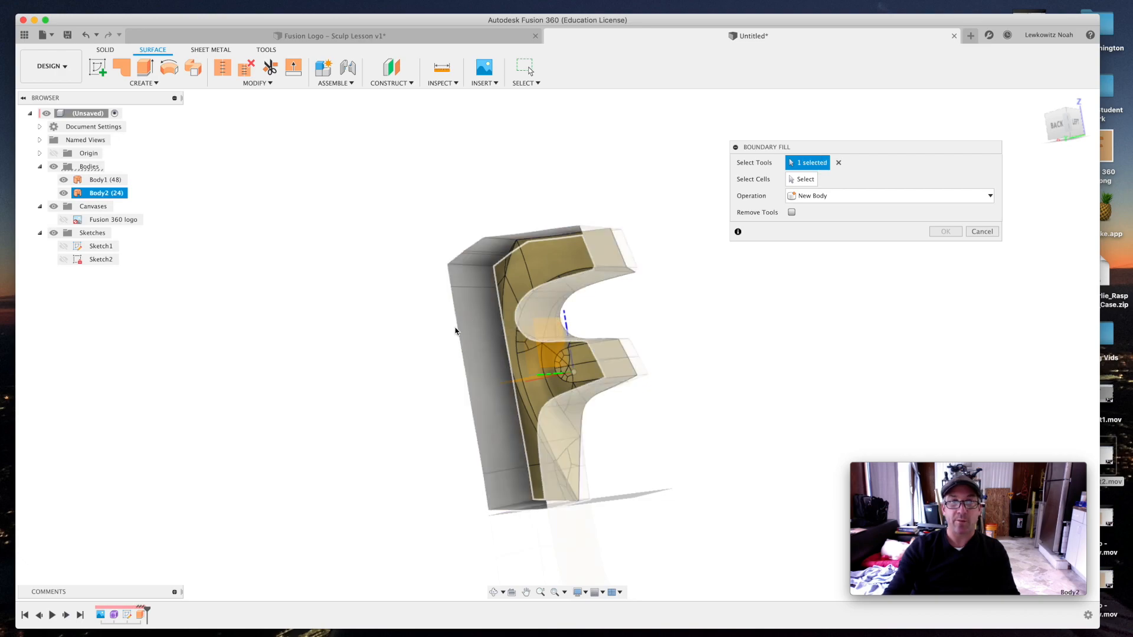
left_click(457, 313)
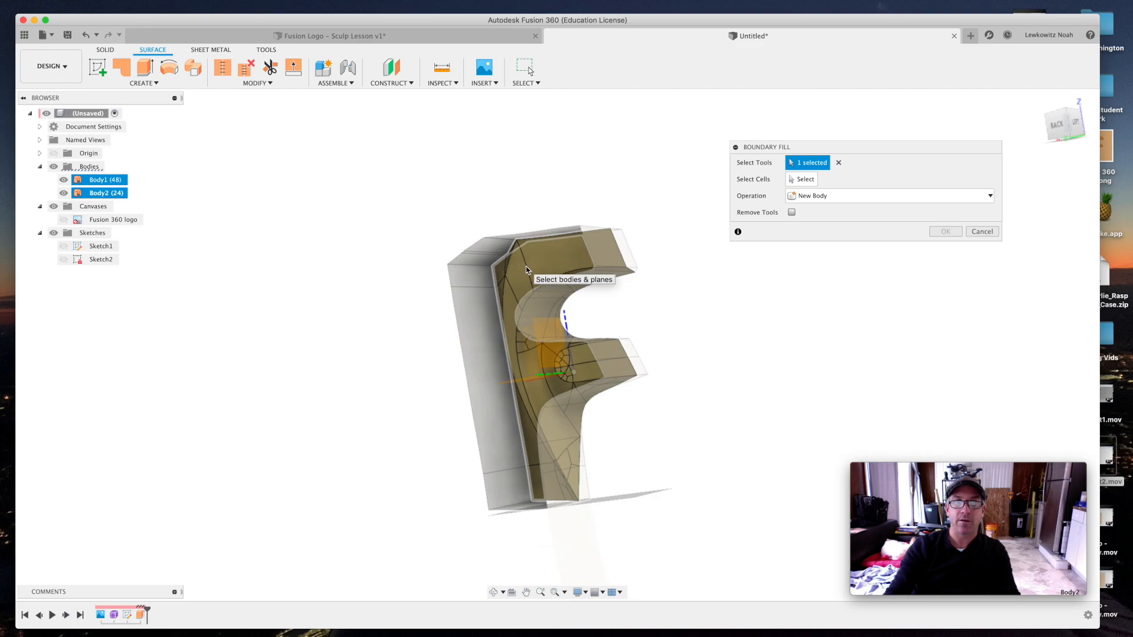
left_click(526, 267)
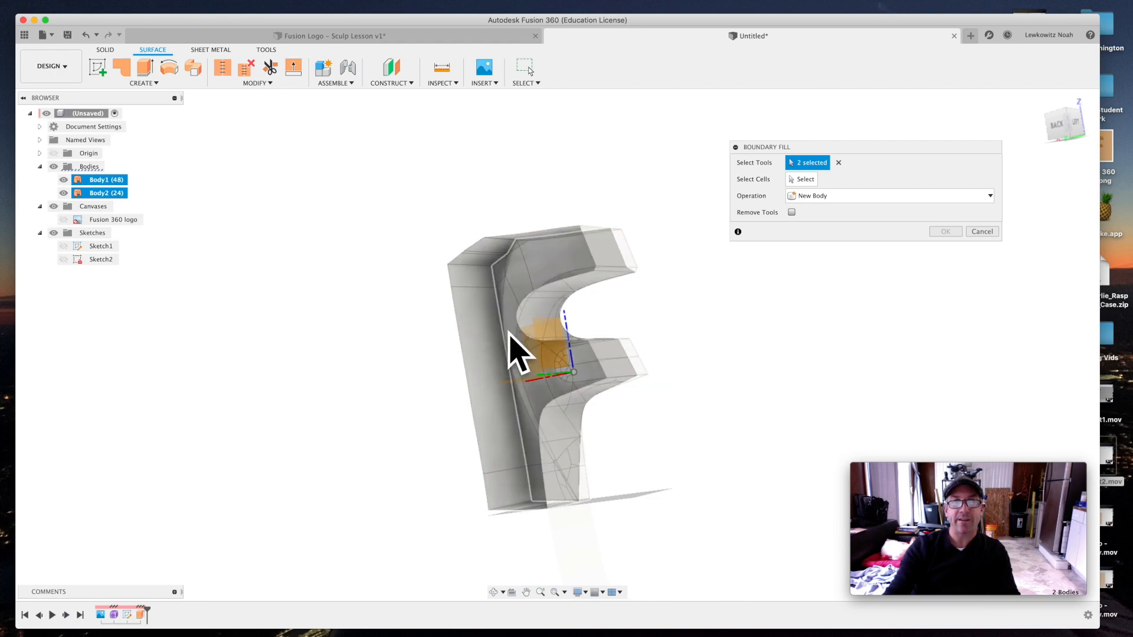
left_click(493, 592)
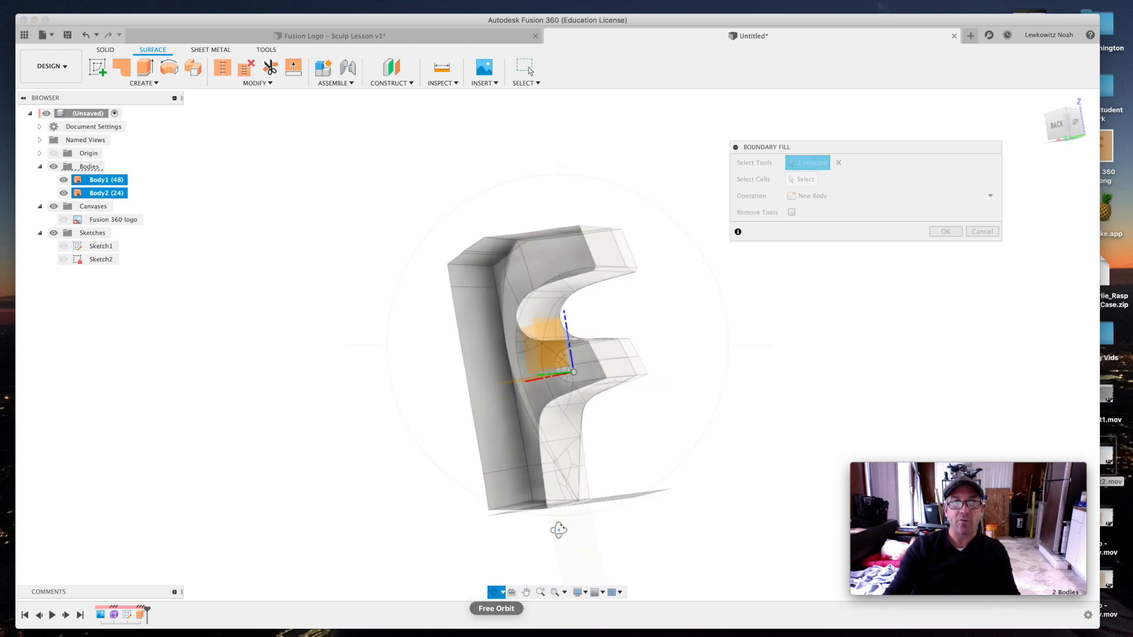
left_click_drag(629, 415, 590, 428)
key("Escape")
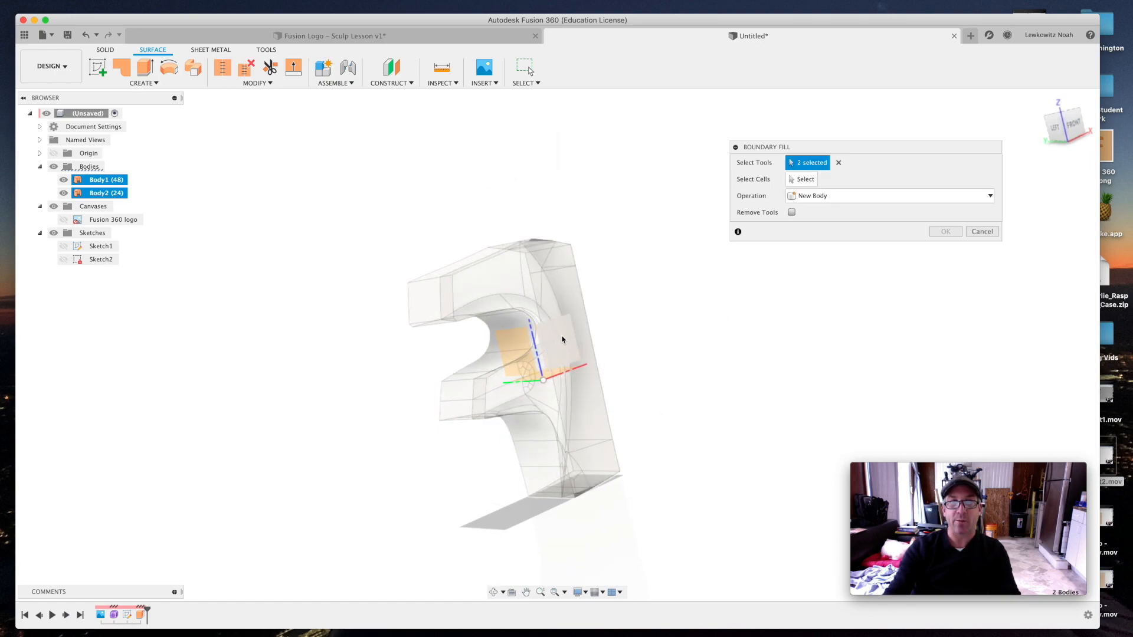
left_click(563, 340)
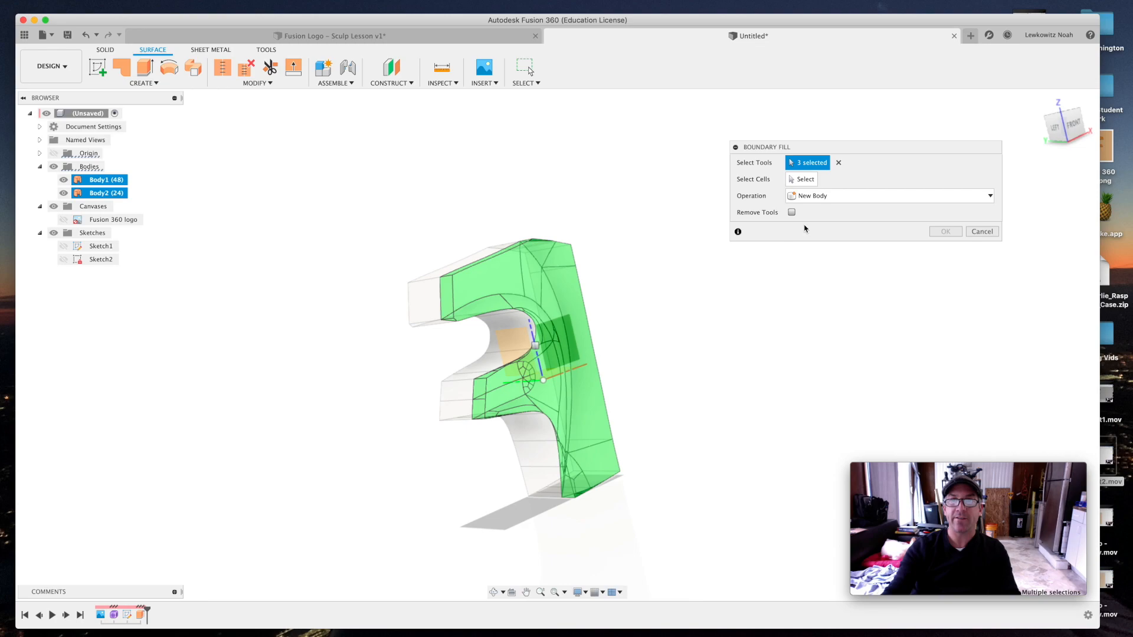
left_click(812, 183)
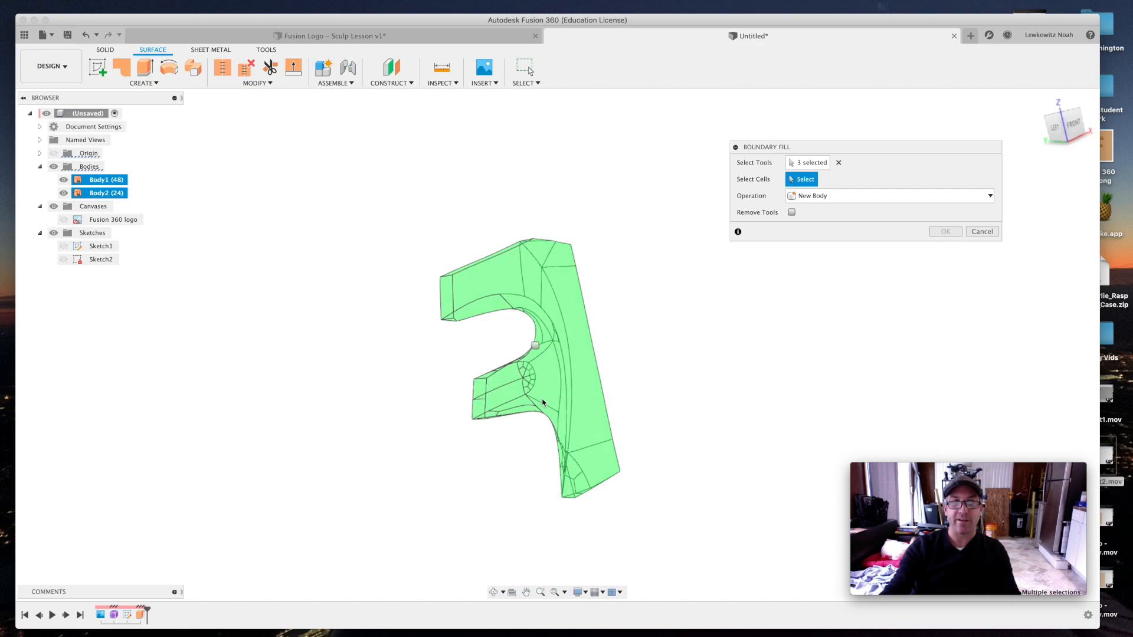
left_click(536, 347)
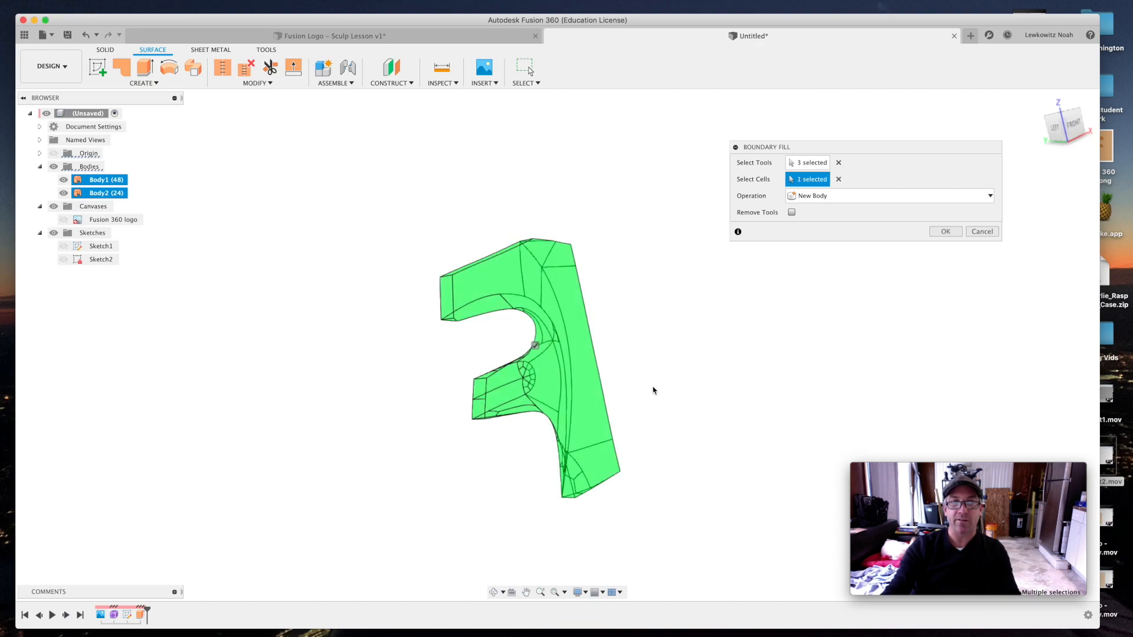
left_click(945, 231)
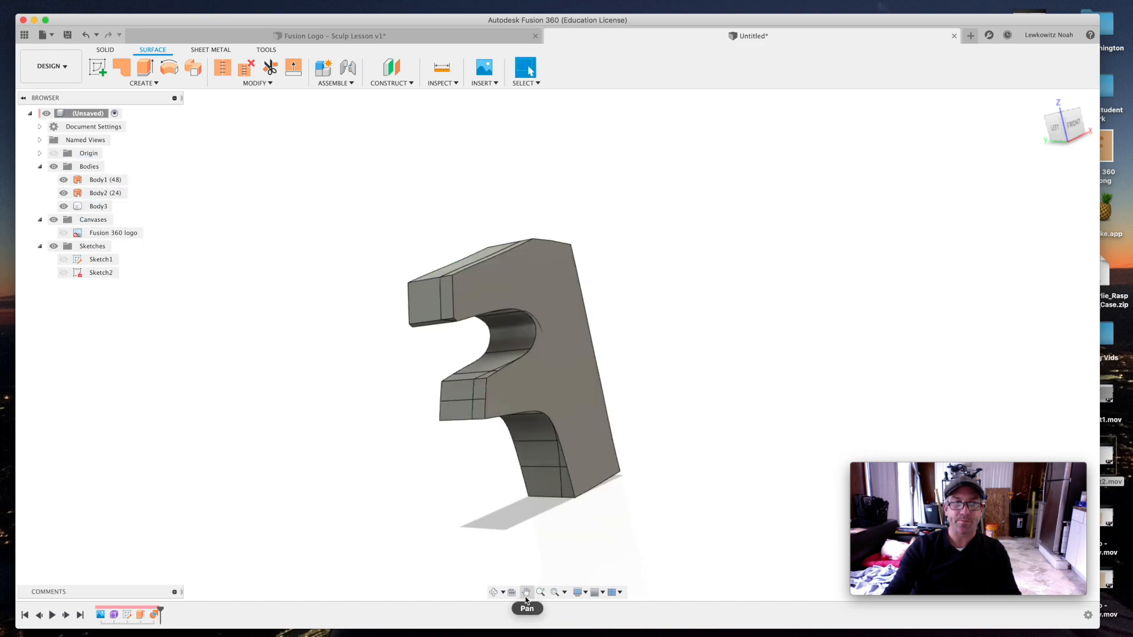
Step: Hide the two surface bodies, Body1 and Body2, so that only the Boundary Fill solid of the F is displayed
left_click(493, 592)
left_click_drag(508, 455, 625, 425)
left_click(64, 179)
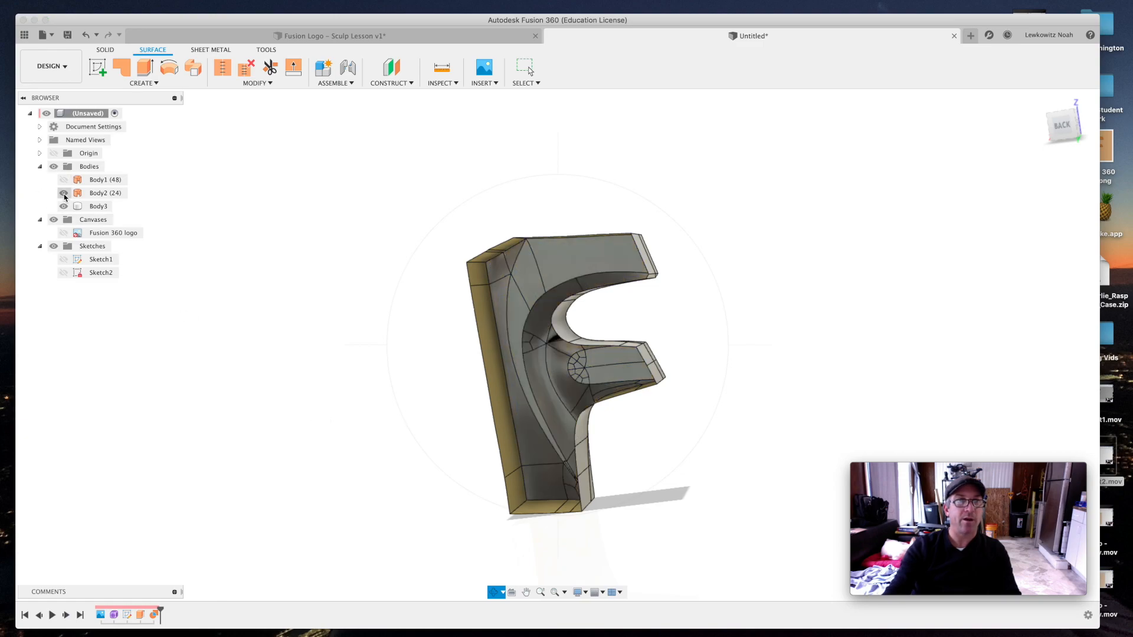
left_click(64, 193)
left_click_drag(496, 443, 428, 382)
key("Escape")
Step: Apply the Plastic - Glossy (Yellow) appearance to the solid F body and edit its color to RGB 238, 156, 34
key("a")
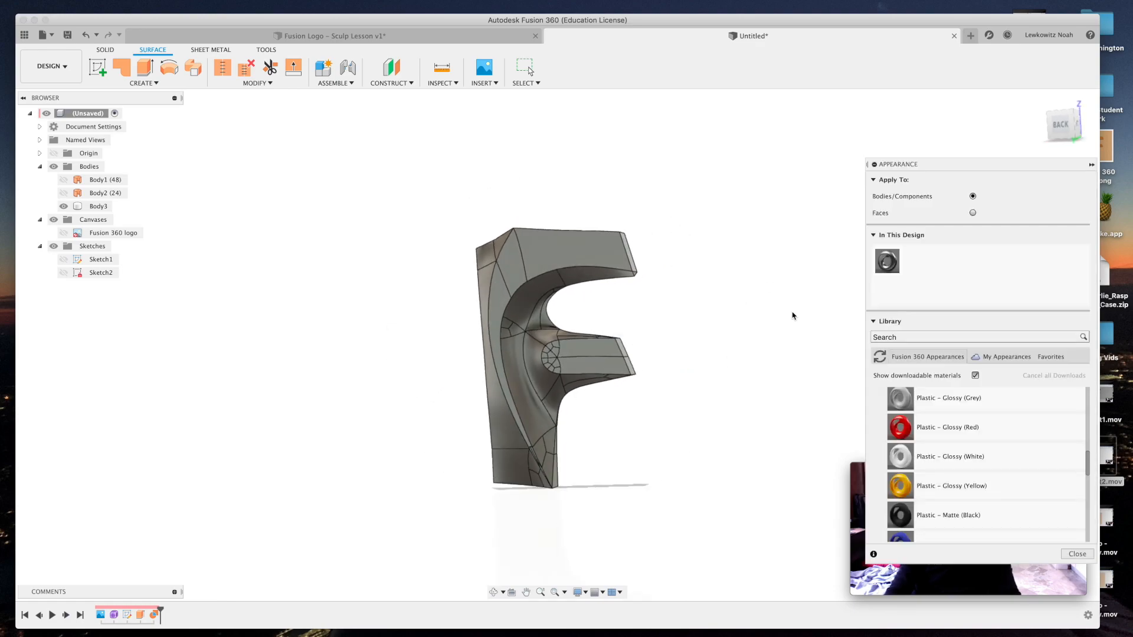
left_click_drag(954, 485, 564, 360)
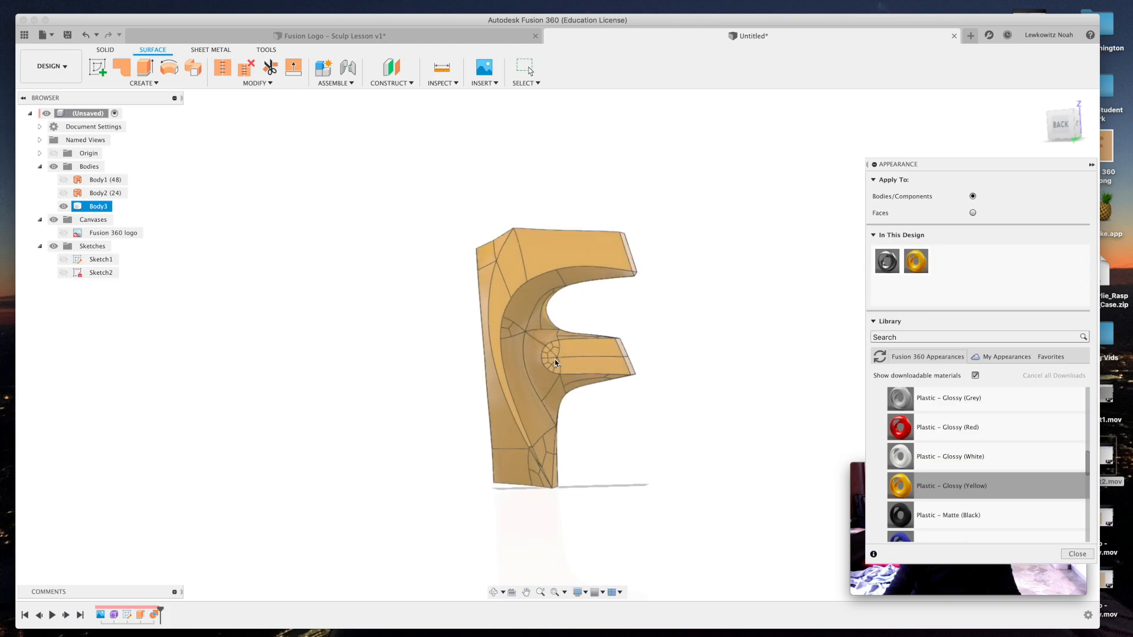
double_click(922, 266)
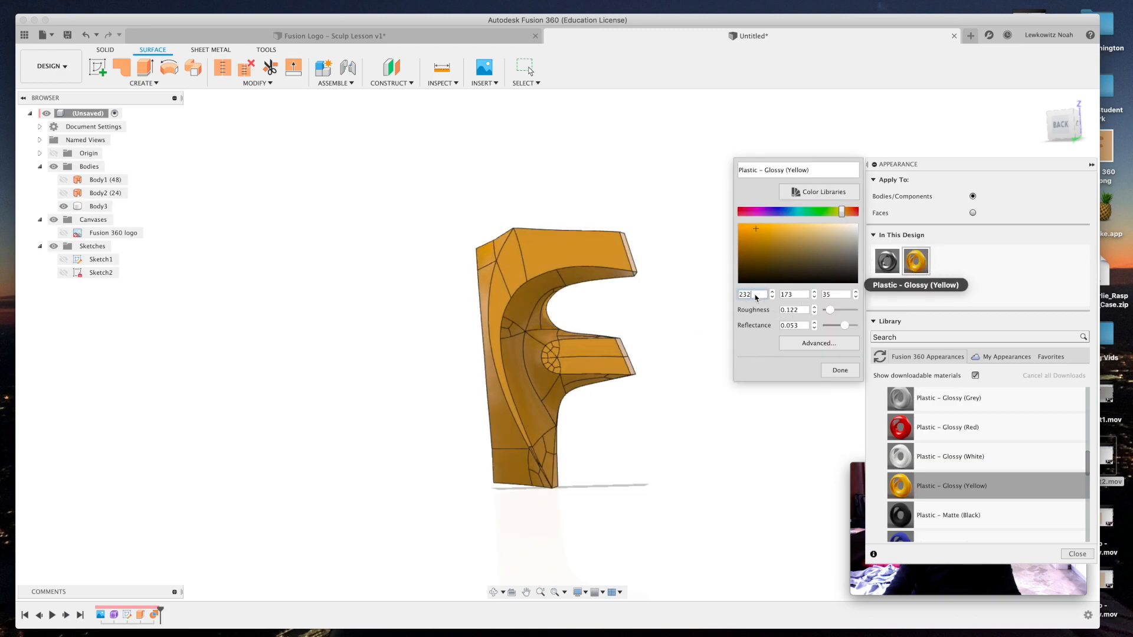
key("BackSpace")
type("8")
key("BackSpace")
key("BackSpace")
type("56")
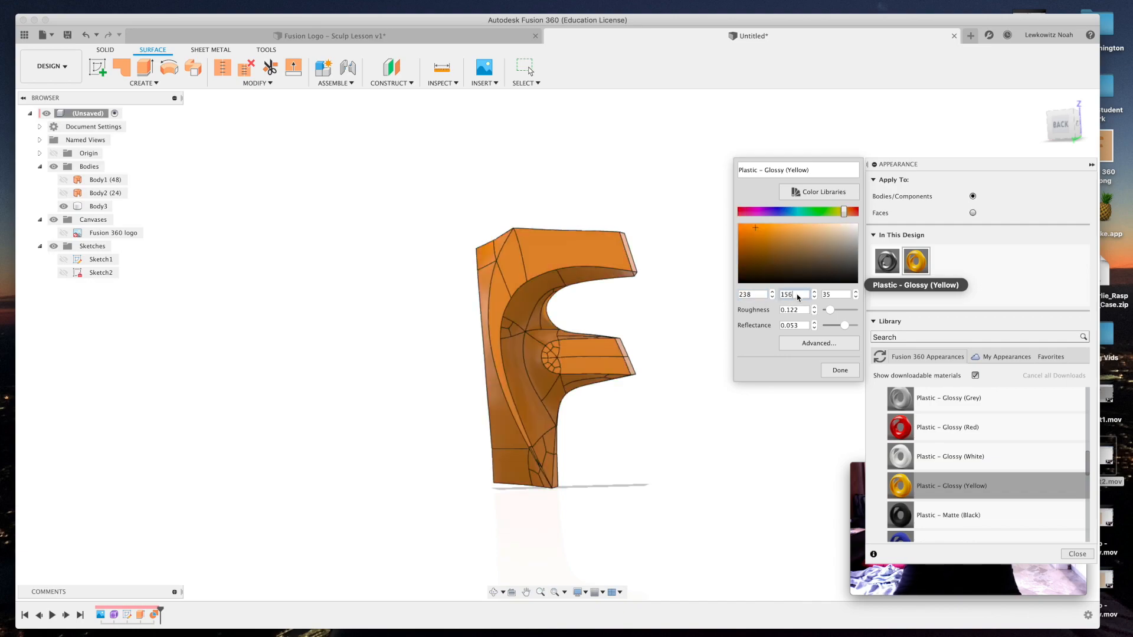
left_click(833, 296)
key("BackSpace")
type("4")
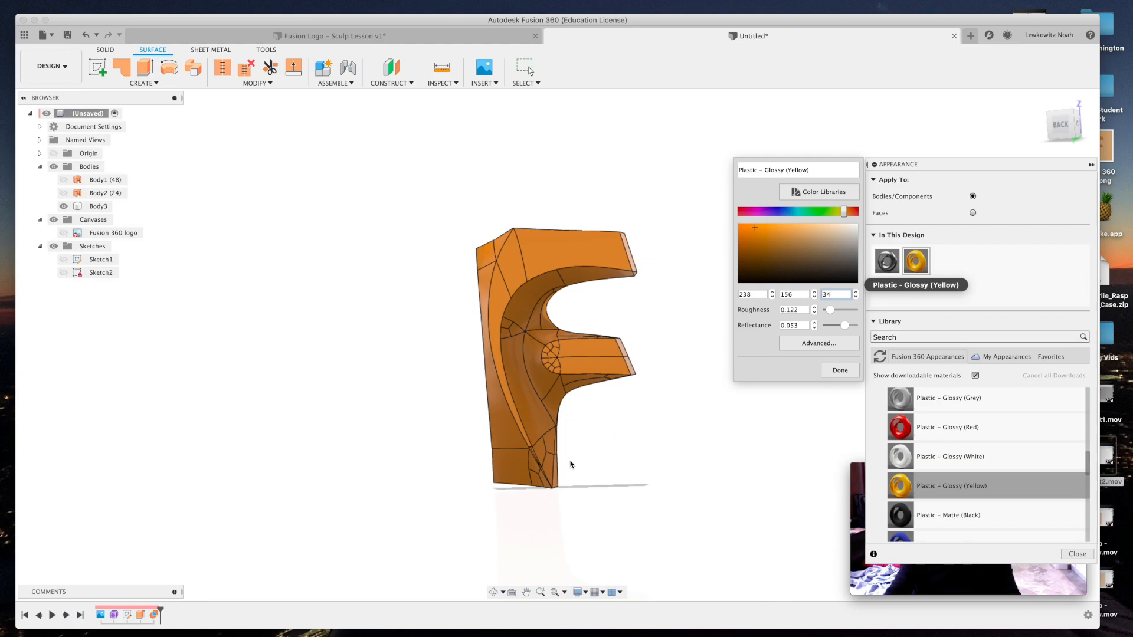
left_click(830, 369)
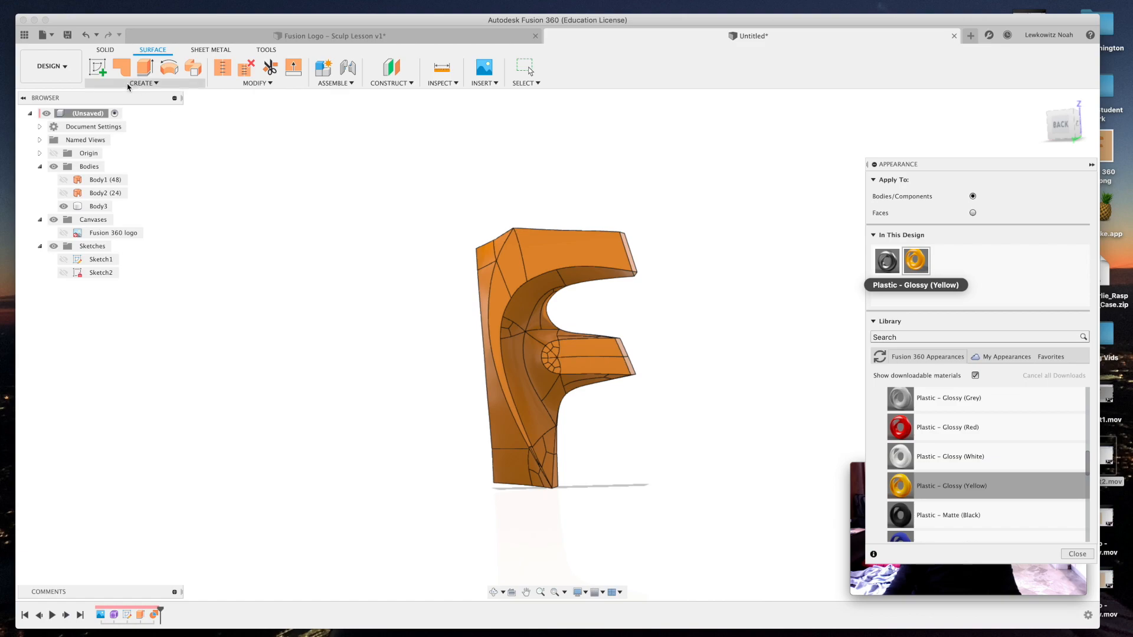
Step: Switch the design to the Render workspace and examine the sculpted side of the solid F
left_click(52, 66)
left_click(52, 113)
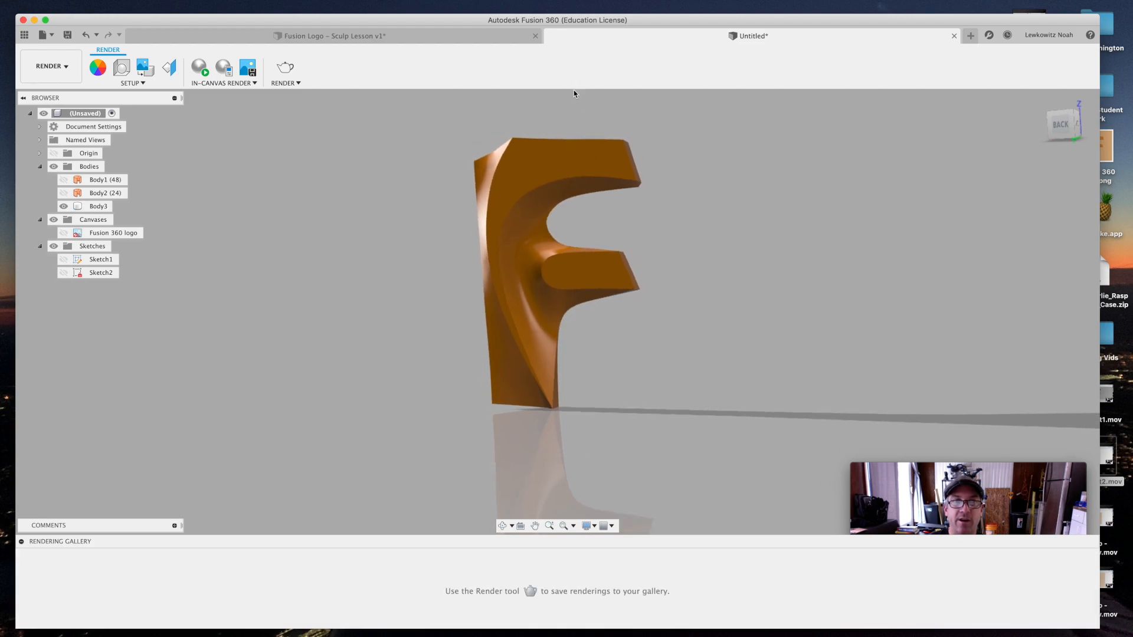
left_click(502, 526)
left_click_drag(518, 397, 645, 379)
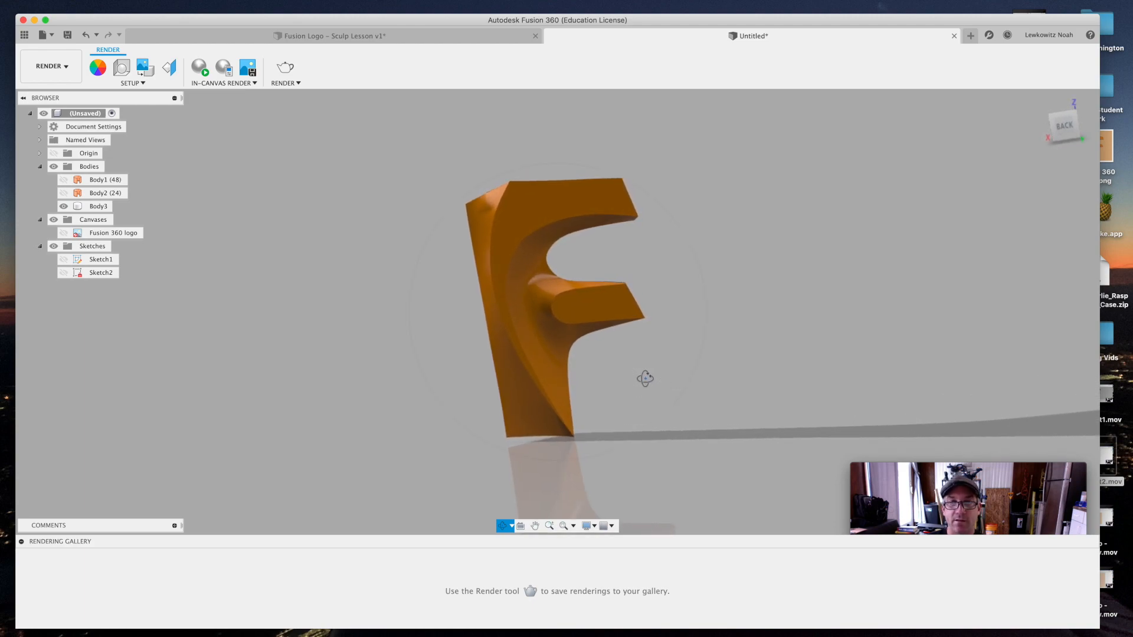
left_click_drag(950, 467, 944, 399)
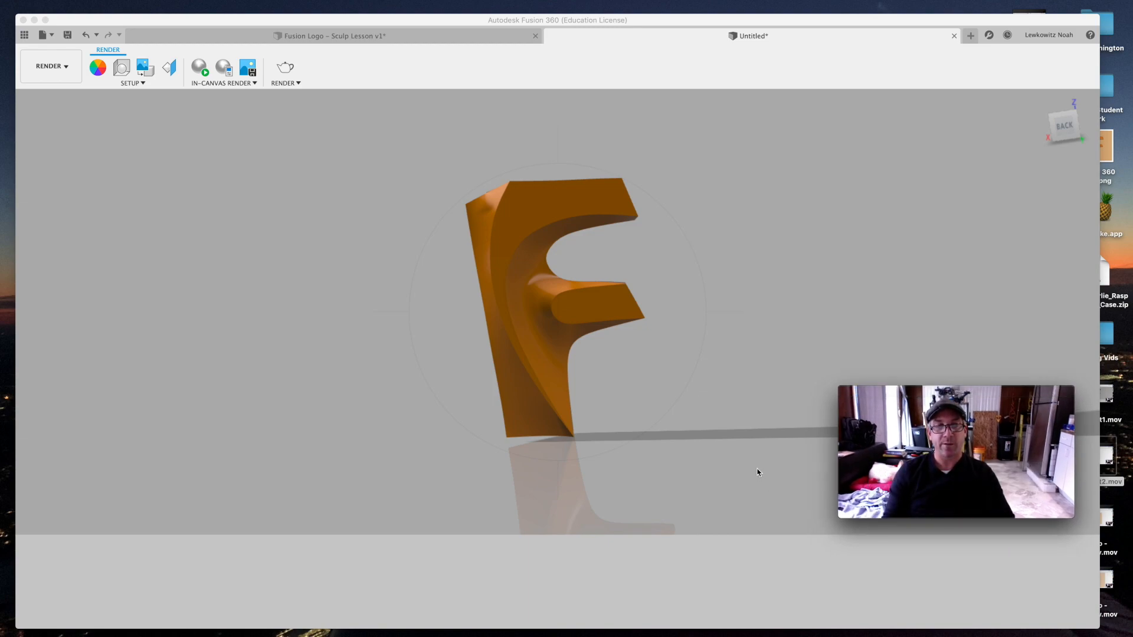
left_click(679, 338)
left_click_drag(661, 394, 666, 401)
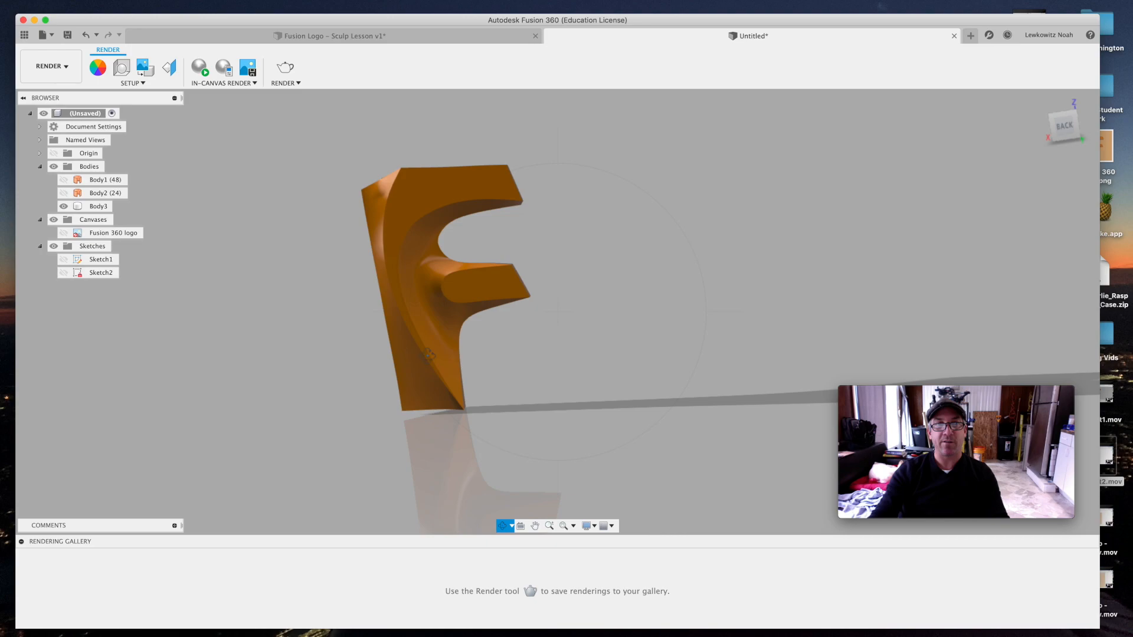